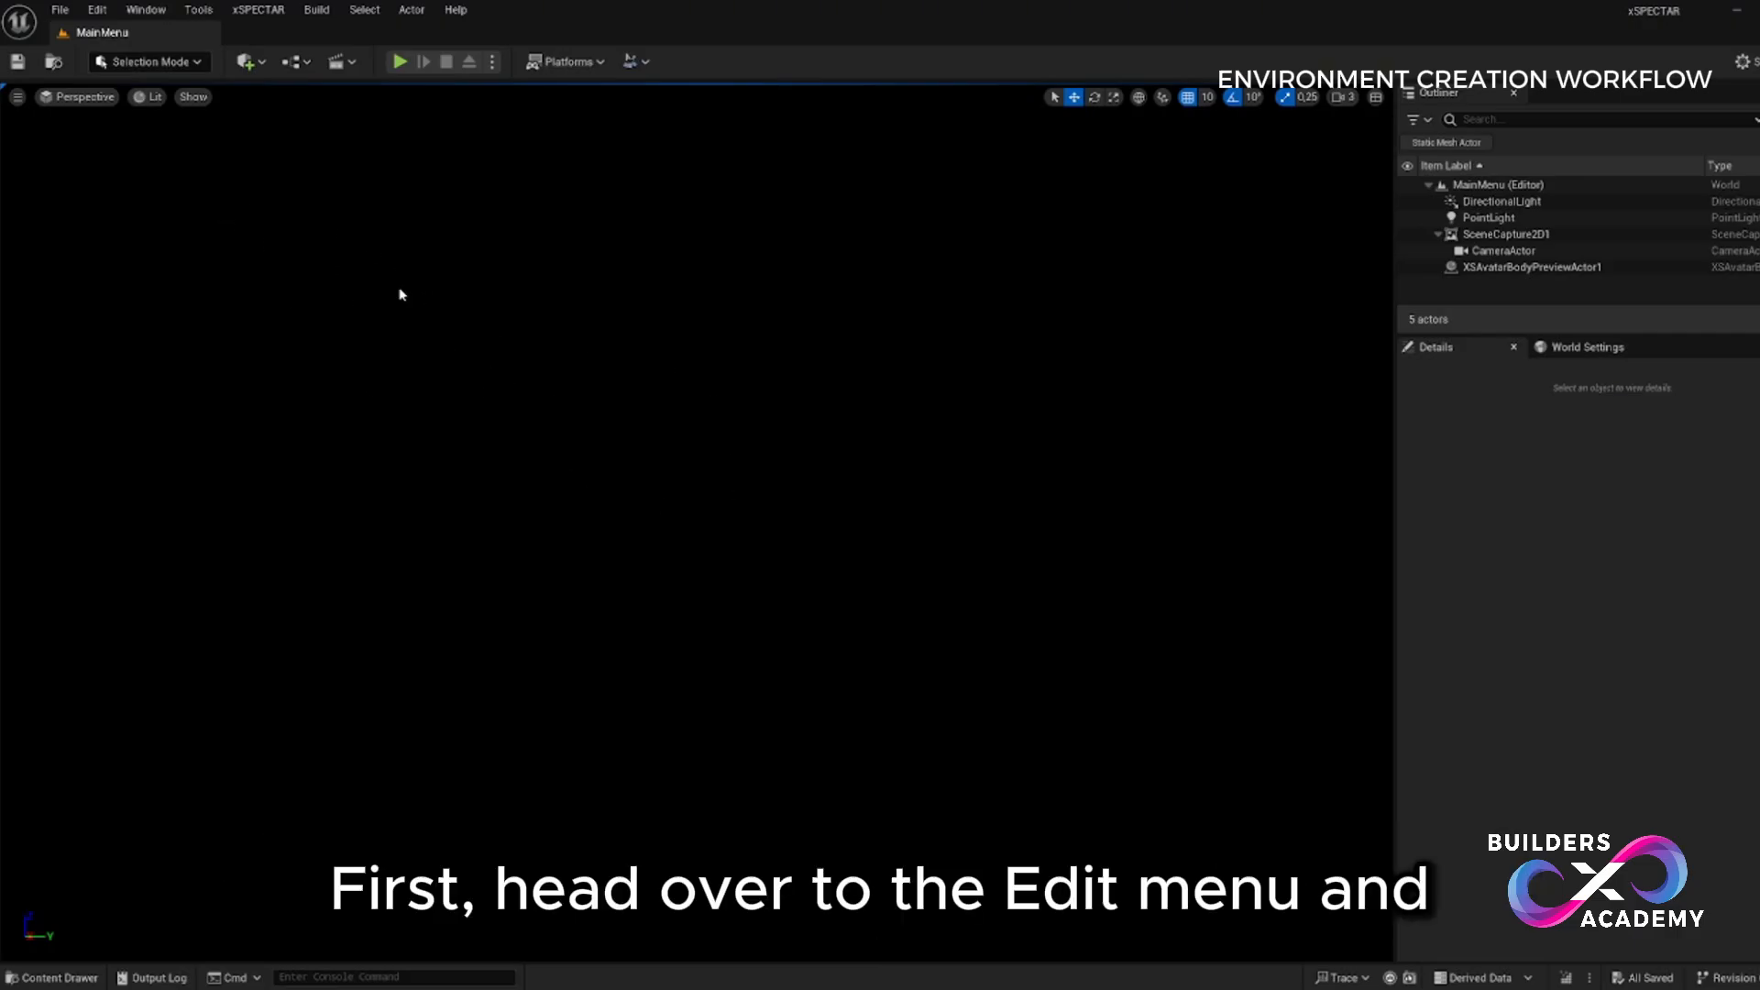
- Create a new plugin from the Game Feature (Content Only) template and name it MyFirstMod
{"action": "left_click", "coordinate": [97, 10]}
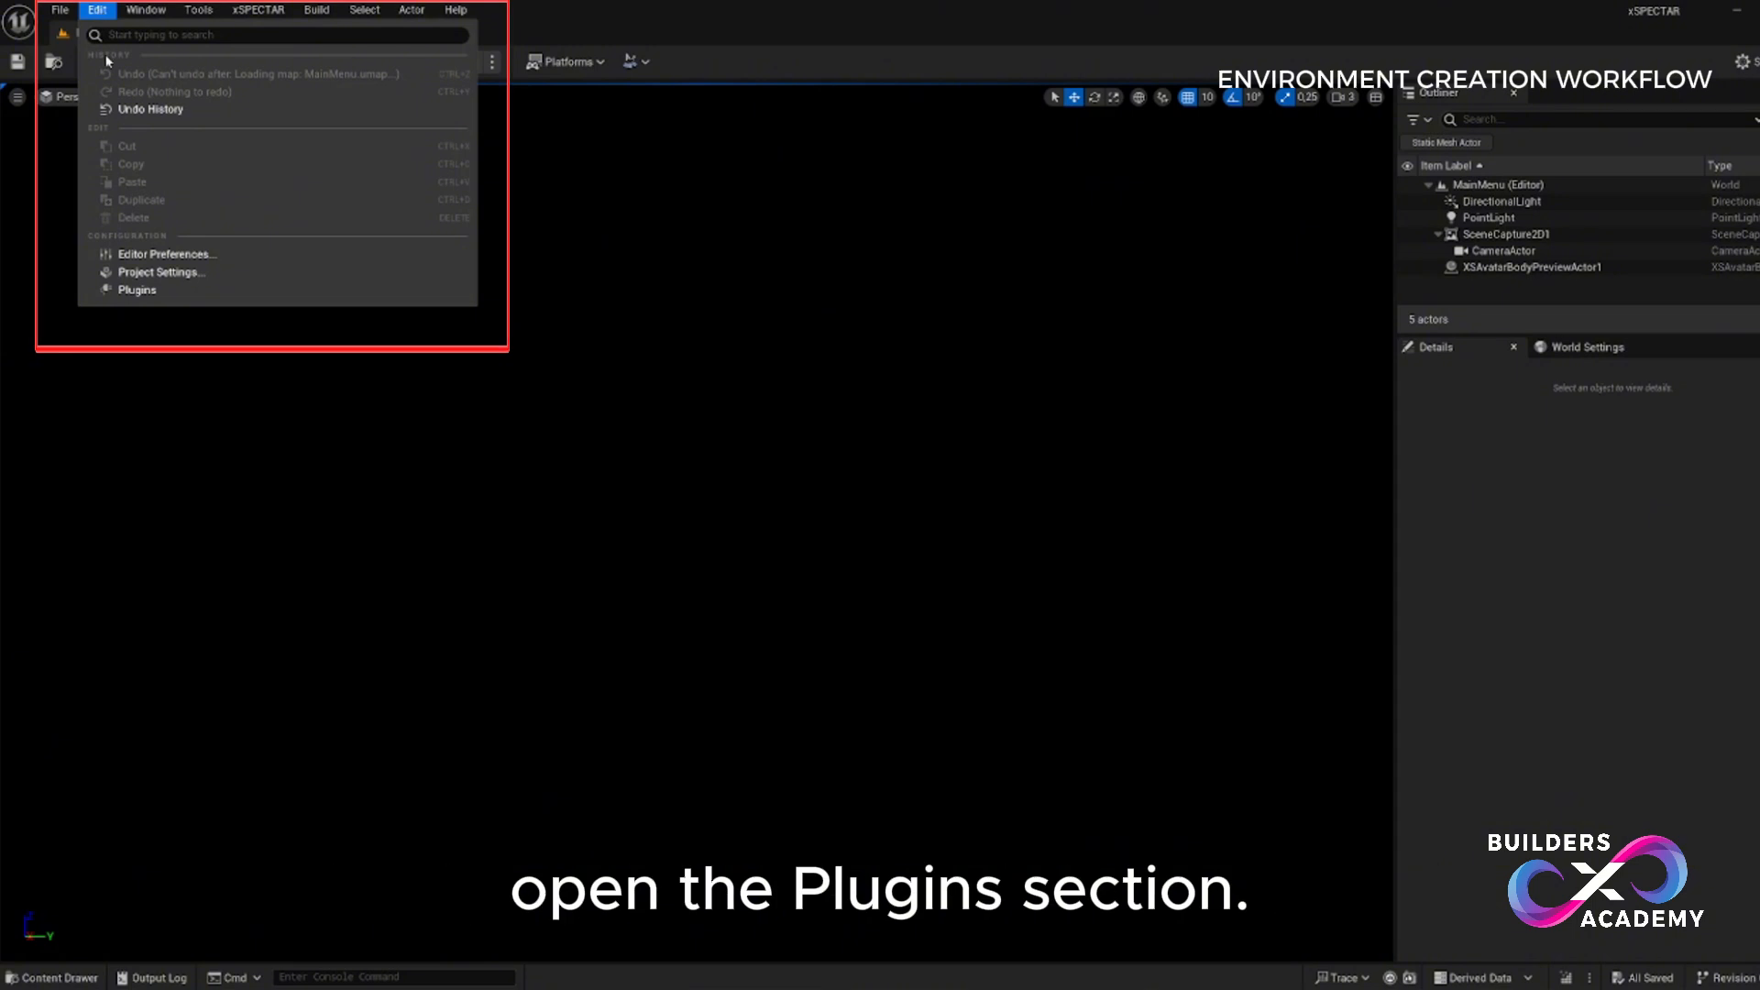
{"action": "left_click", "coordinate": [151, 289]}
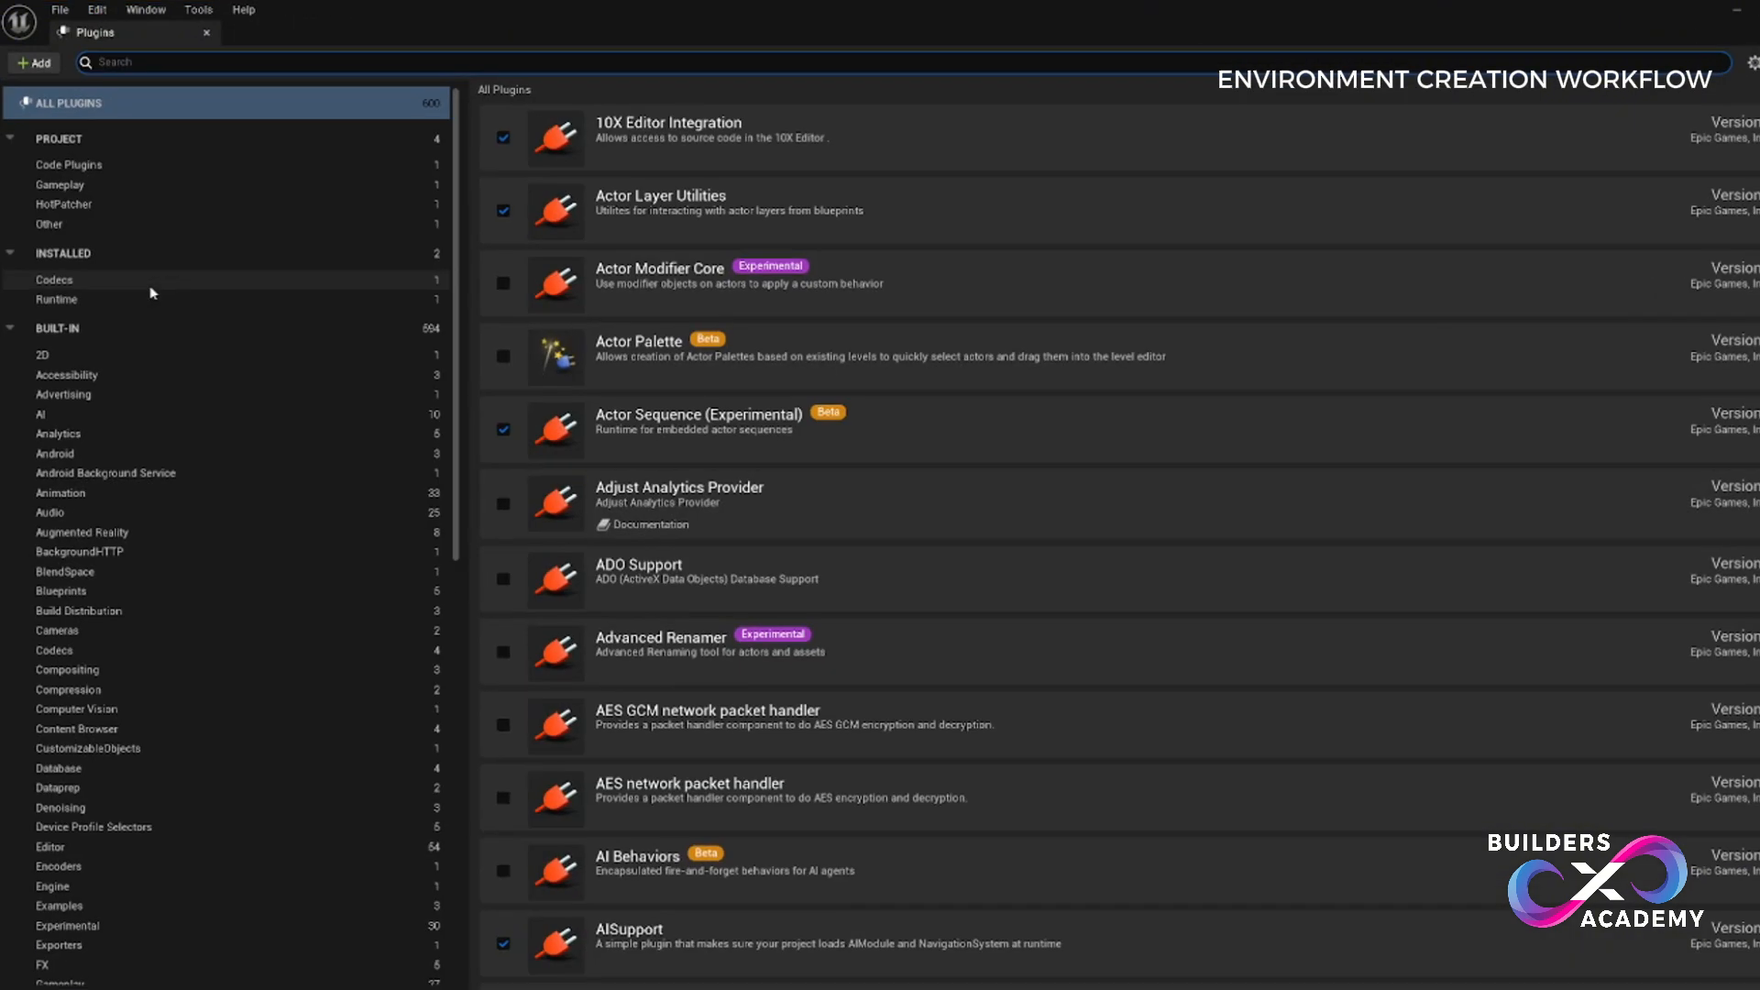
{"action": "left_click", "coordinate": [18, 60]}
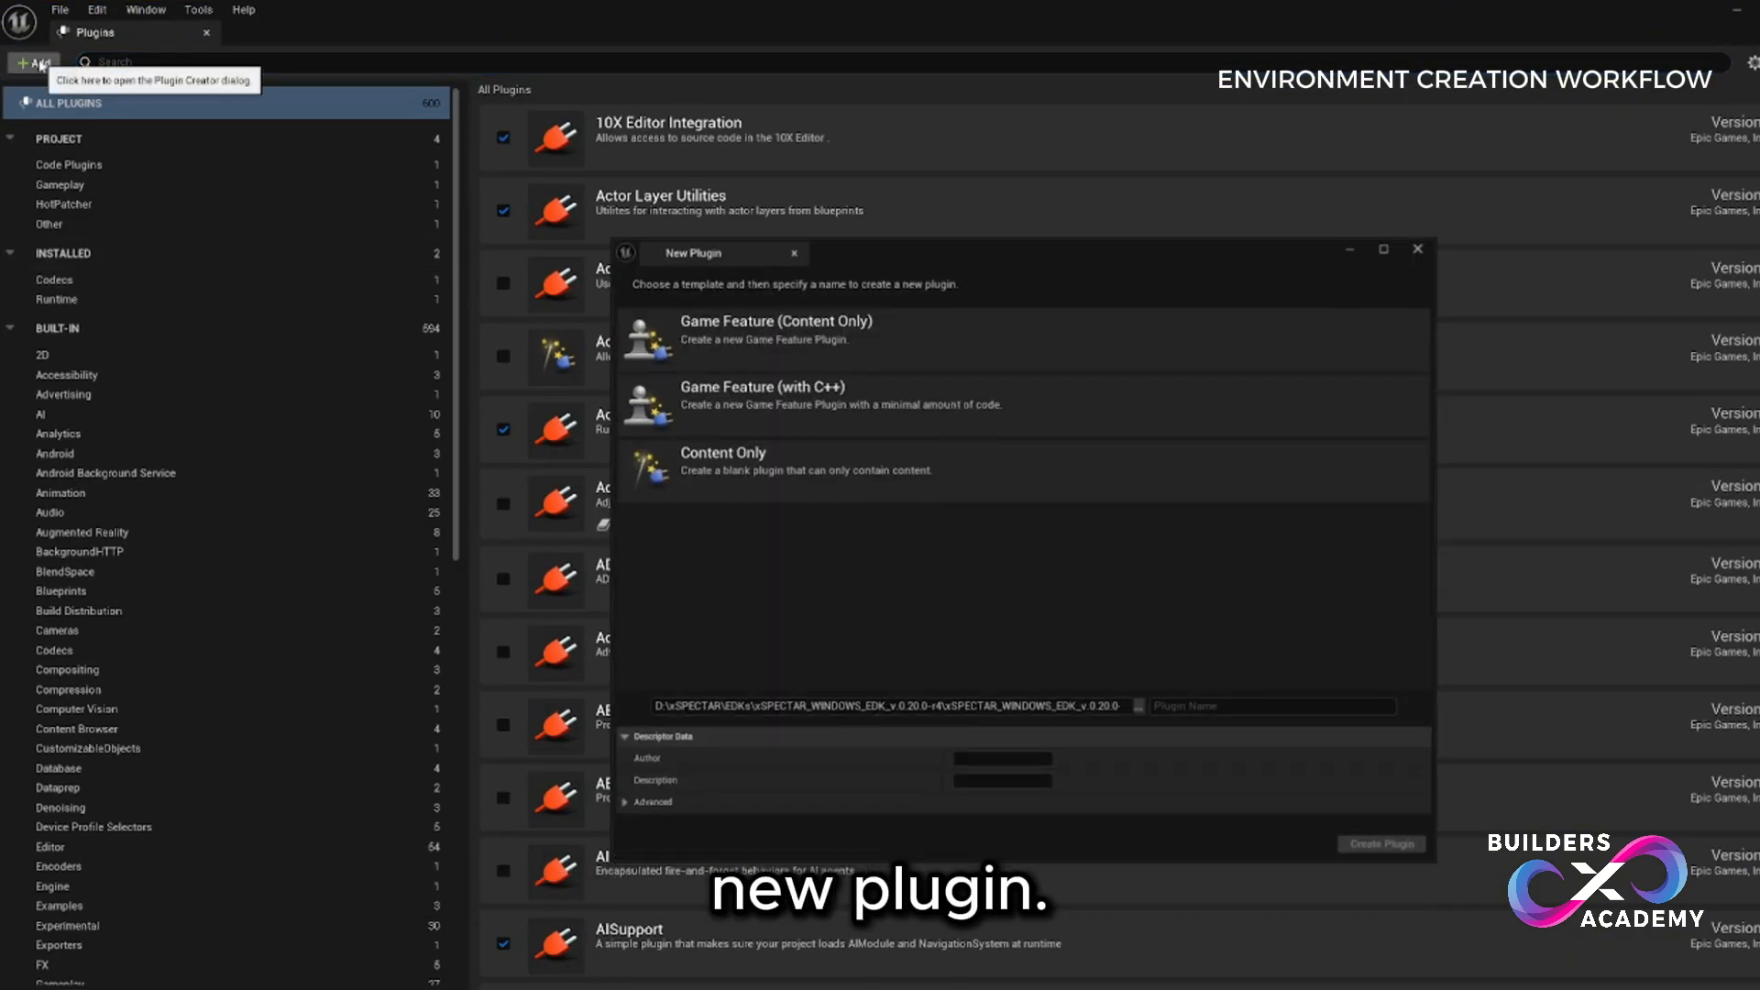
{"action": "left_click", "coordinate": [772, 330]}
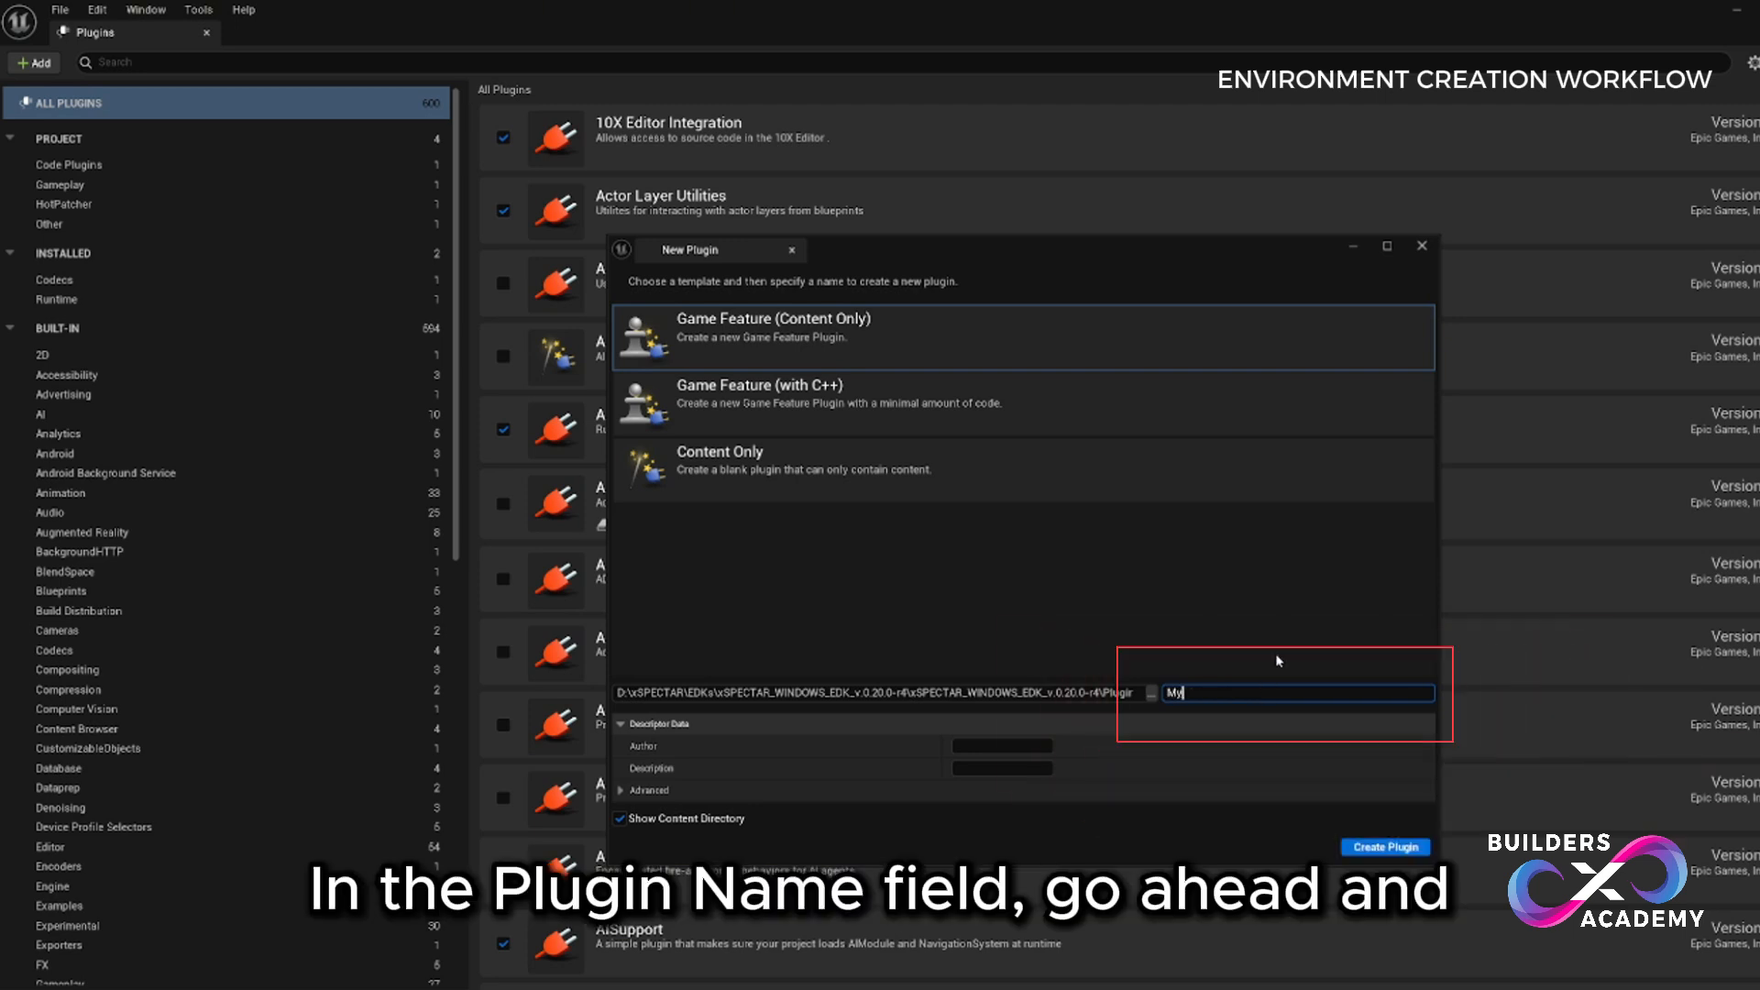
{"action": "type", "text": "stMod"}
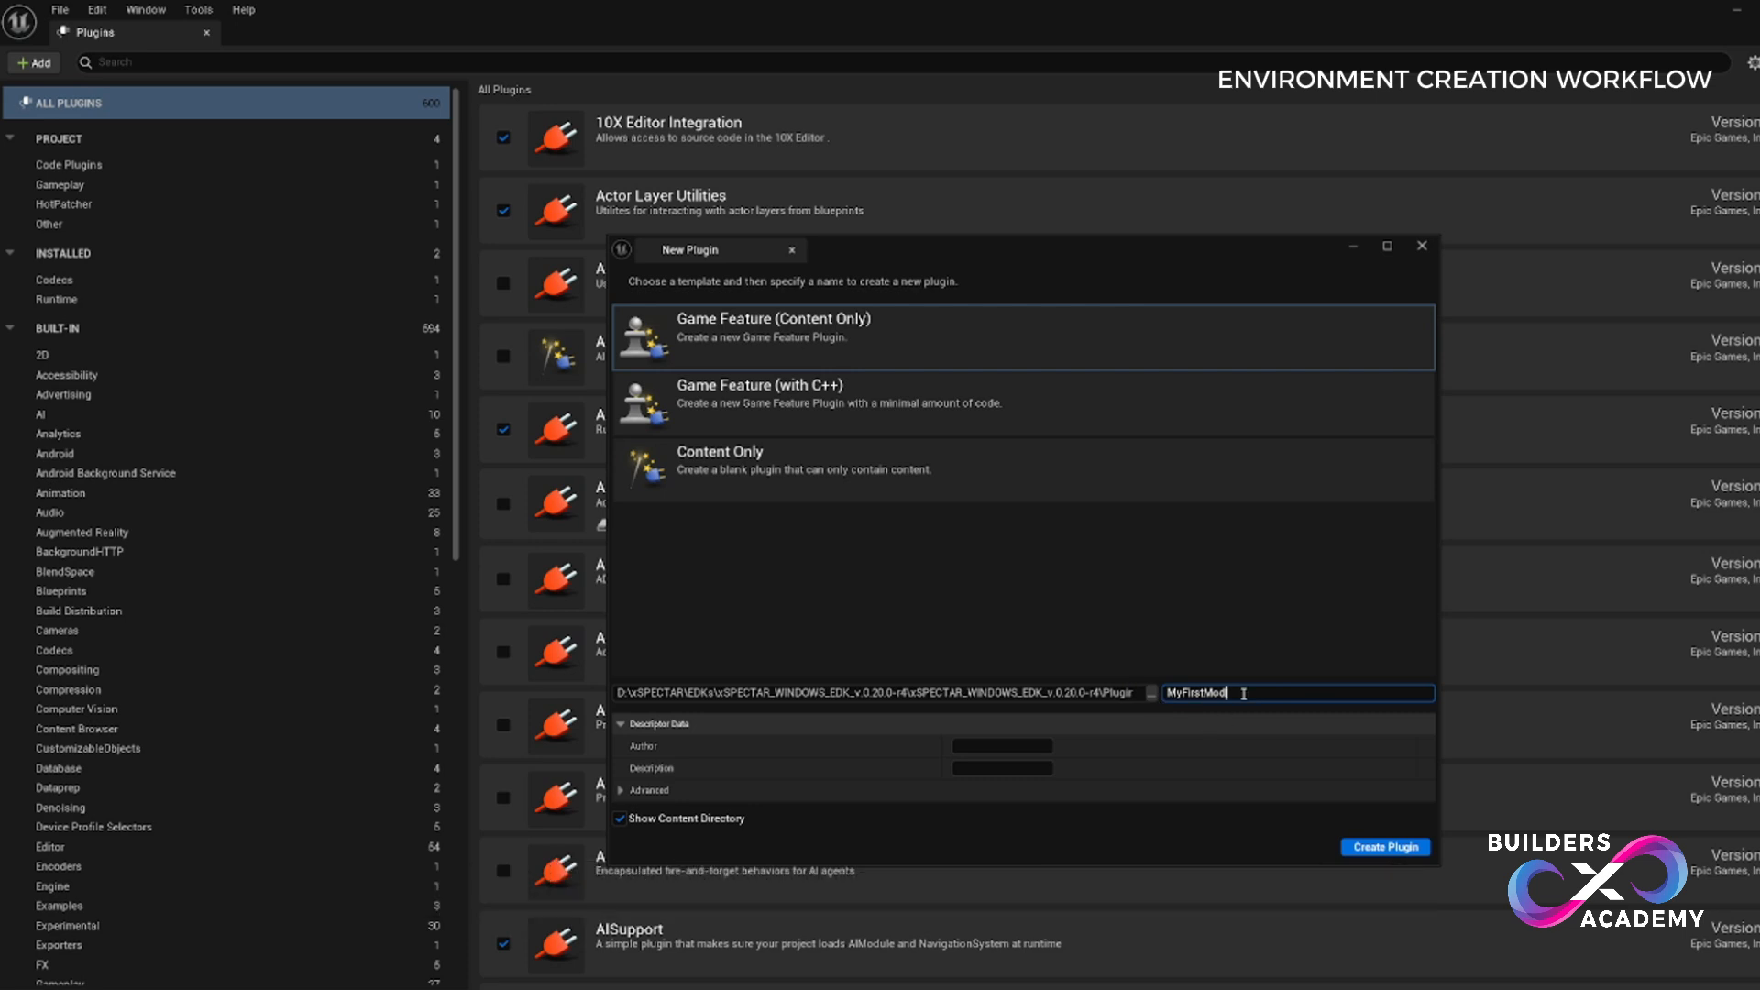
{"action": "double_click", "coordinate": [1313, 695]}
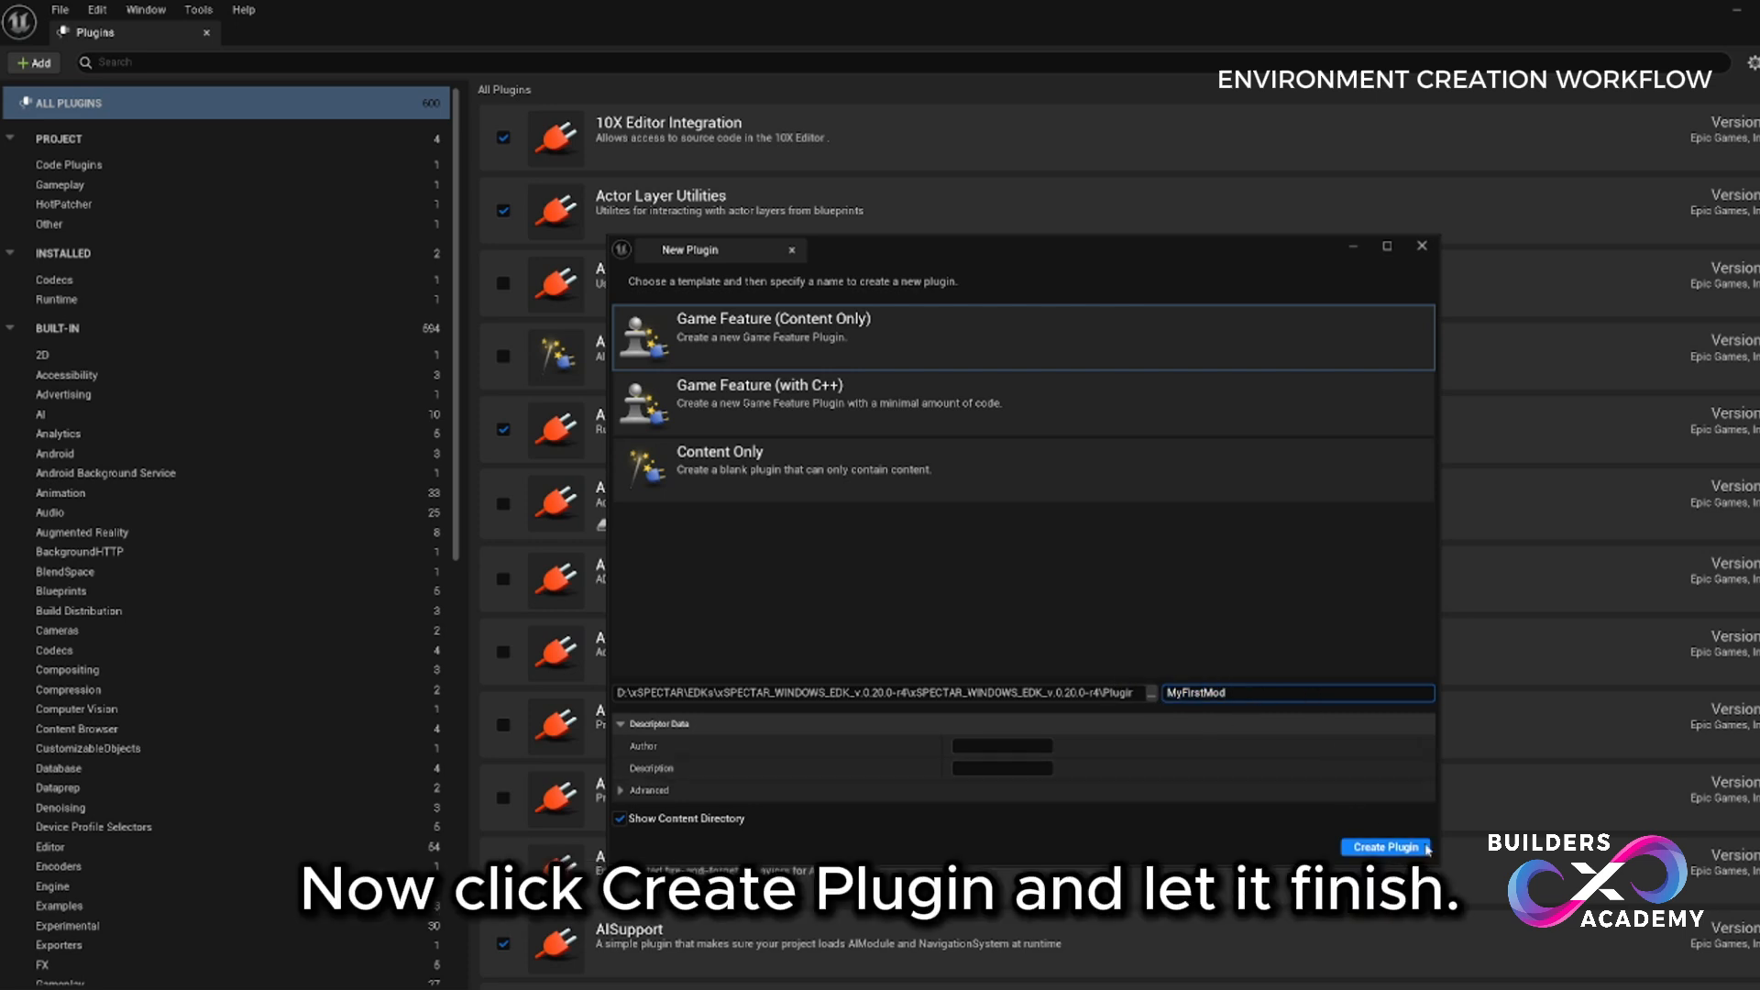
{"action": "left_click", "coordinate": [1371, 847]}
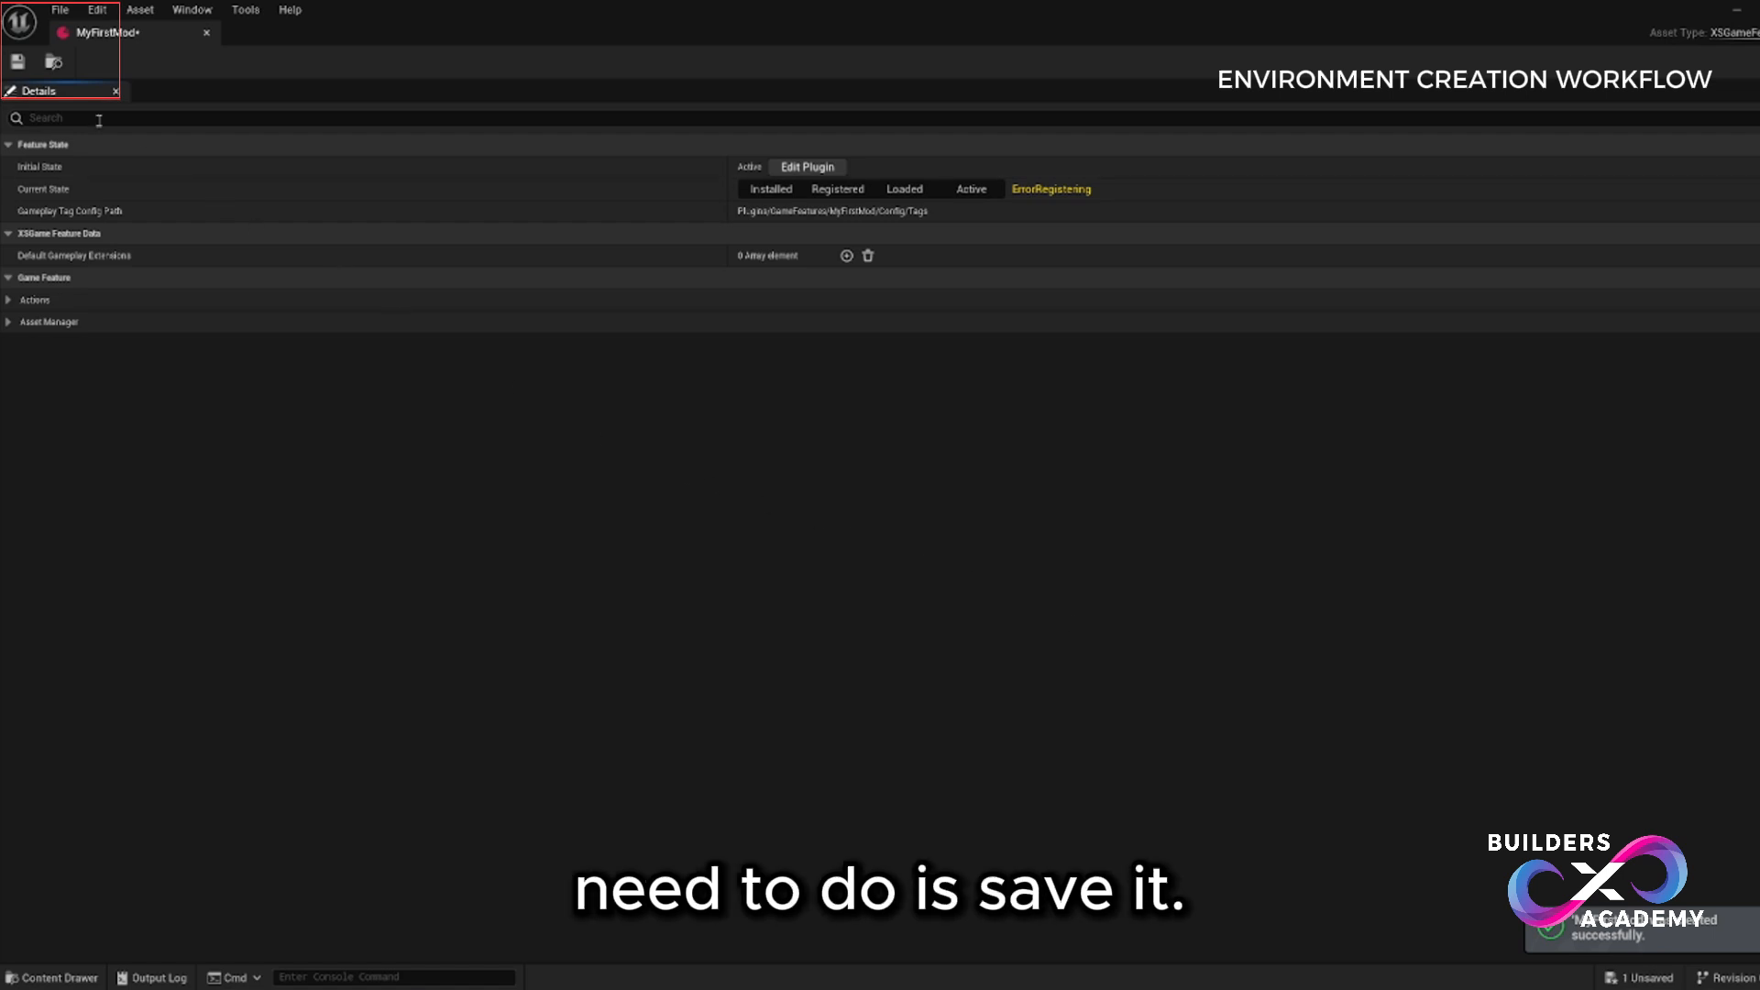
- Save the MyFirstMod data asset, set its current state to Loaded, and save it again
{"action": "left_click", "coordinate": [19, 63]}
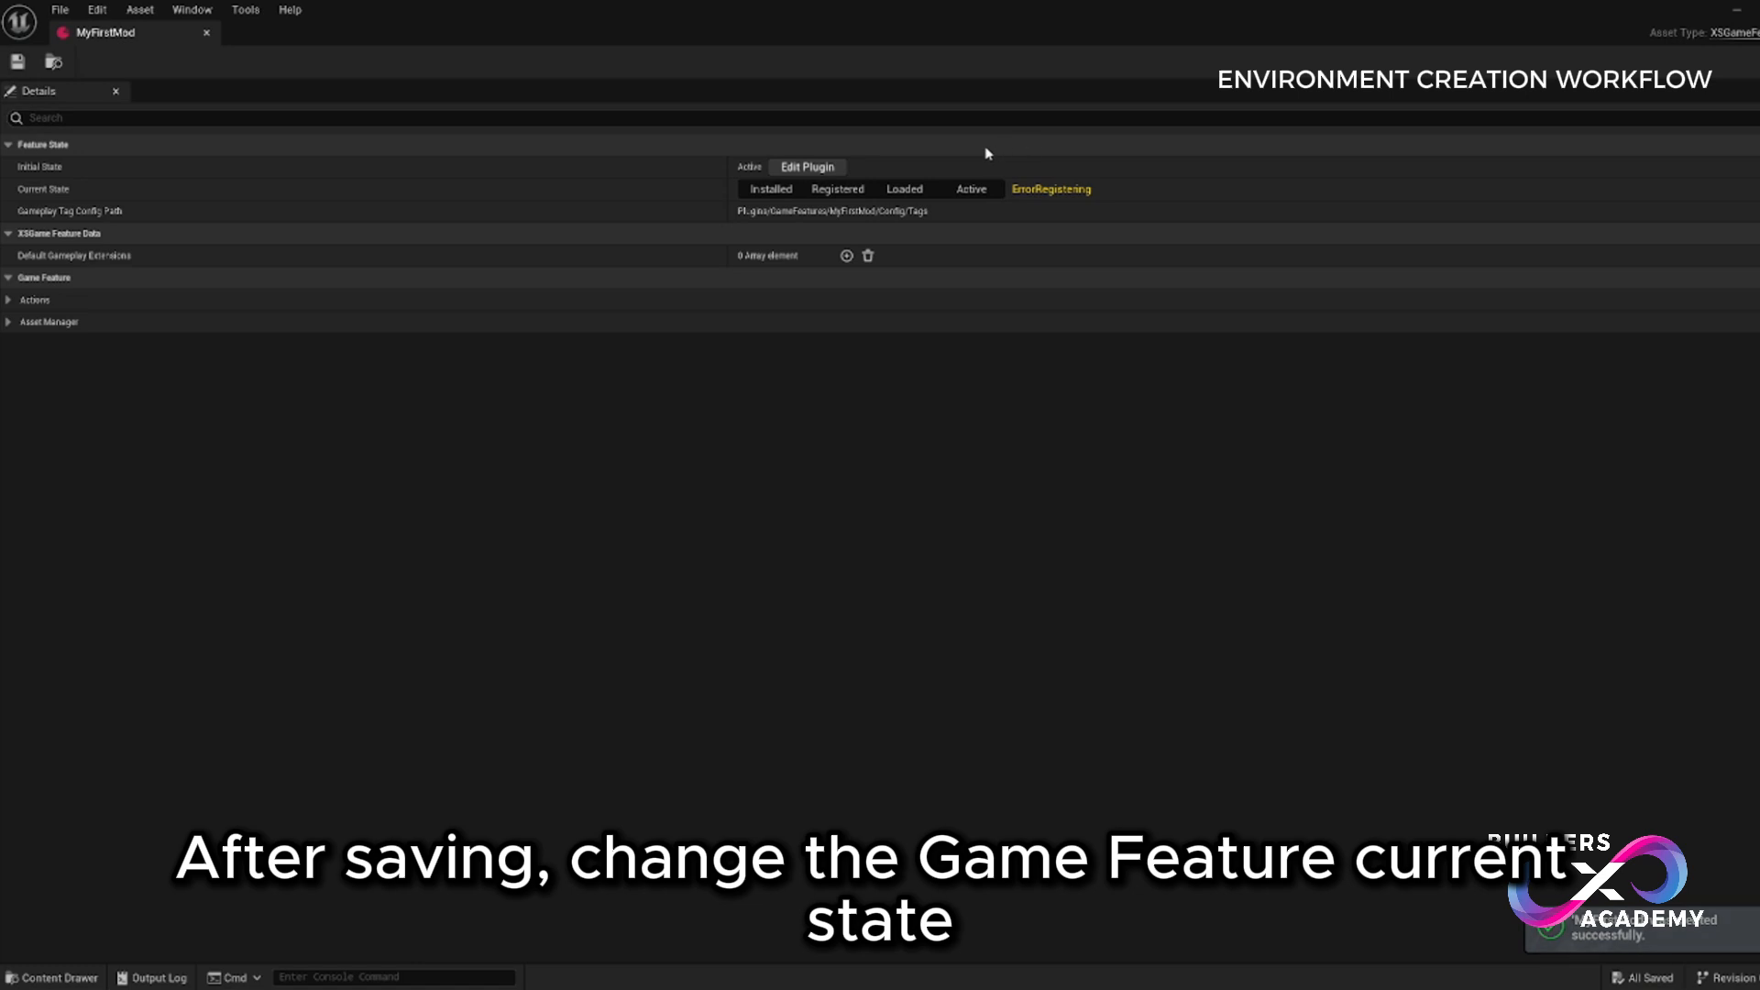
{"action": "left_click", "coordinate": [921, 191]}
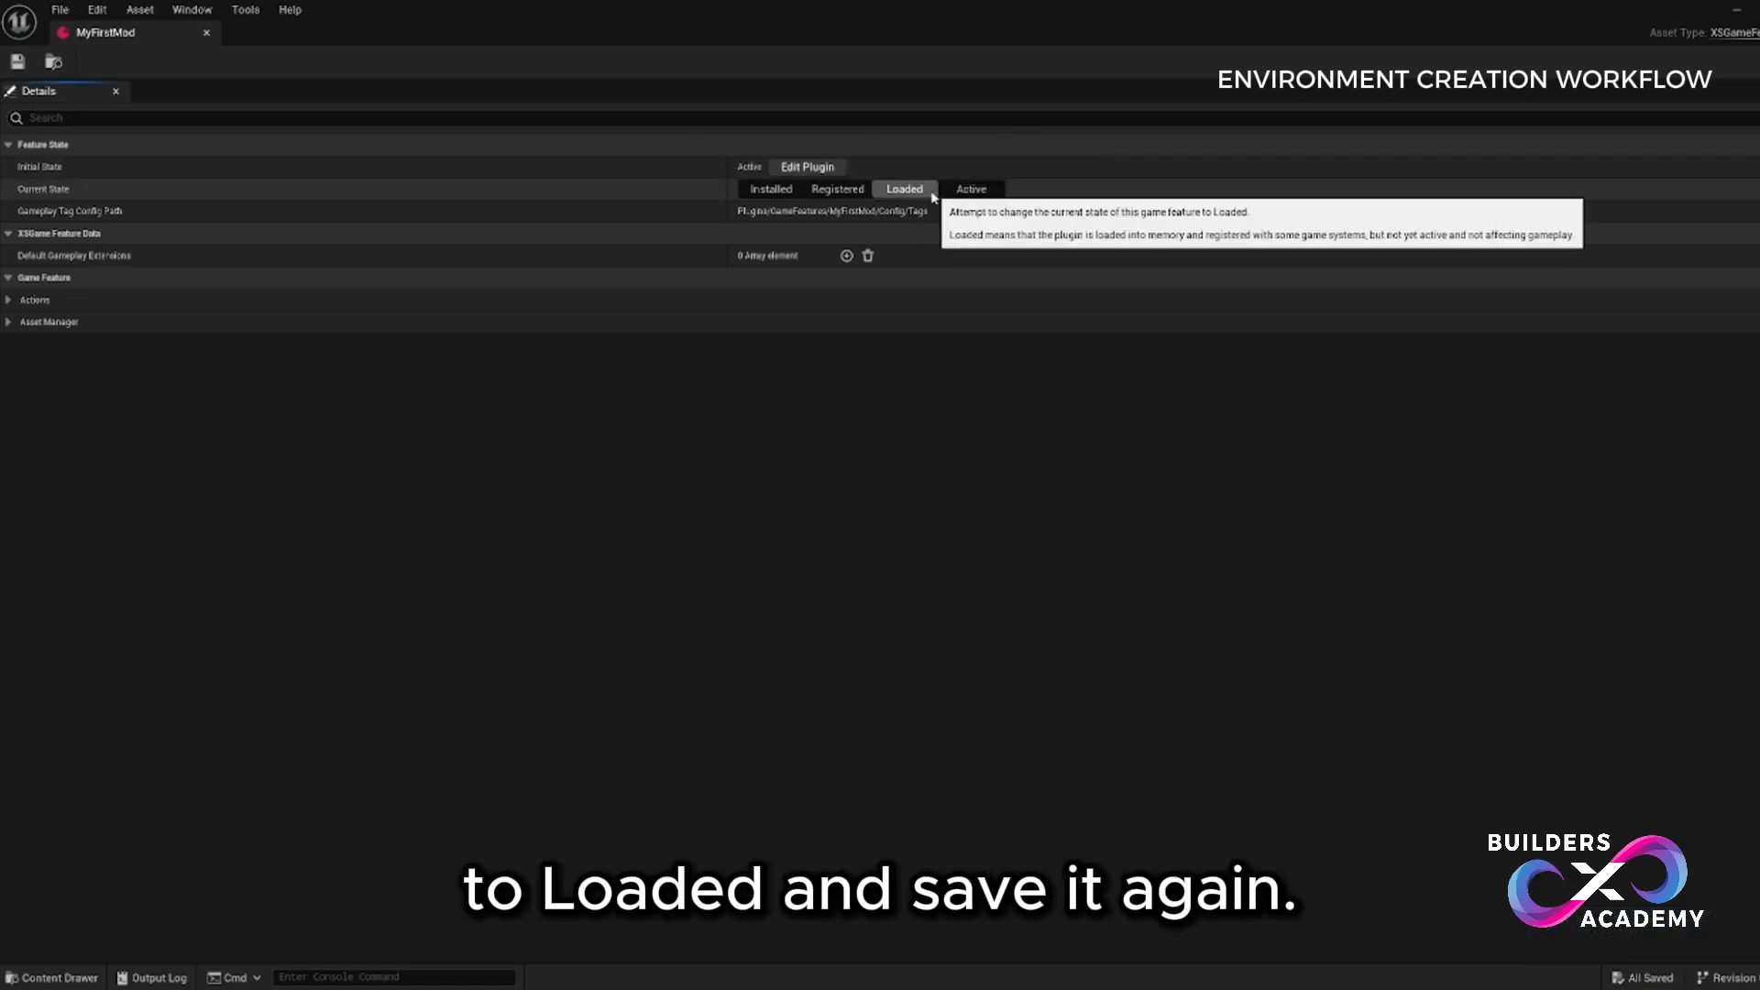
{"action": "left_click", "coordinate": [16, 63]}
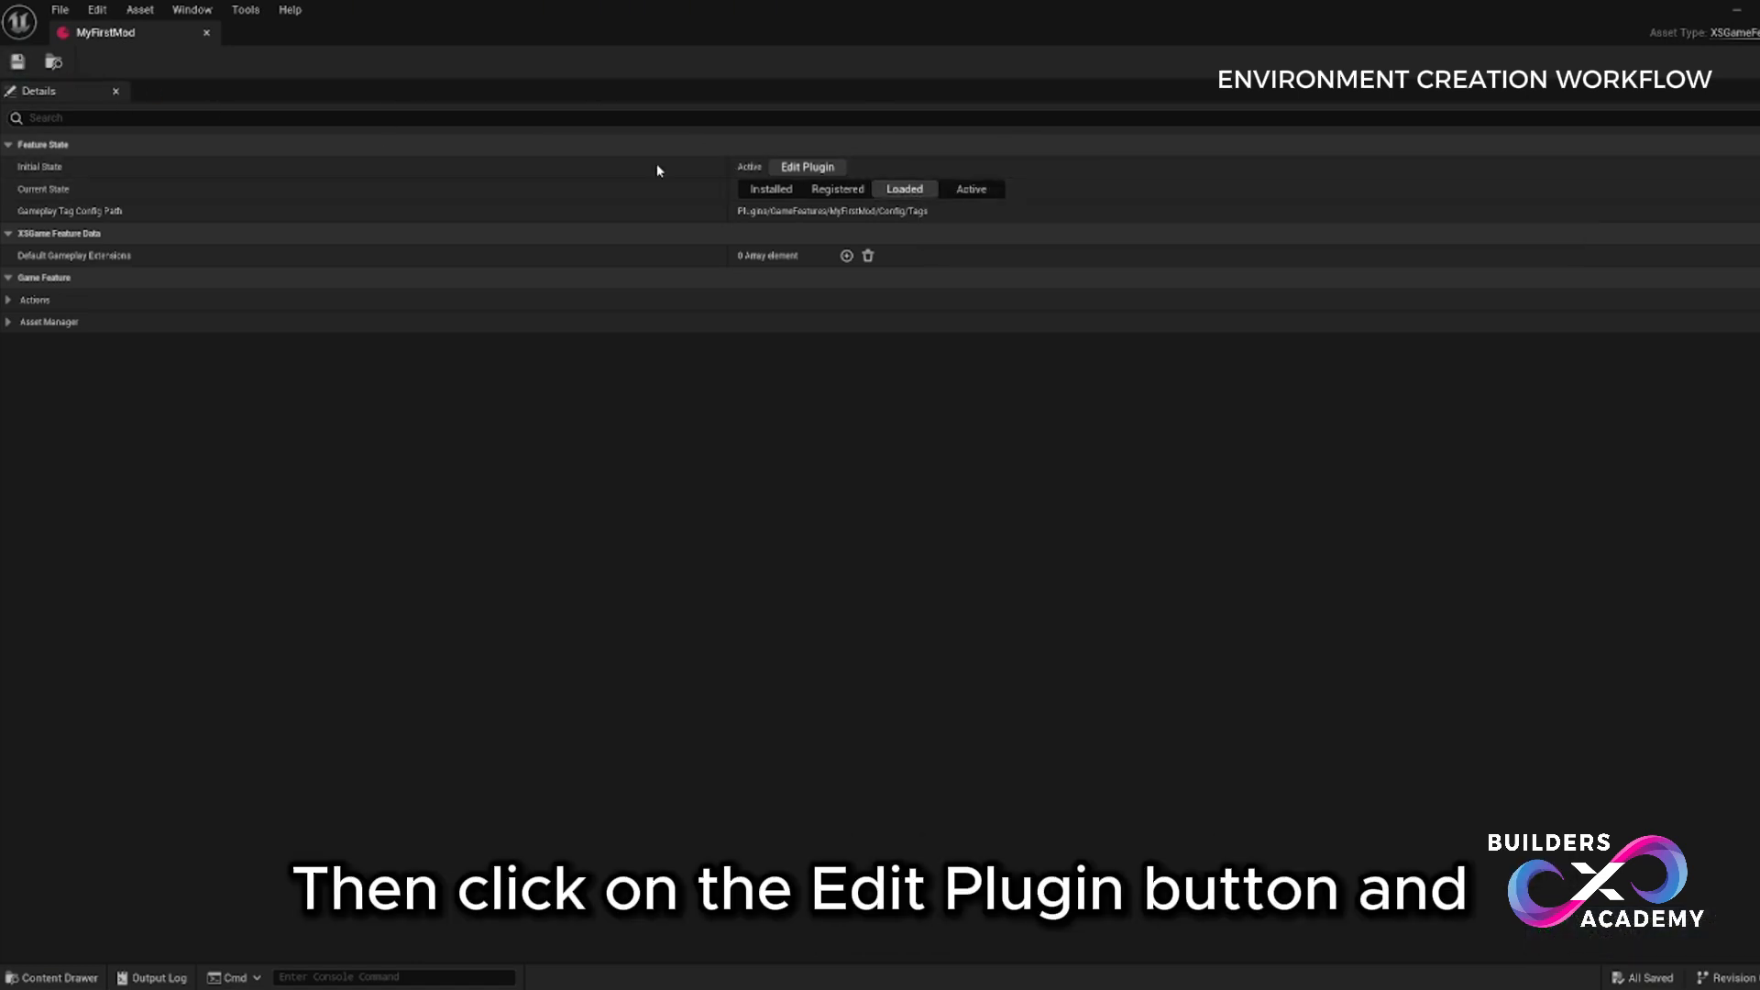
- Edit the MyFirstMod plugin properties to set the initial state to Registered, and save the asset
{"action": "left_click", "coordinate": [805, 166]}
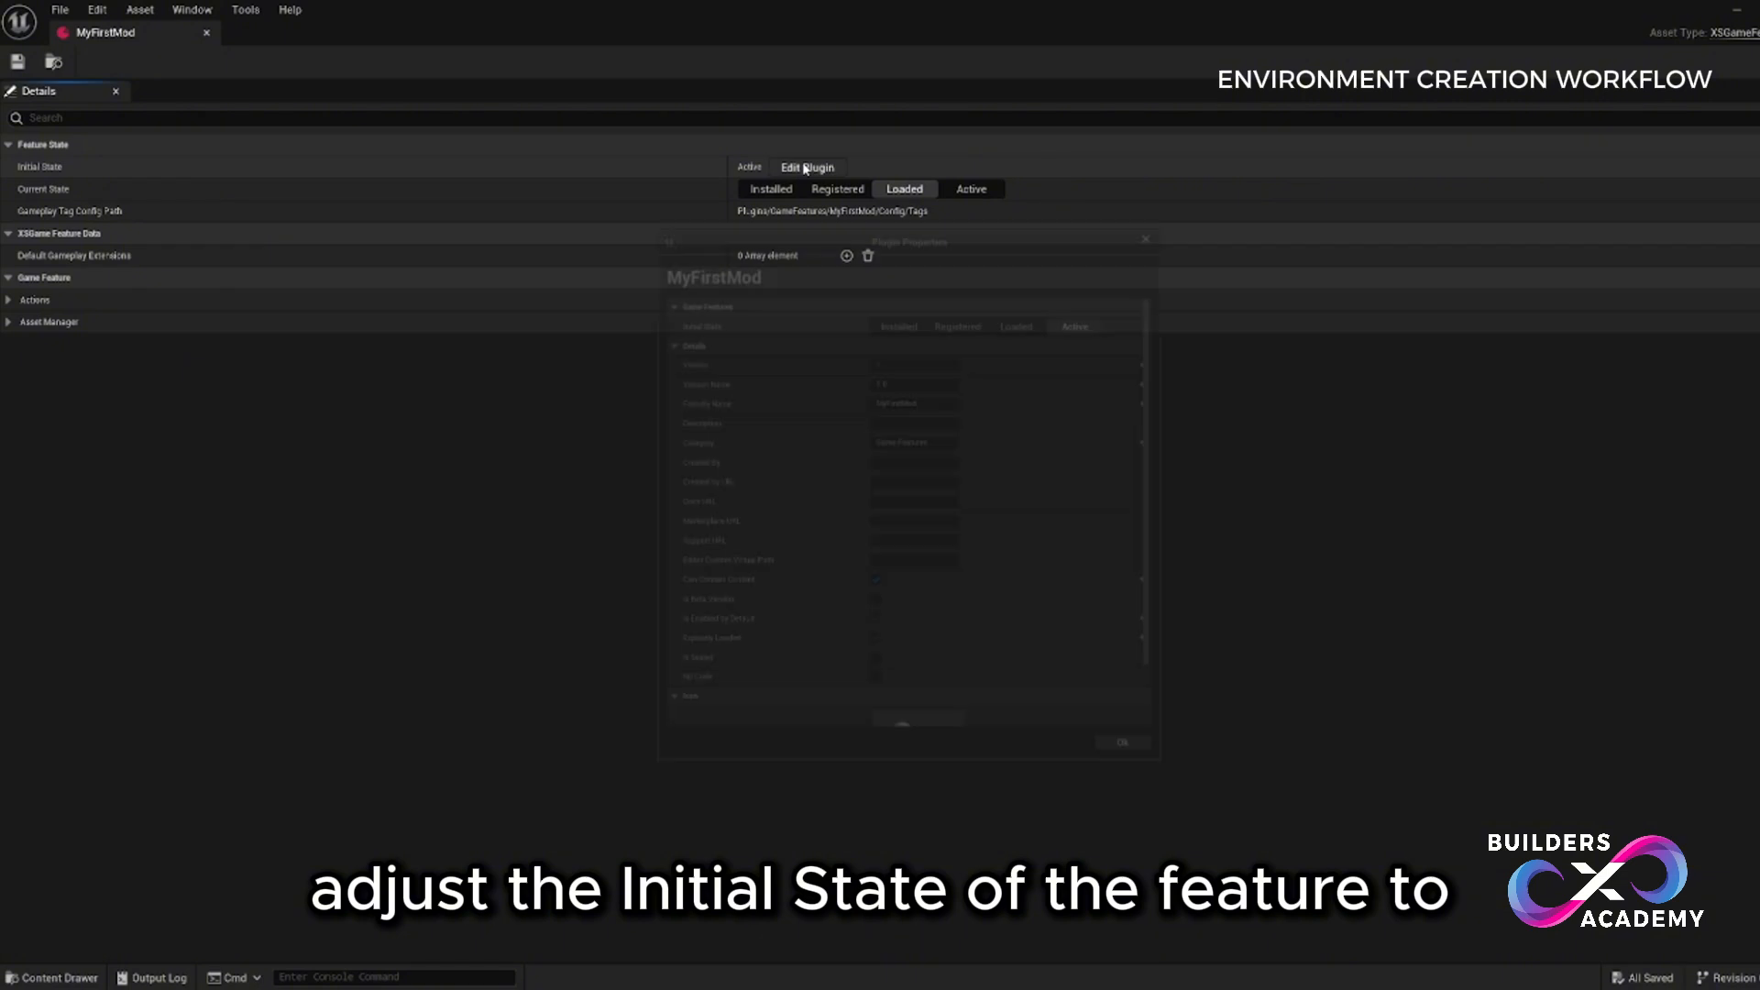
{"action": "left_click", "coordinate": [960, 302]}
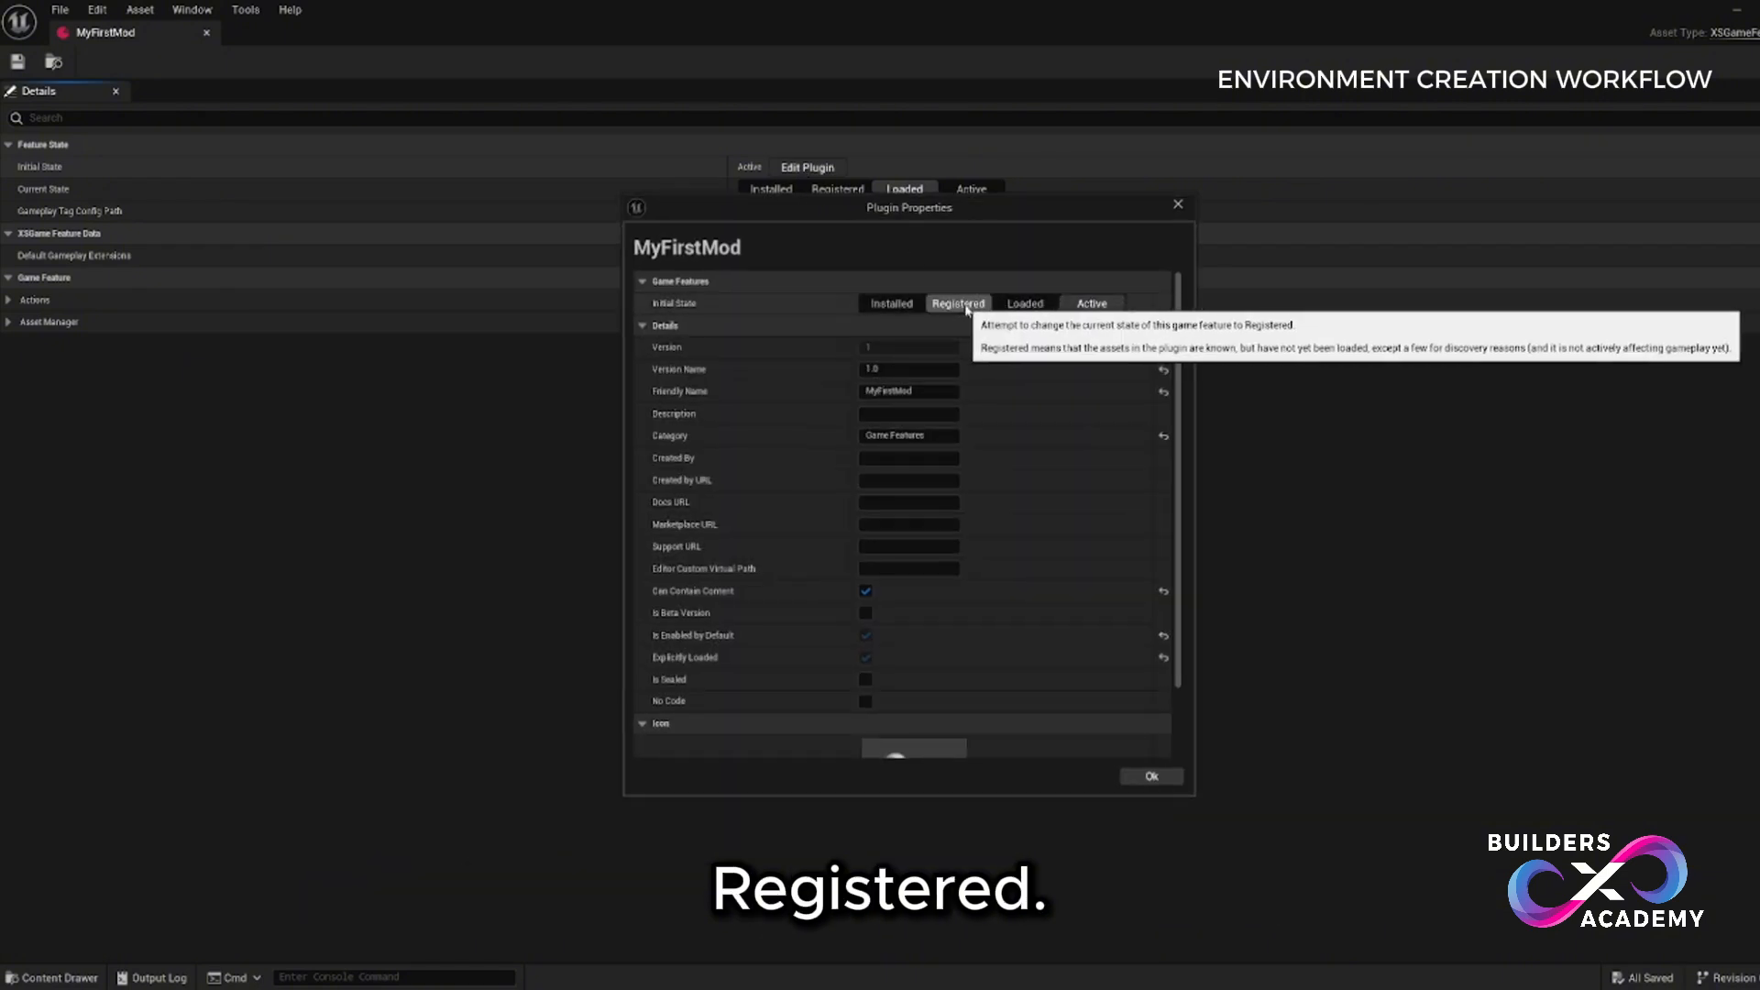
{"action": "left_click", "coordinate": [1153, 775]}
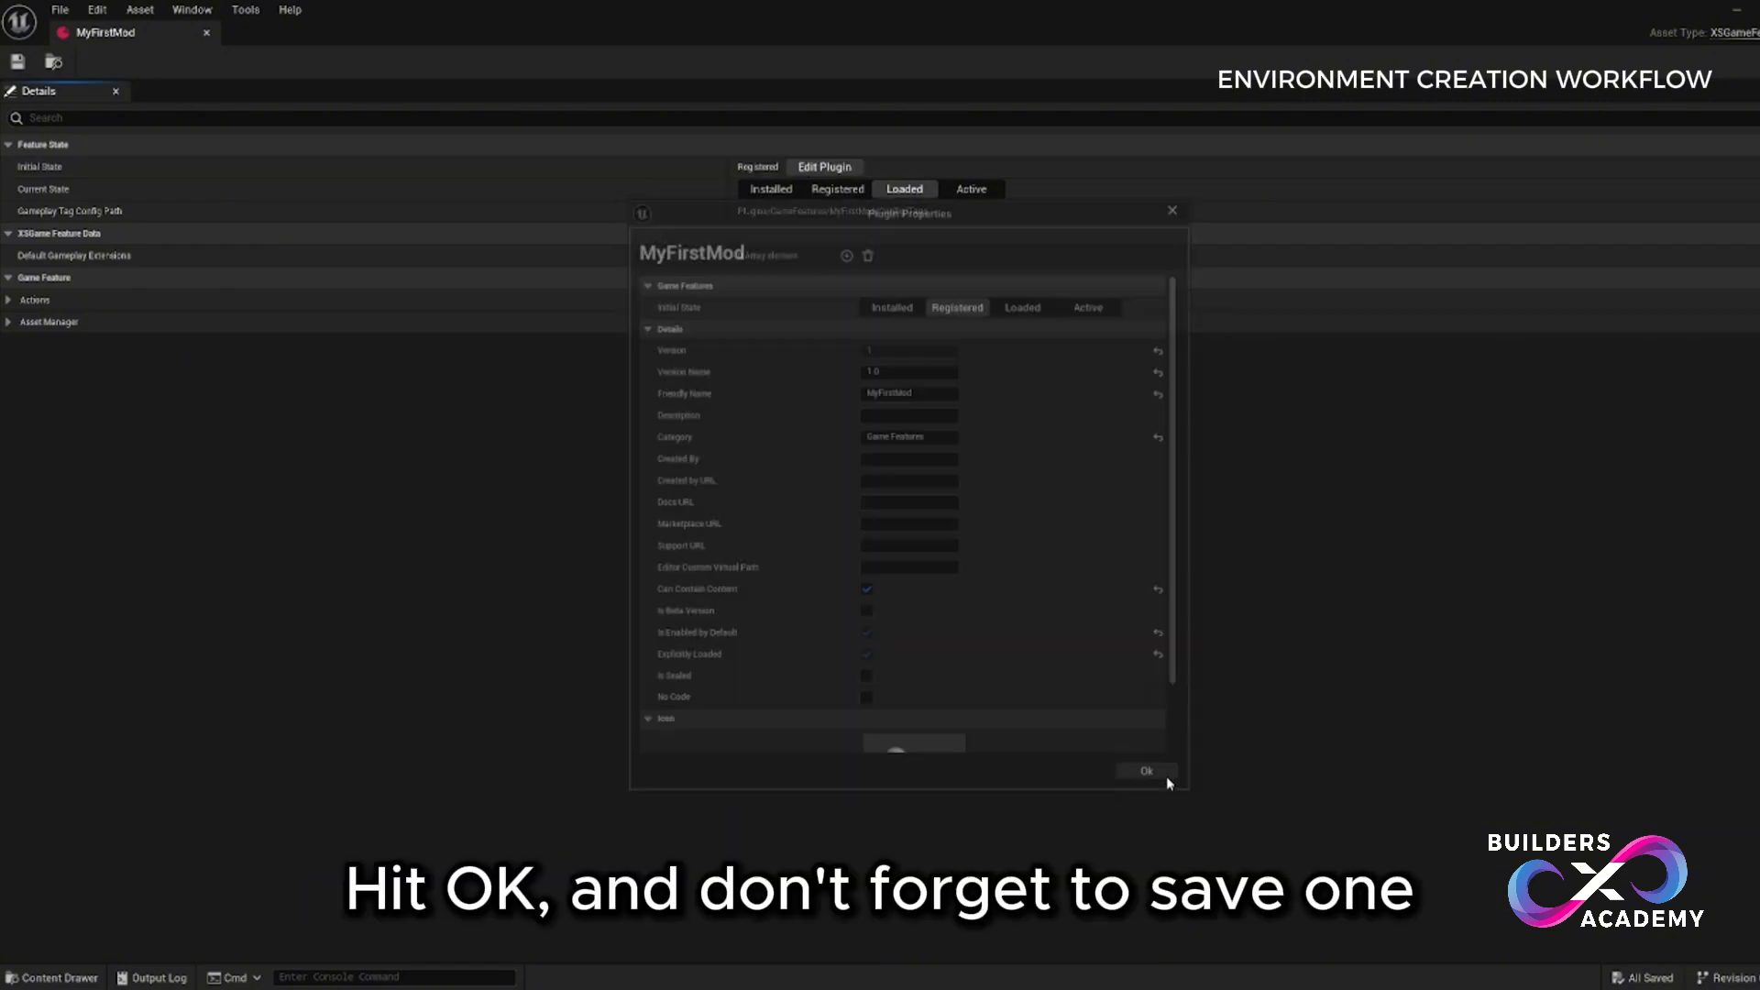
{"action": "left_click", "coordinate": [16, 62]}
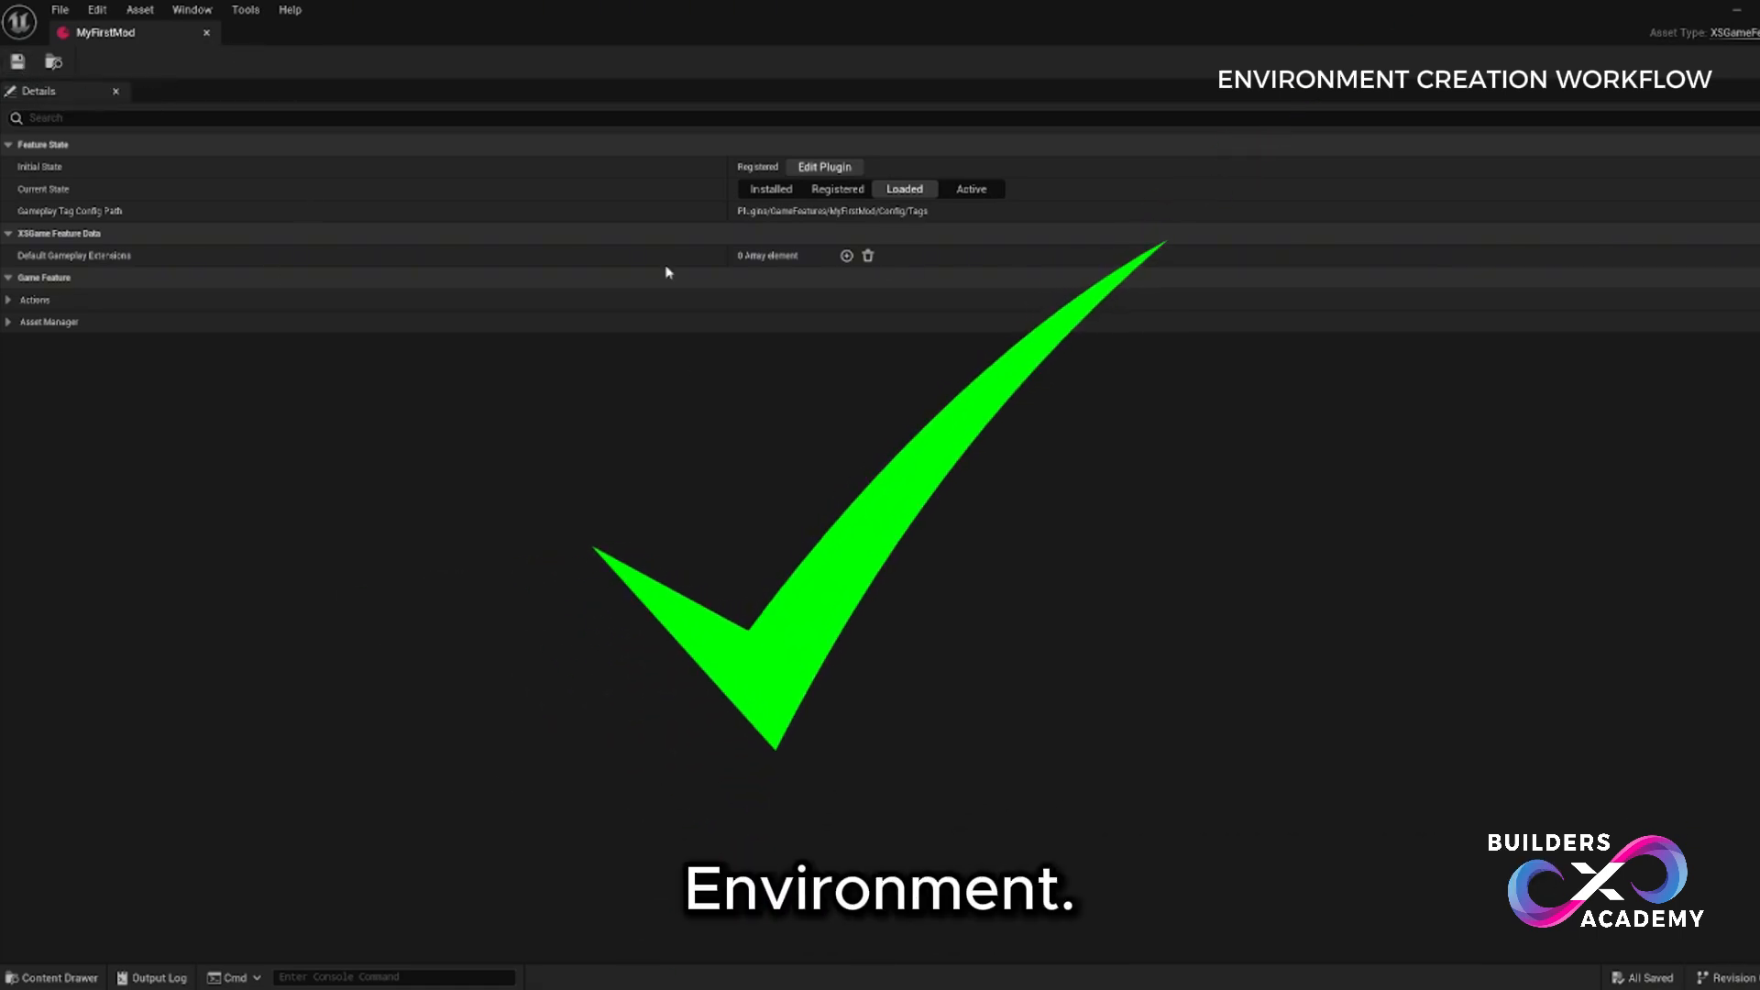
- Close the MyFirstMod asset and the plugin browser, and show the MyFirstMod Content folder in the Content Drawer
{"action": "left_click", "coordinate": [204, 35]}
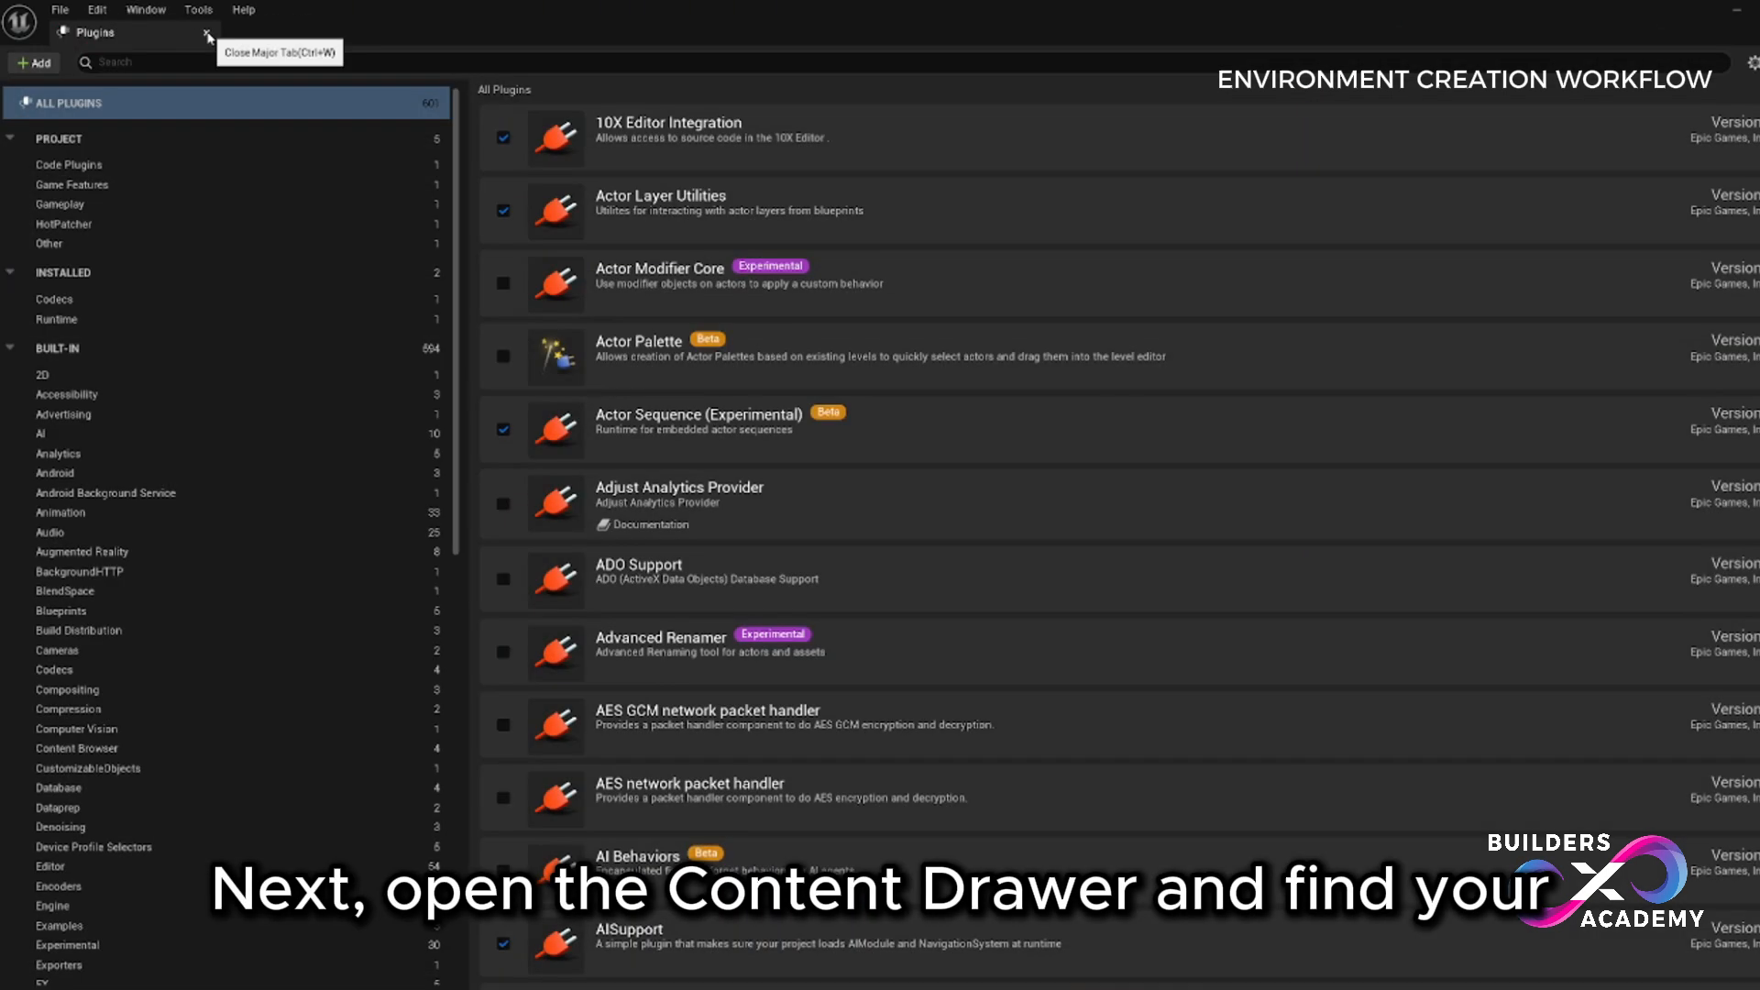
{"action": "left_click", "coordinate": [207, 37]}
{"action": "left_click", "coordinate": [57, 978]}
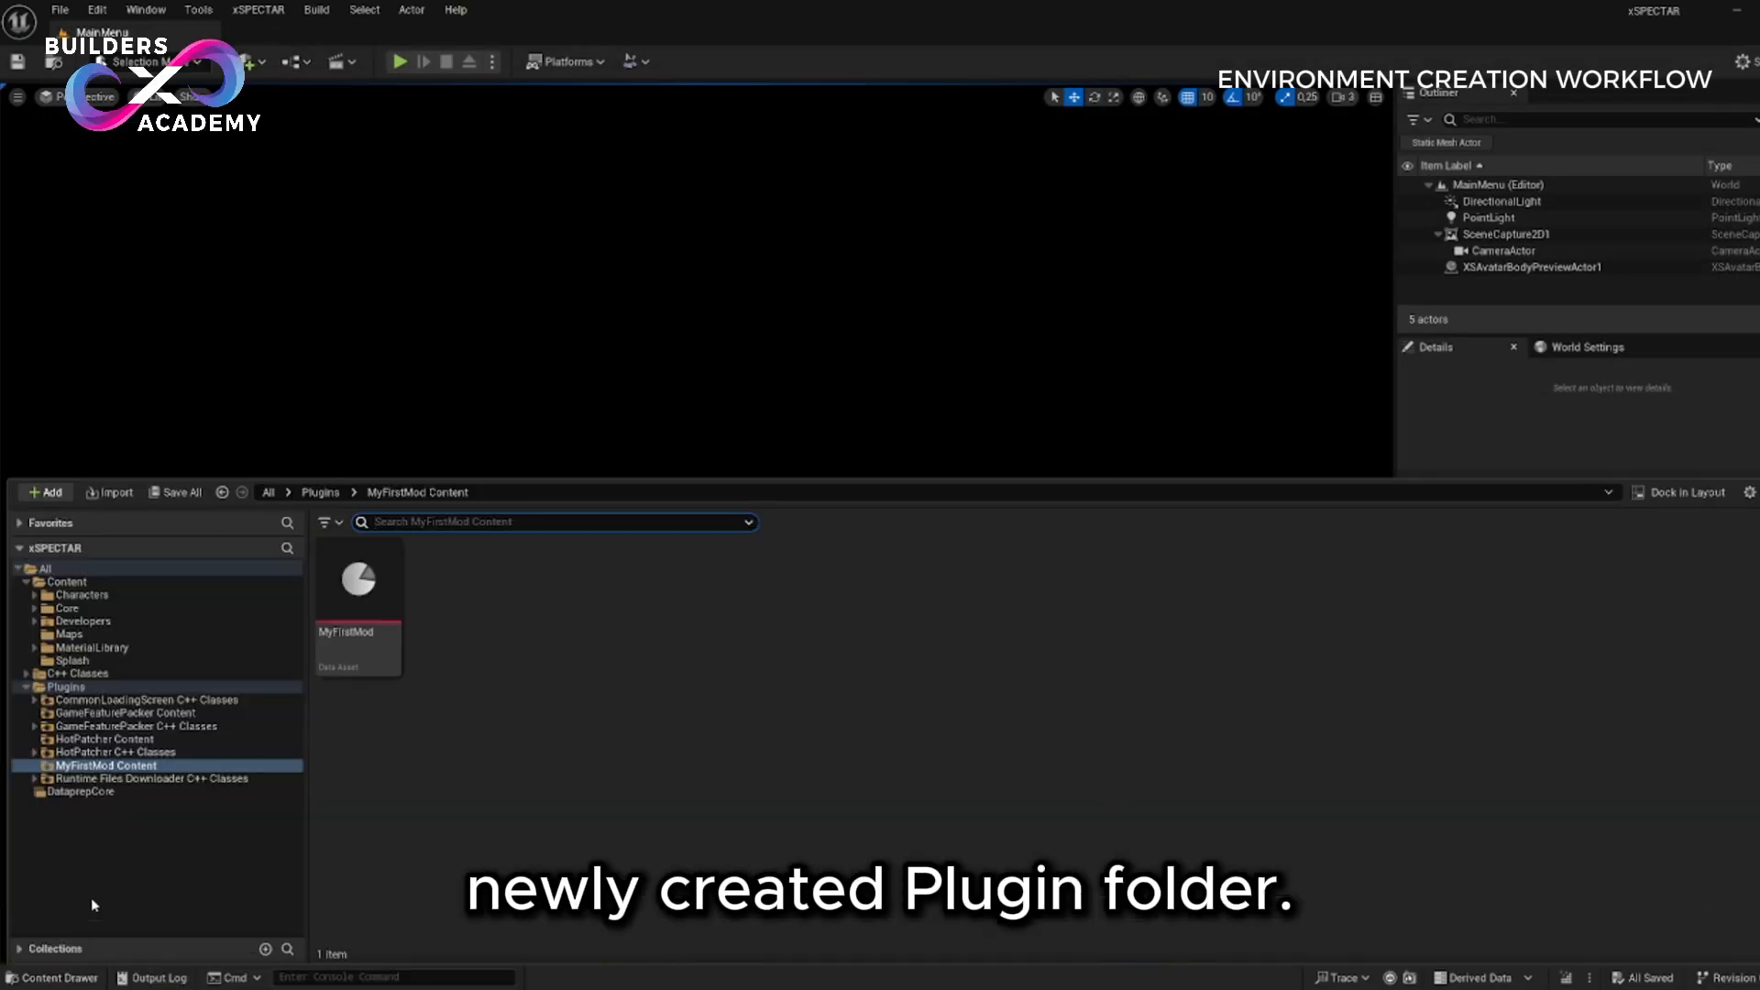
{"action": "left_click", "coordinate": [124, 766]}
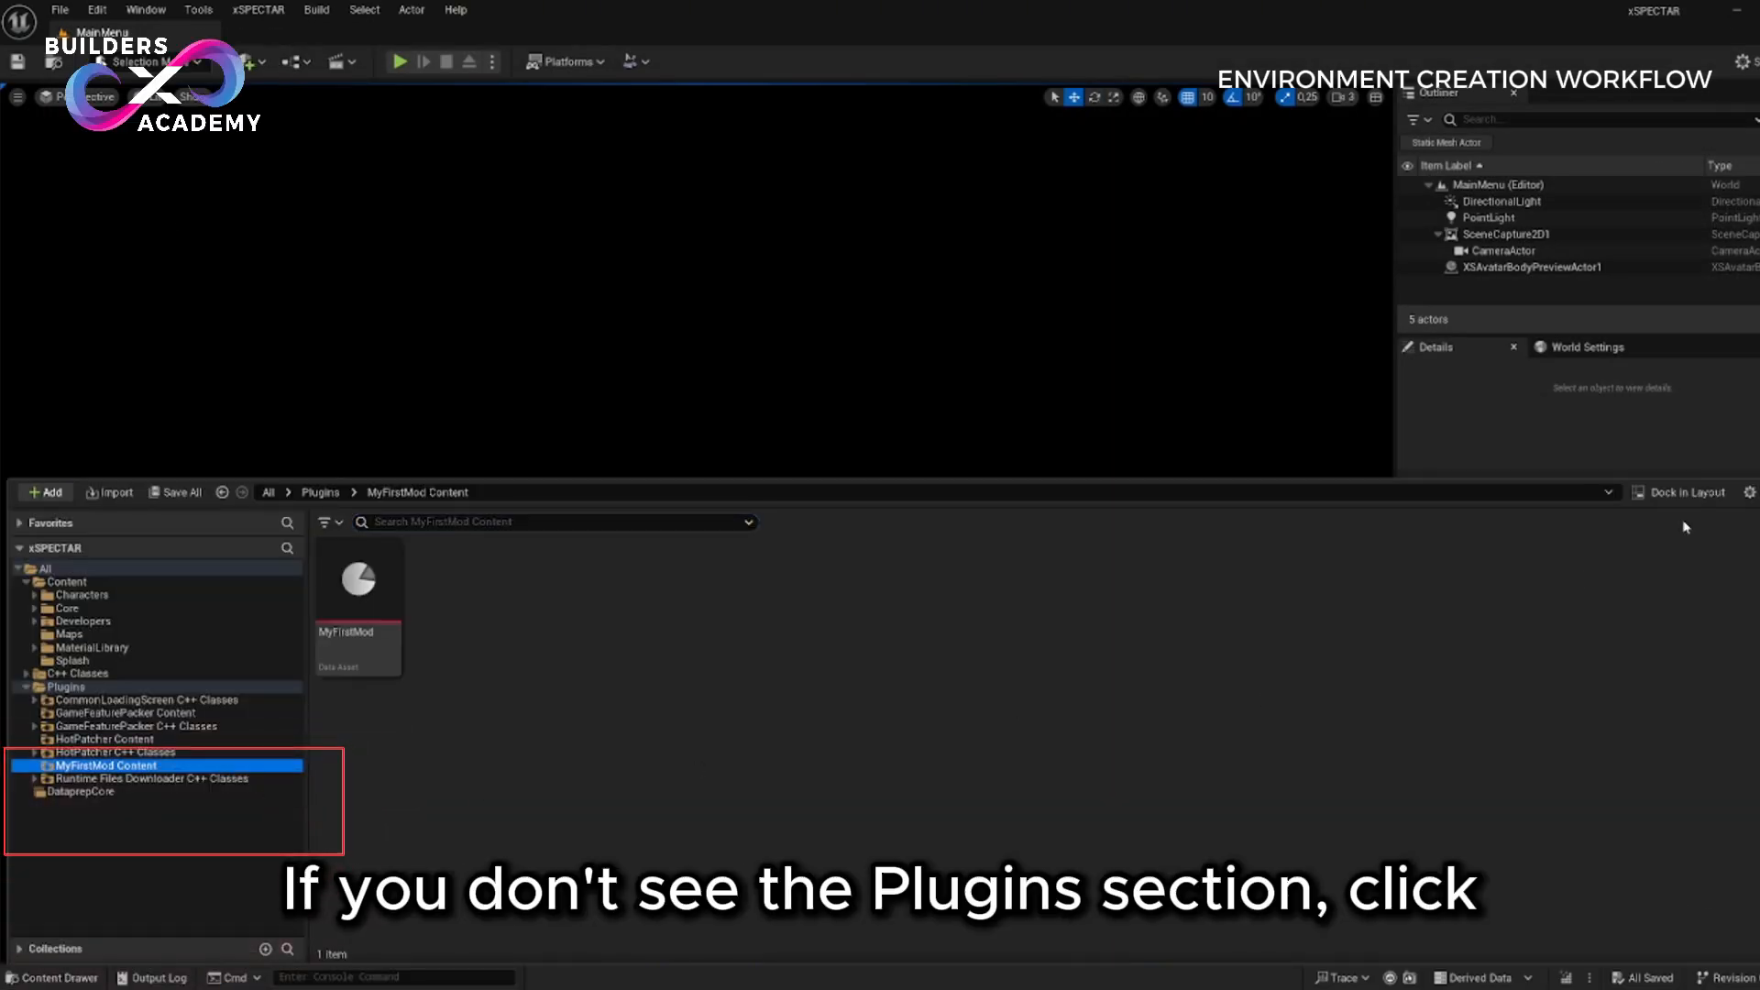
- Turn the Show Plugin Content option off and on again, and reopen the MyFirstMod Content folder
{"action": "left_click", "coordinate": [1749, 492]}
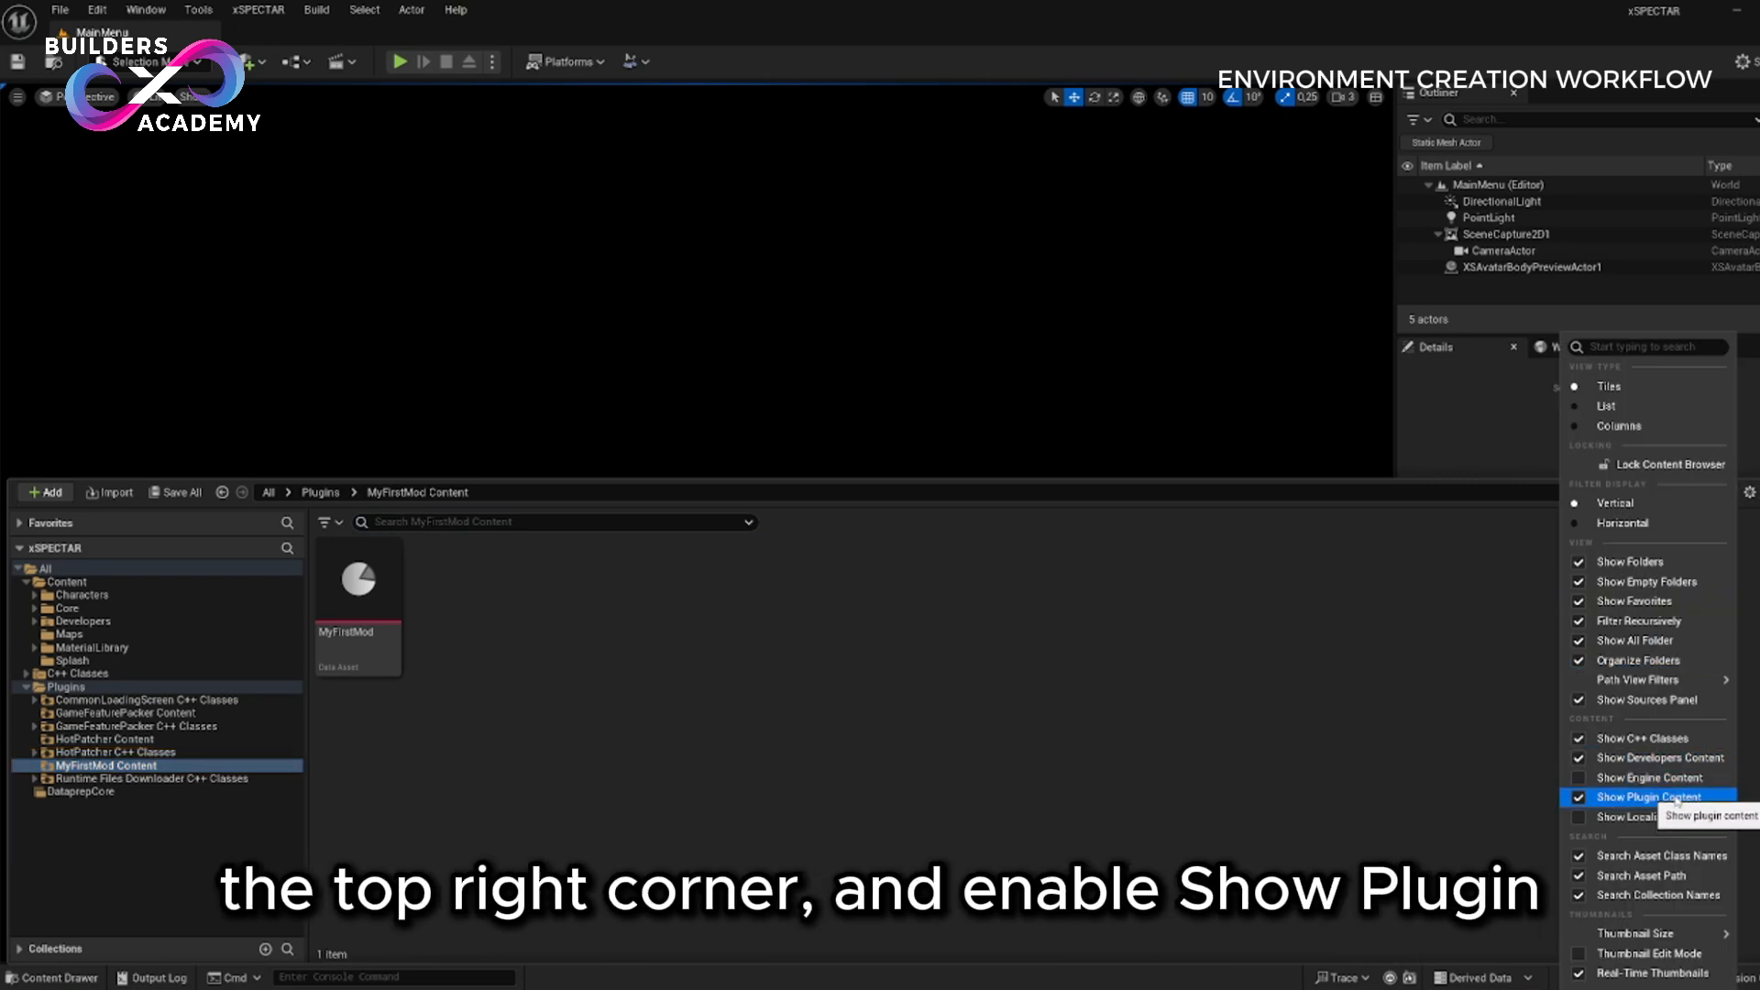
{"action": "left_click", "coordinate": [1580, 797]}
{"action": "left_click", "coordinate": [1580, 797]}
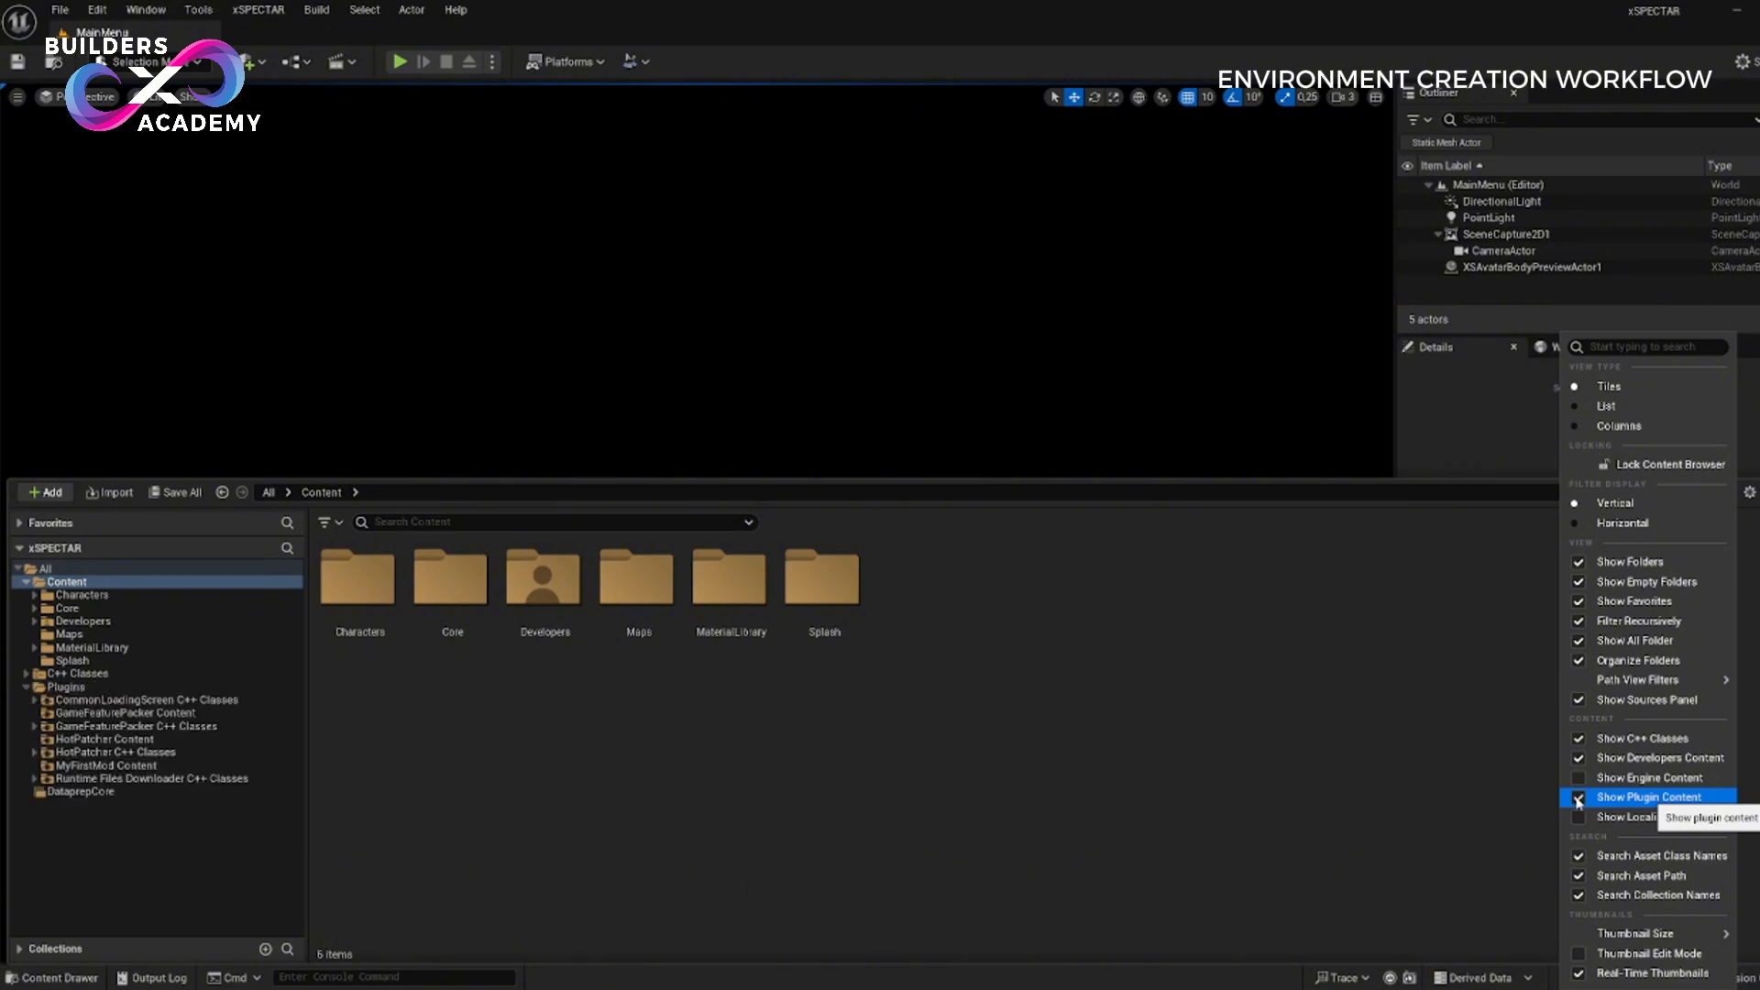
{"action": "left_click", "coordinate": [125, 768]}
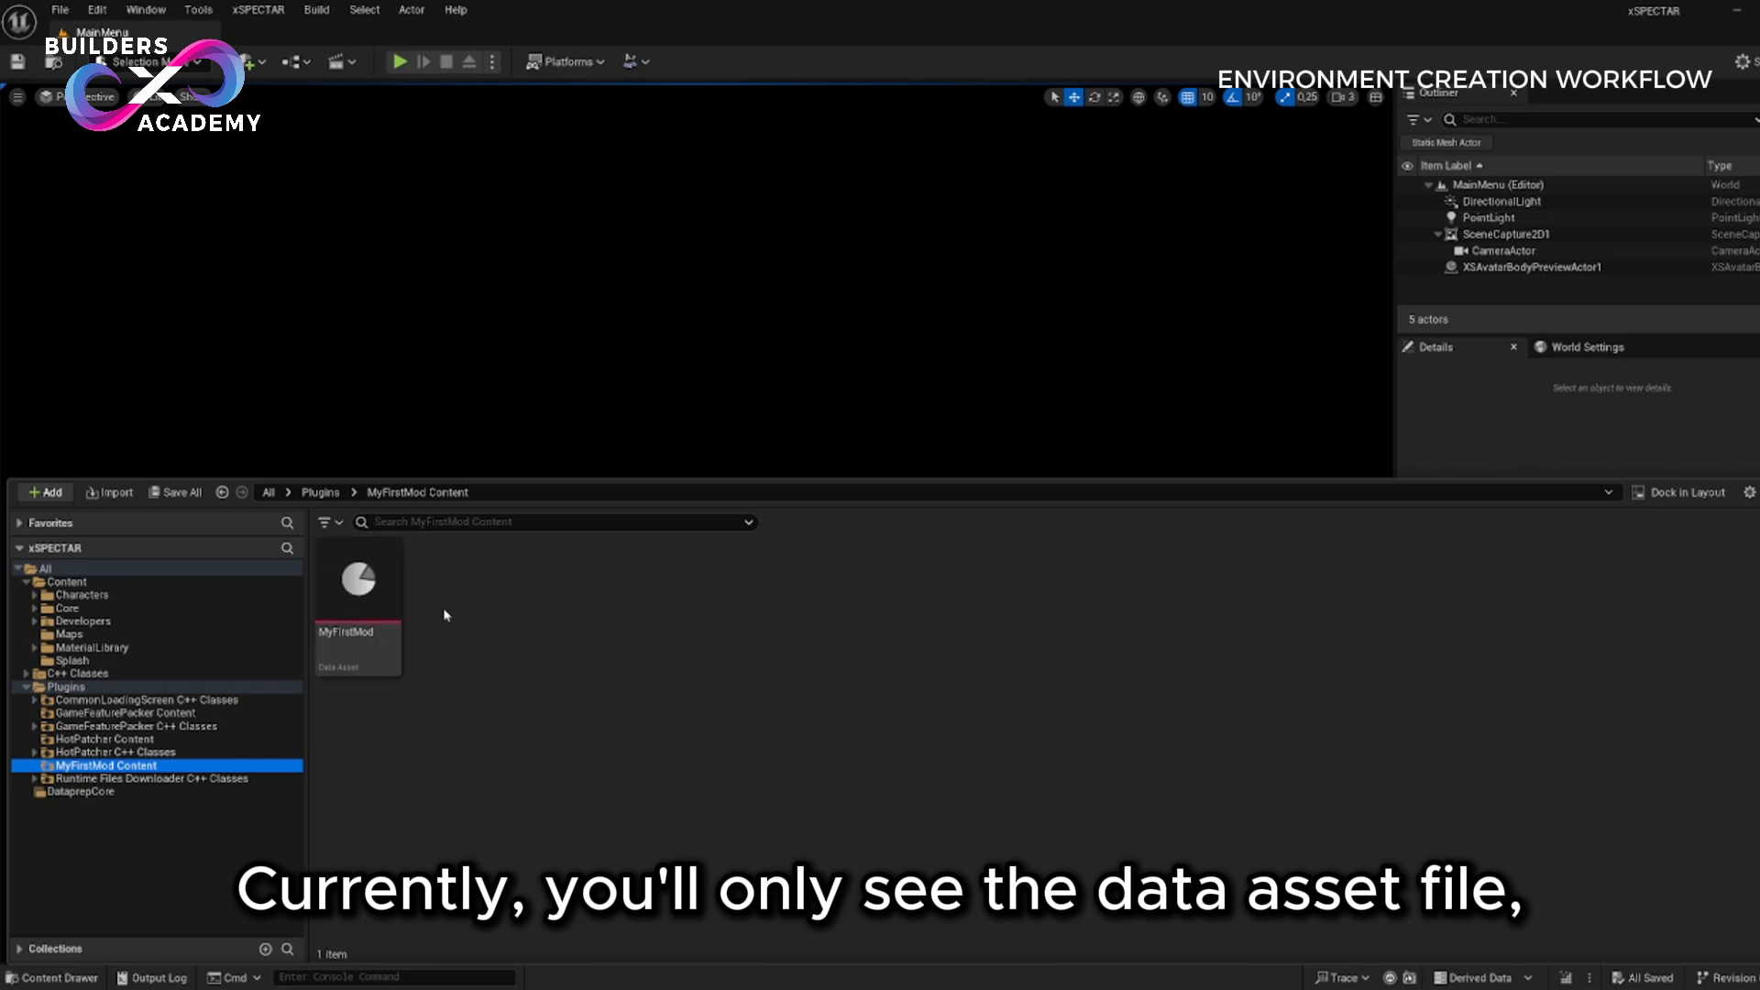
- Create a folder named MAP inside the MyFirstMod Content folder and open it
{"action": "left_click", "coordinate": [362, 591]}
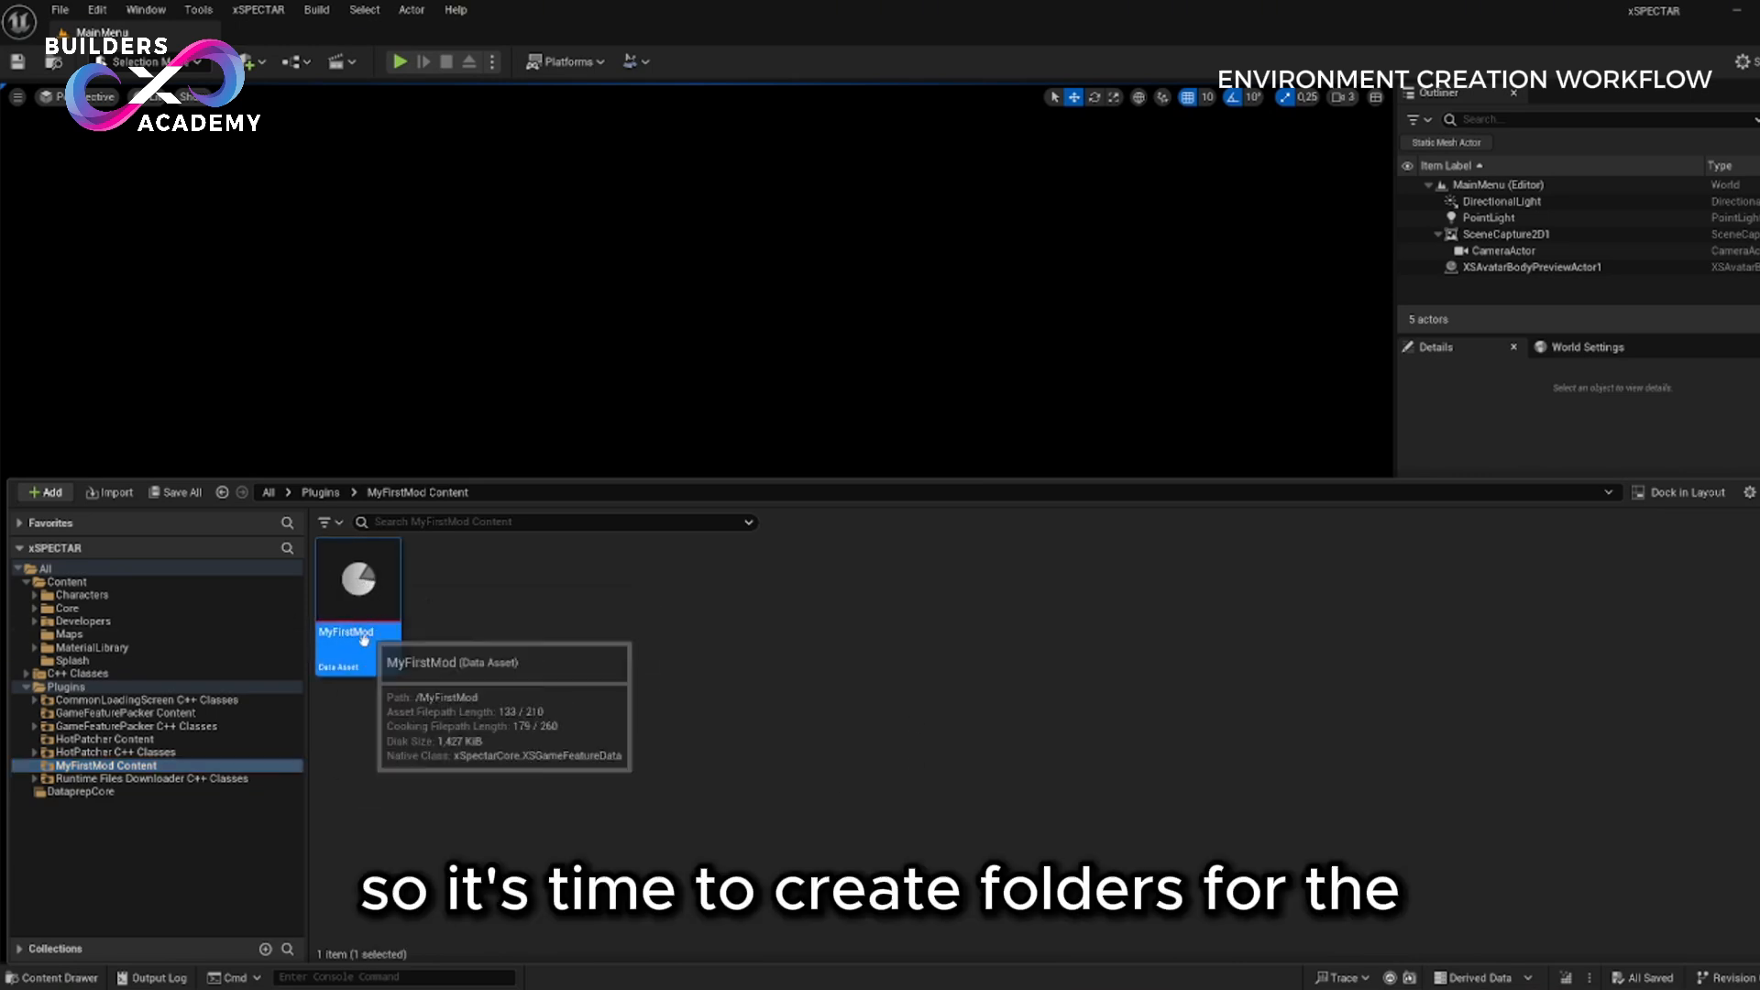
{"action": "left_click", "coordinate": [549, 649]}
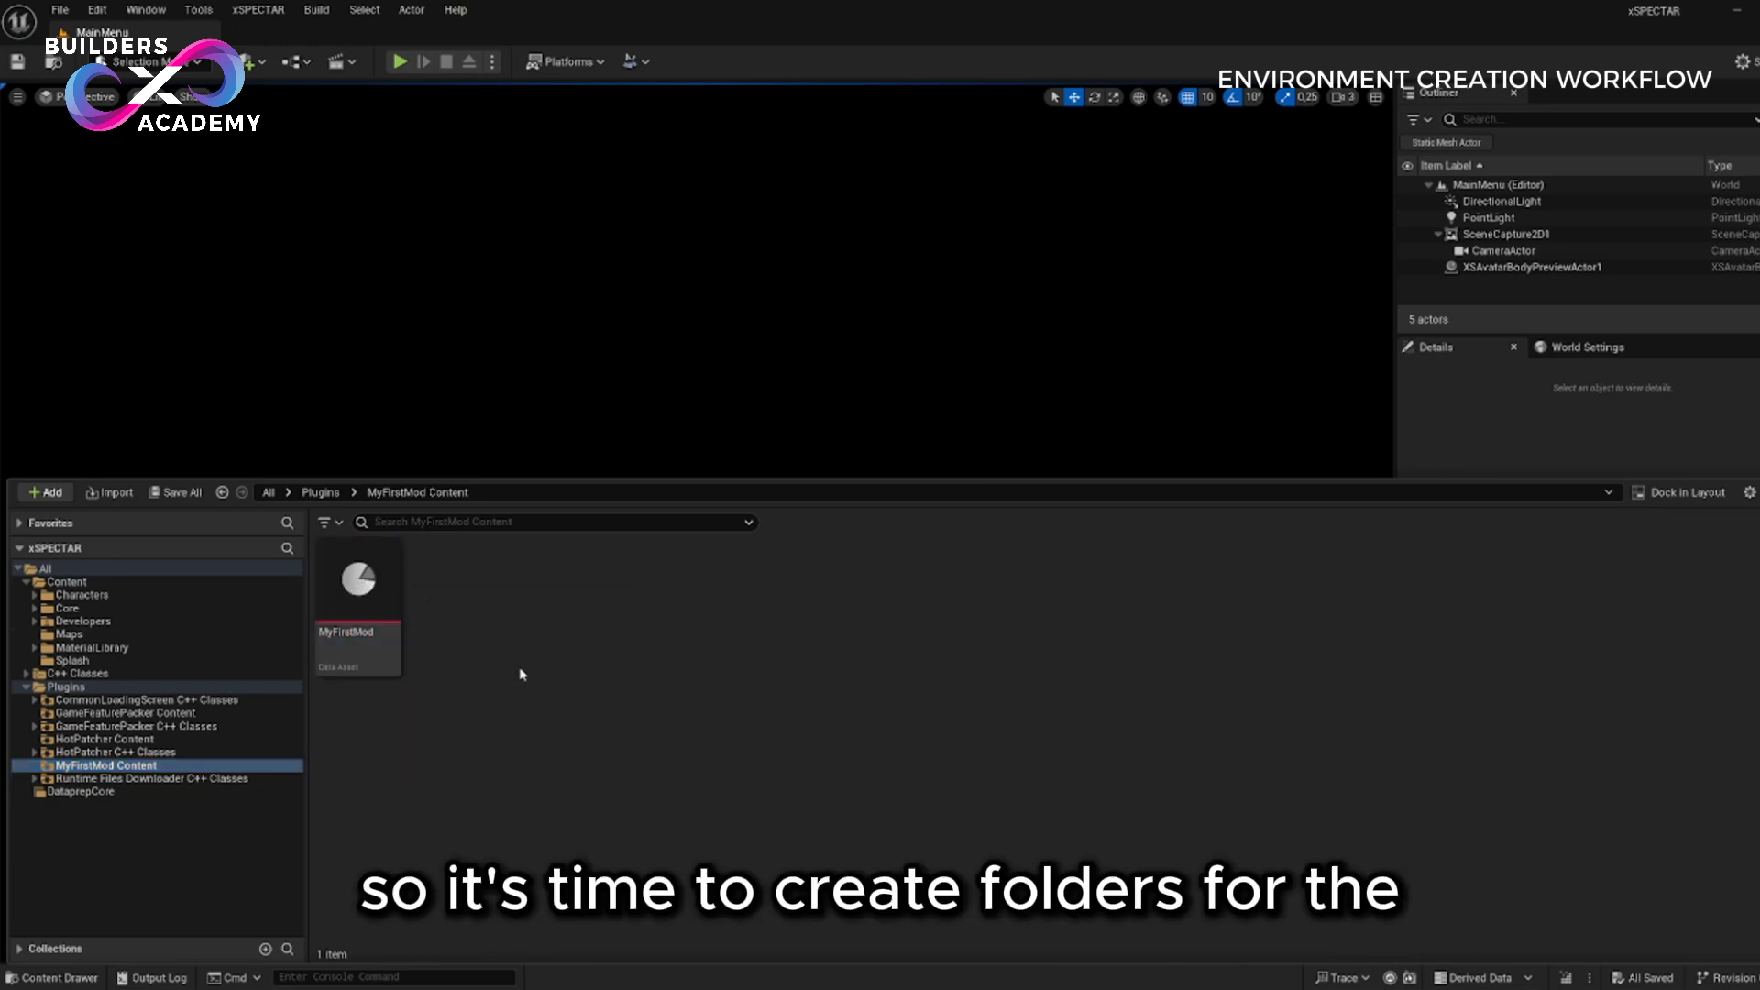
{"action": "right_click", "coordinate": [550, 762]}
{"action": "mouse_move", "coordinate": [550, 759]}
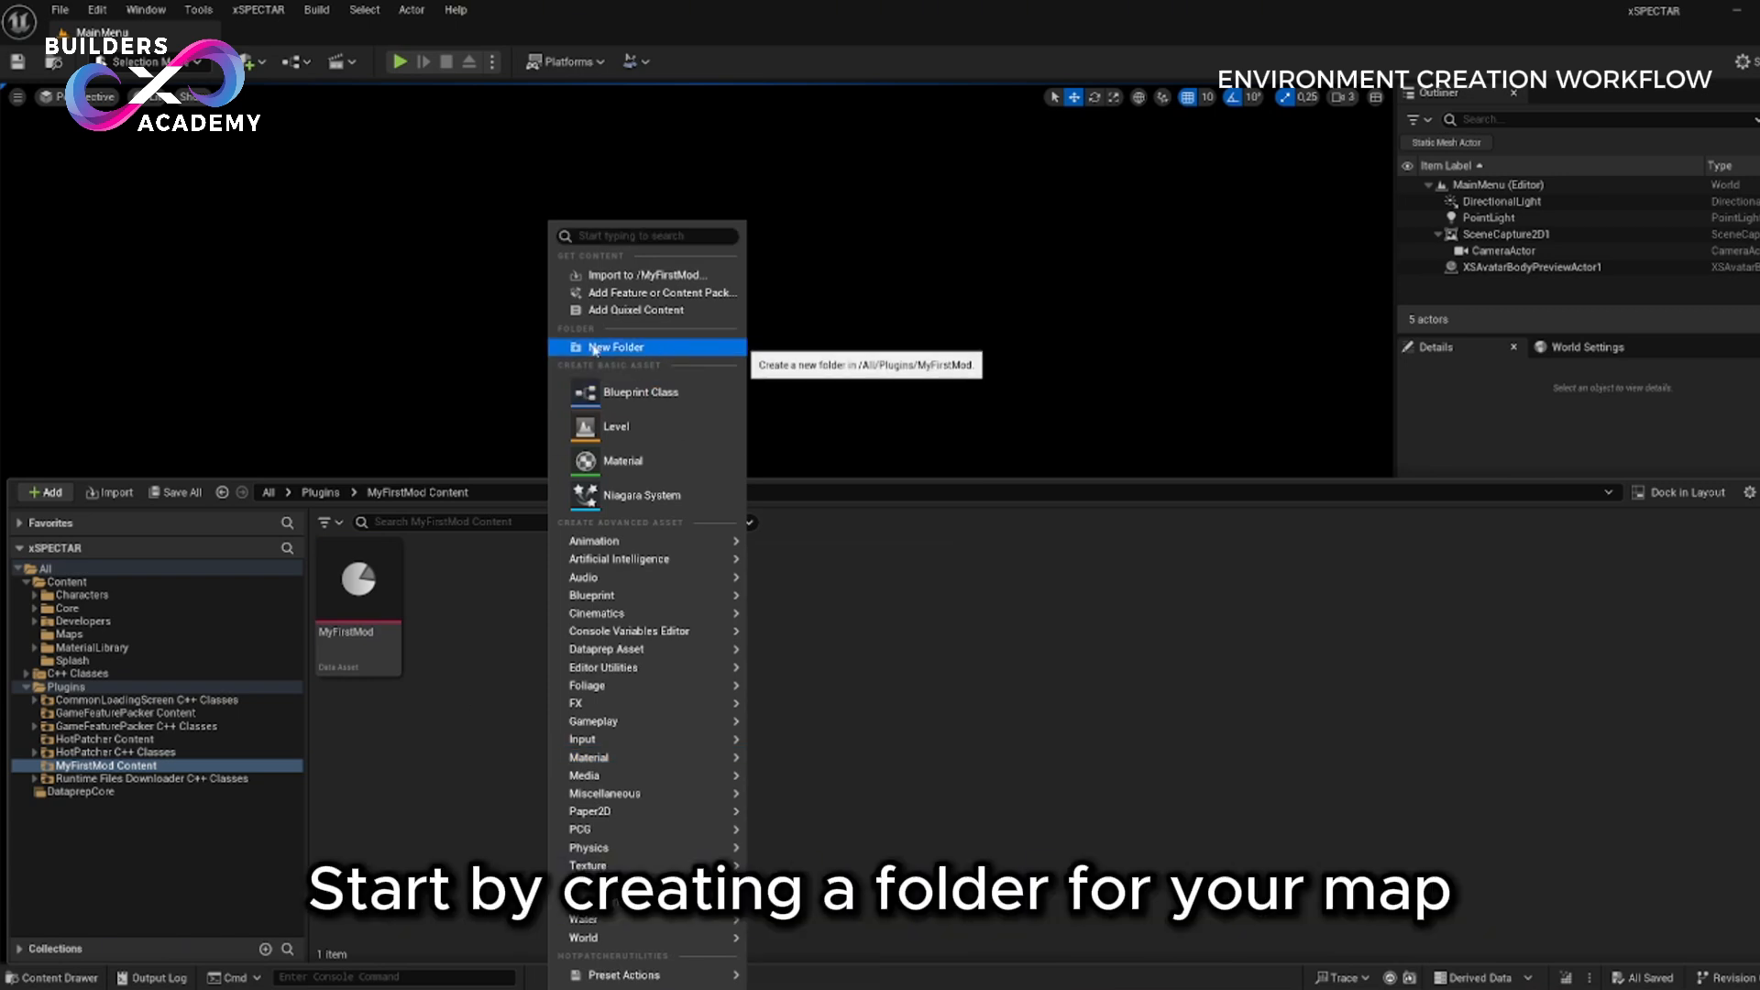
{"action": "left_click", "coordinate": [630, 349]}
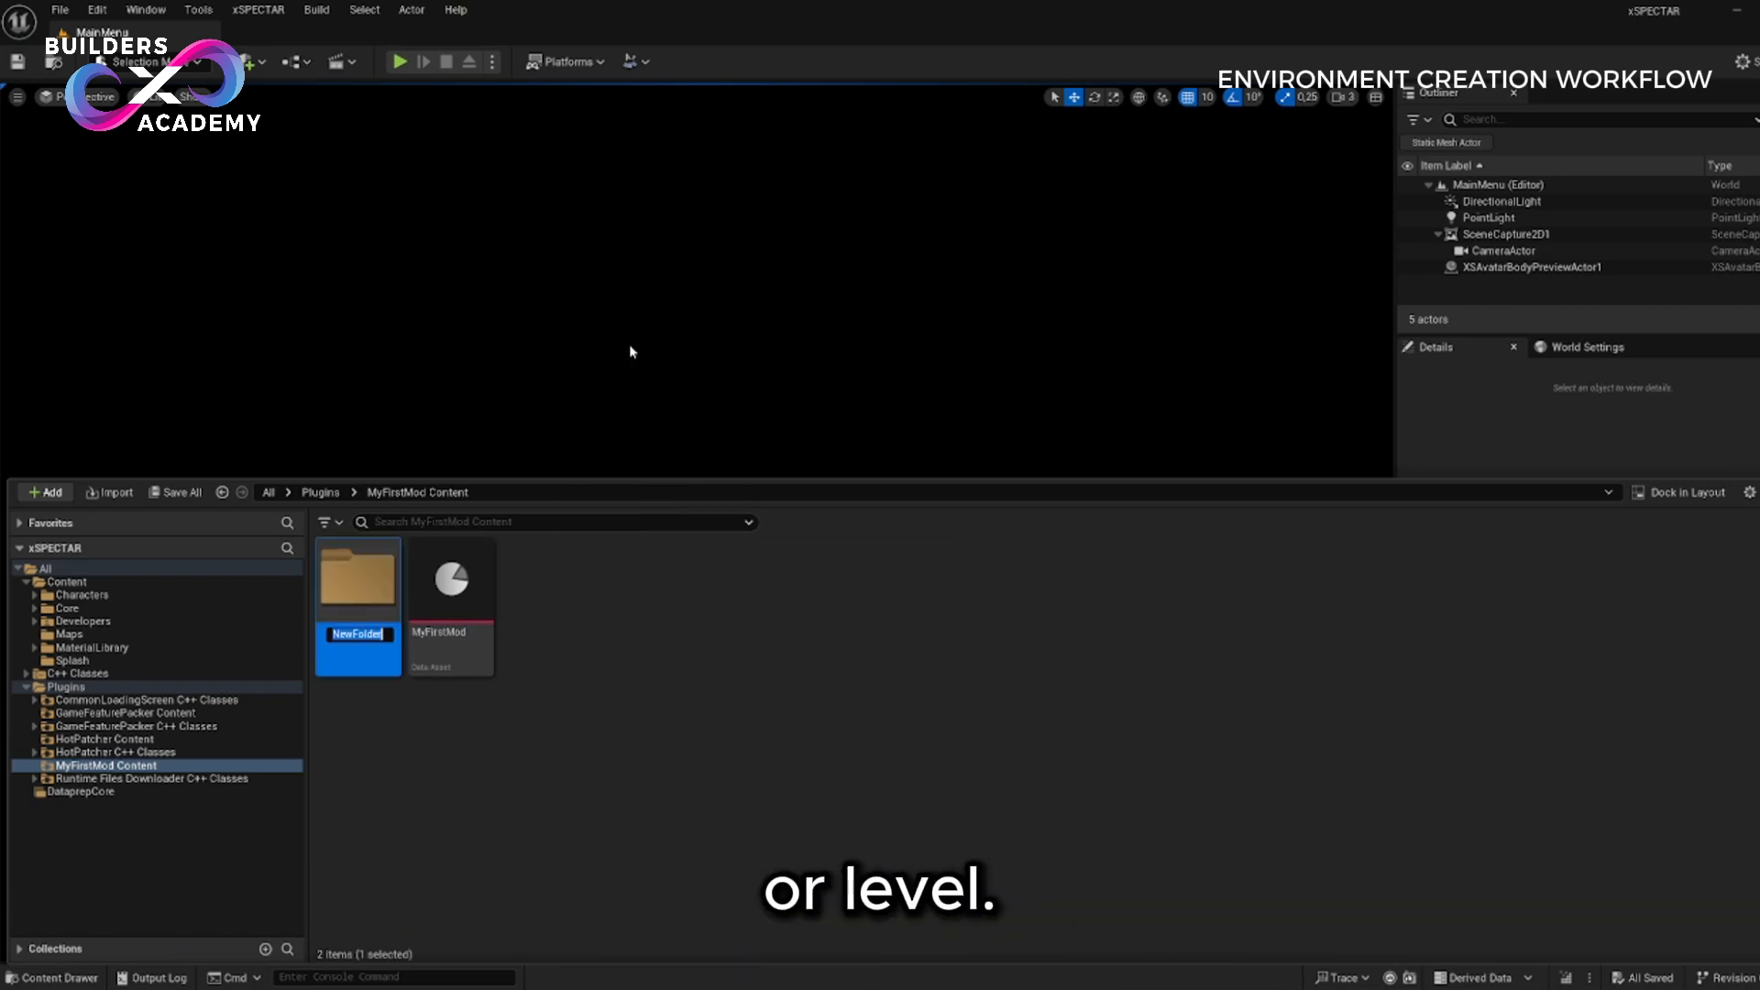
{"action": "type", "text": "MA"}
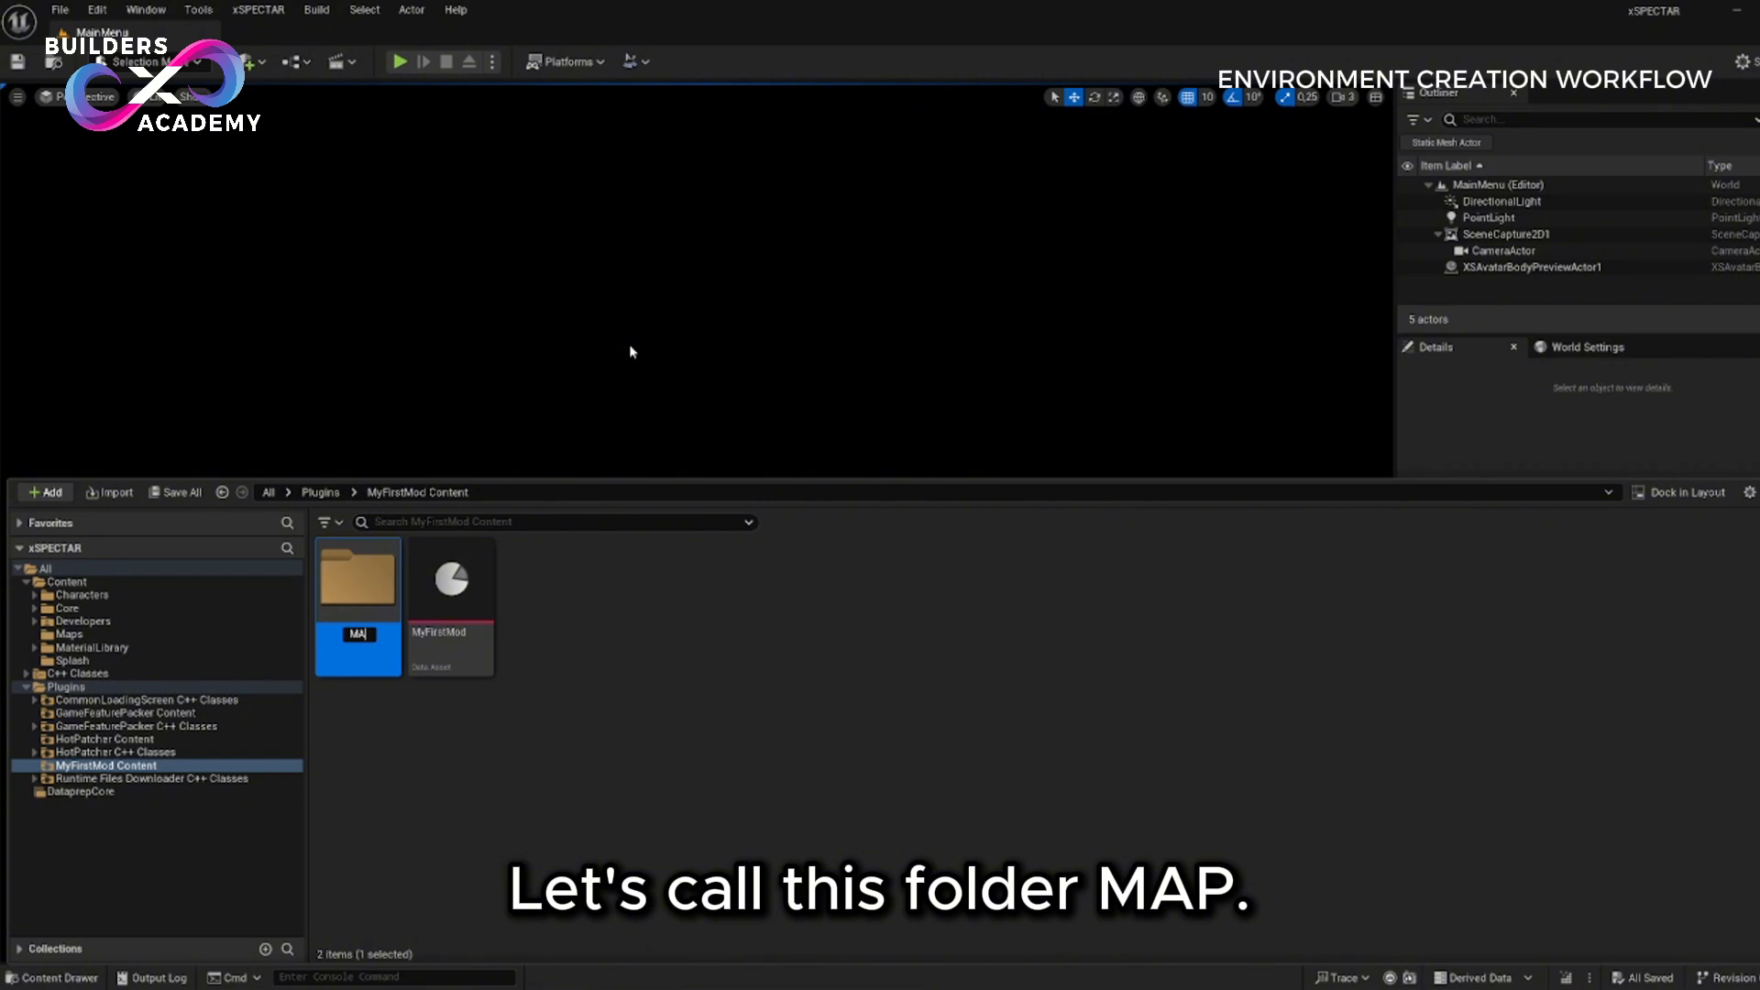
{"action": "type", "text": "P"}
{"action": "key", "text": "Return"}
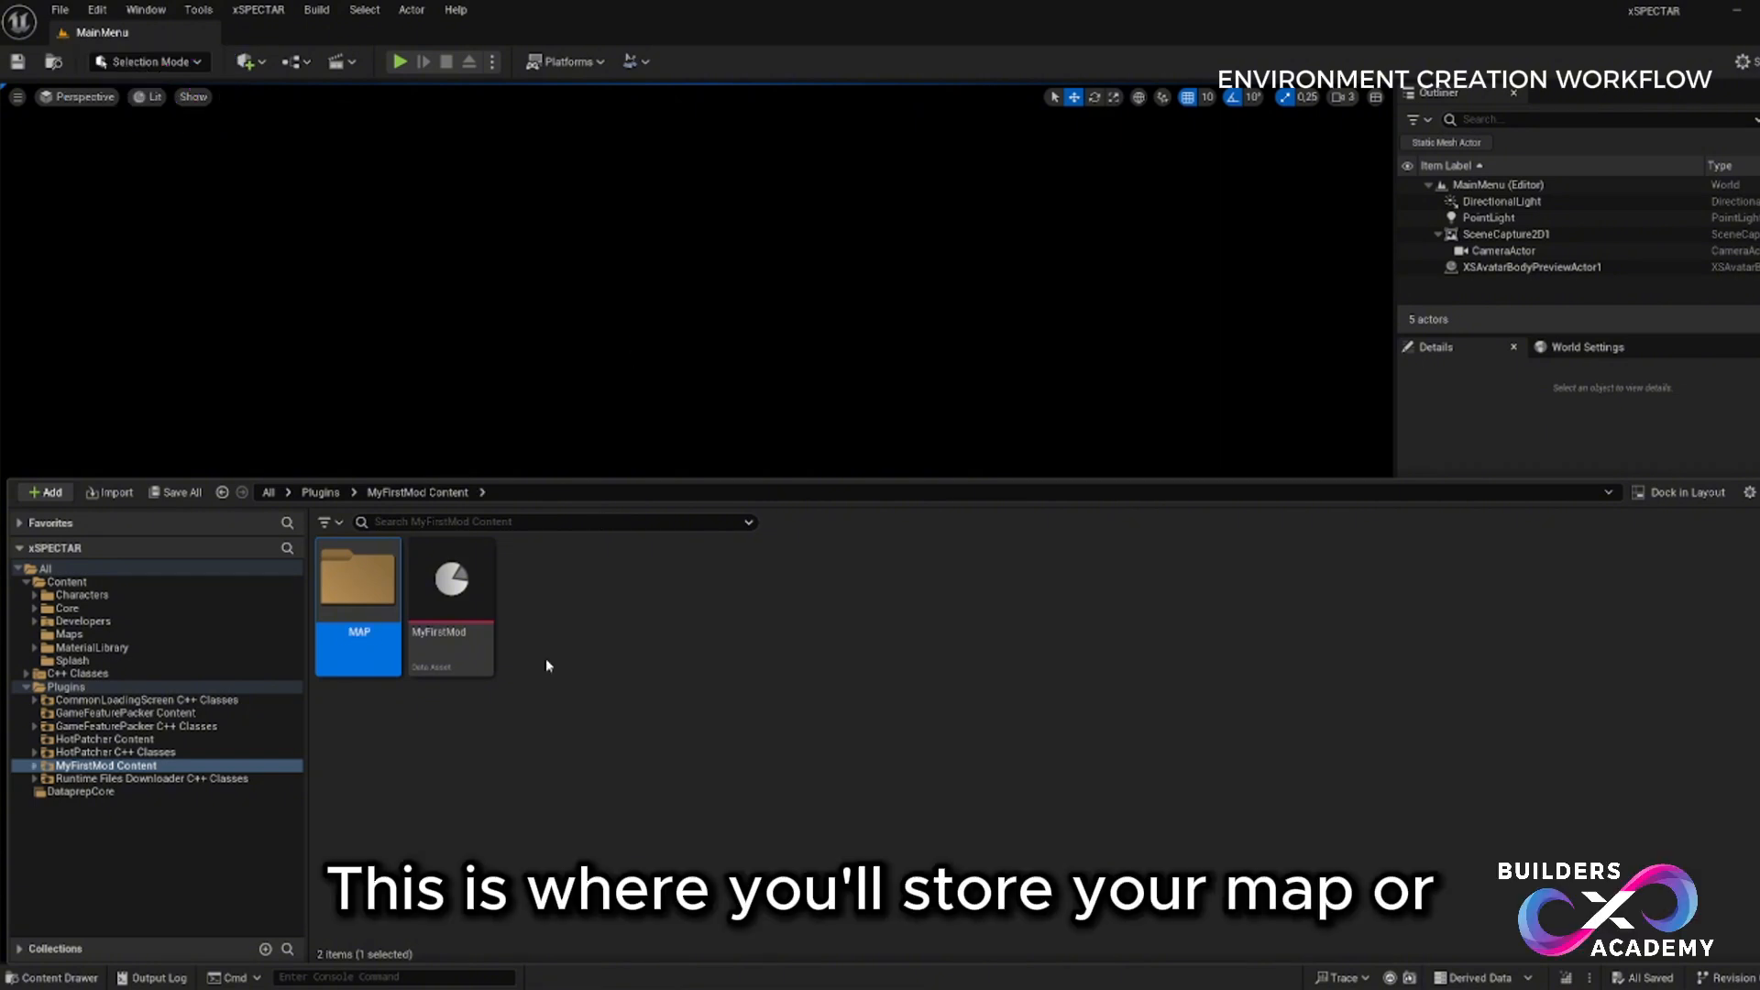
{"action": "double_click", "coordinate": [359, 593]}
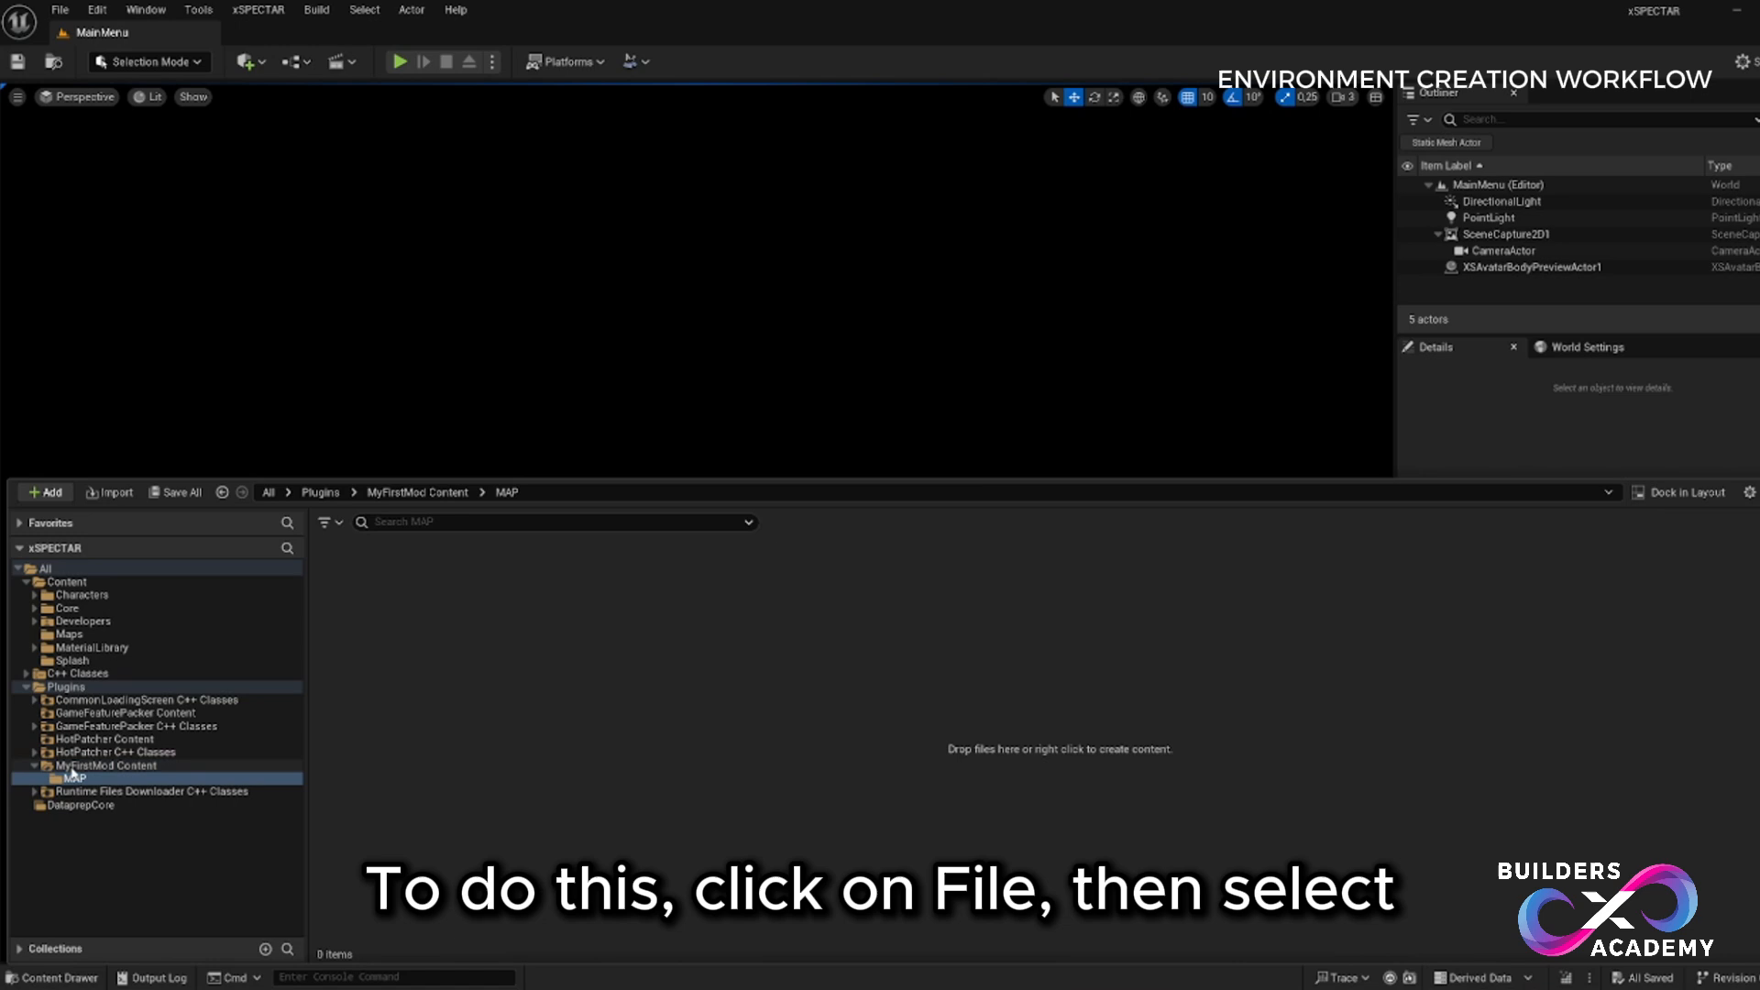
- Create a new level from the Basic template
{"action": "left_click", "coordinate": [62, 10]}
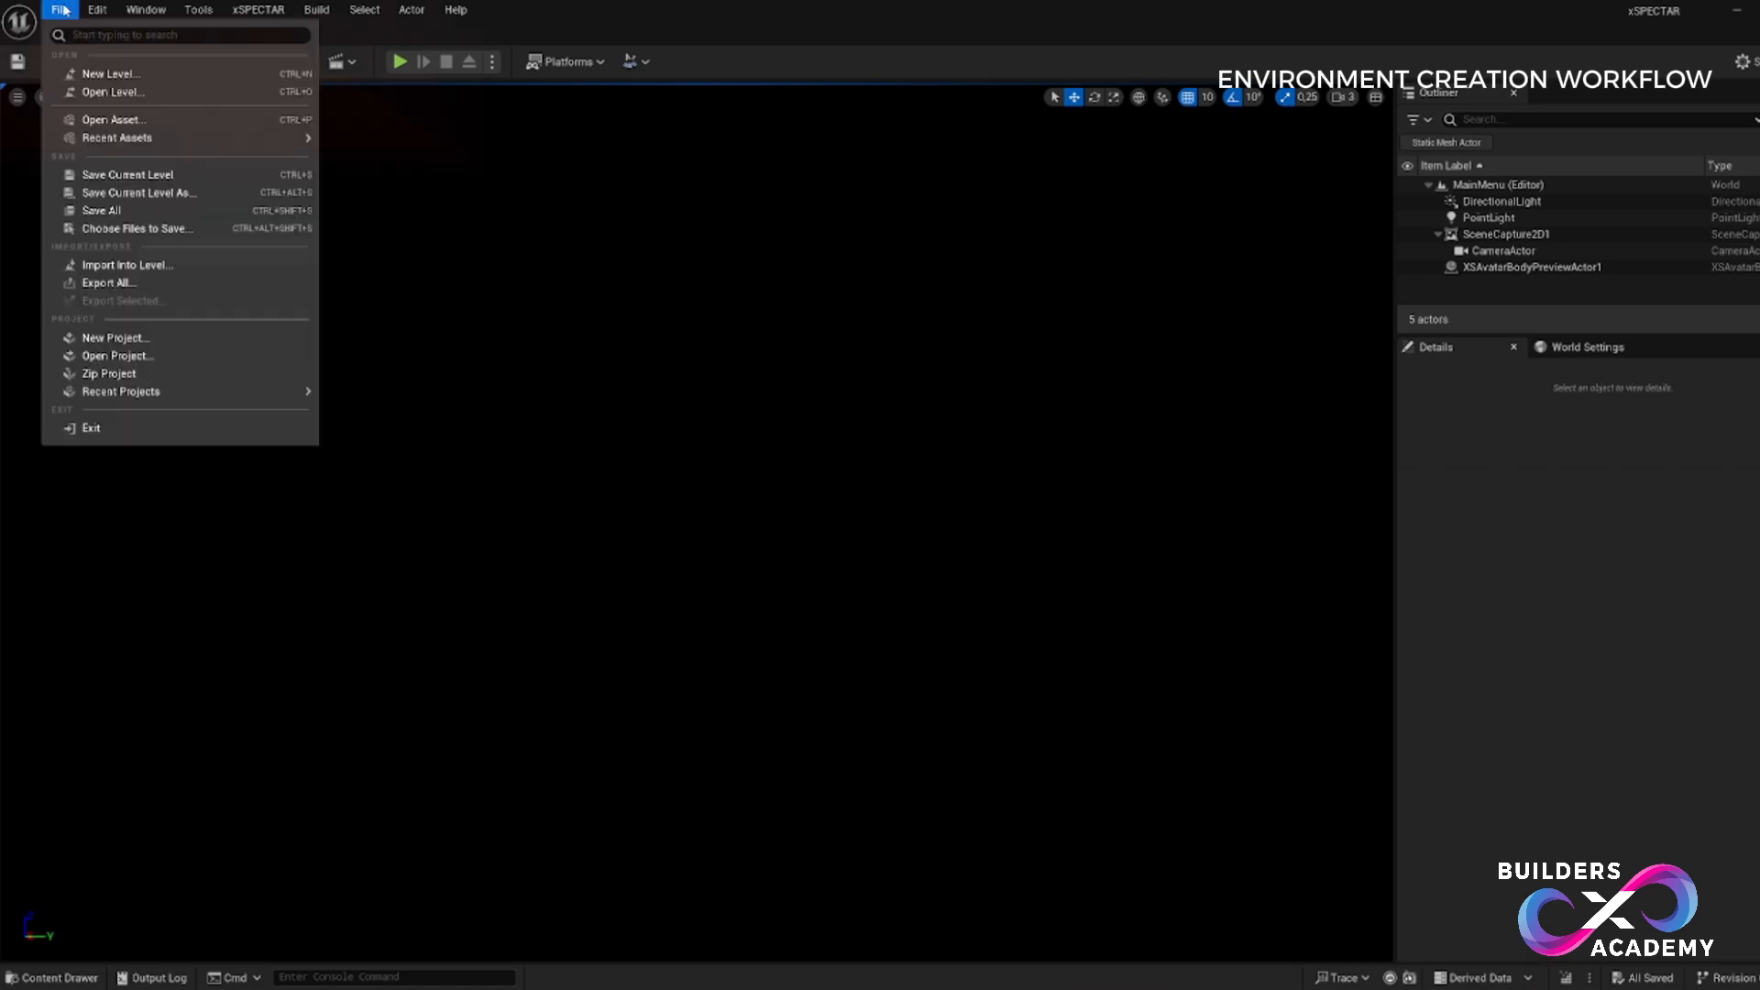
{"action": "left_click", "coordinate": [118, 76]}
{"action": "left_click", "coordinate": [931, 391]}
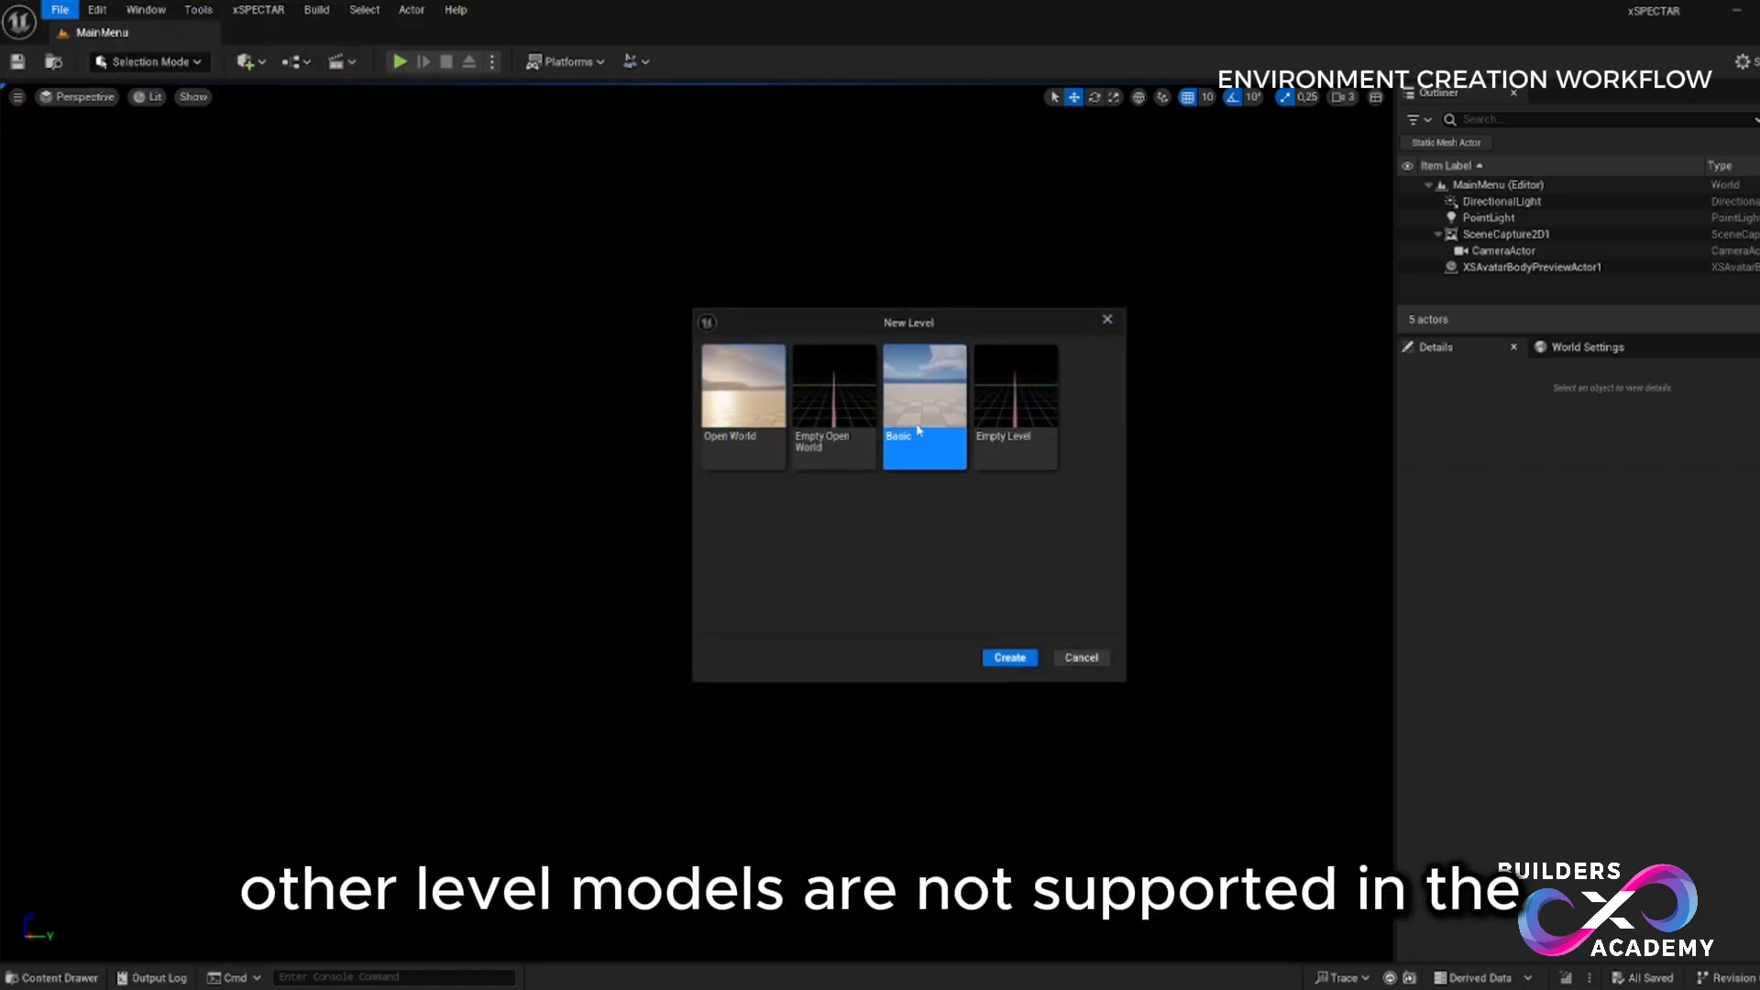
{"action": "left_click", "coordinate": [1021, 657]}
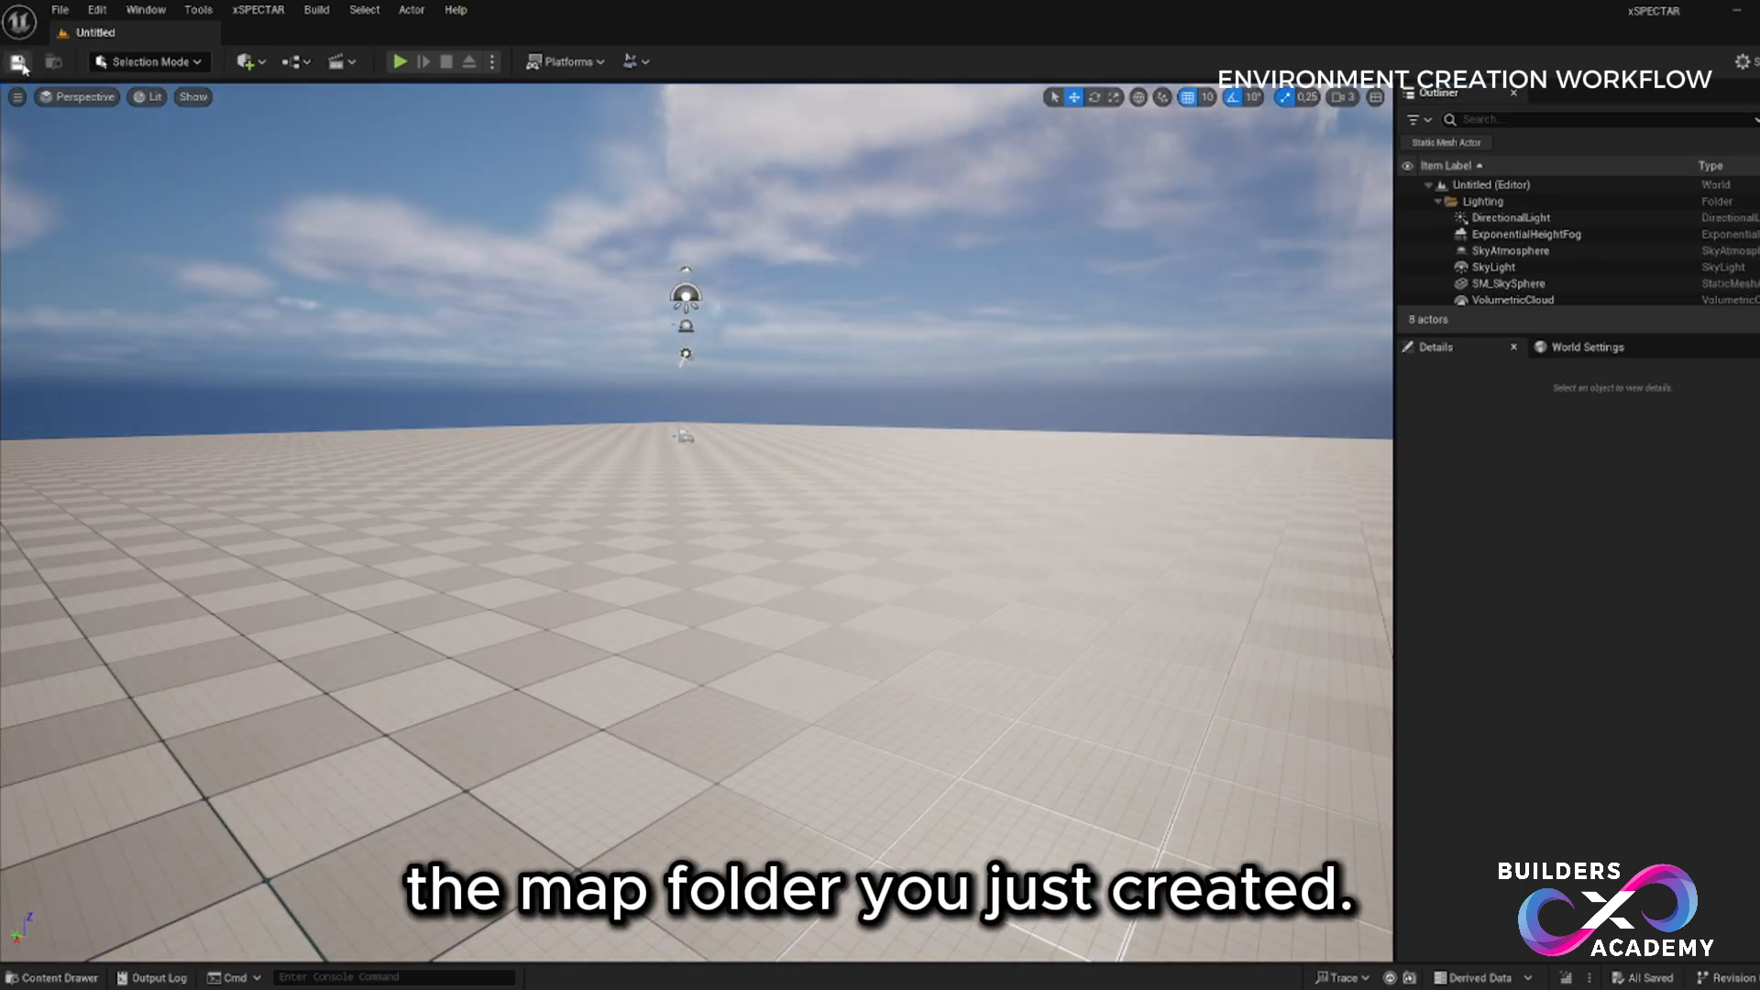
- Save the new level as MyFirstMap in the MAP folder of the MyFirstMod plugin content
{"action": "left_click", "coordinate": [18, 62]}
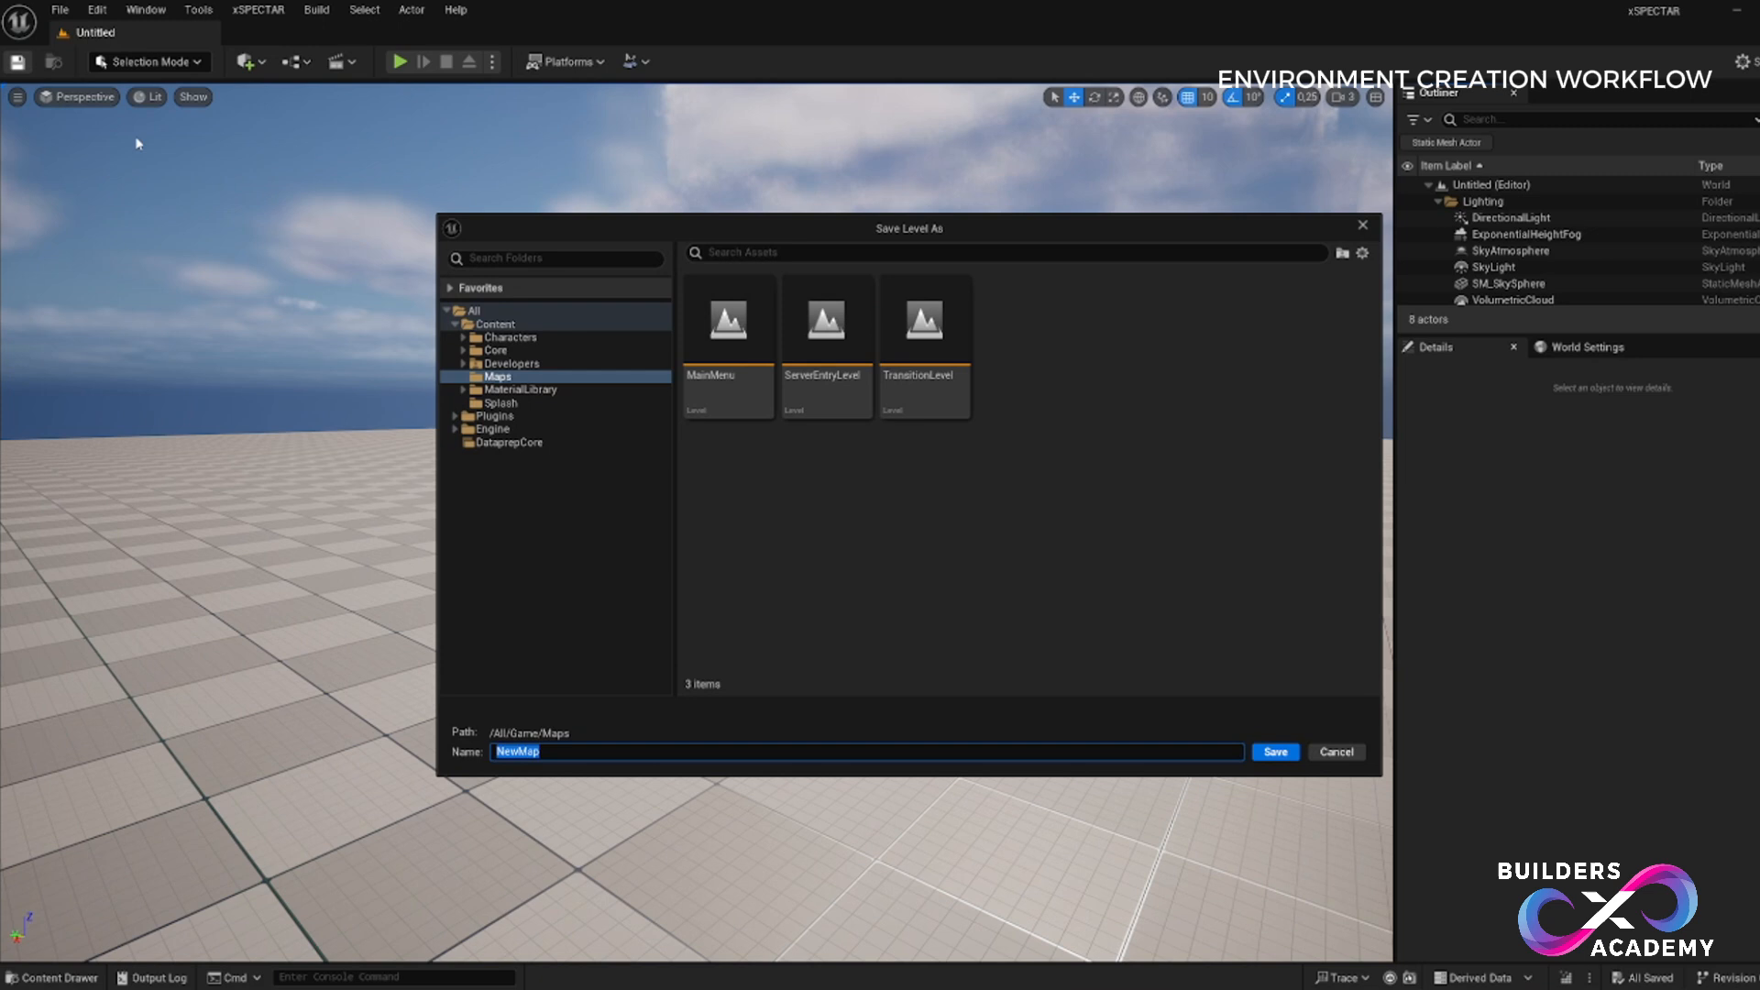
{"action": "left_click", "coordinate": [455, 417]}
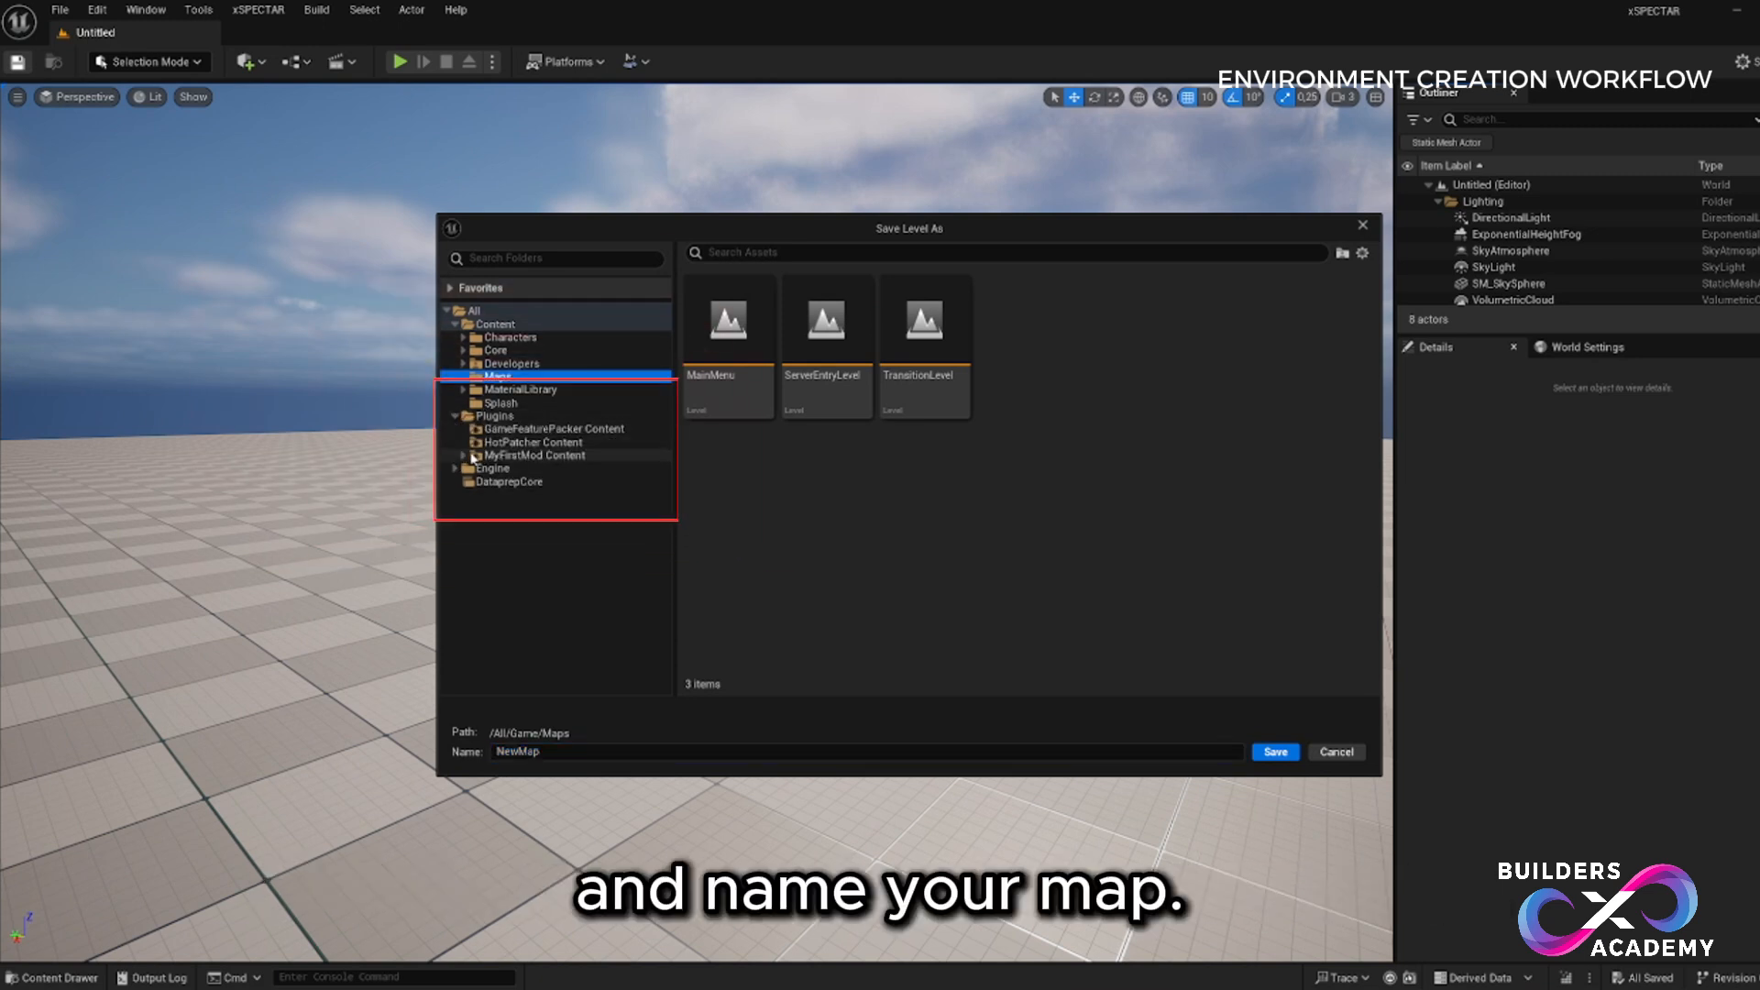
{"action": "left_click", "coordinate": [464, 456]}
{"action": "left_click", "coordinate": [504, 468]}
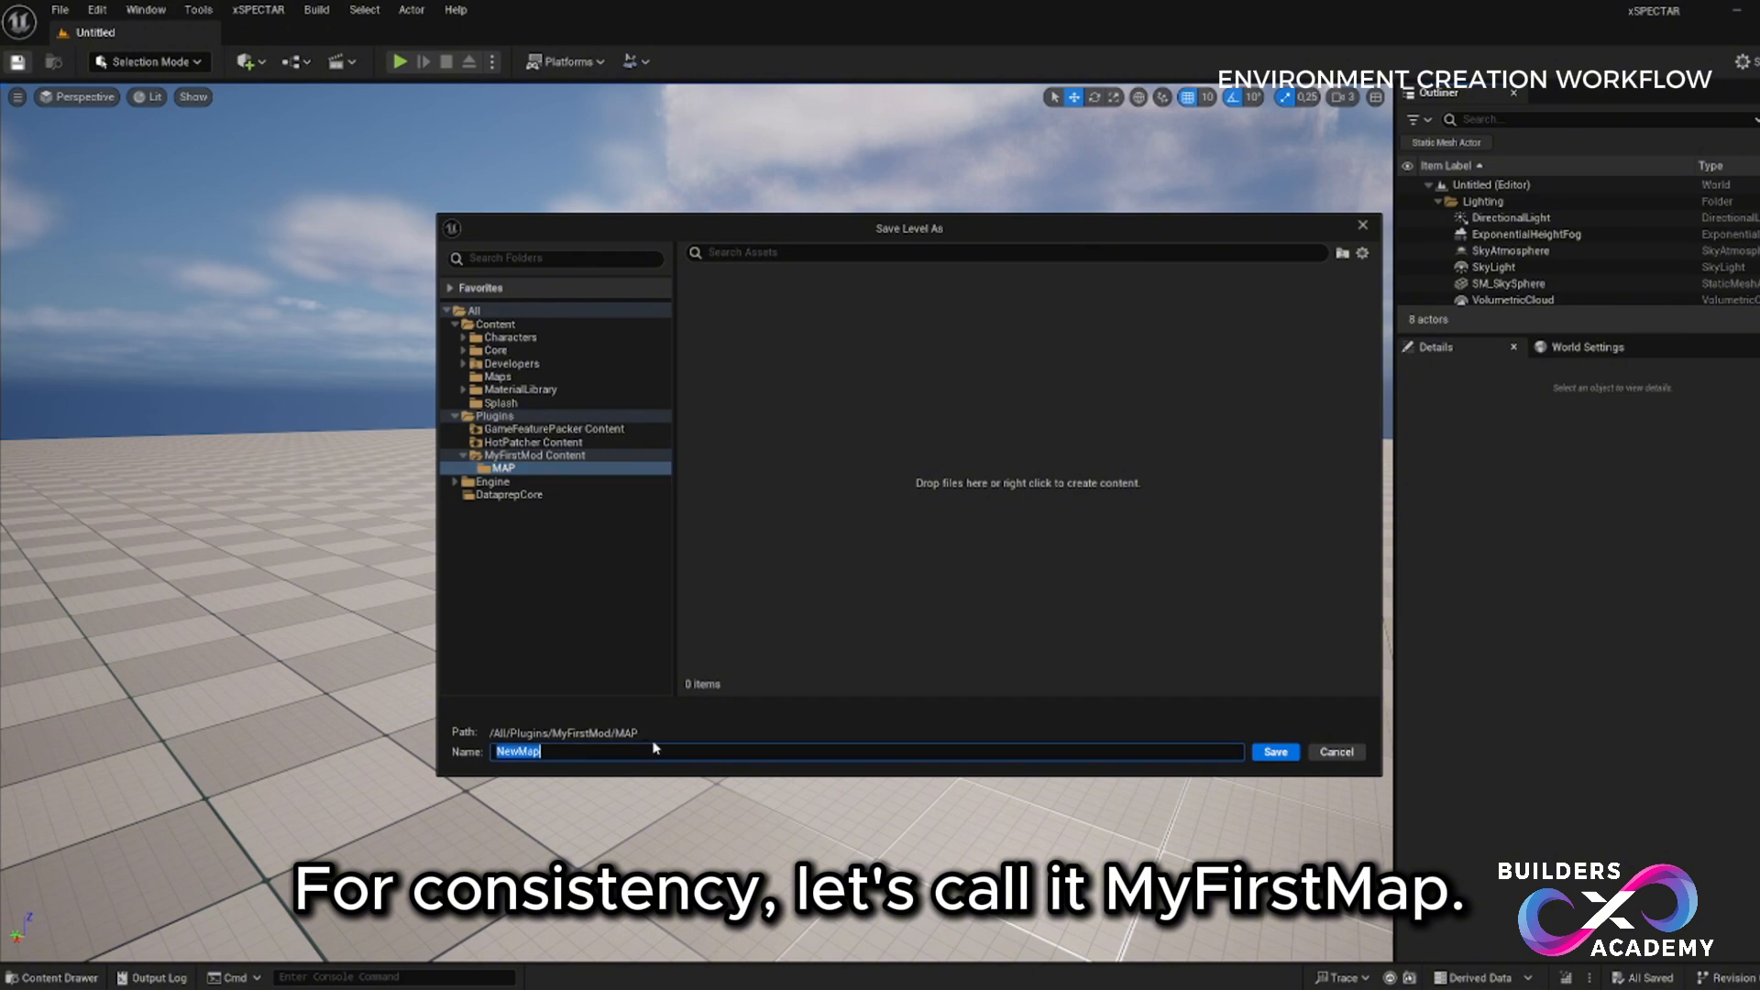
{"action": "type", "text": "MyFirst"}
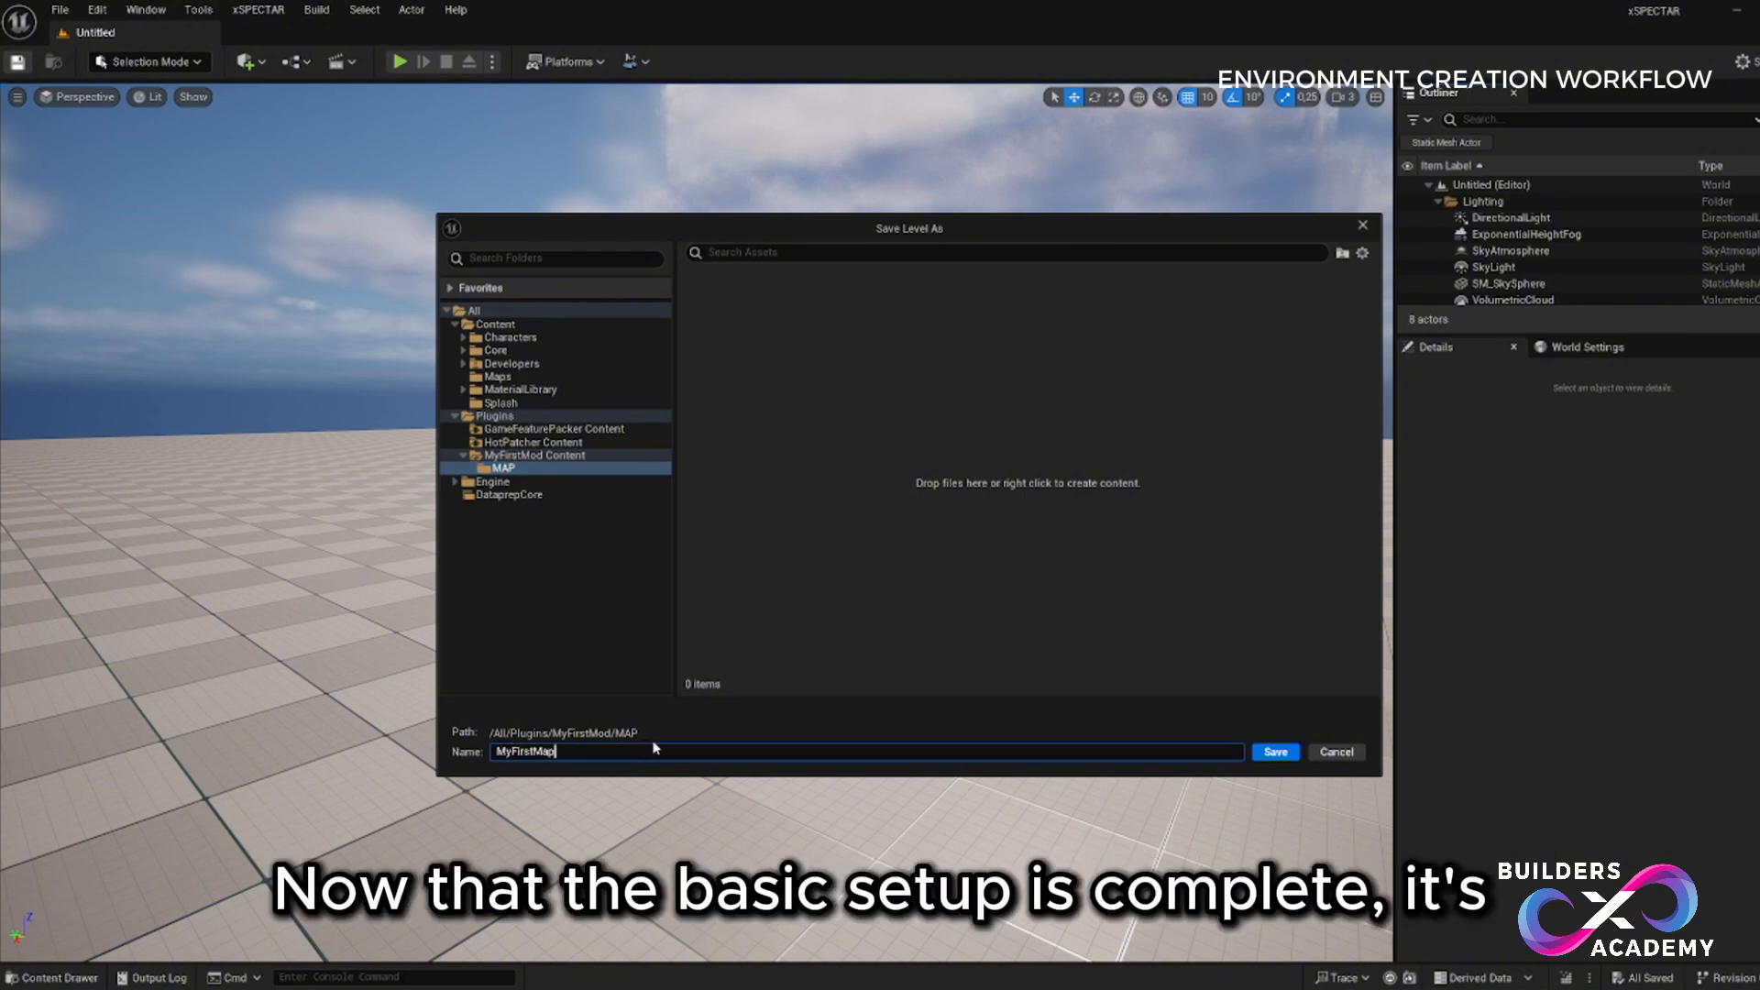
{"action": "left_click", "coordinate": [1275, 752]}
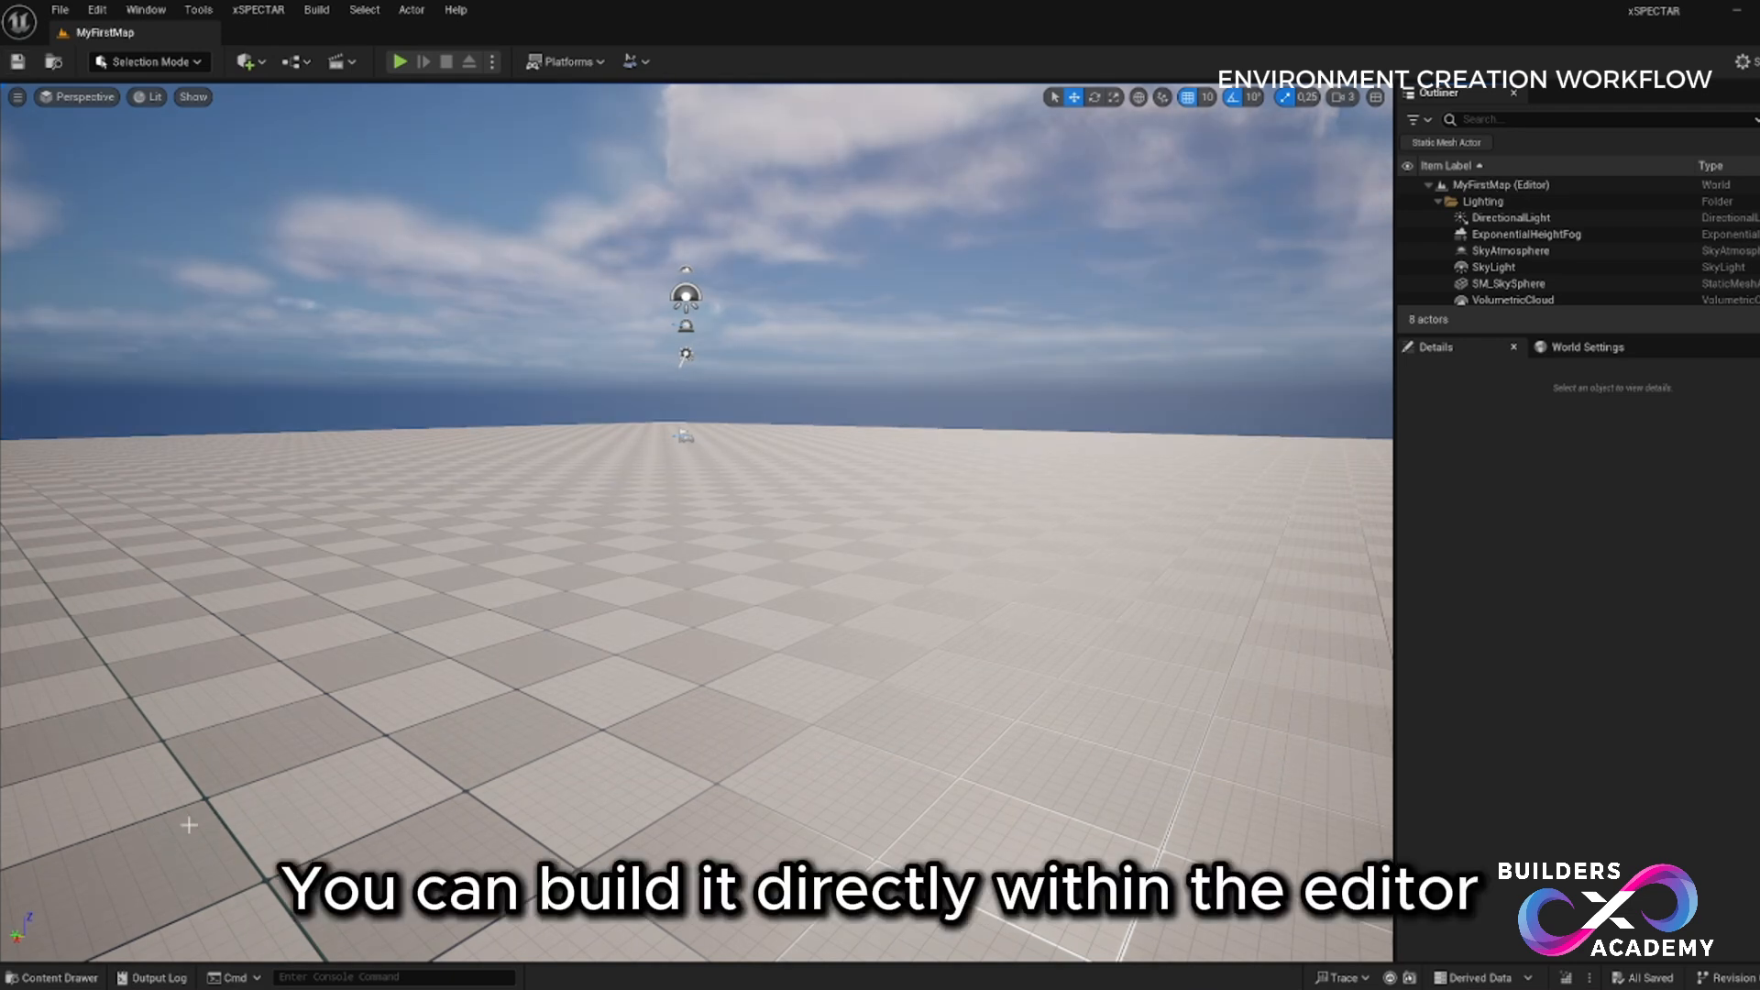
- Show the MAP folder of the MyFirstMod plugin content and select the MyFirstMap level
{"action": "left_click", "coordinate": [53, 977]}
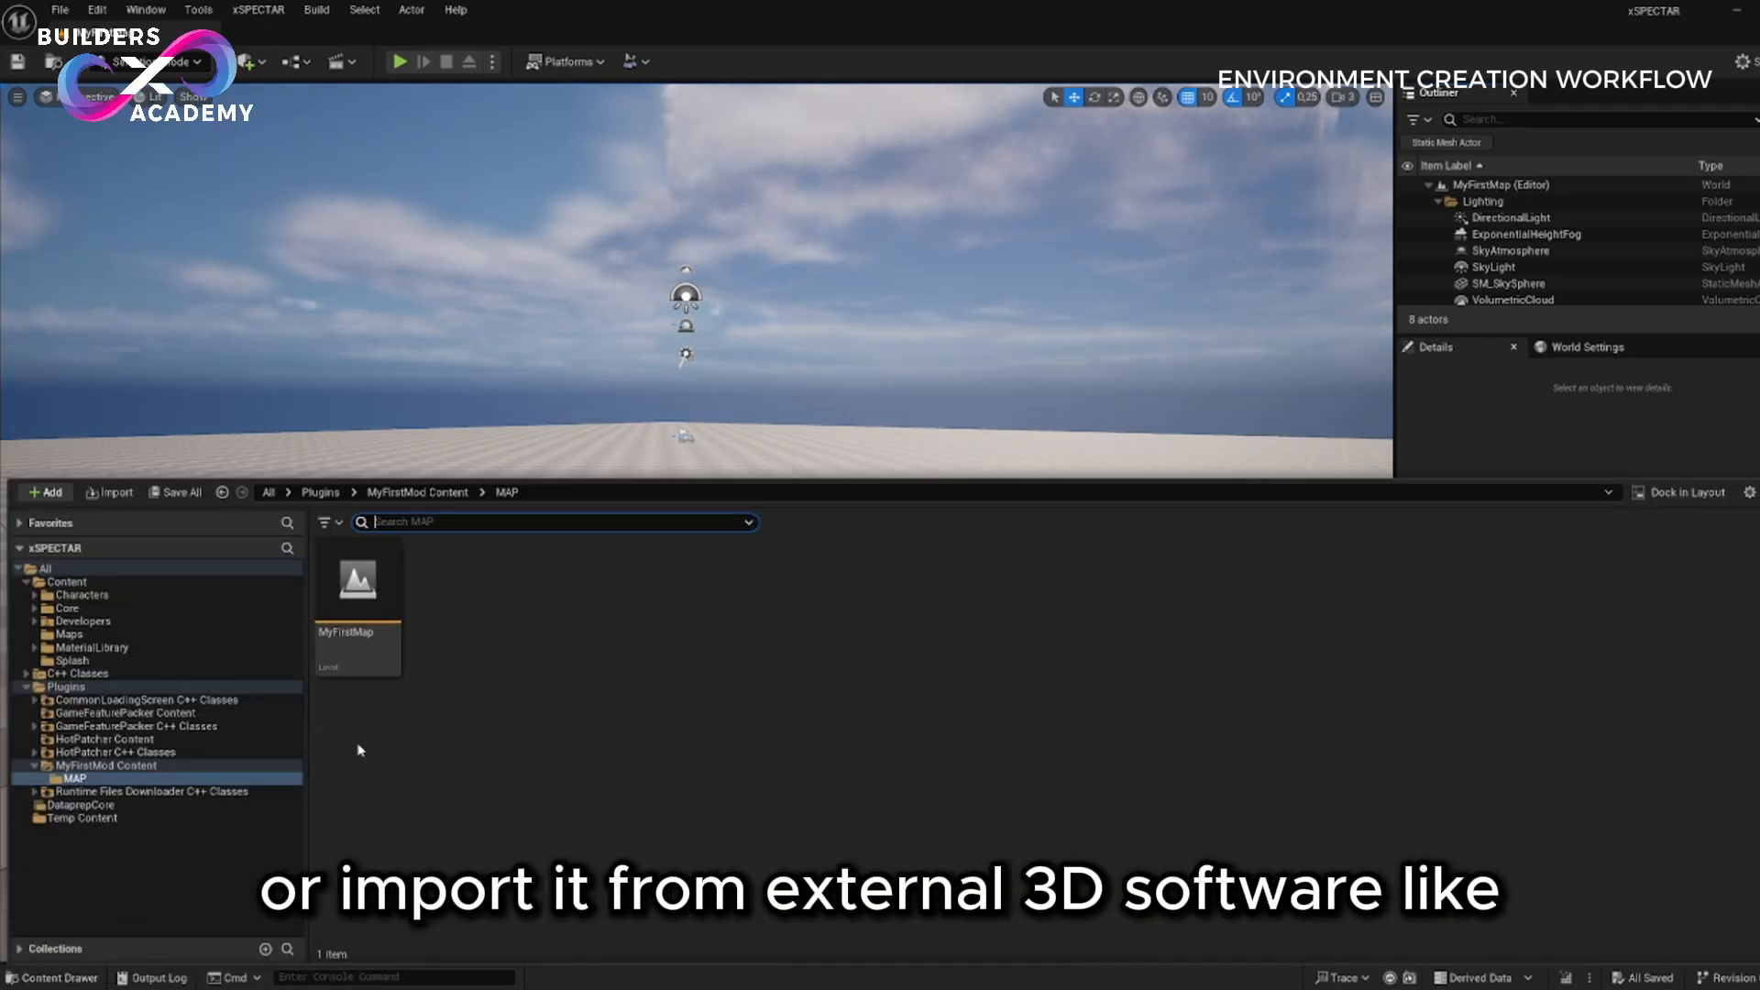
{"action": "left_click_drag", "start_coordinate": [383, 625], "coordinate": [152, 778]}
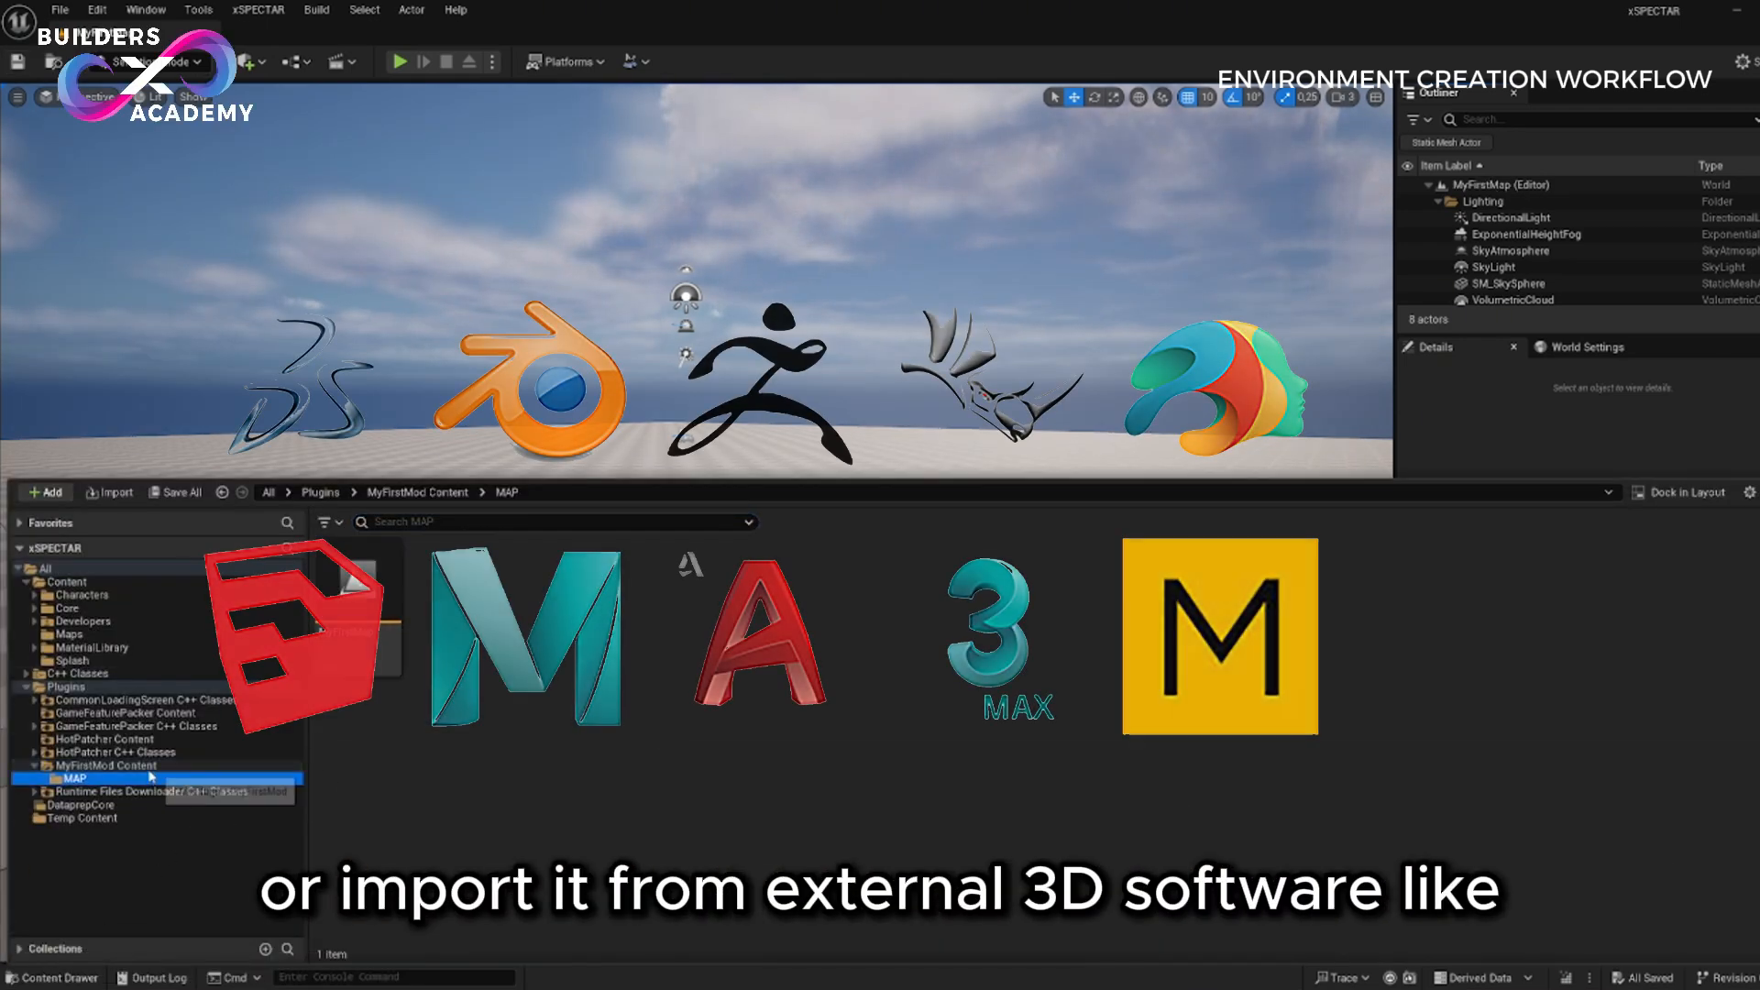
{"action": "left_click", "coordinate": [150, 770]}
{"action": "left_click", "coordinate": [77, 782]}
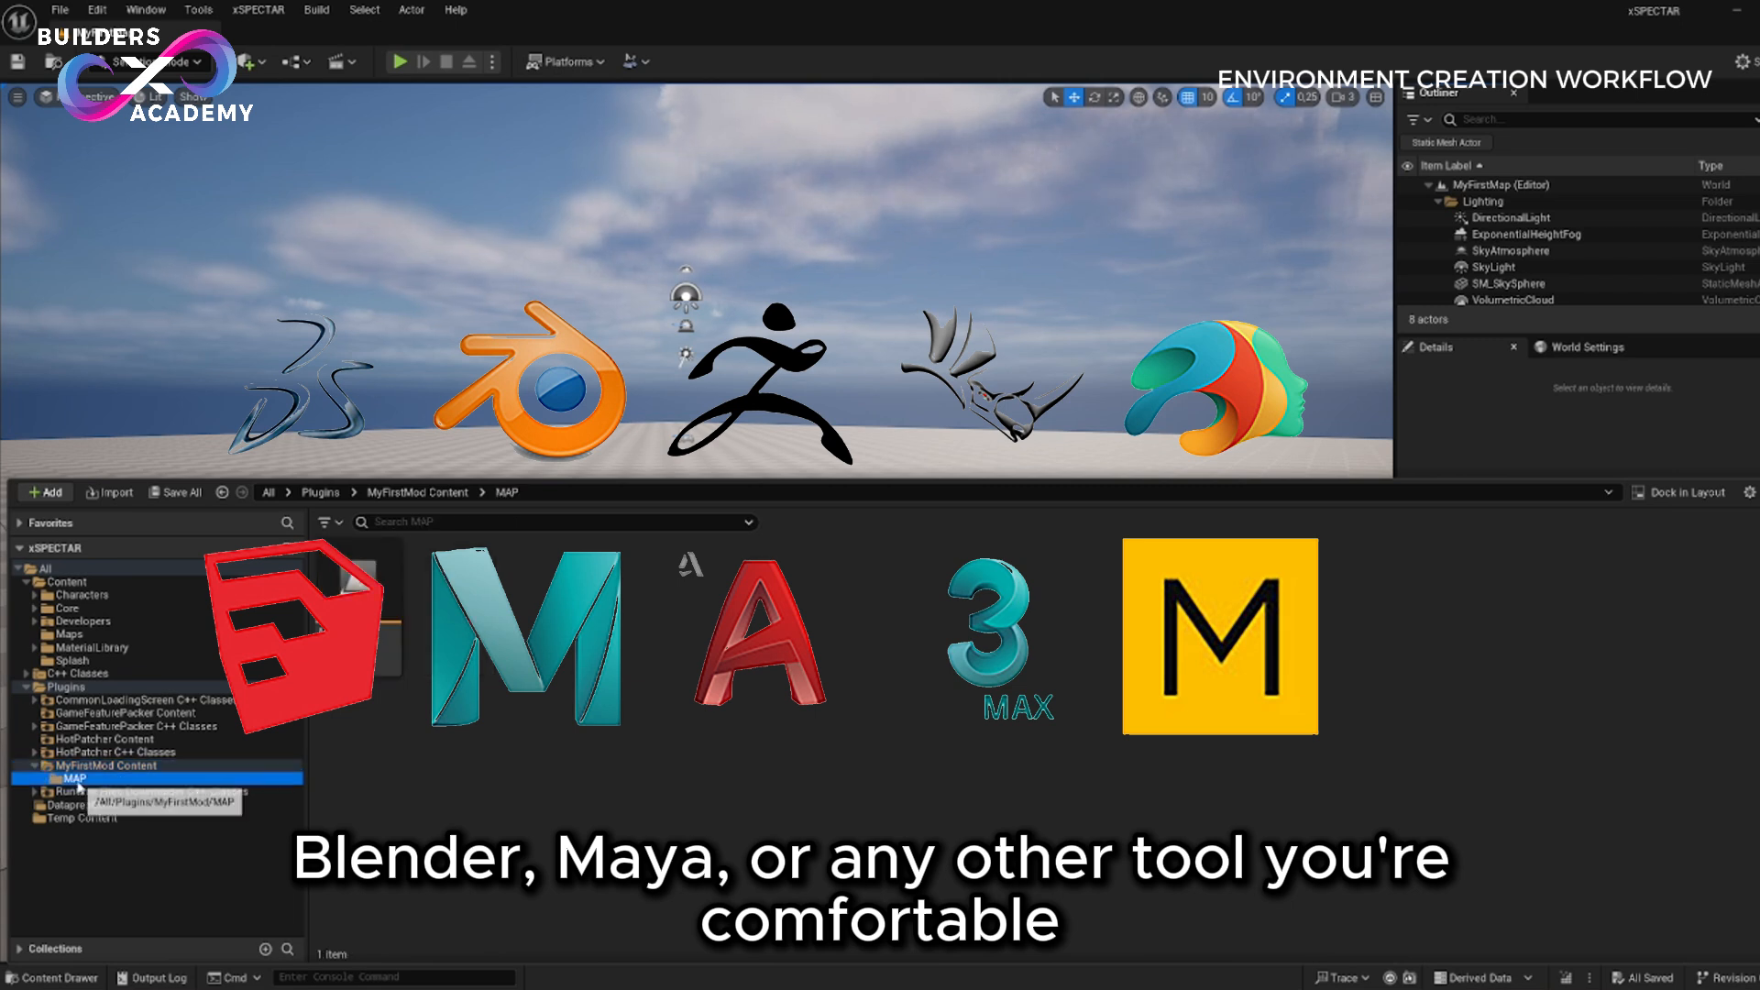
{"action": "left_click", "coordinate": [358, 596]}
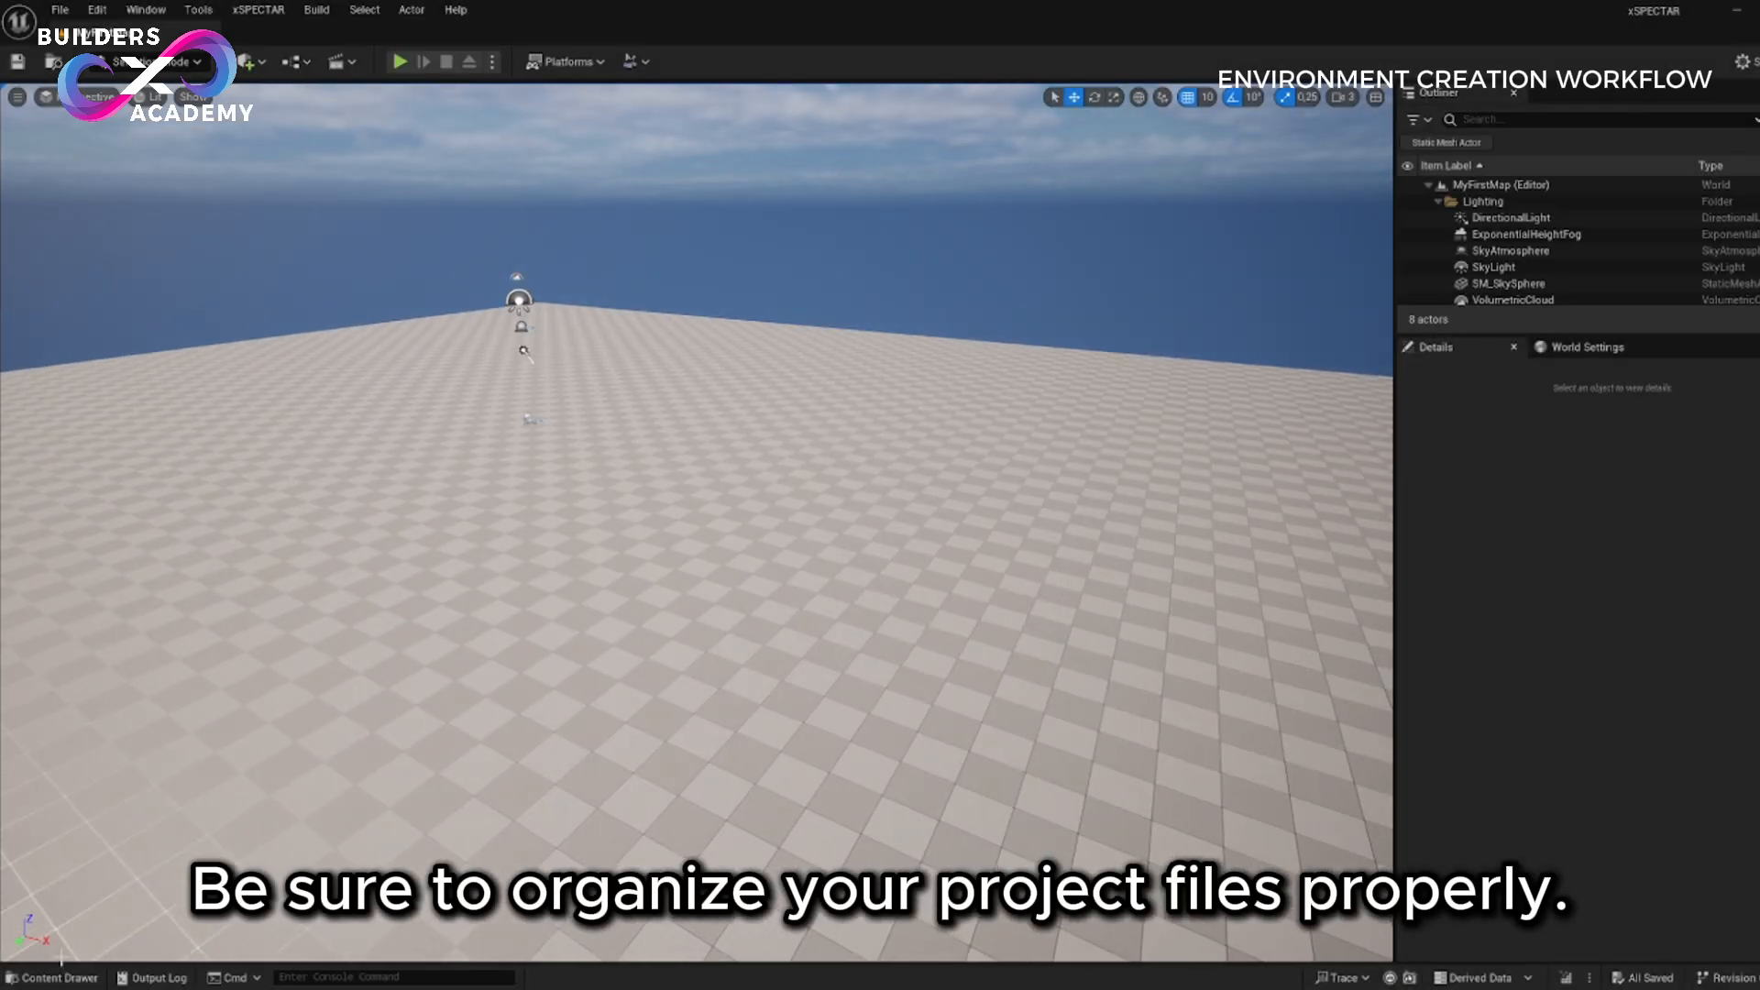
- Create a folder named MATERIALS directly inside the MyFirstMod Content folder
{"action": "left_click", "coordinate": [55, 977]}
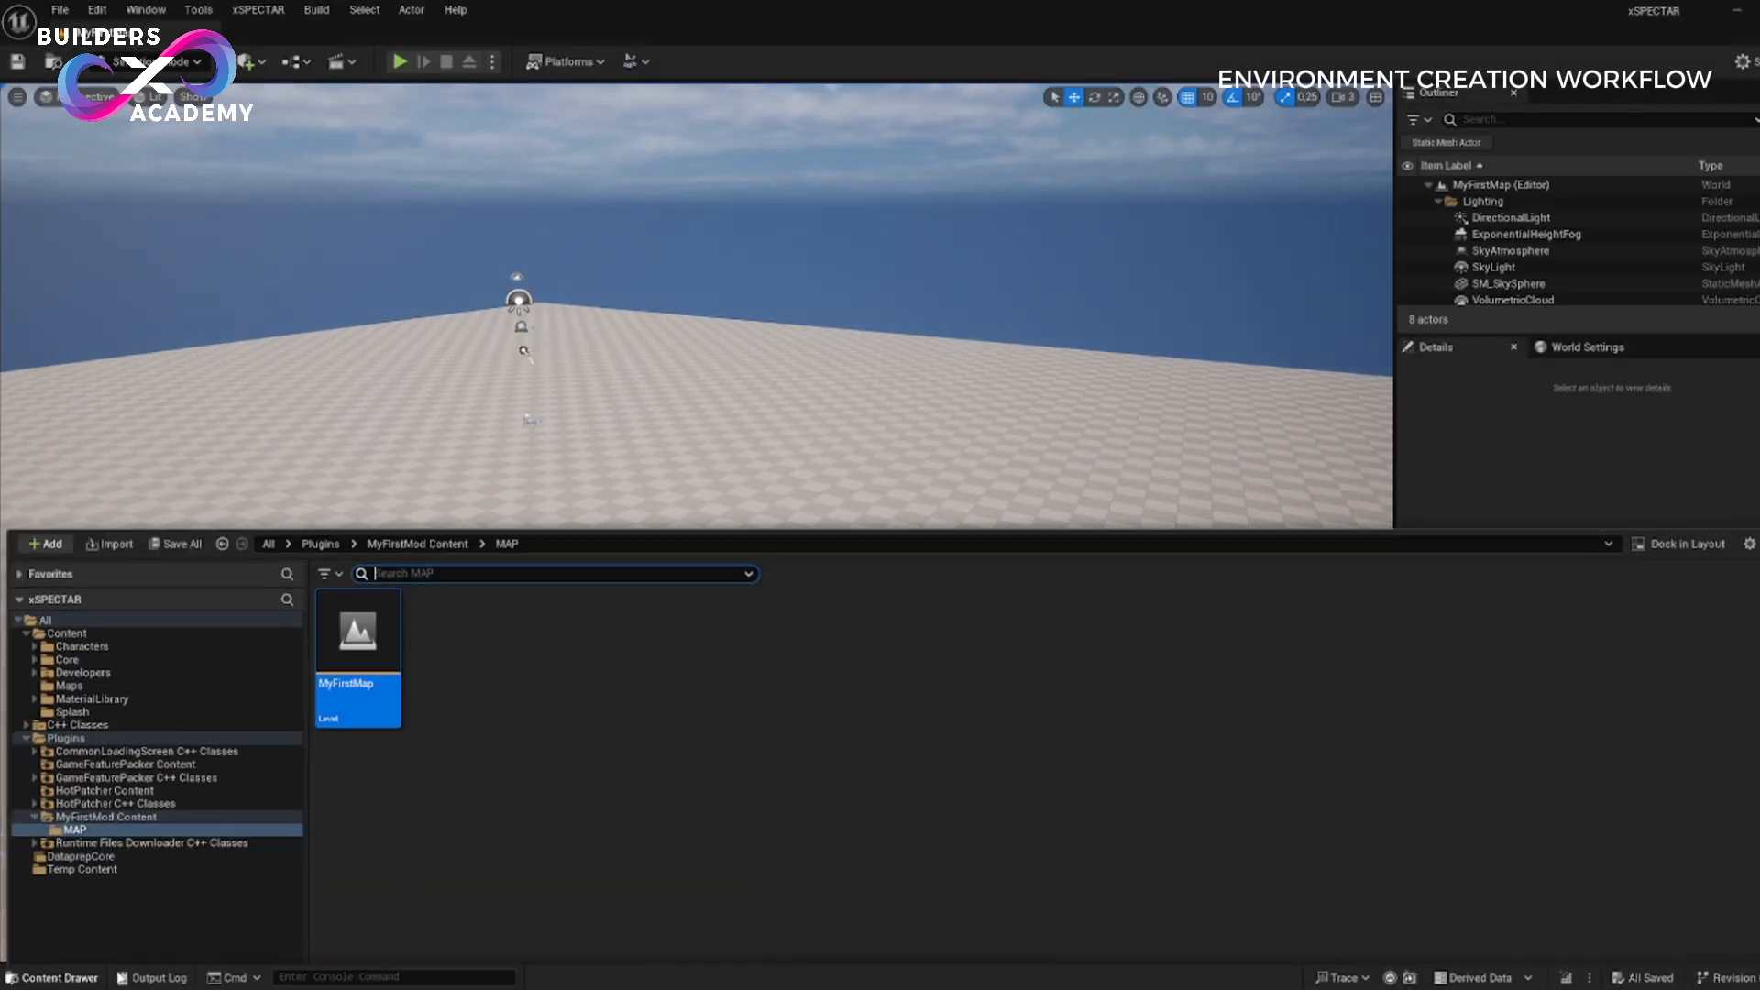
{"action": "left_click", "coordinate": [106, 766]}
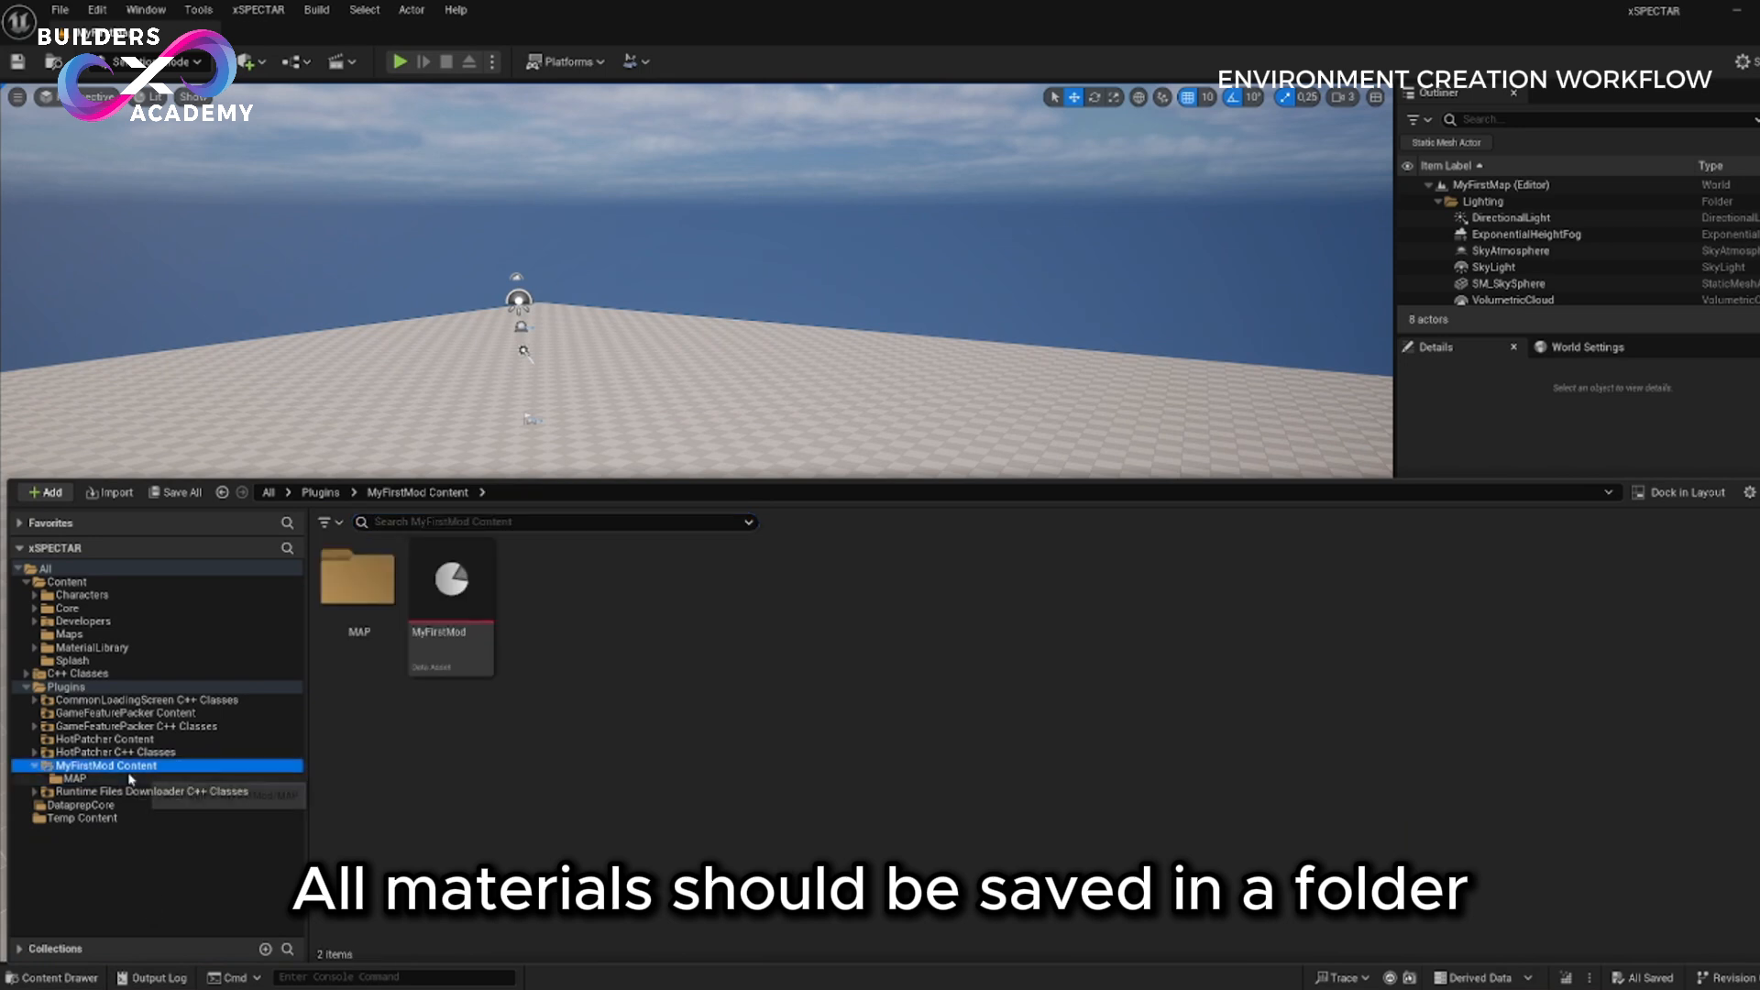
{"action": "right_click", "coordinate": [456, 746]}
{"action": "left_click", "coordinate": [559, 349]}
{"action": "type", "text": "MATERIALS"}
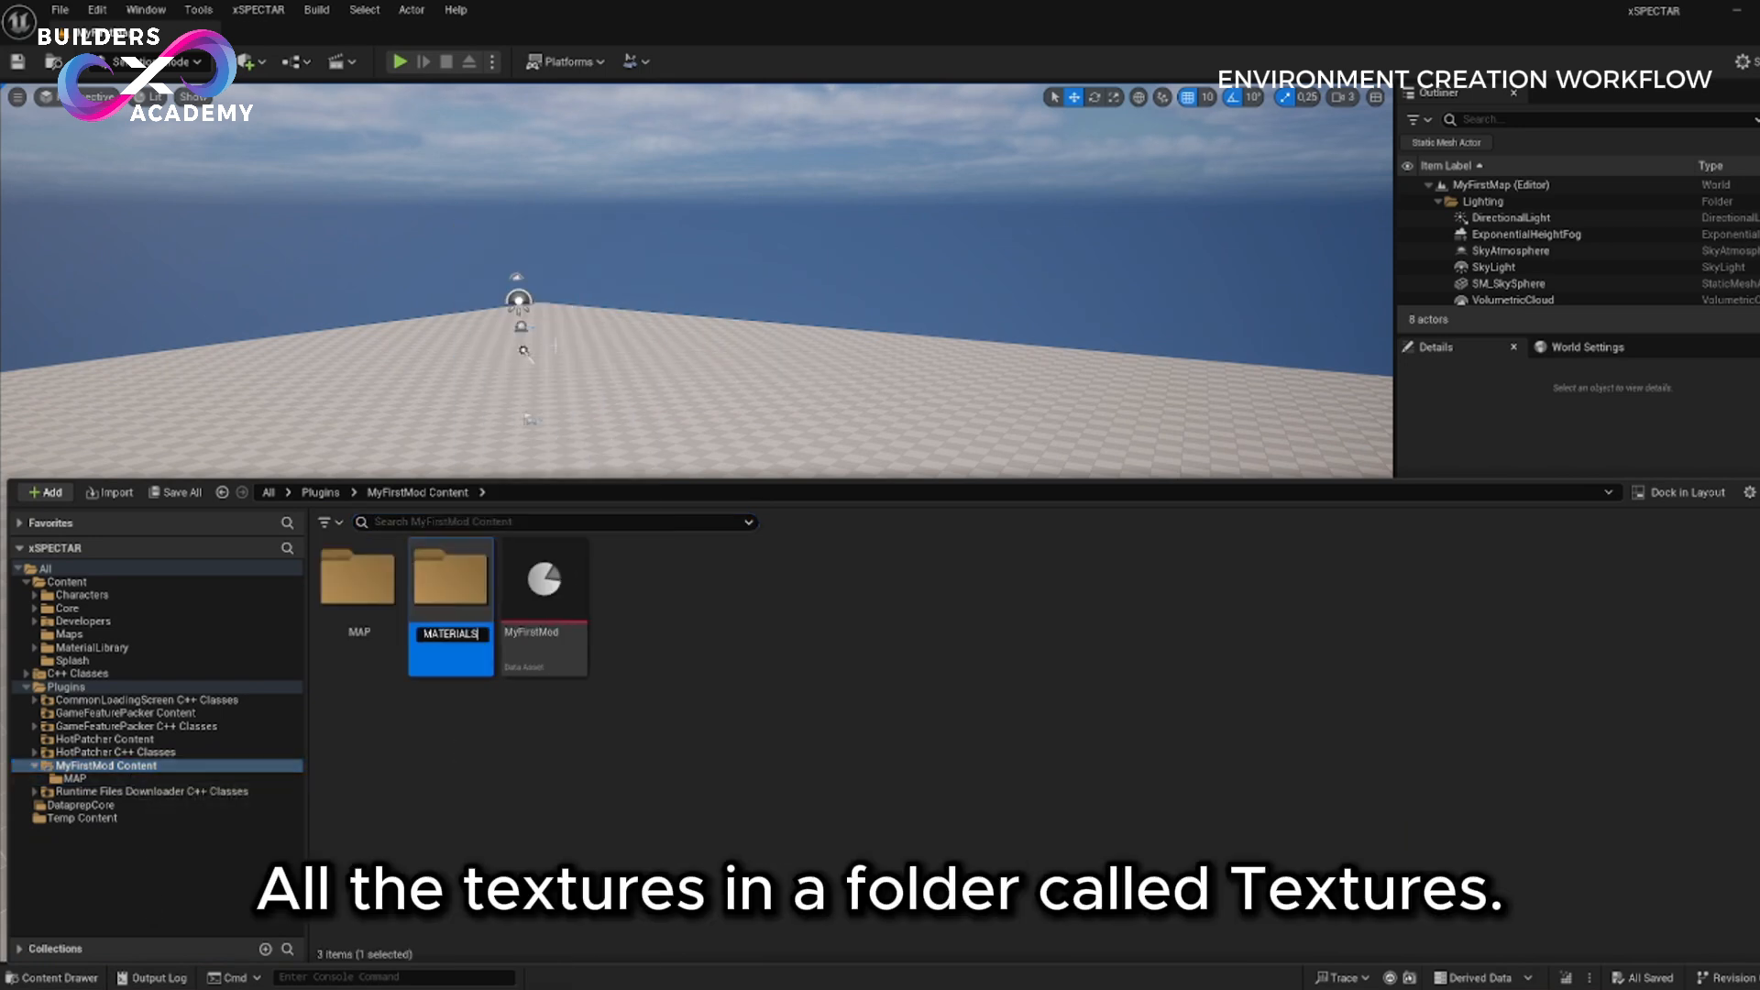
{"action": "key", "text": "Return"}
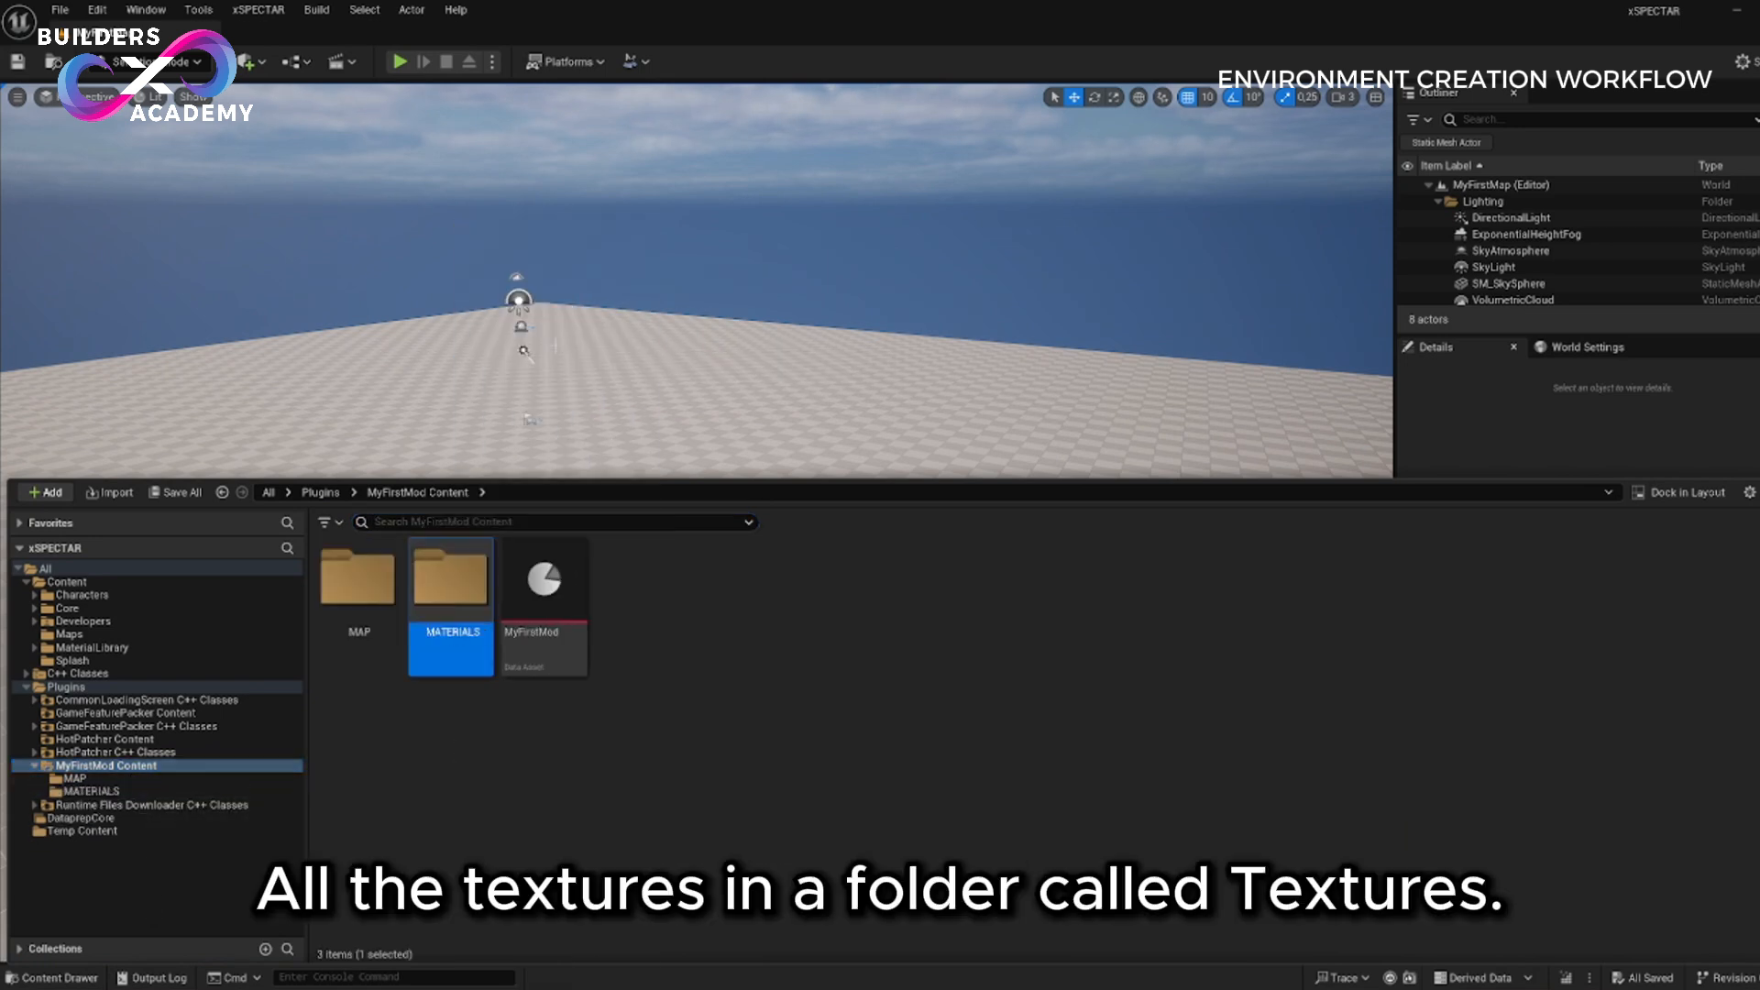
- Add a folder named TEXTURES next to MATERIALS in the MyFirstMod Content folder
{"action": "right_click", "coordinate": [602, 814]}
{"action": "left_click", "coordinate": [693, 169]}
{"action": "type", "text": "TEXTURES"}
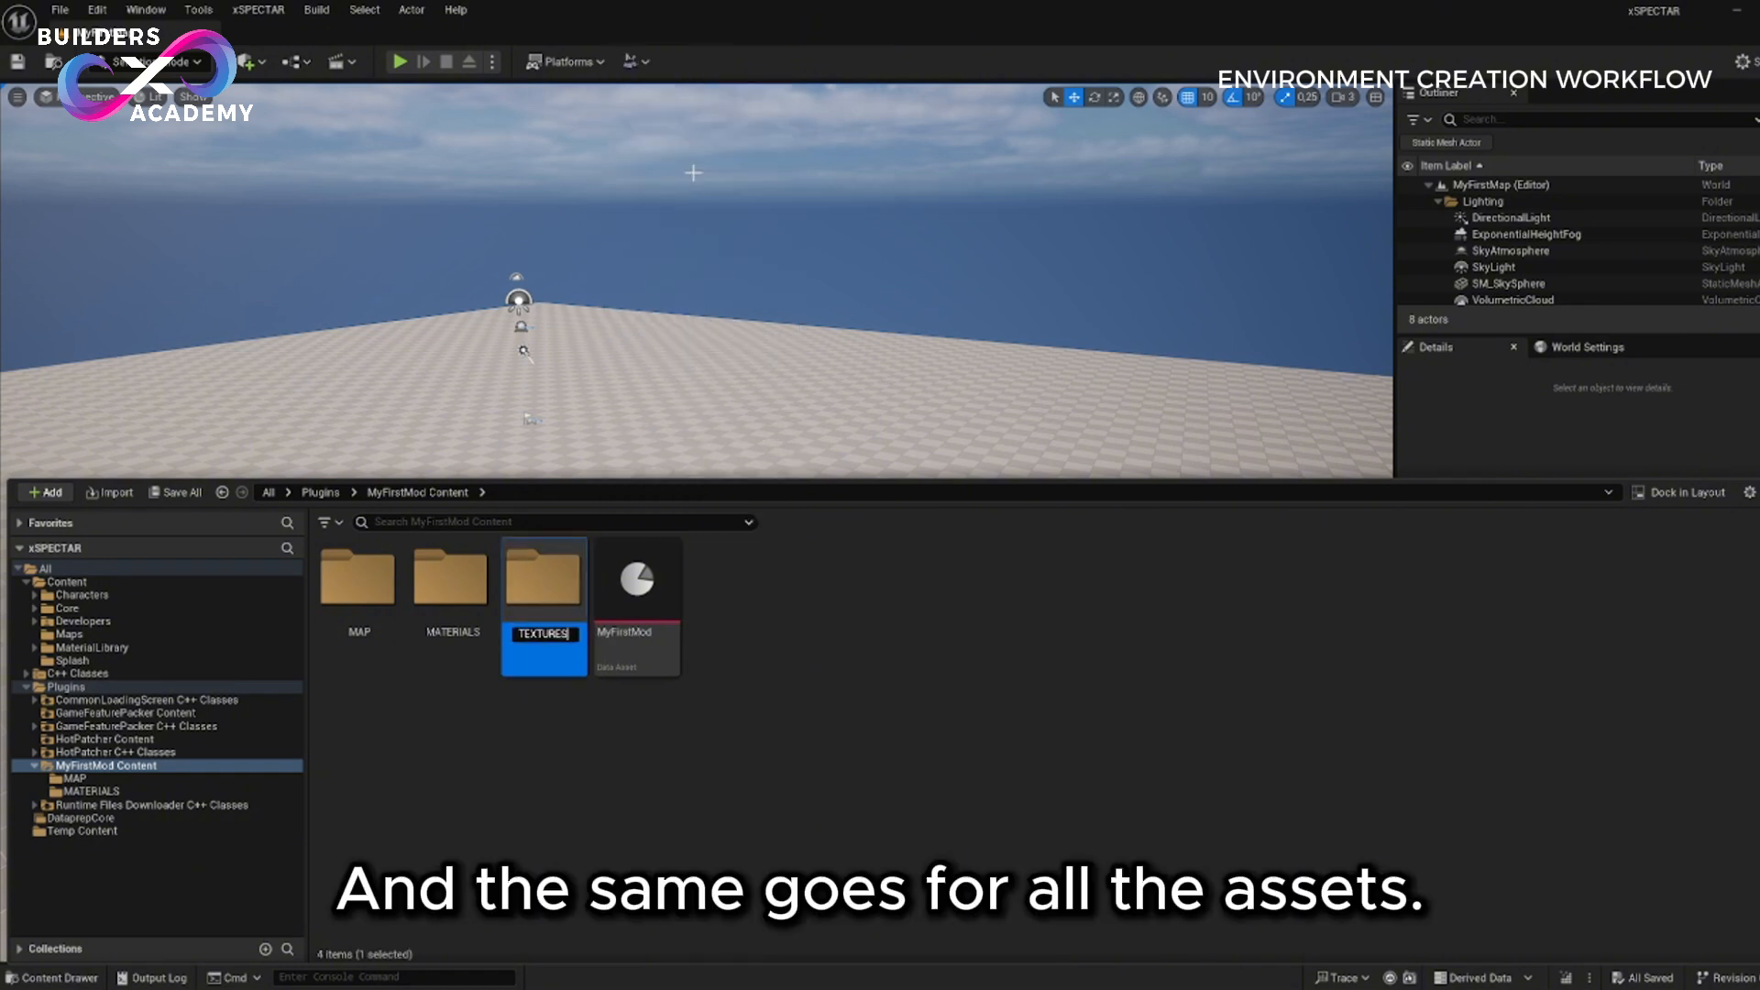
{"action": "key", "text": "Return"}
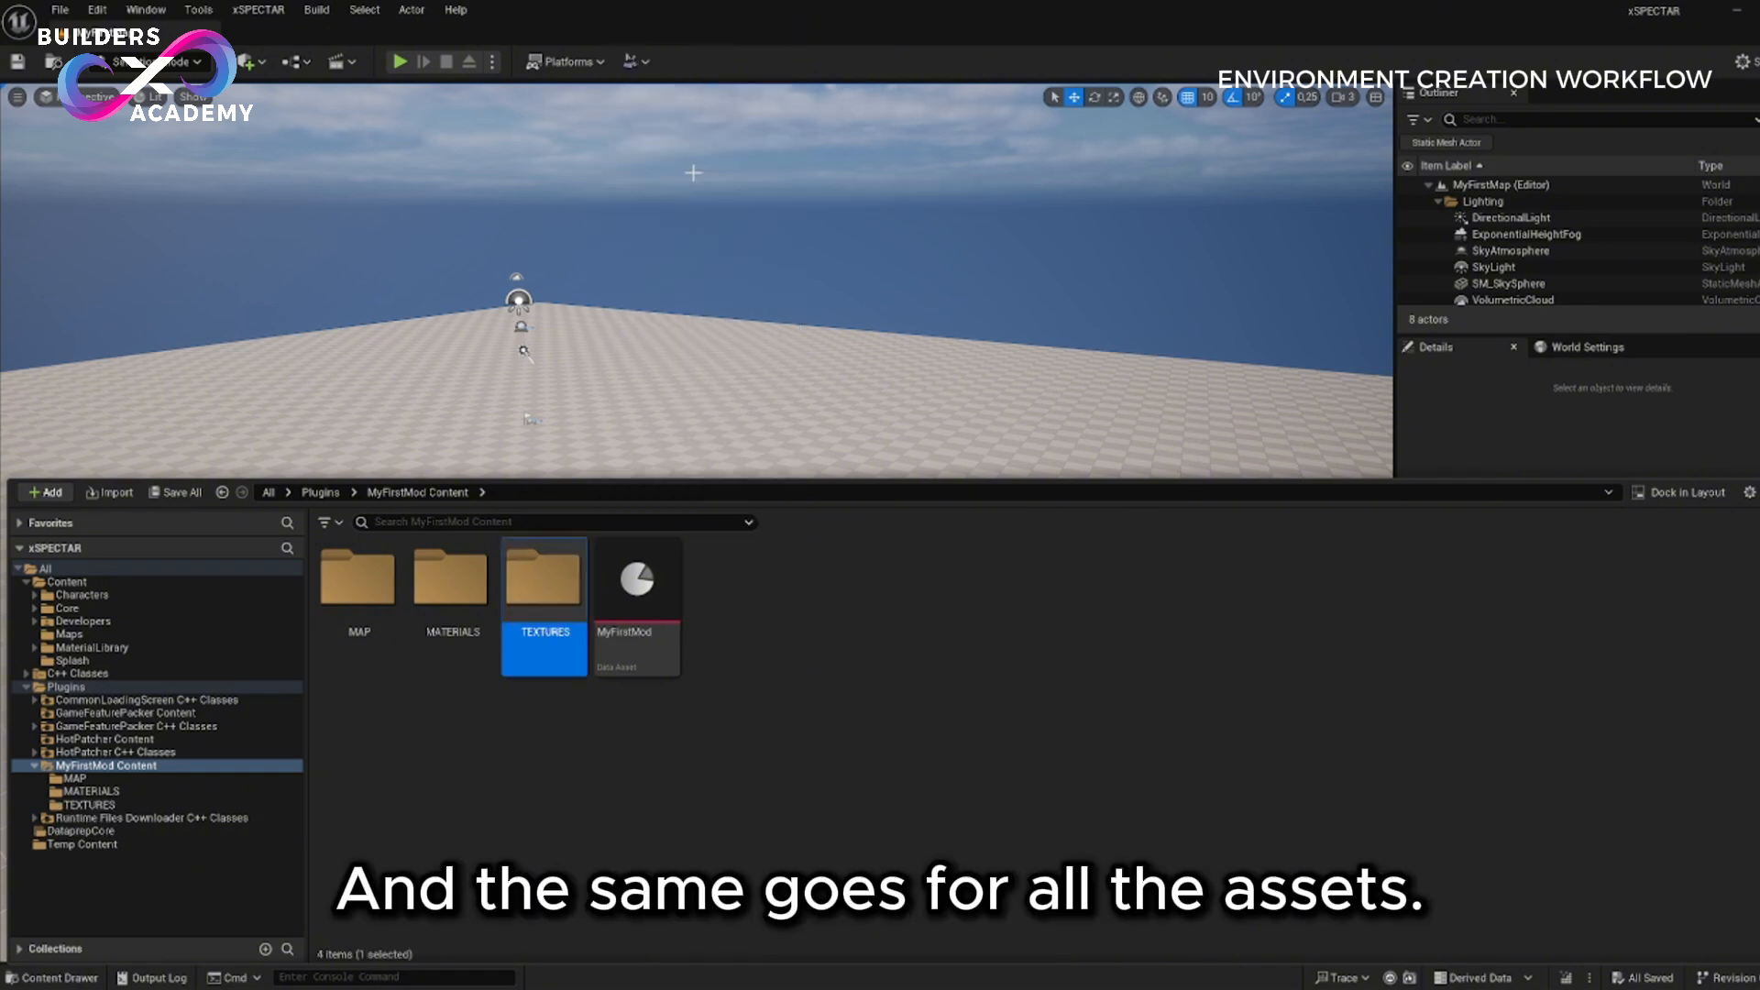
- Add a folder named BLUEPRINTS to the MyFirstMod Content folder
{"action": "right_click", "coordinate": [623, 748]}
{"action": "left_click", "coordinate": [701, 345]}
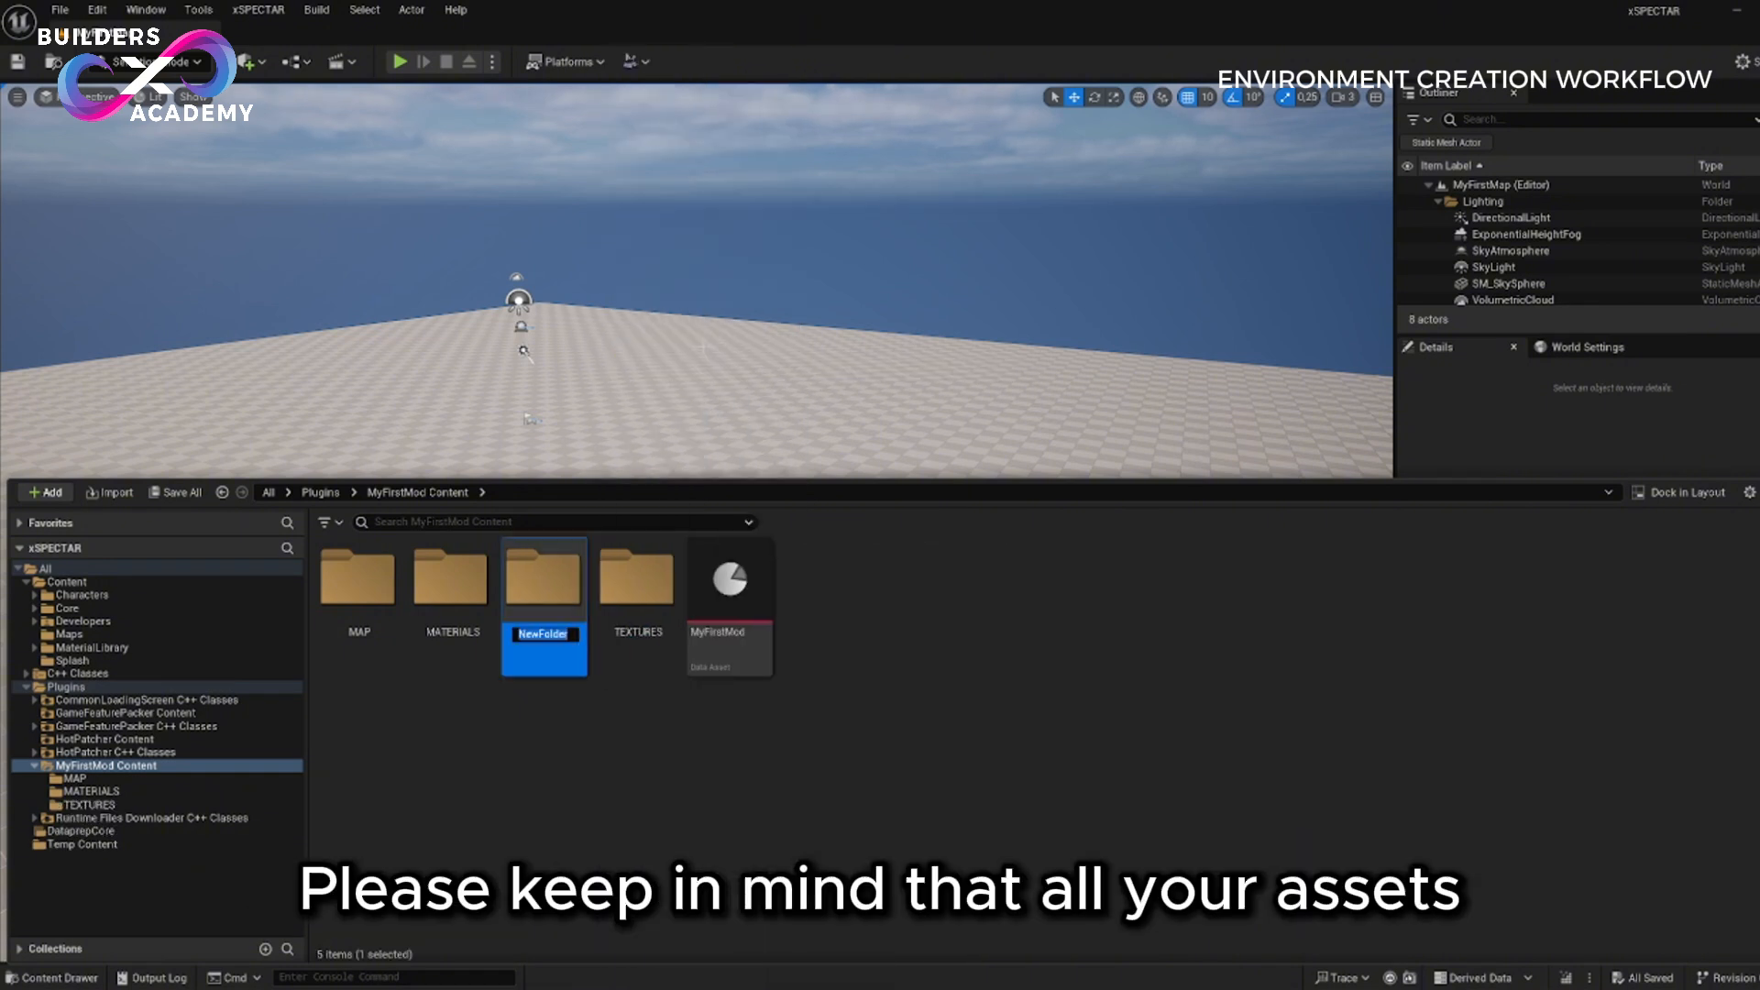
{"action": "type", "text": "BLUEPRINTS"}
{"action": "key", "text": "Return"}
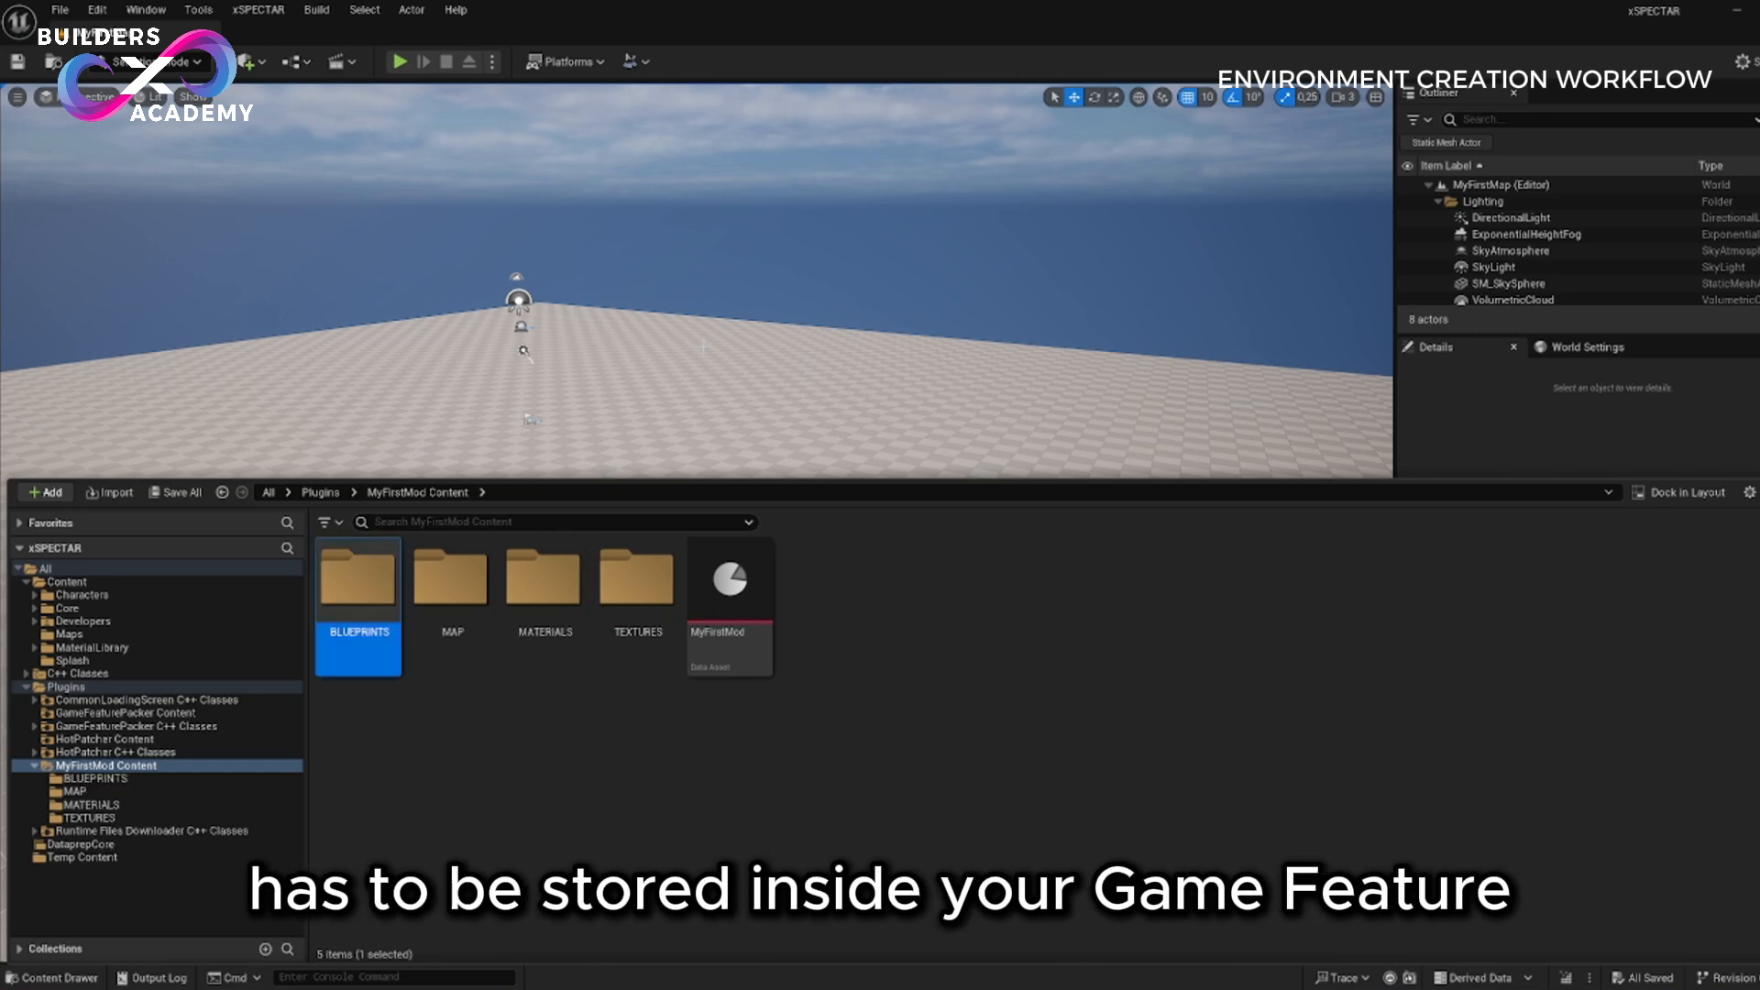
- Add a folder named MESH to the MyFirstMod Content folder and clear the folder selection
{"action": "right_click", "coordinate": [529, 855]}
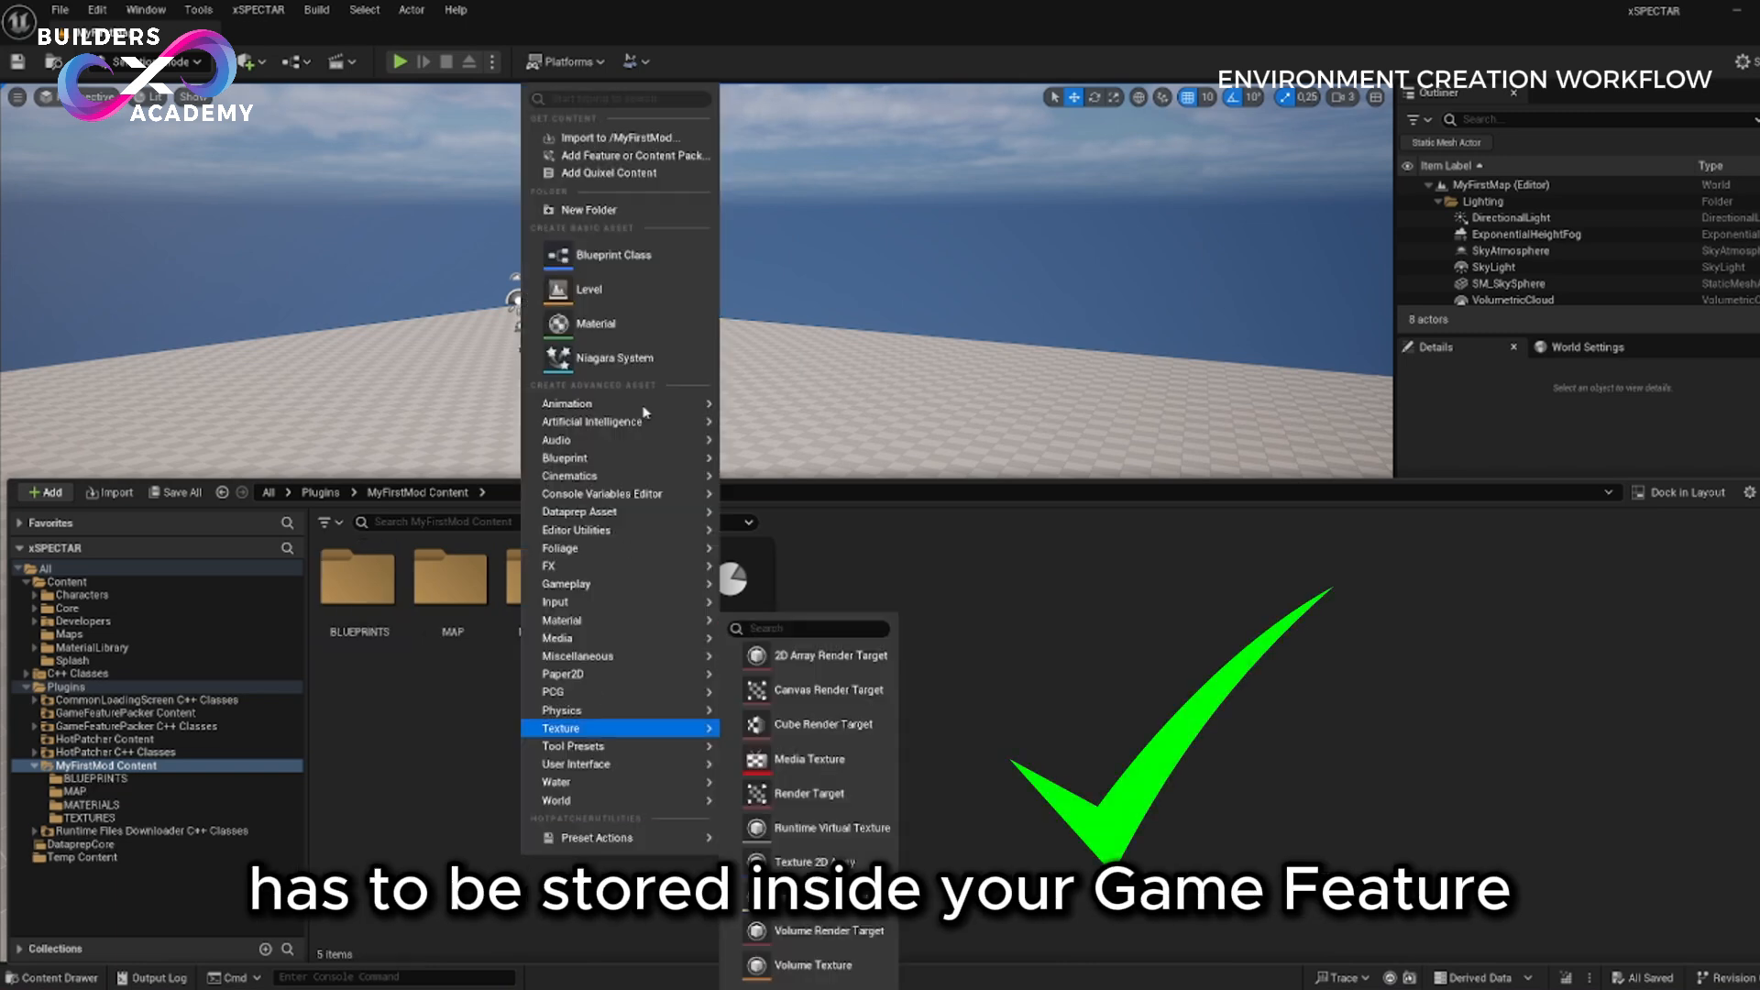
{"action": "left_click", "coordinate": [624, 216]}
{"action": "type", "text": "MESH"}
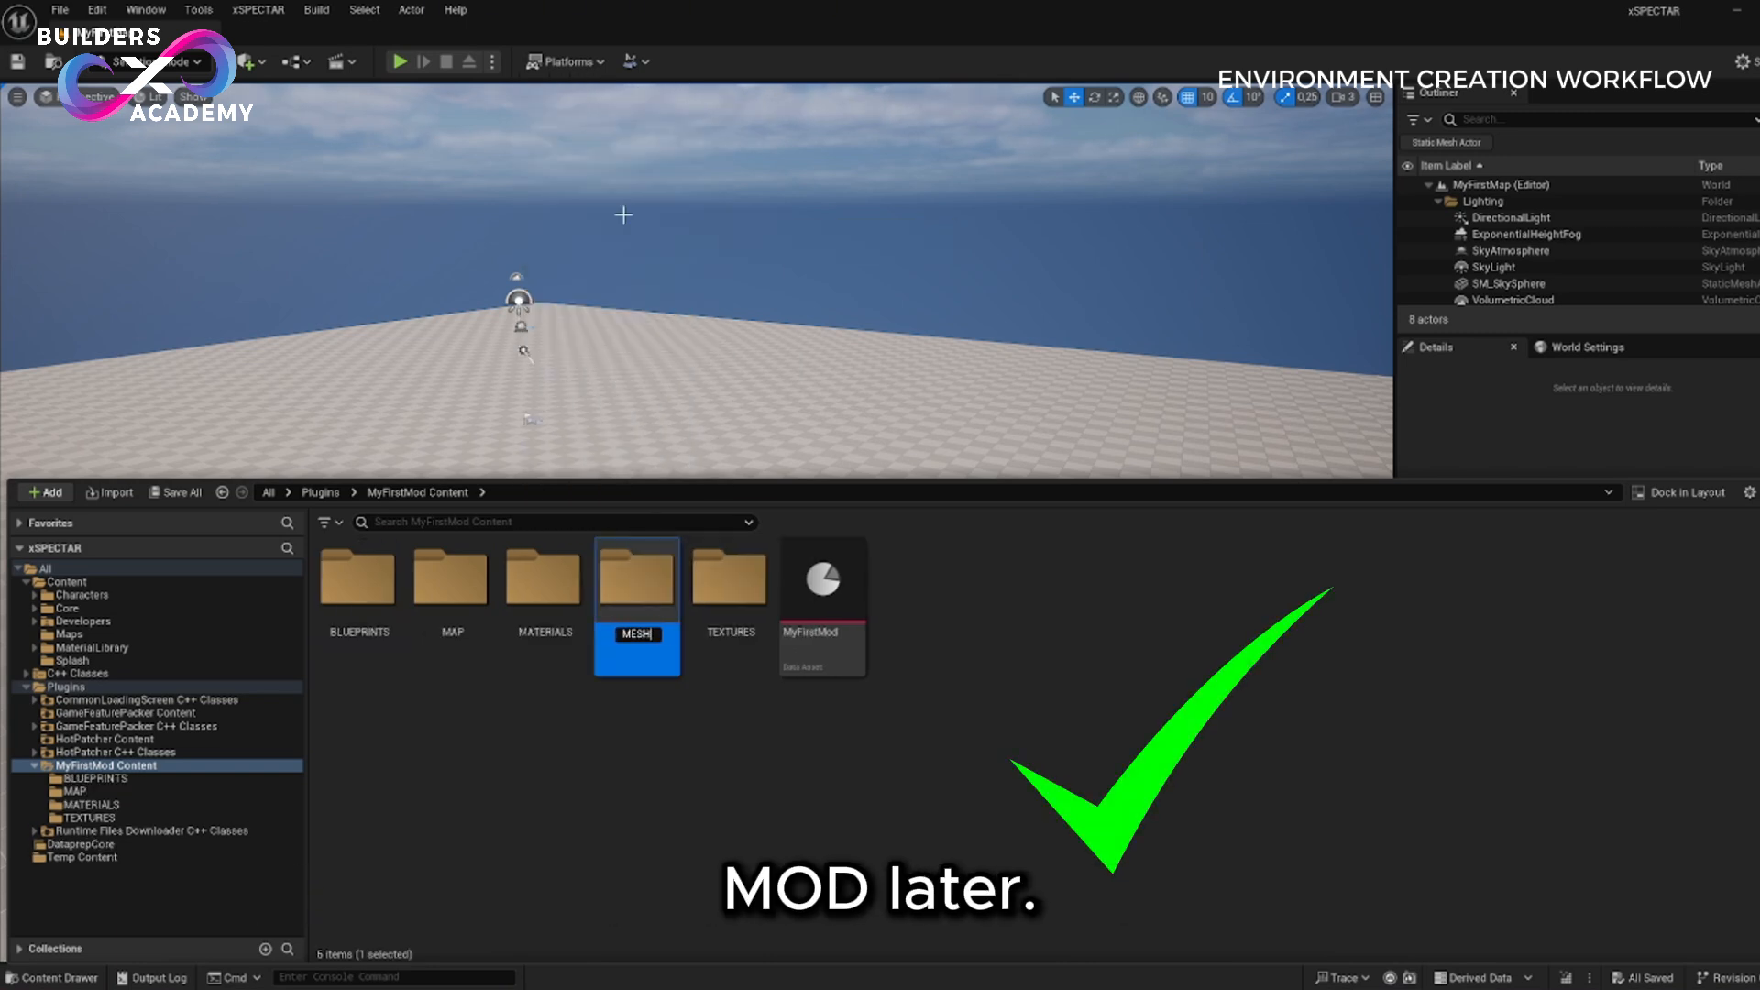
{"action": "key", "text": "Return"}
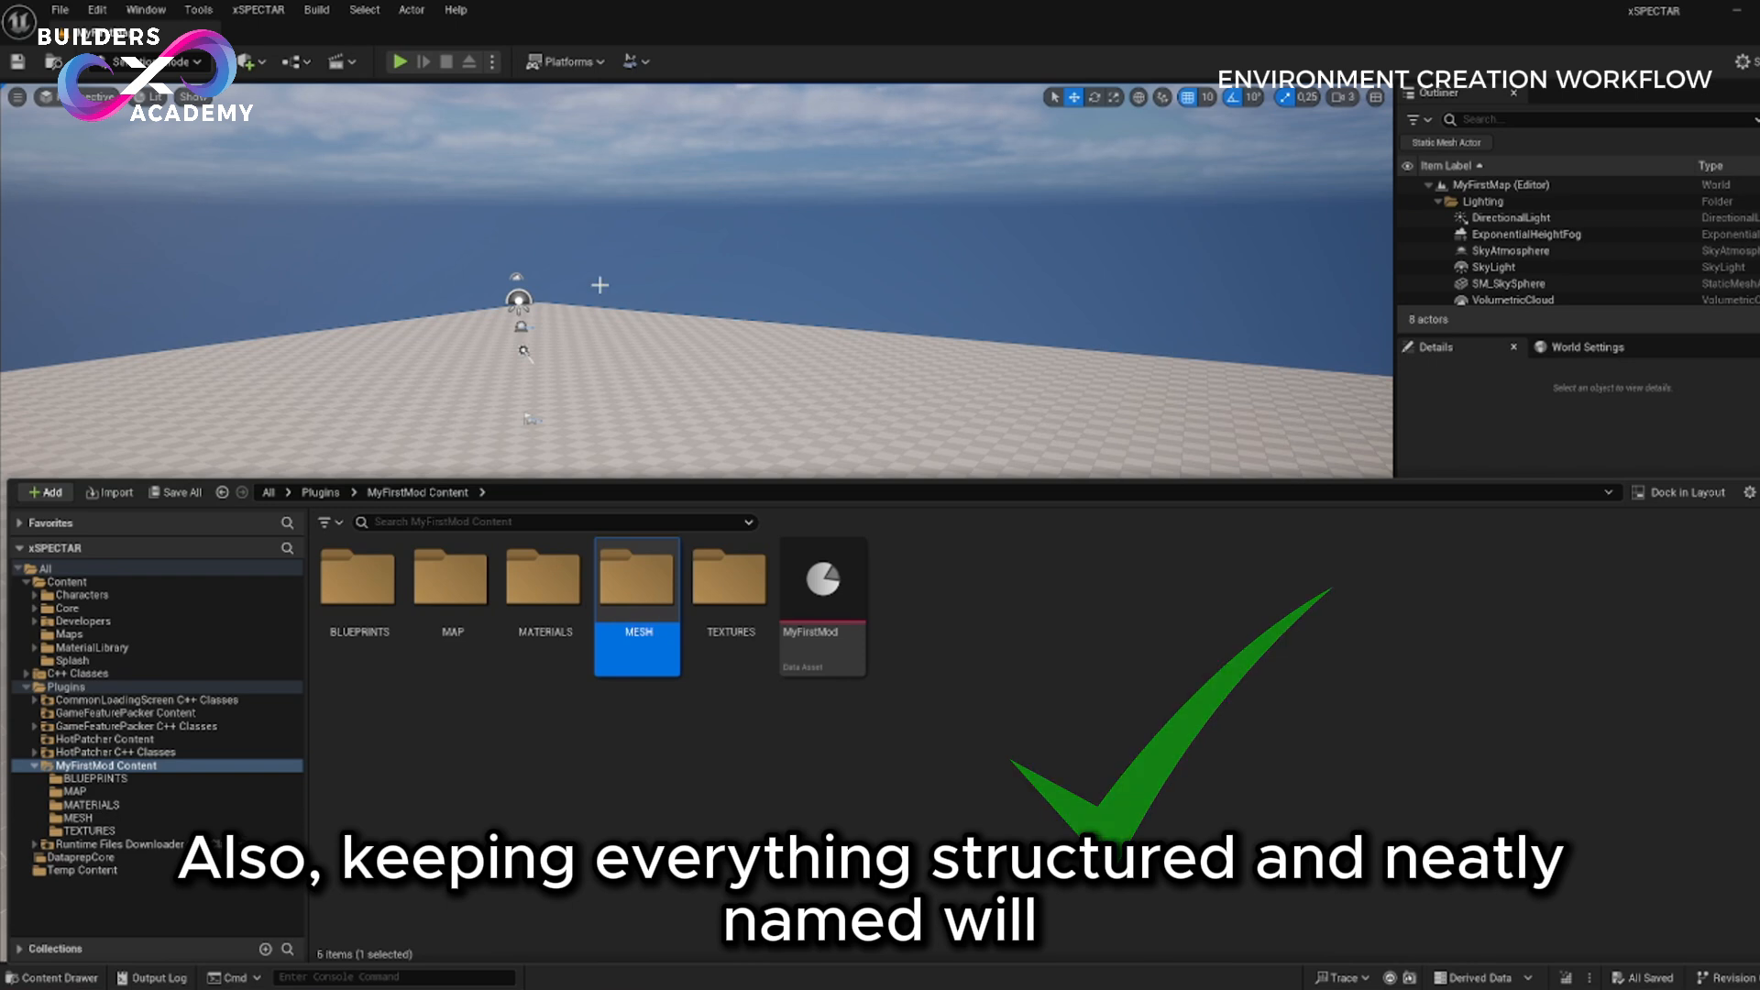
{"action": "left_click", "coordinate": [133, 768]}
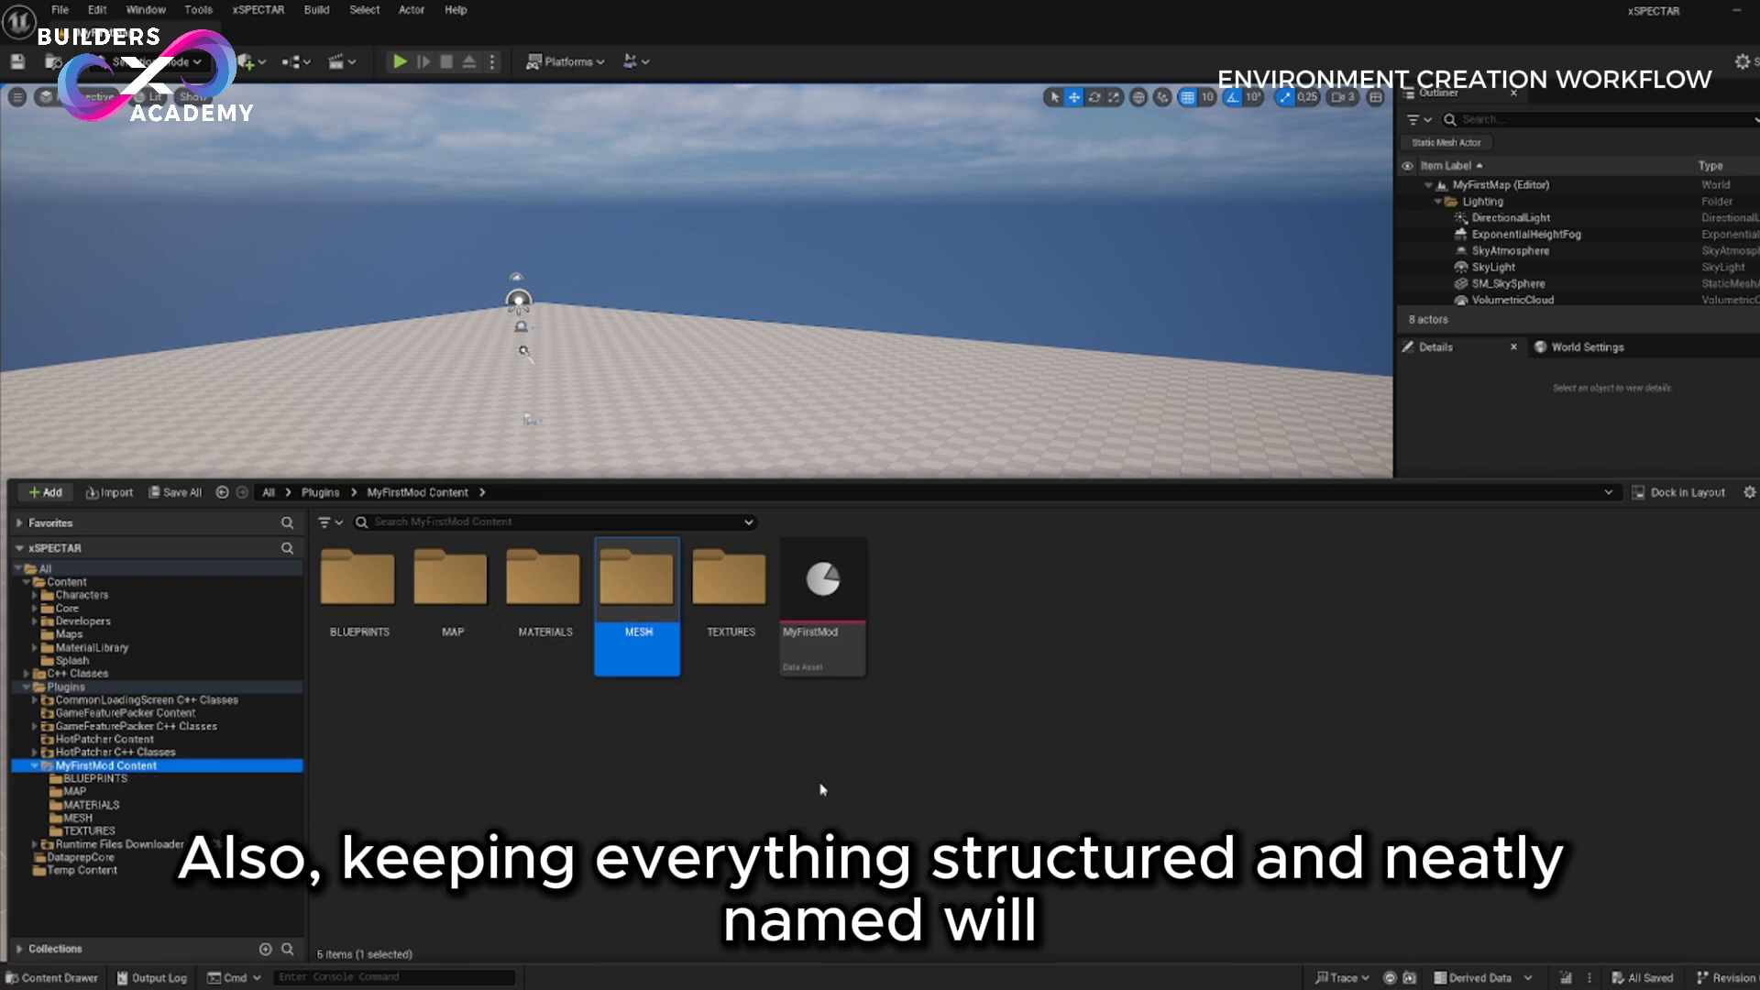
{"action": "left_click", "coordinate": [629, 777]}
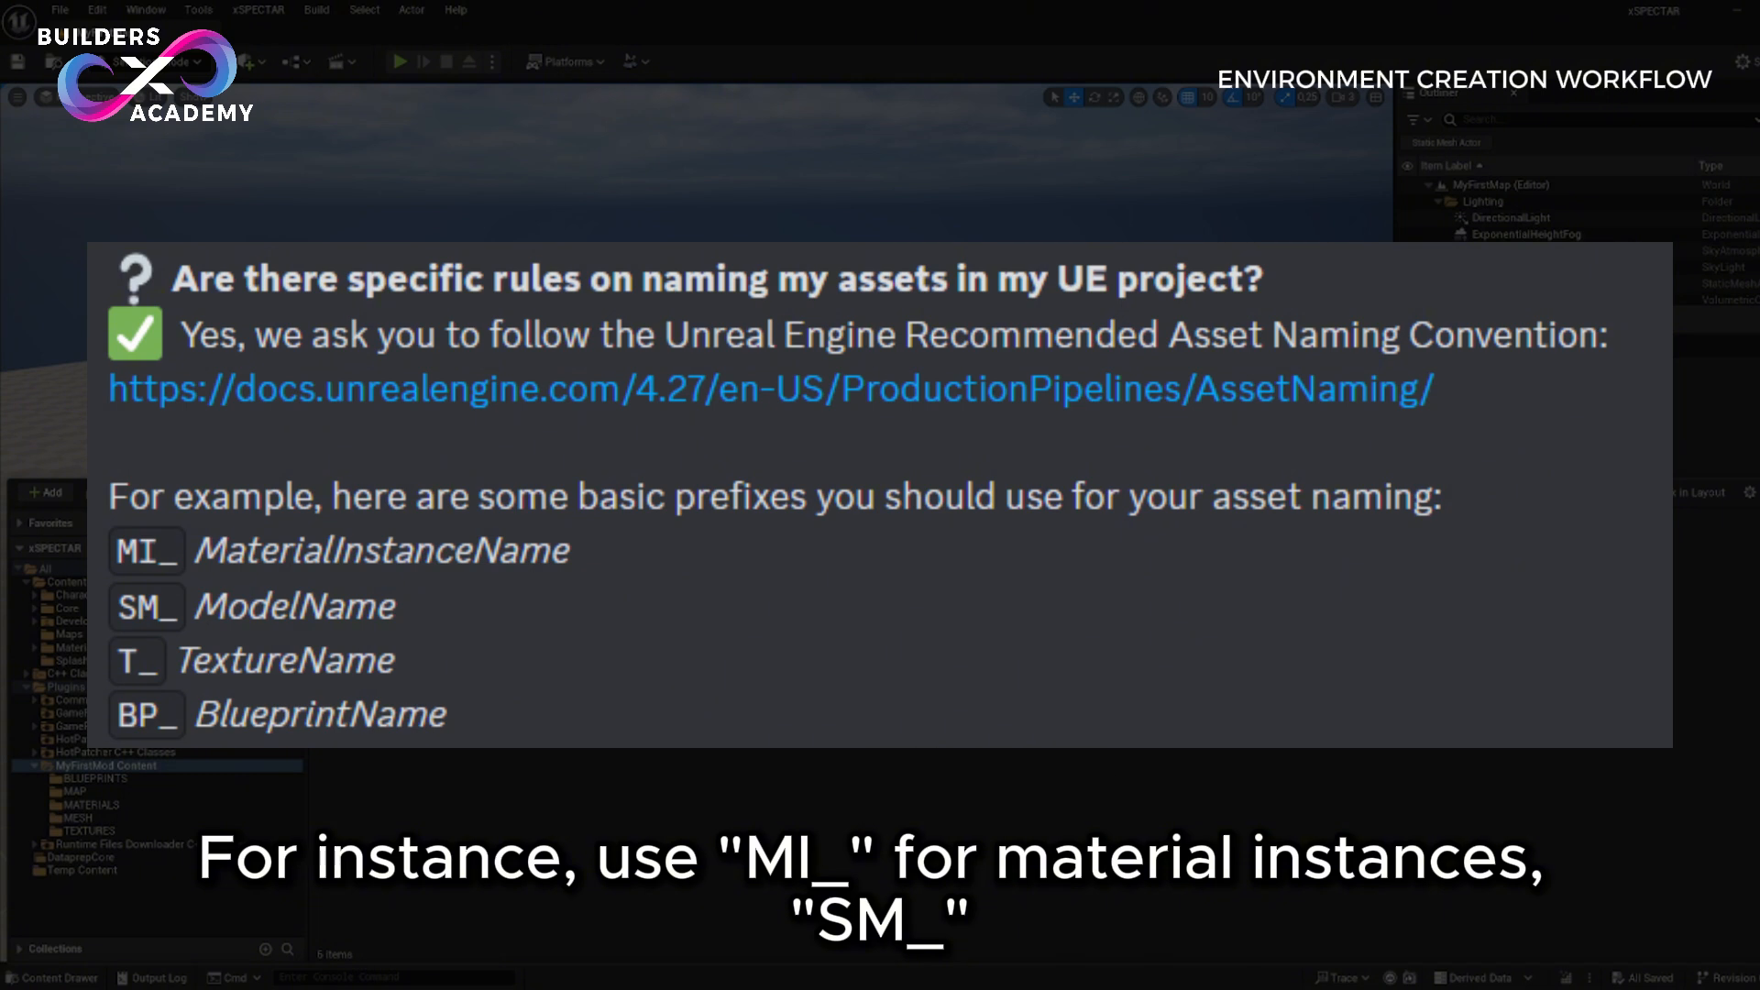
{"action": "key", "text": "ctrl+space"}
{"action": "right_click_drag", "start_coordinate": [696, 523], "coordinate": [1045, 449]}
{"action": "left_click_drag", "start_coordinate": [1045, 450], "coordinate": [1357, 467], "text": "alt"}
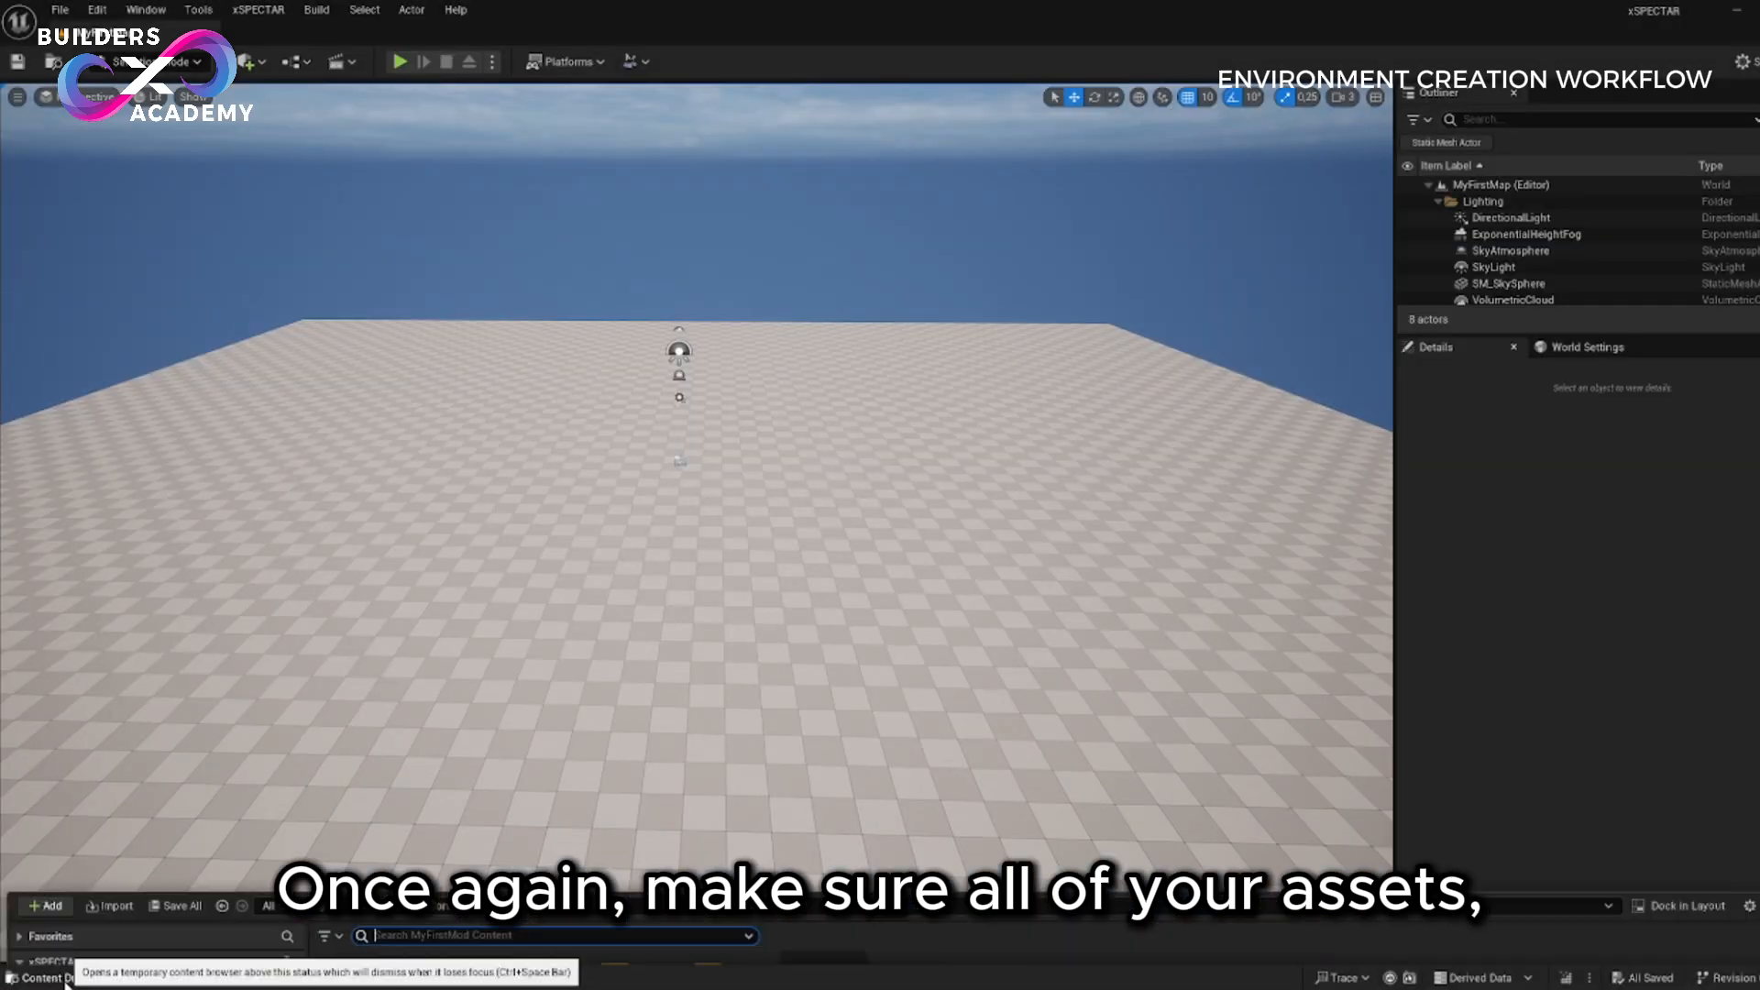
{"action": "left_click", "coordinate": [55, 977]}
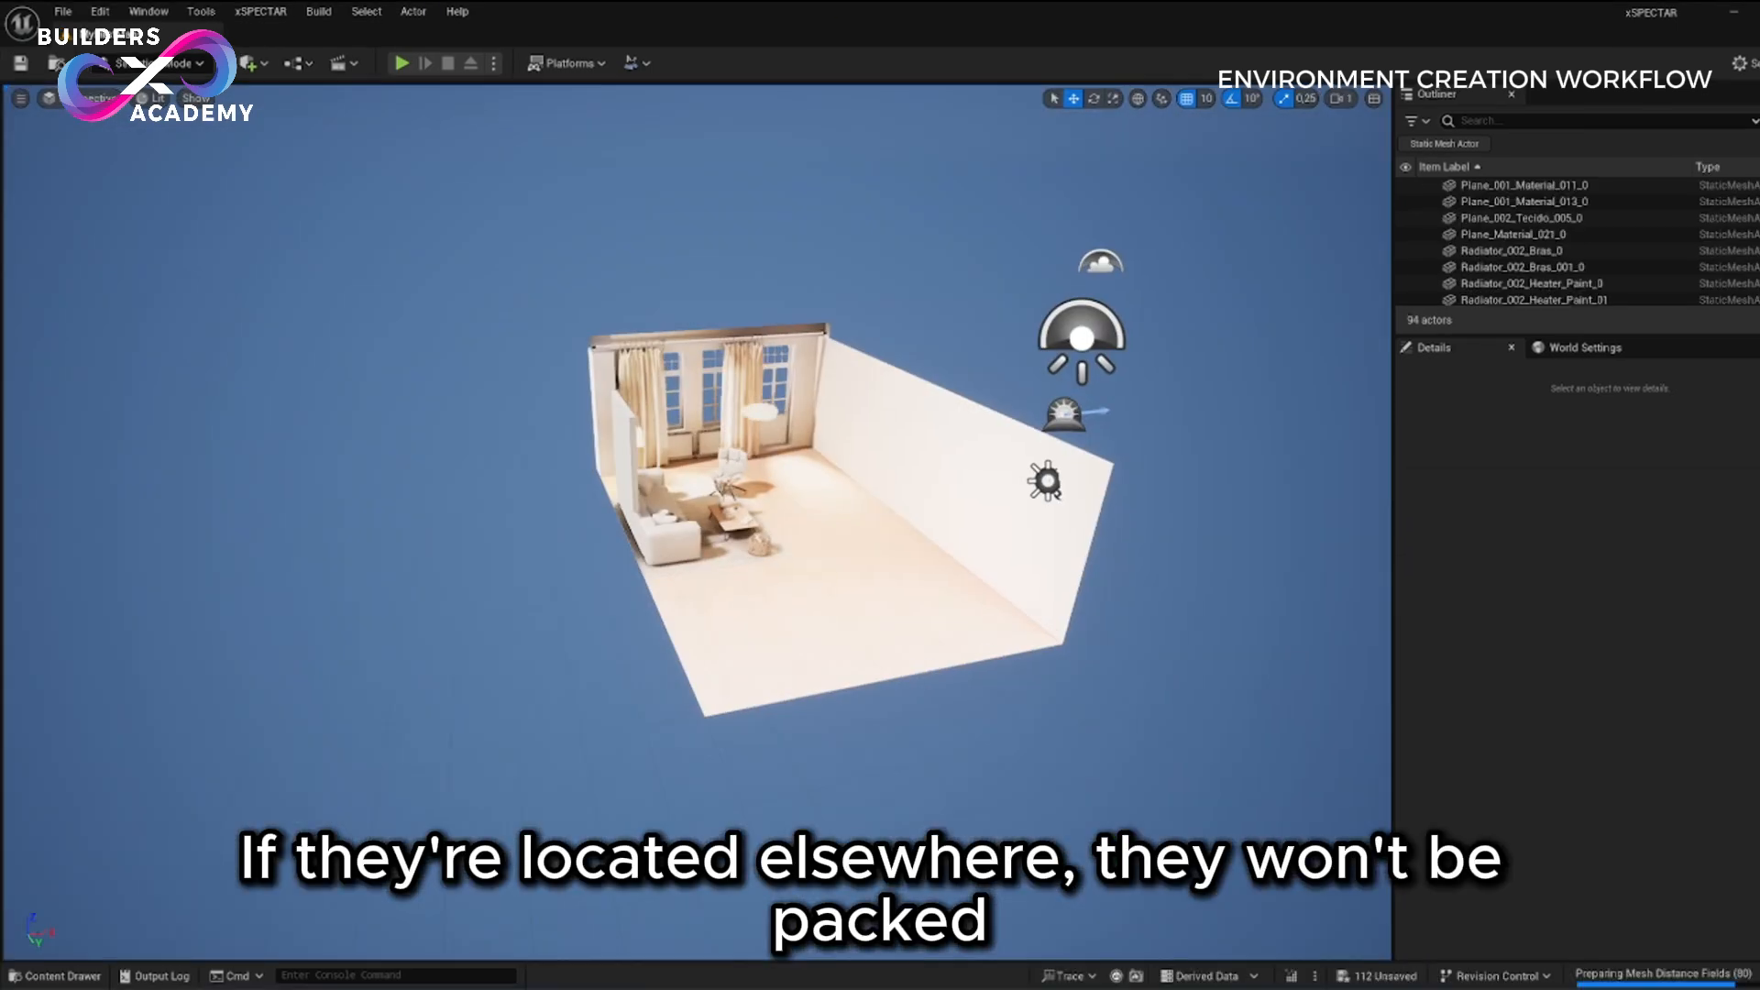
- Switch the viewport to the Player Collision view mode and inspect the collision of the living room's walls, floor and furniture
{"action": "left_click_drag", "start_coordinate": [1008, 513], "coordinate": [1143, 598], "text": "alt"}
{"action": "right_click_drag", "start_coordinate": [697, 523], "coordinate": [834, 596]}
{"action": "key", "text": "s"}
{"action": "key", "text": "a"}
{"action": "left_click", "coordinate": [152, 98]}
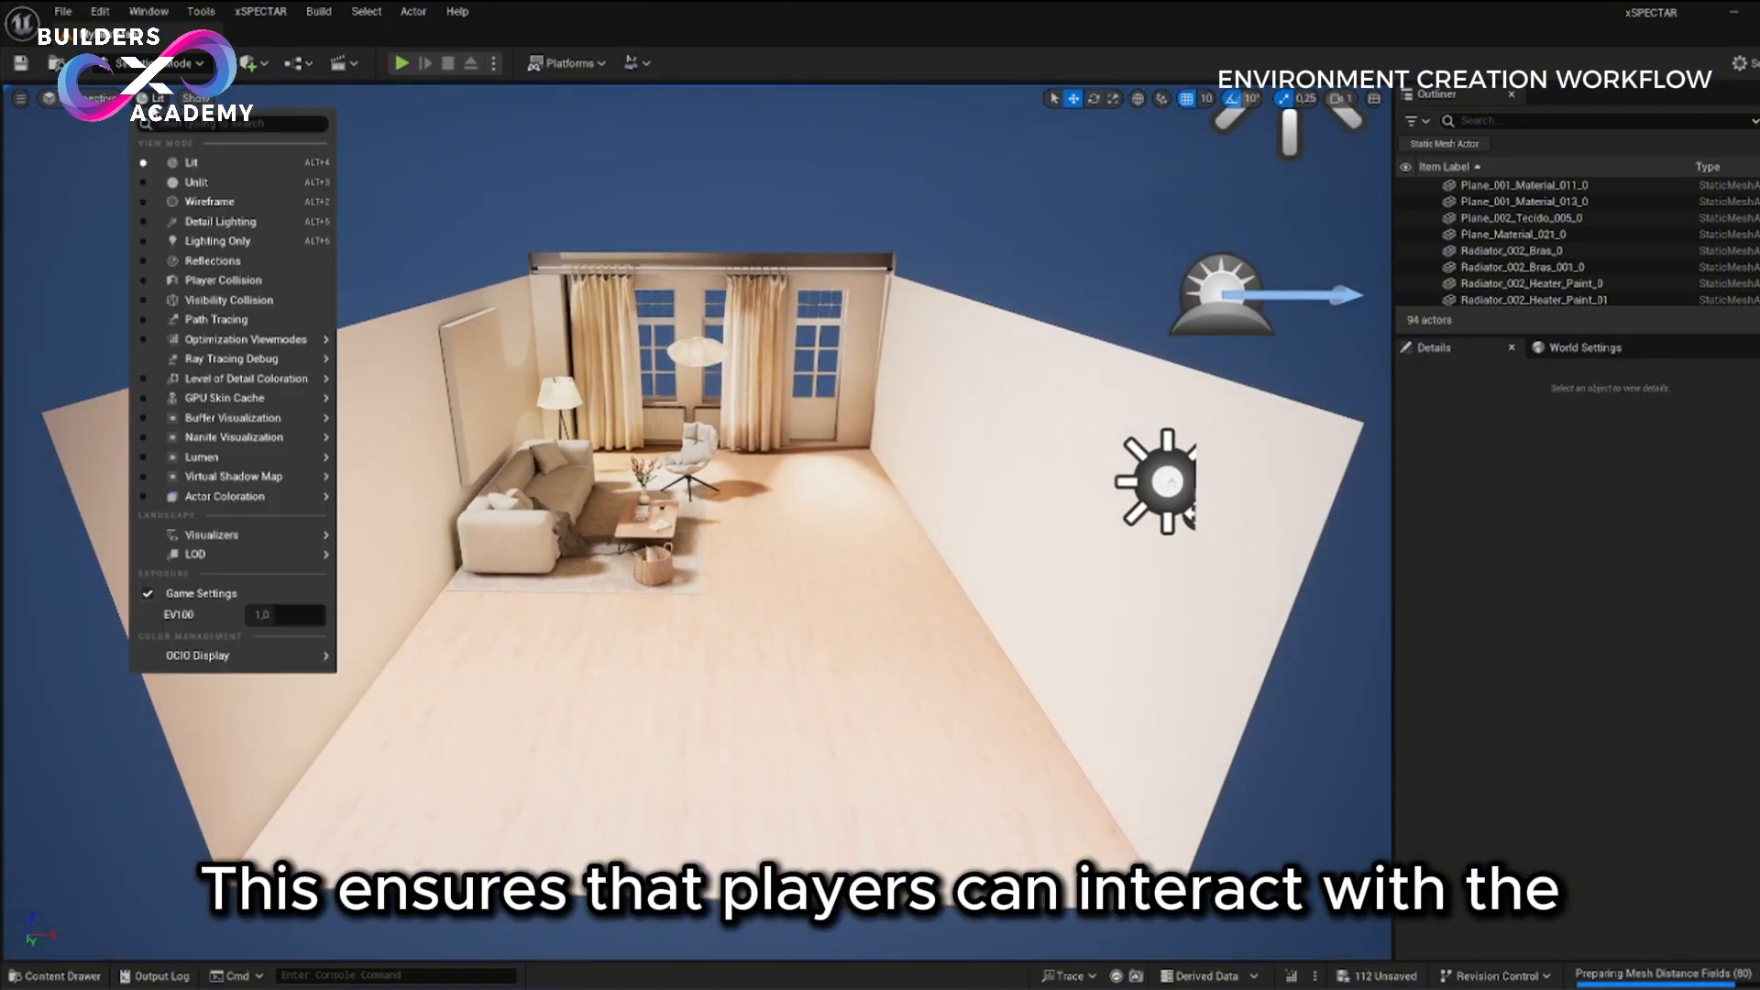
{"action": "left_click", "coordinate": [244, 280]}
{"action": "key", "text": "w"}
{"action": "right_click_drag", "start_coordinate": [723, 527], "coordinate": [569, 404]}
{"action": "key", "text": "w"}
{"action": "key", "text": "s"}
{"action": "key", "text": "s"}
{"action": "key", "text": "a"}
{"action": "key", "text": "w"}
- Return the viewport from Player Collision to the Lit view mode
{"action": "left_click", "coordinate": [183, 99]}
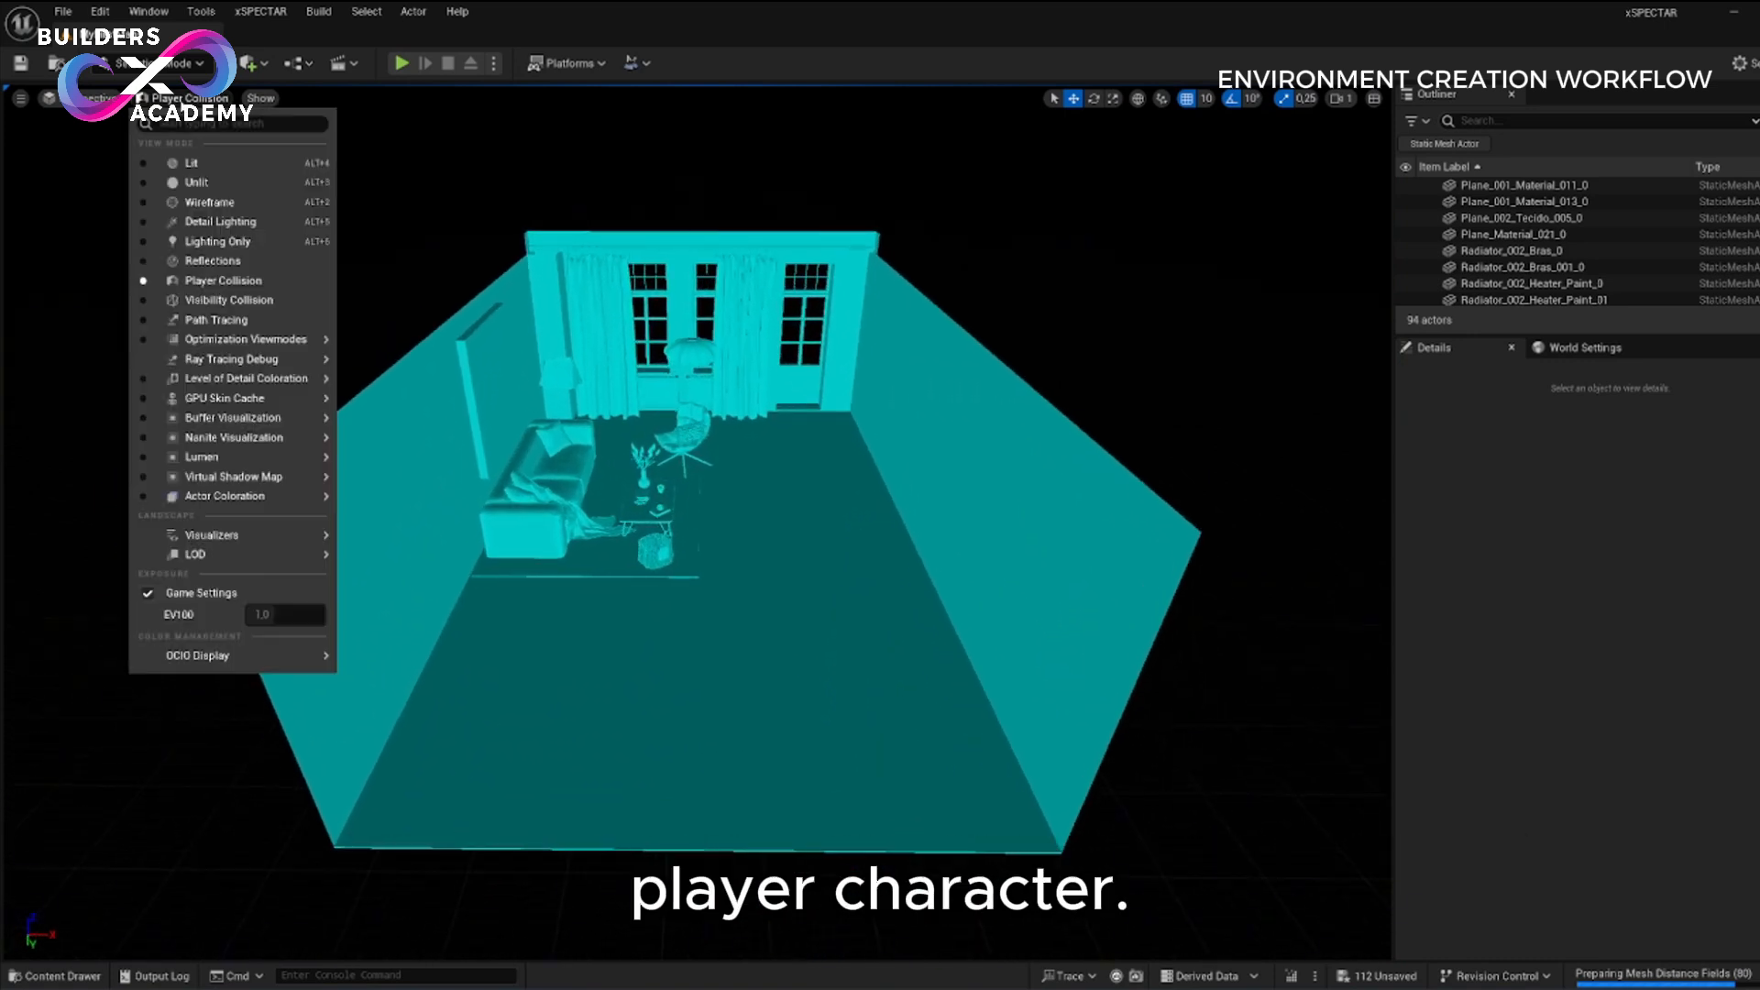
{"action": "left_click", "coordinate": [183, 179]}
{"action": "right_click_drag", "start_coordinate": [780, 463], "coordinate": [730, 453]}
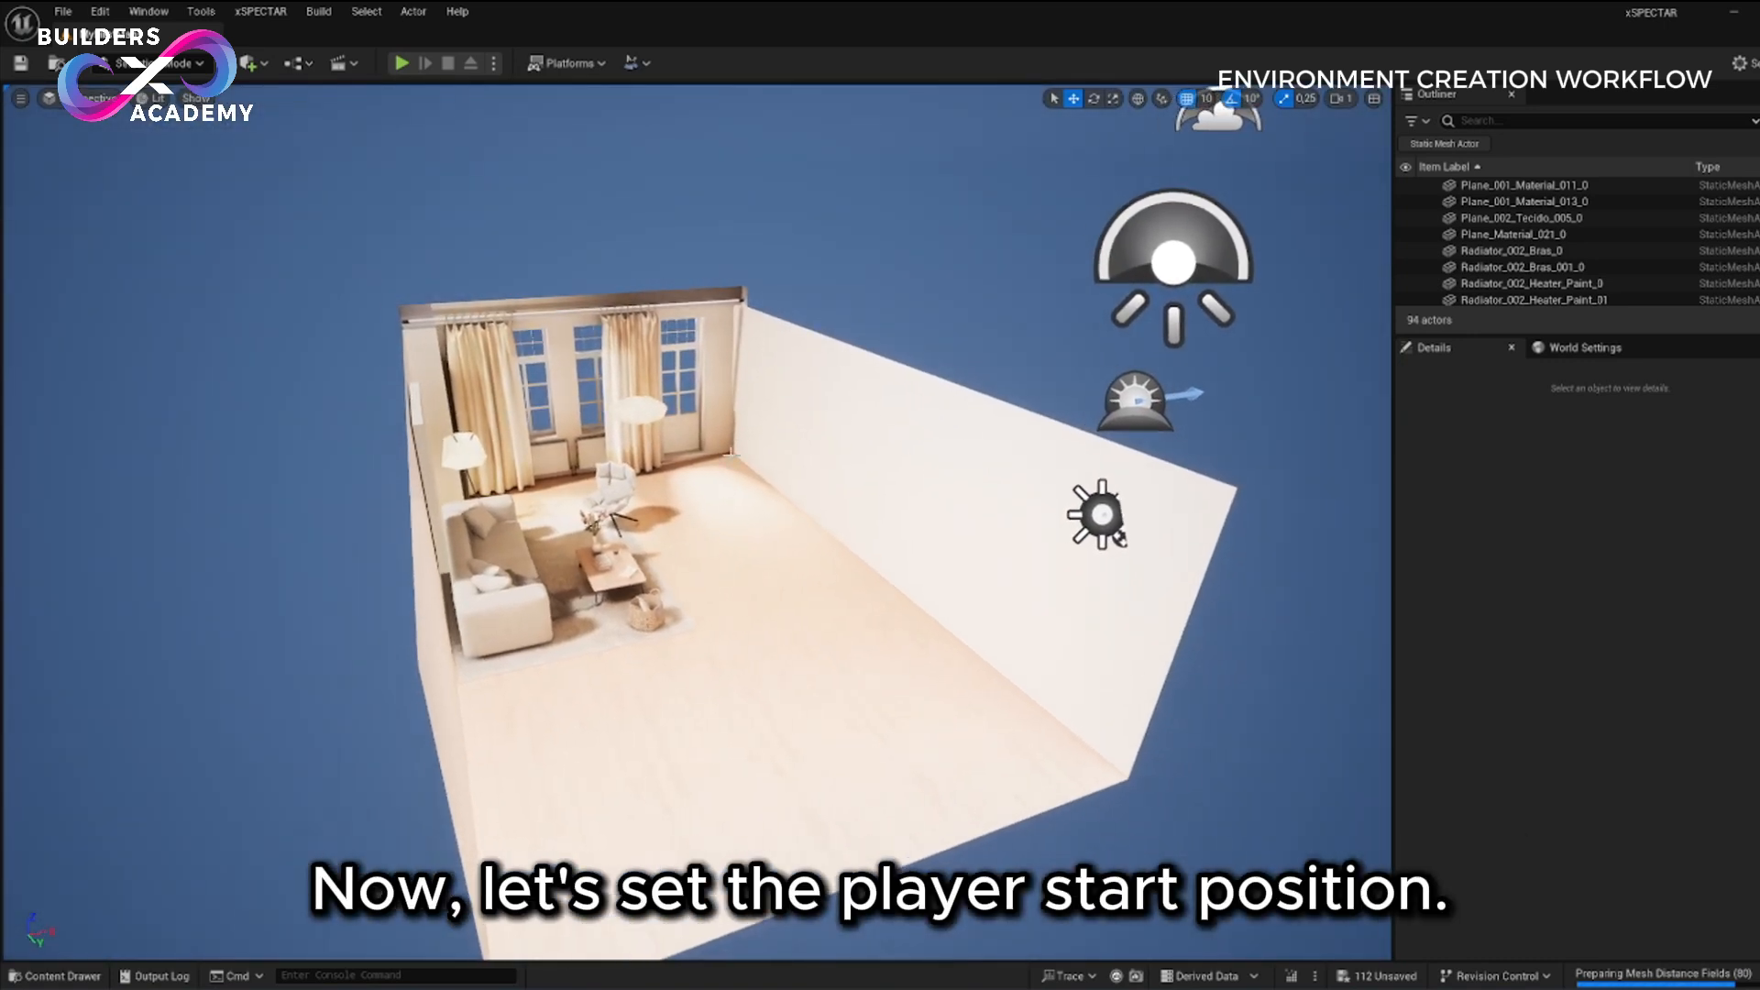
- Add a Player Start actor and position it above the open floor beside the living room's seating area
{"action": "left_click", "coordinate": [264, 66]}
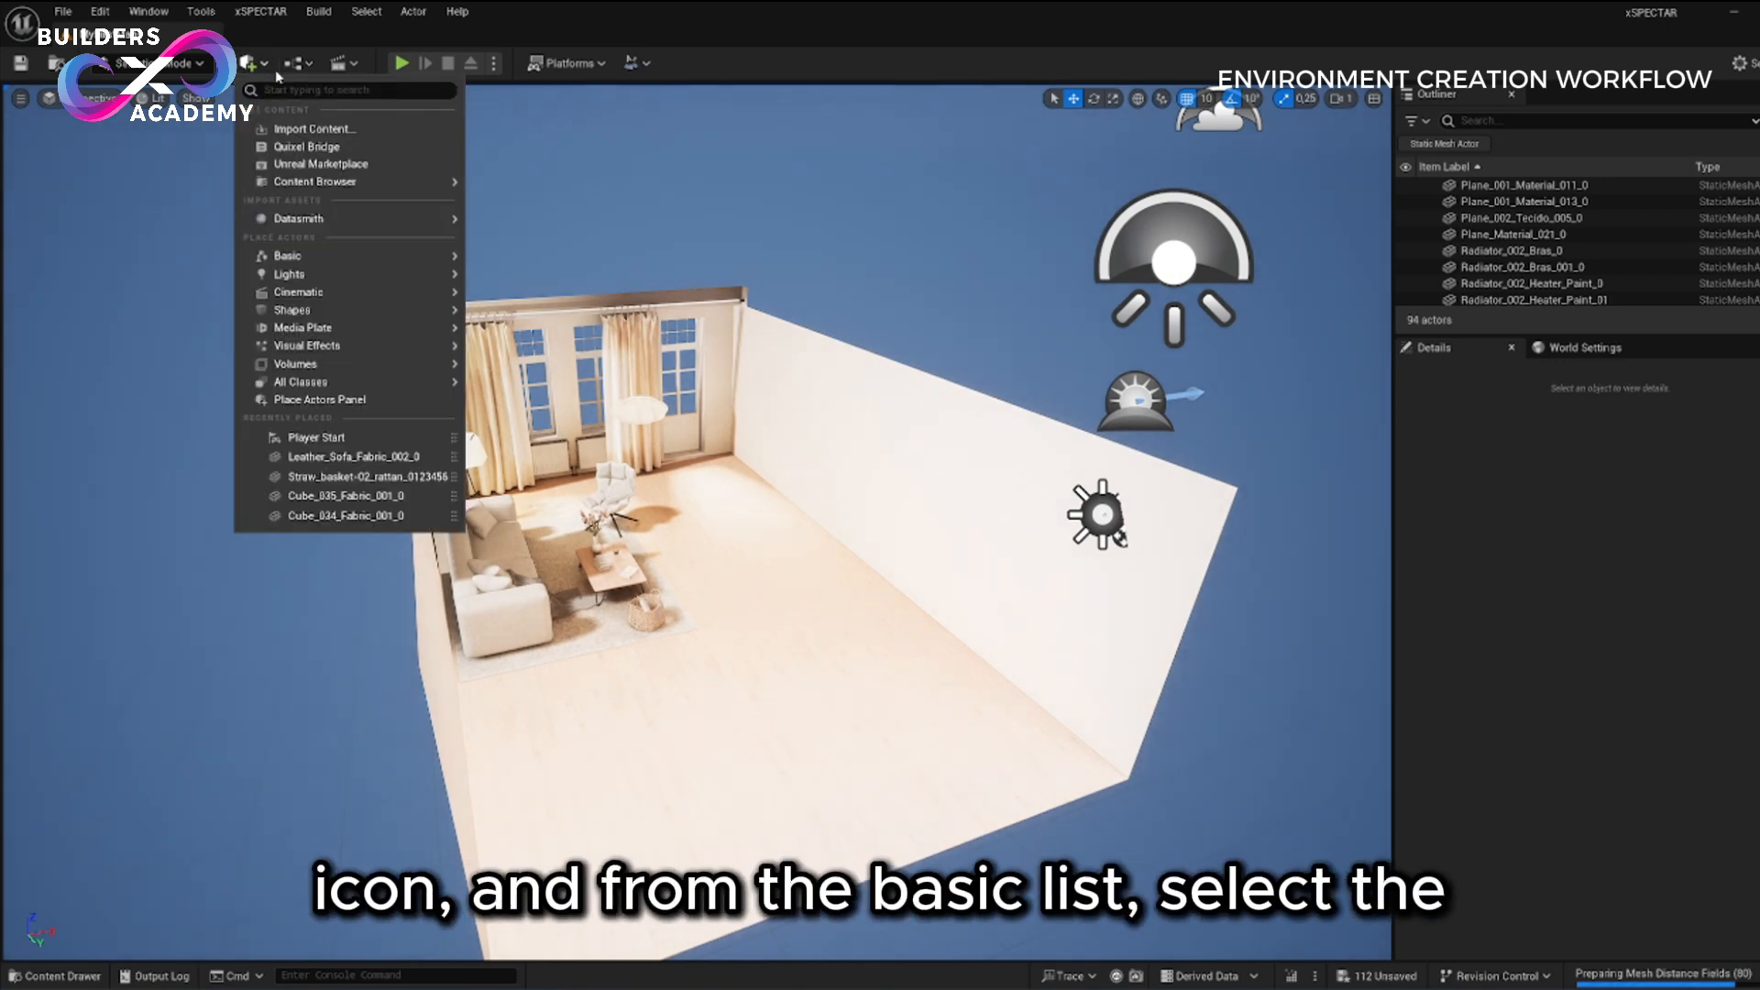
{"action": "mouse_move", "coordinate": [337, 259]}
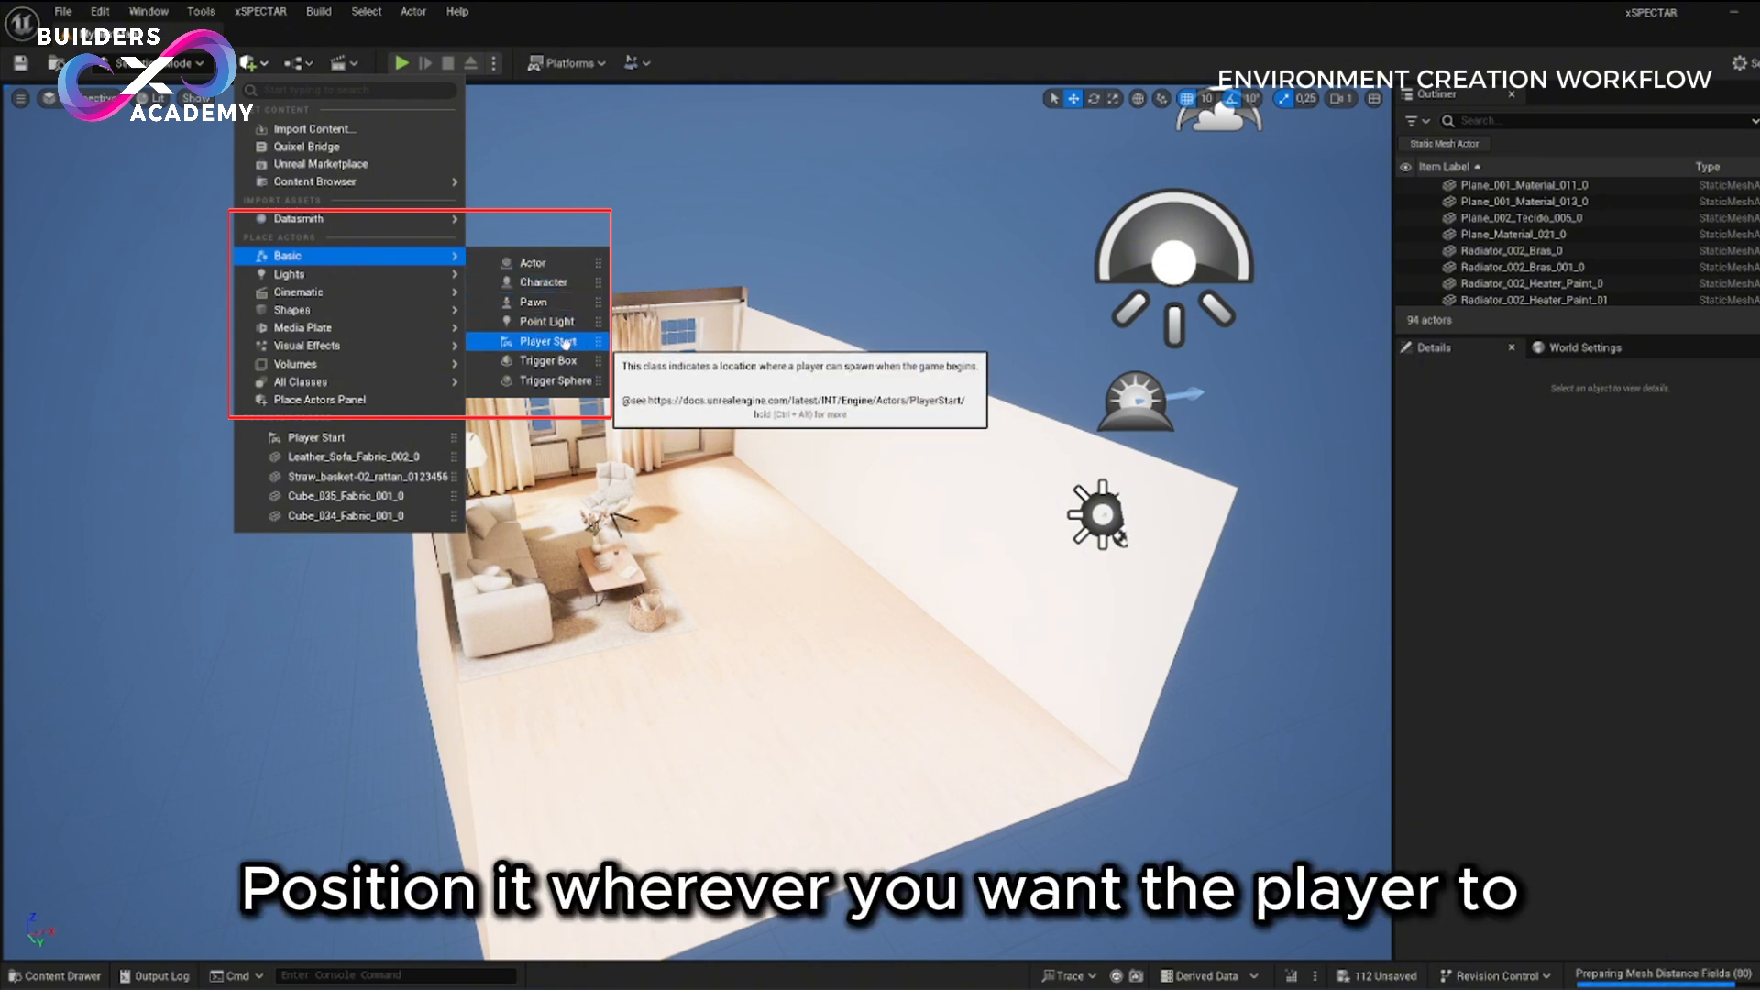
{"action": "left_click", "coordinate": [548, 341]}
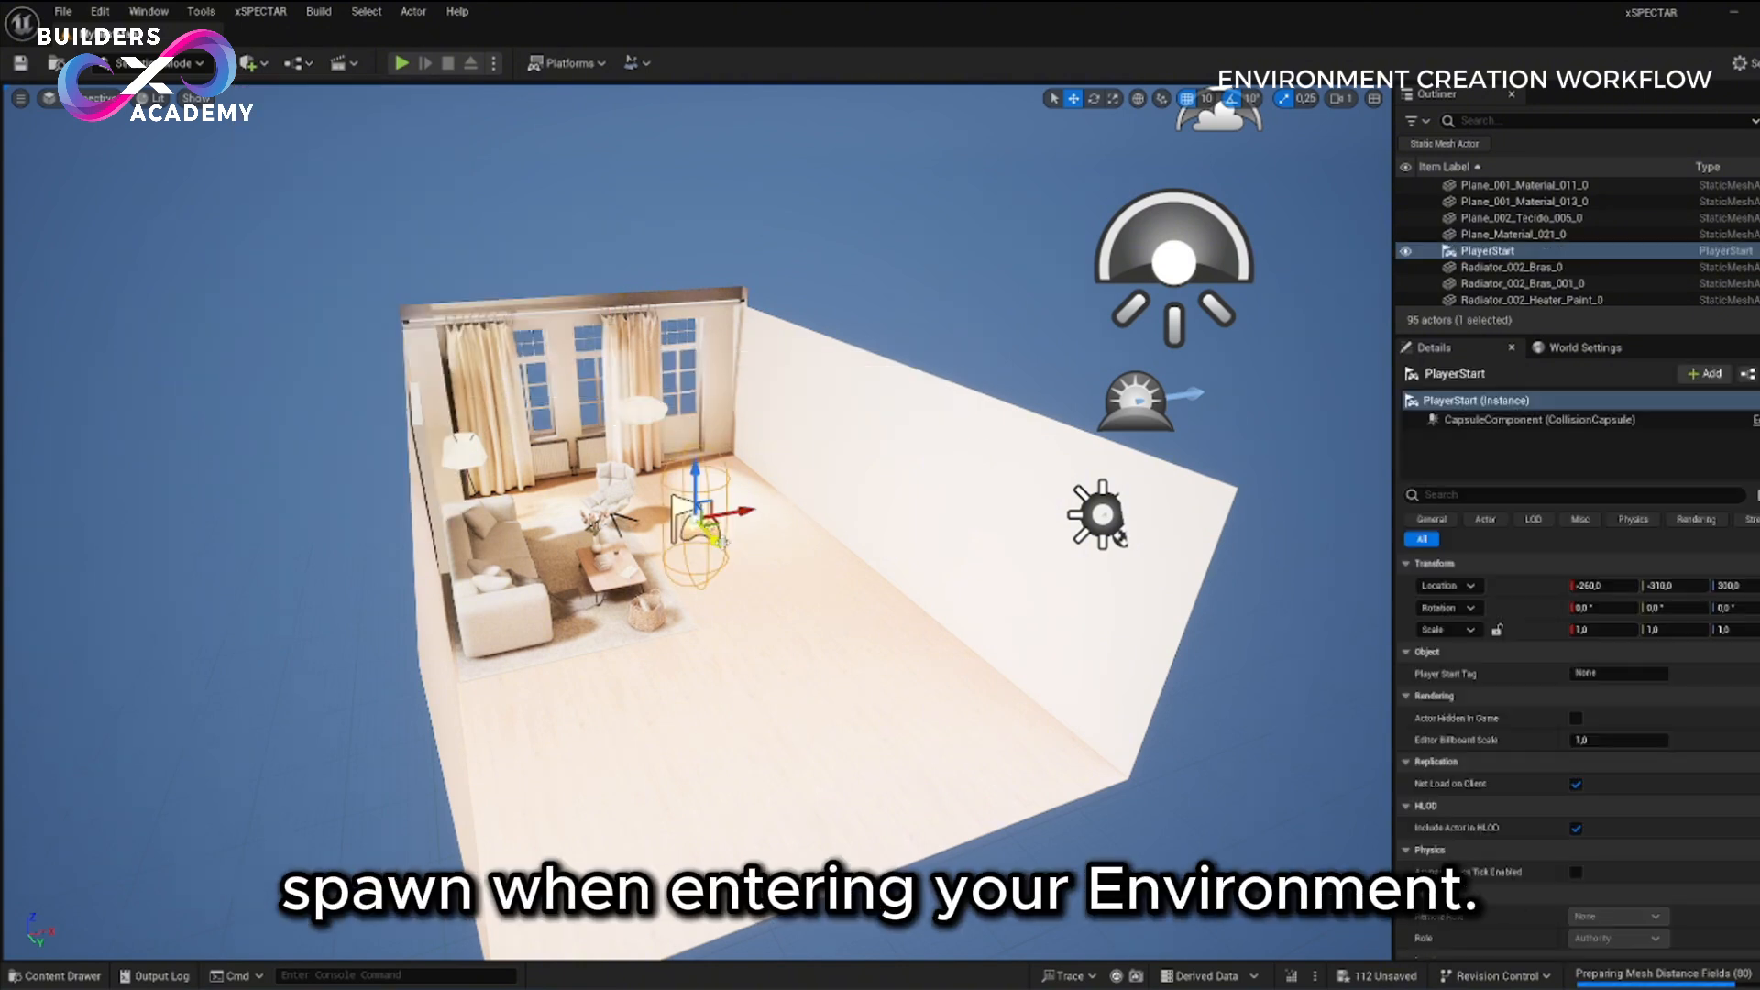
{"action": "left_click_drag", "start_coordinate": [724, 543], "coordinate": [796, 605]}
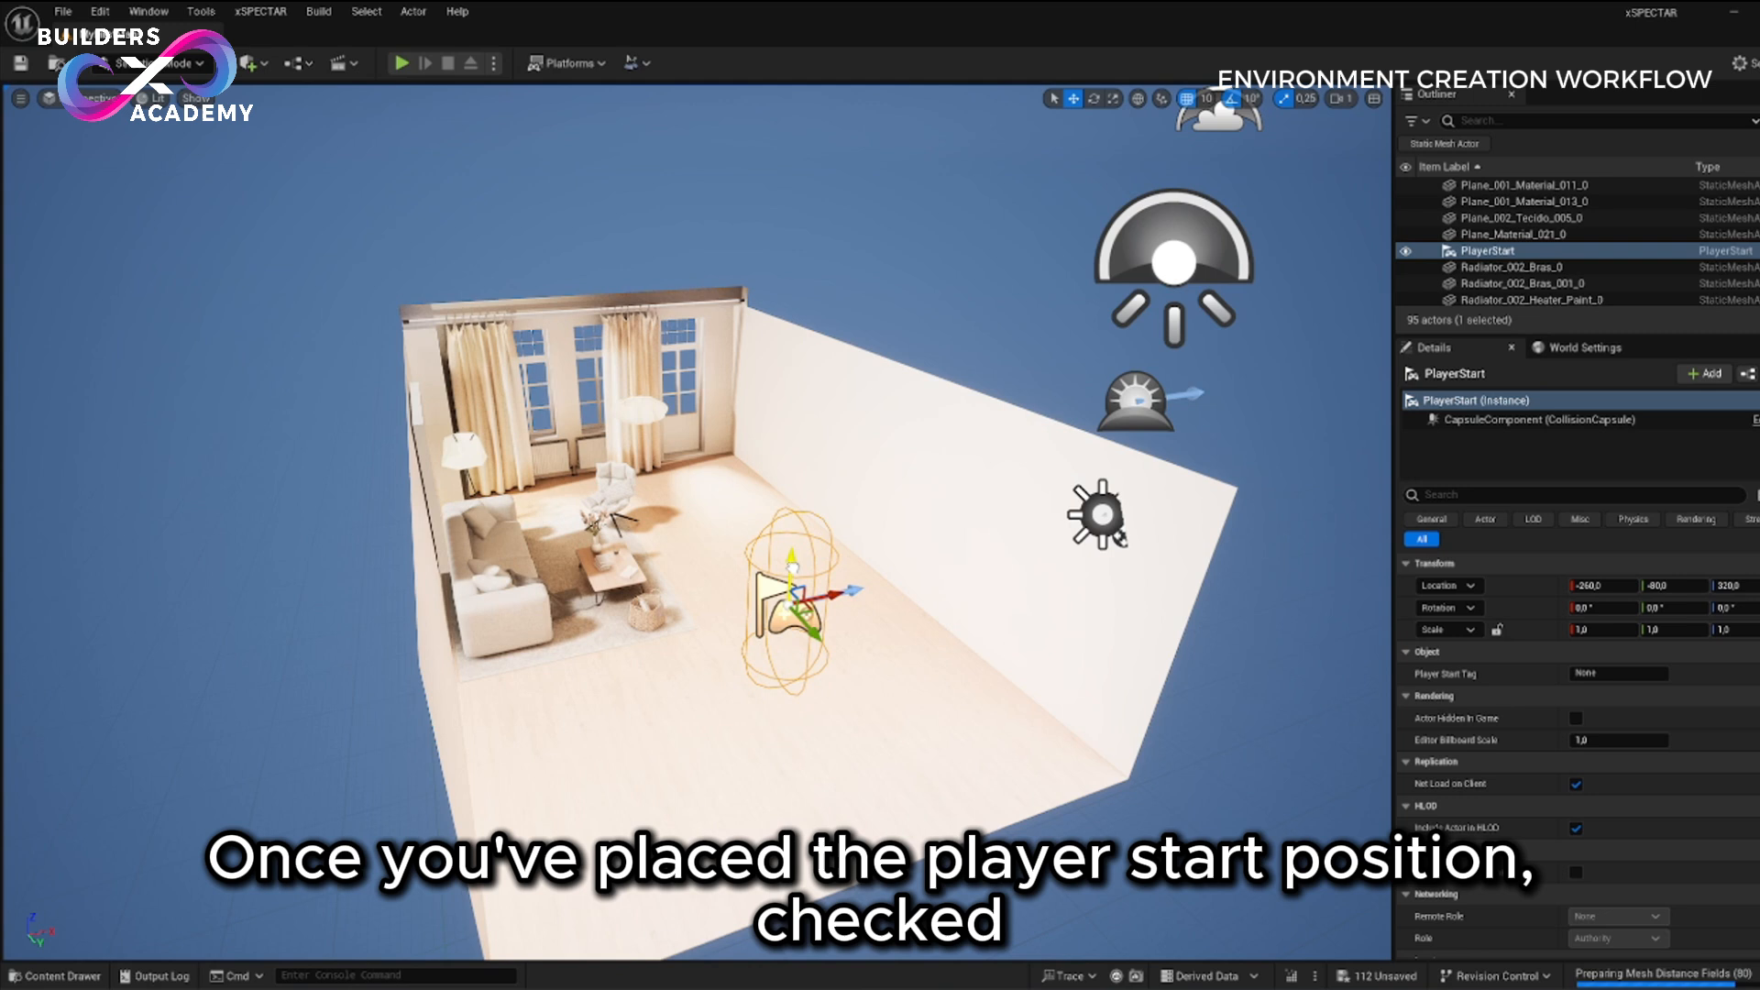
{"action": "key", "text": "f"}
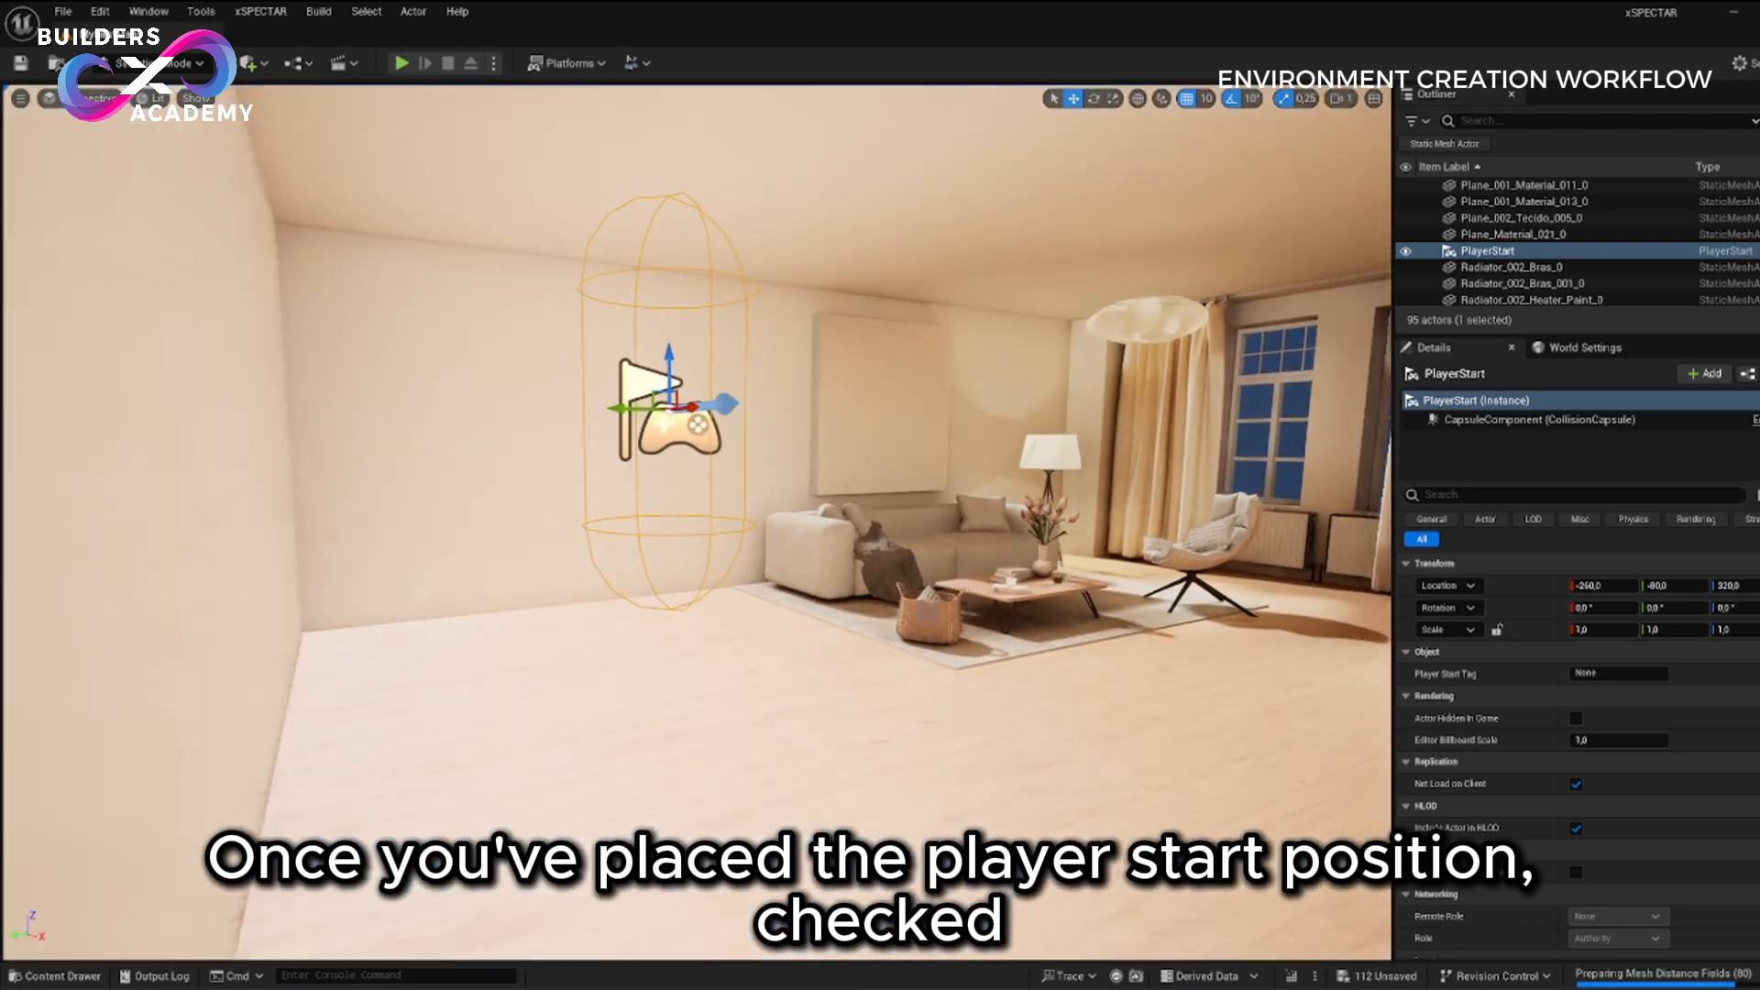
{"action": "right_click_drag", "start_coordinate": [495, 117], "coordinate": [495, 118]}
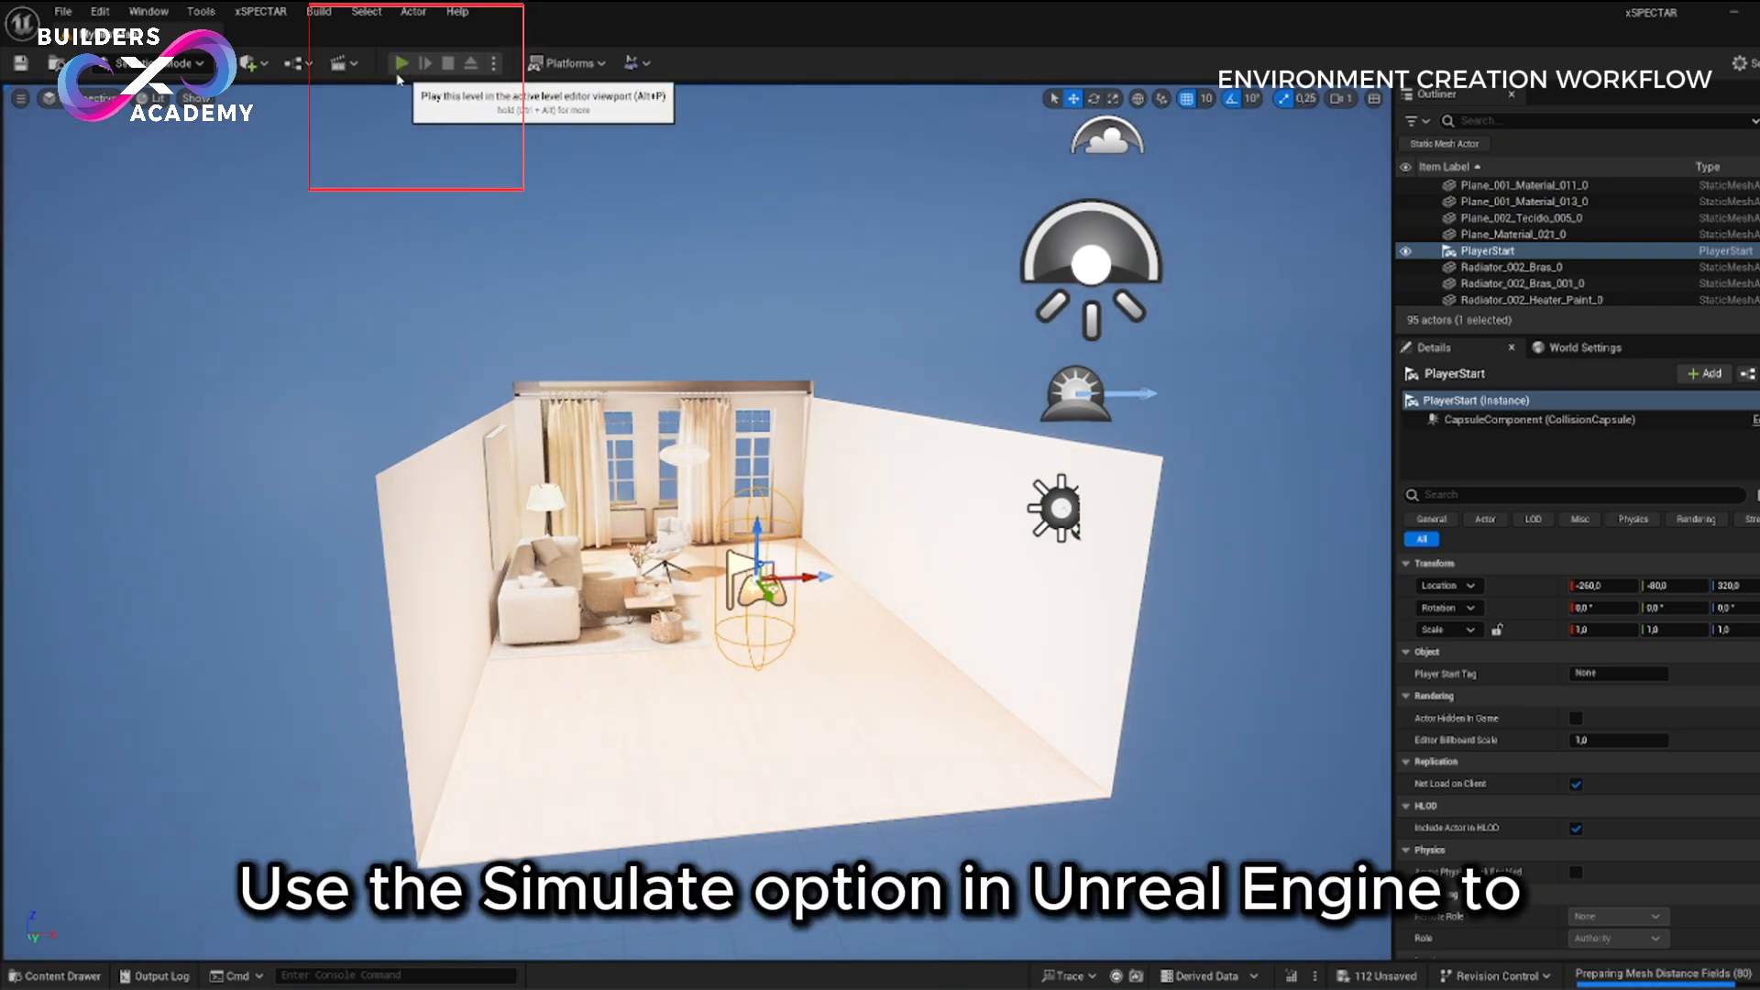
- Play the level in the viewport and walk the character around the living room to test the spawn point and collisions
{"action": "left_click", "coordinate": [401, 63]}
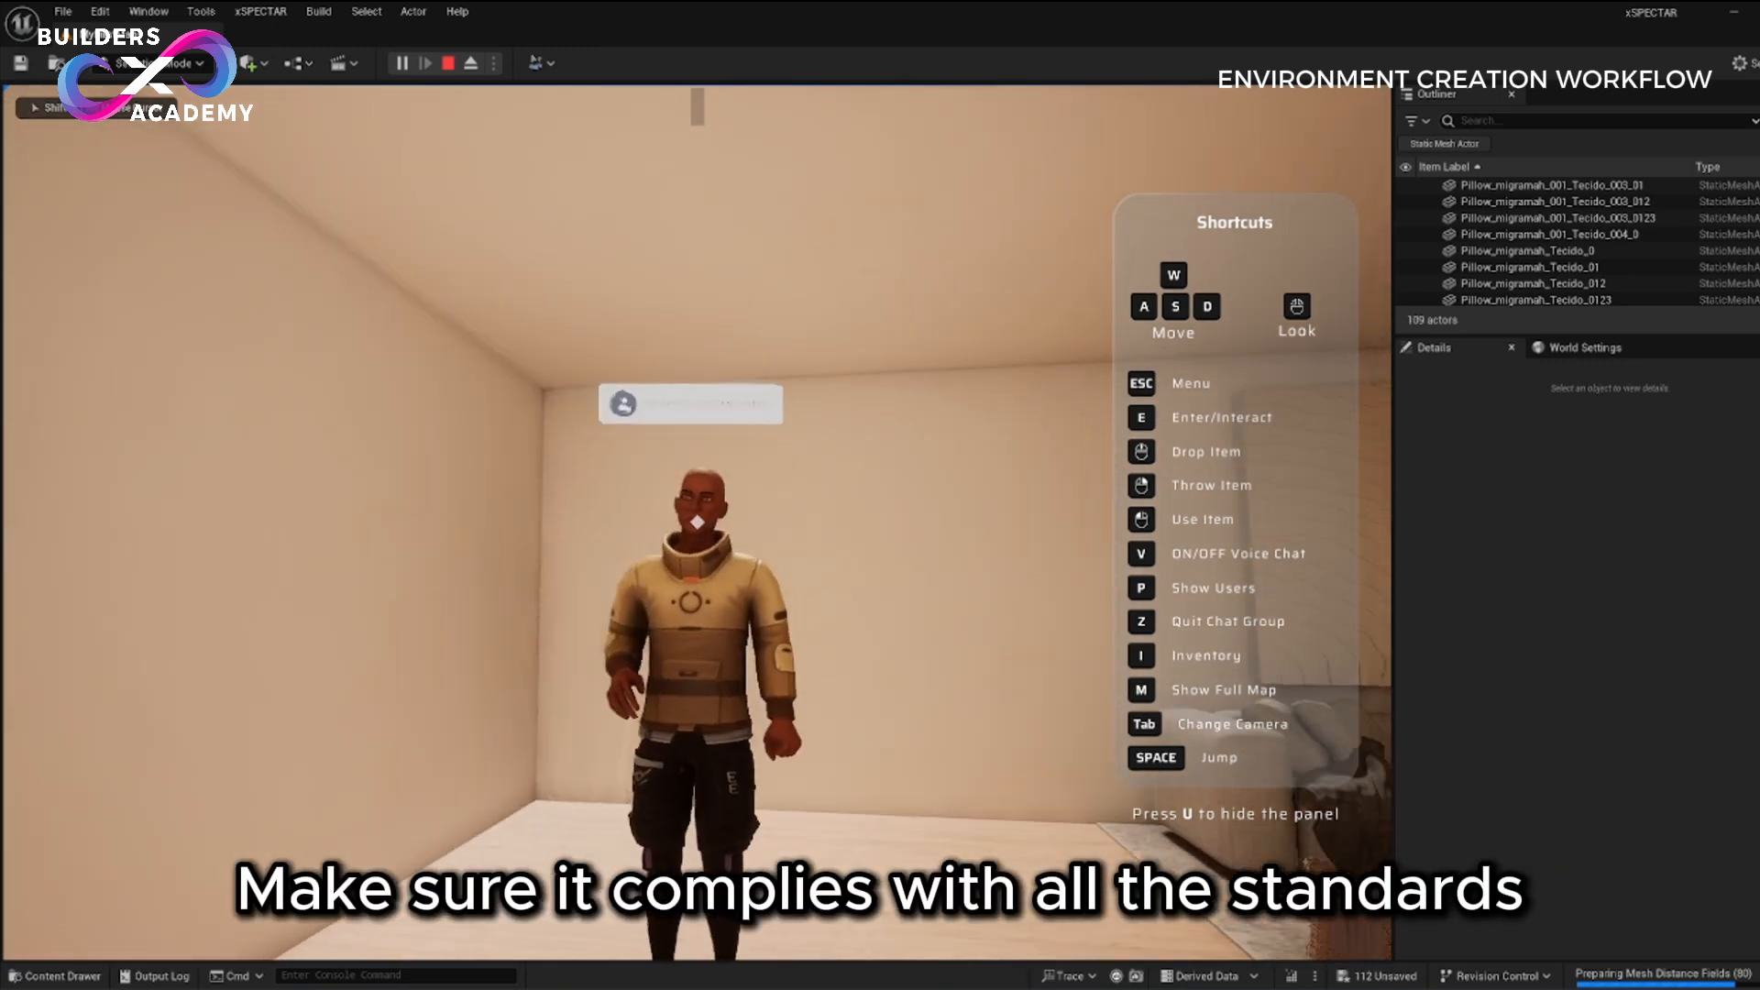
{"action": "key", "text": "w"}
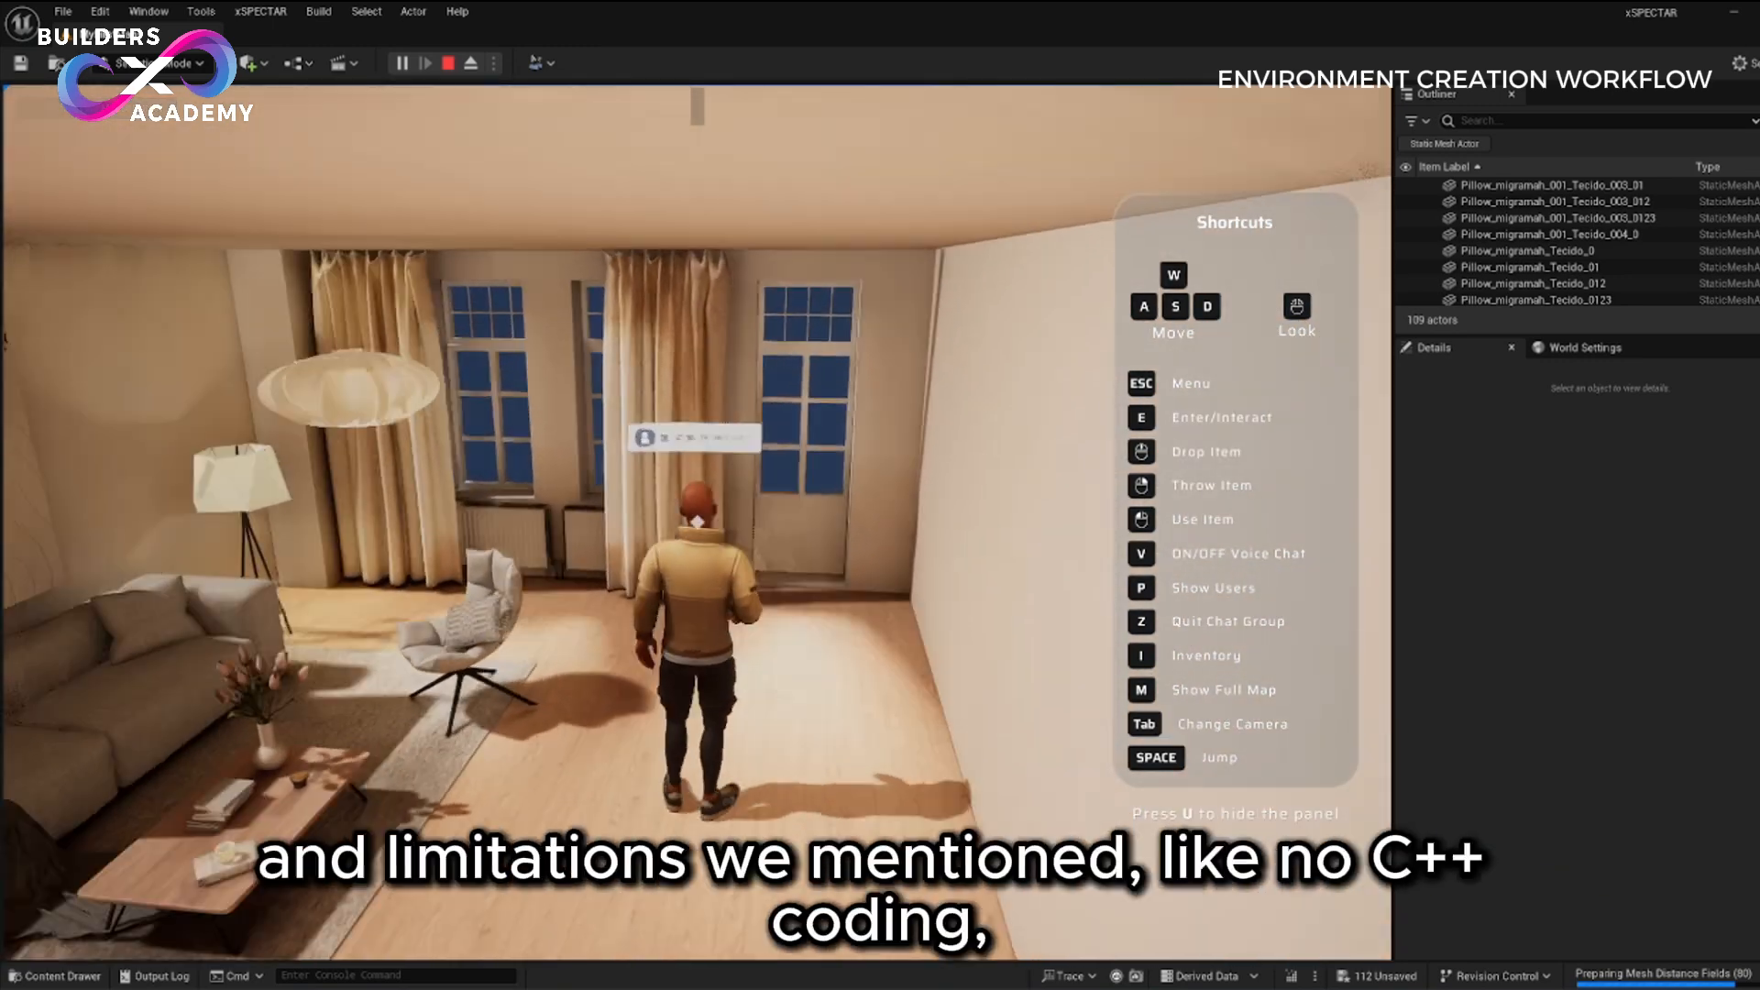
{"action": "key", "text": "w"}
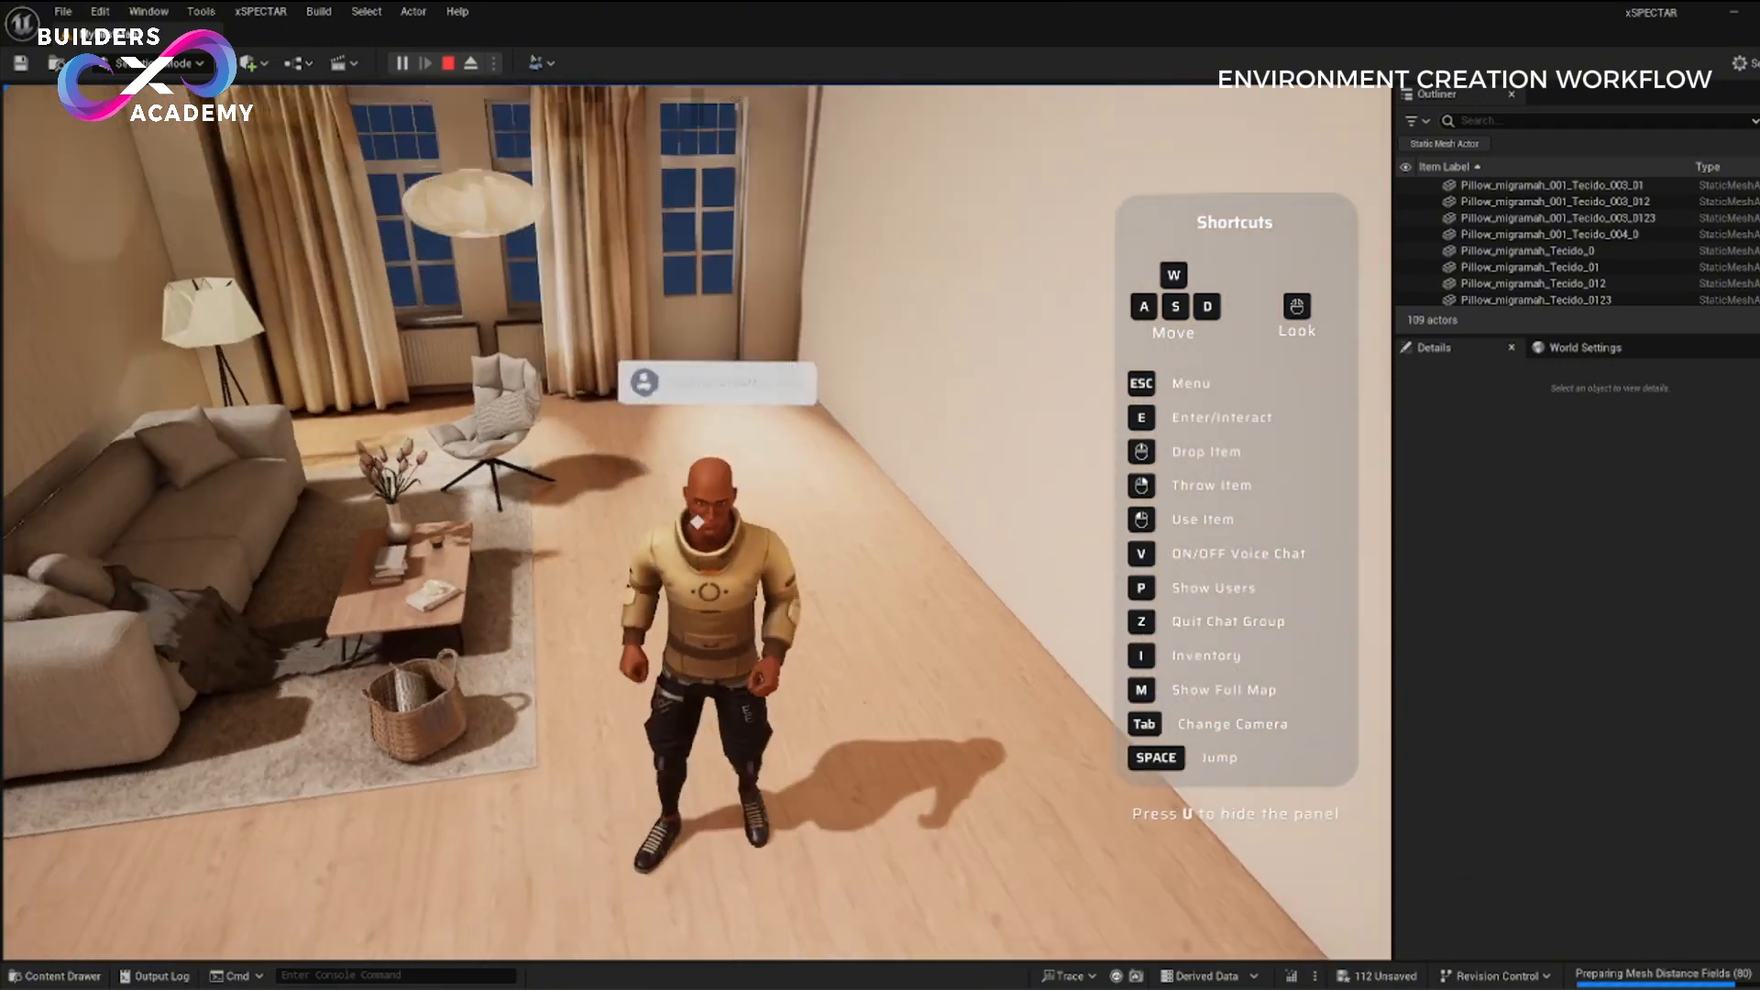
{"action": "key", "text": "w"}
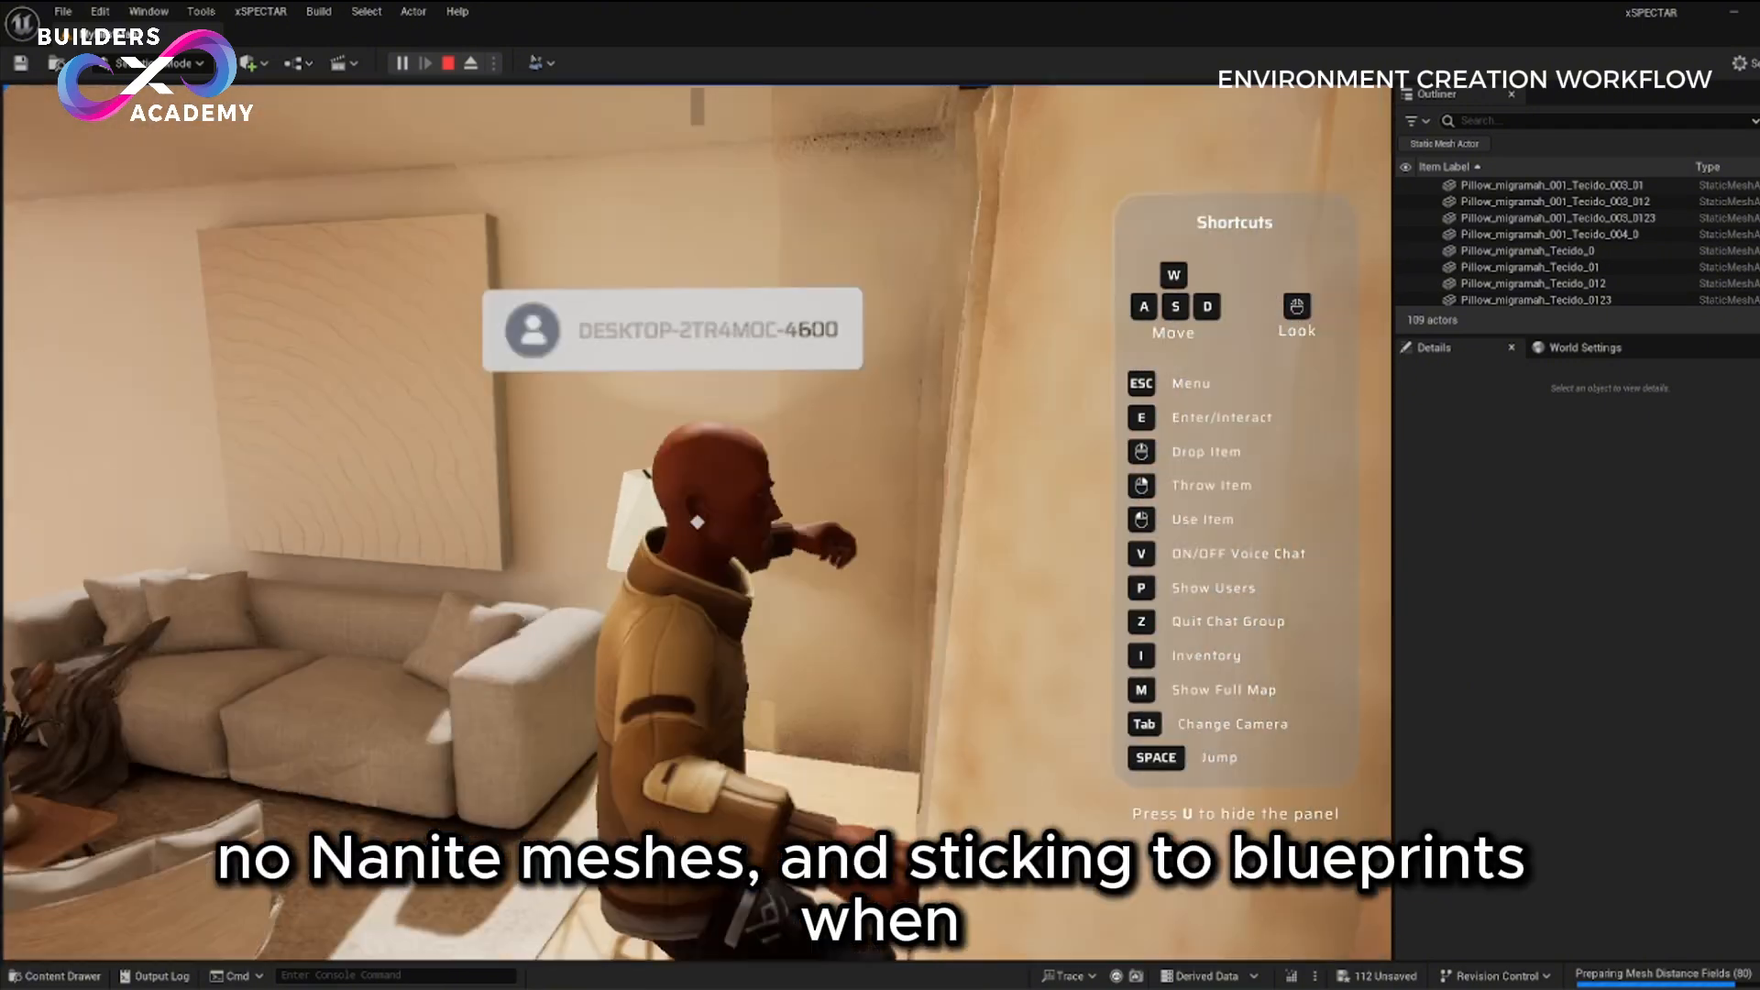
{"action": "key", "text": "w"}
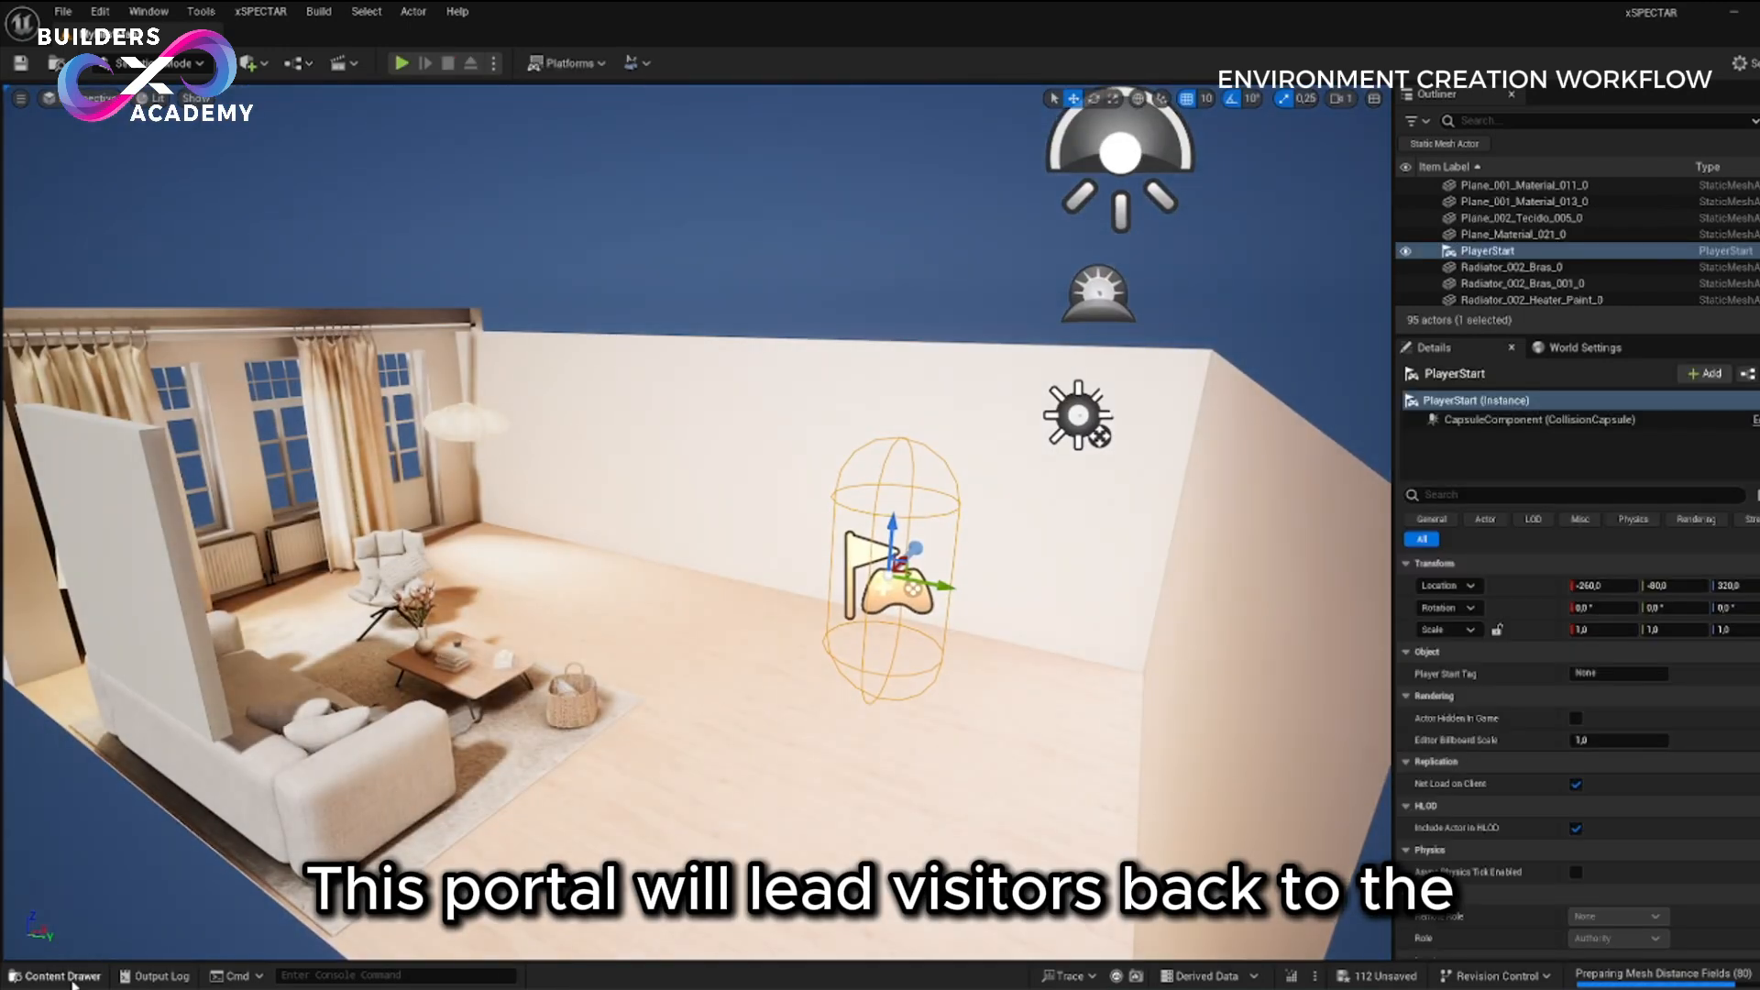
- Create a folder named PORTAL in the MyFirstMod Content folder
{"action": "left_click", "coordinate": [63, 976]}
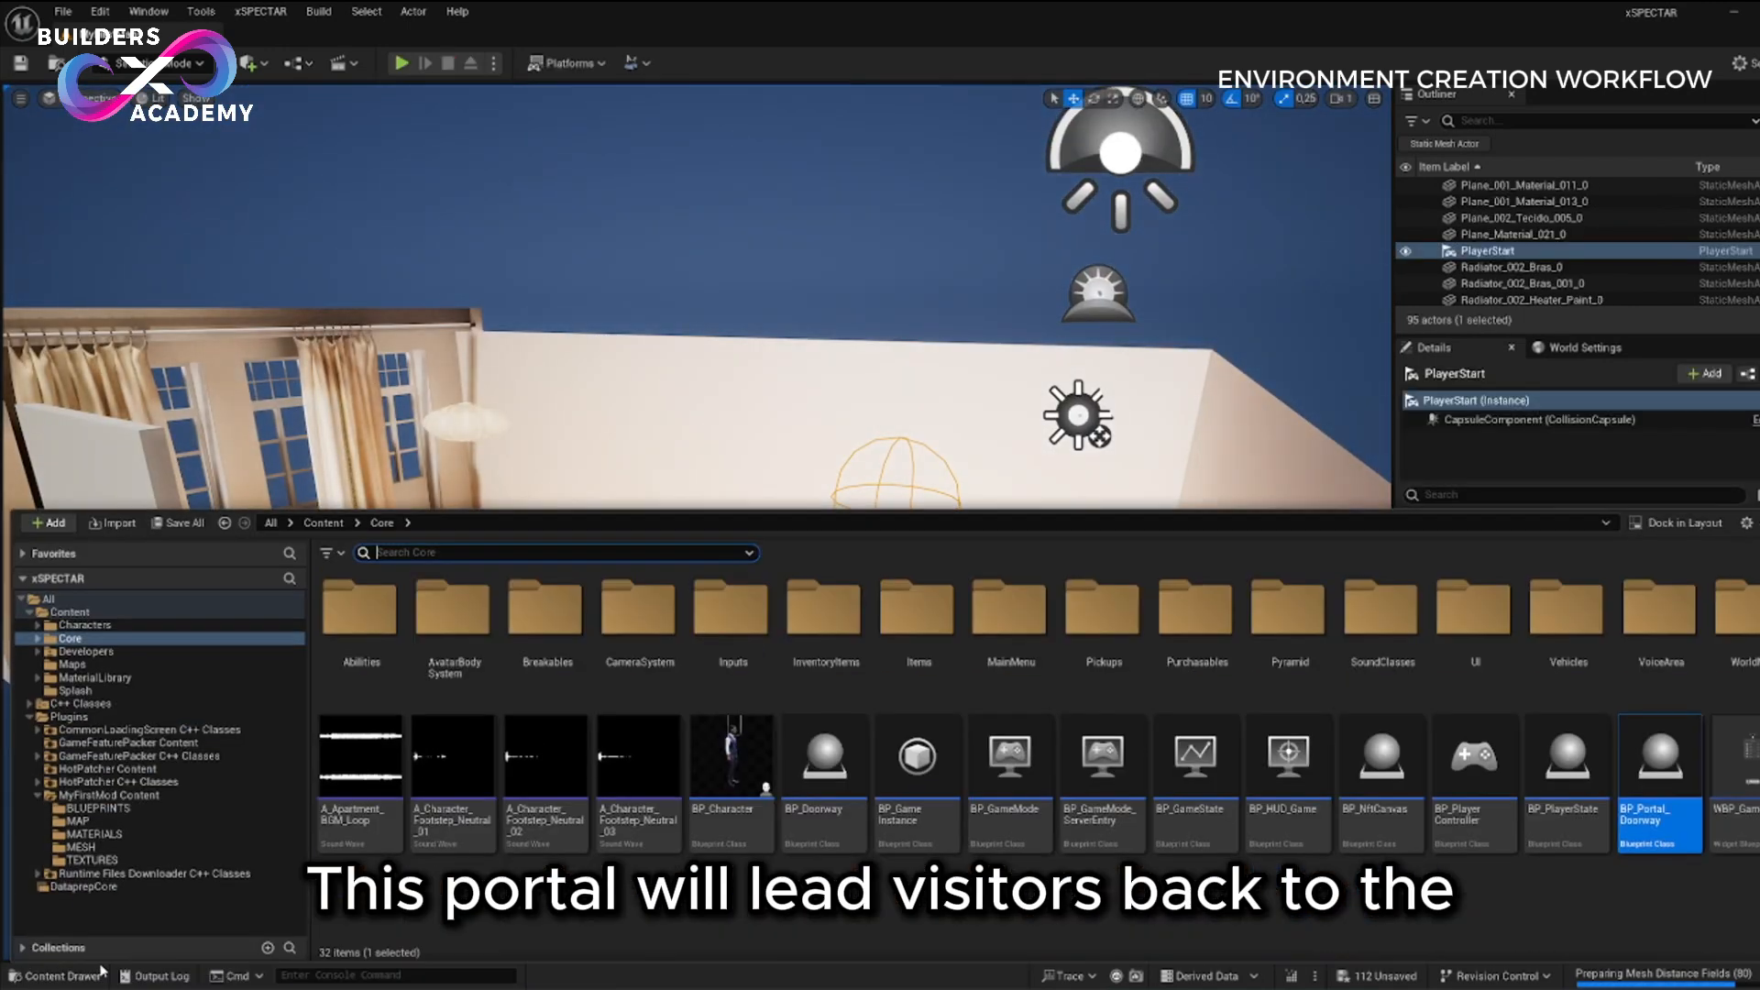
{"action": "left_click", "coordinate": [92, 836]}
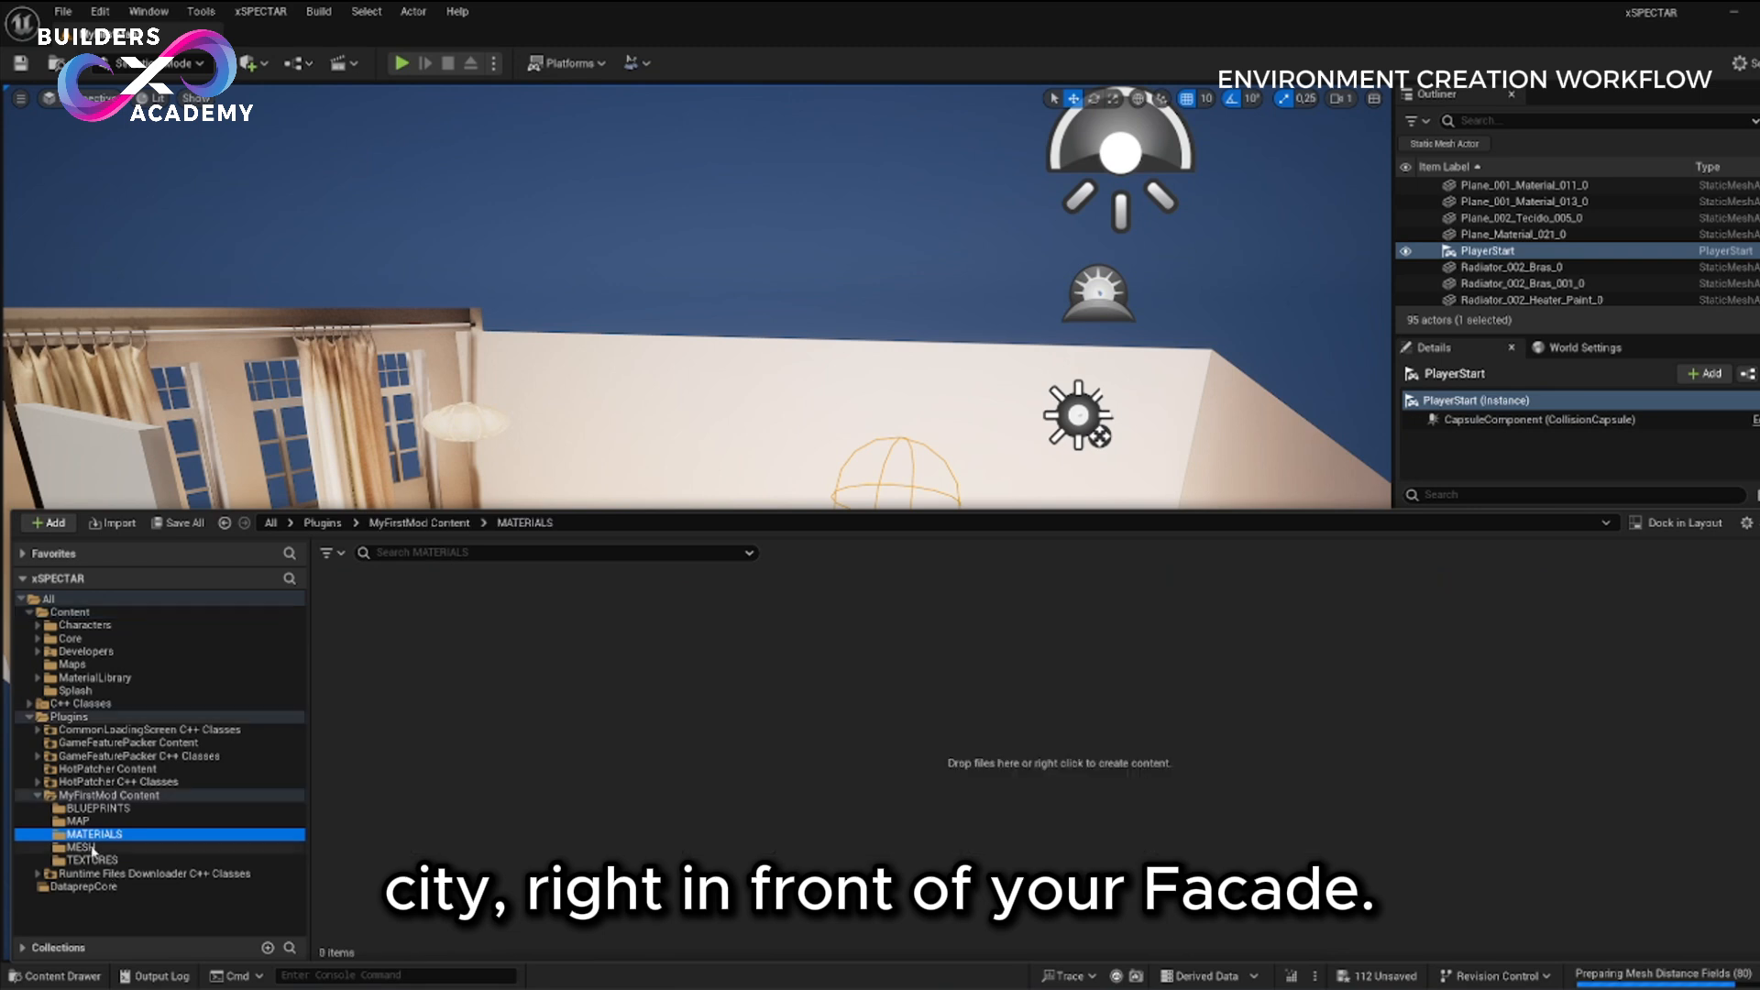
{"action": "left_click", "coordinate": [74, 796]}
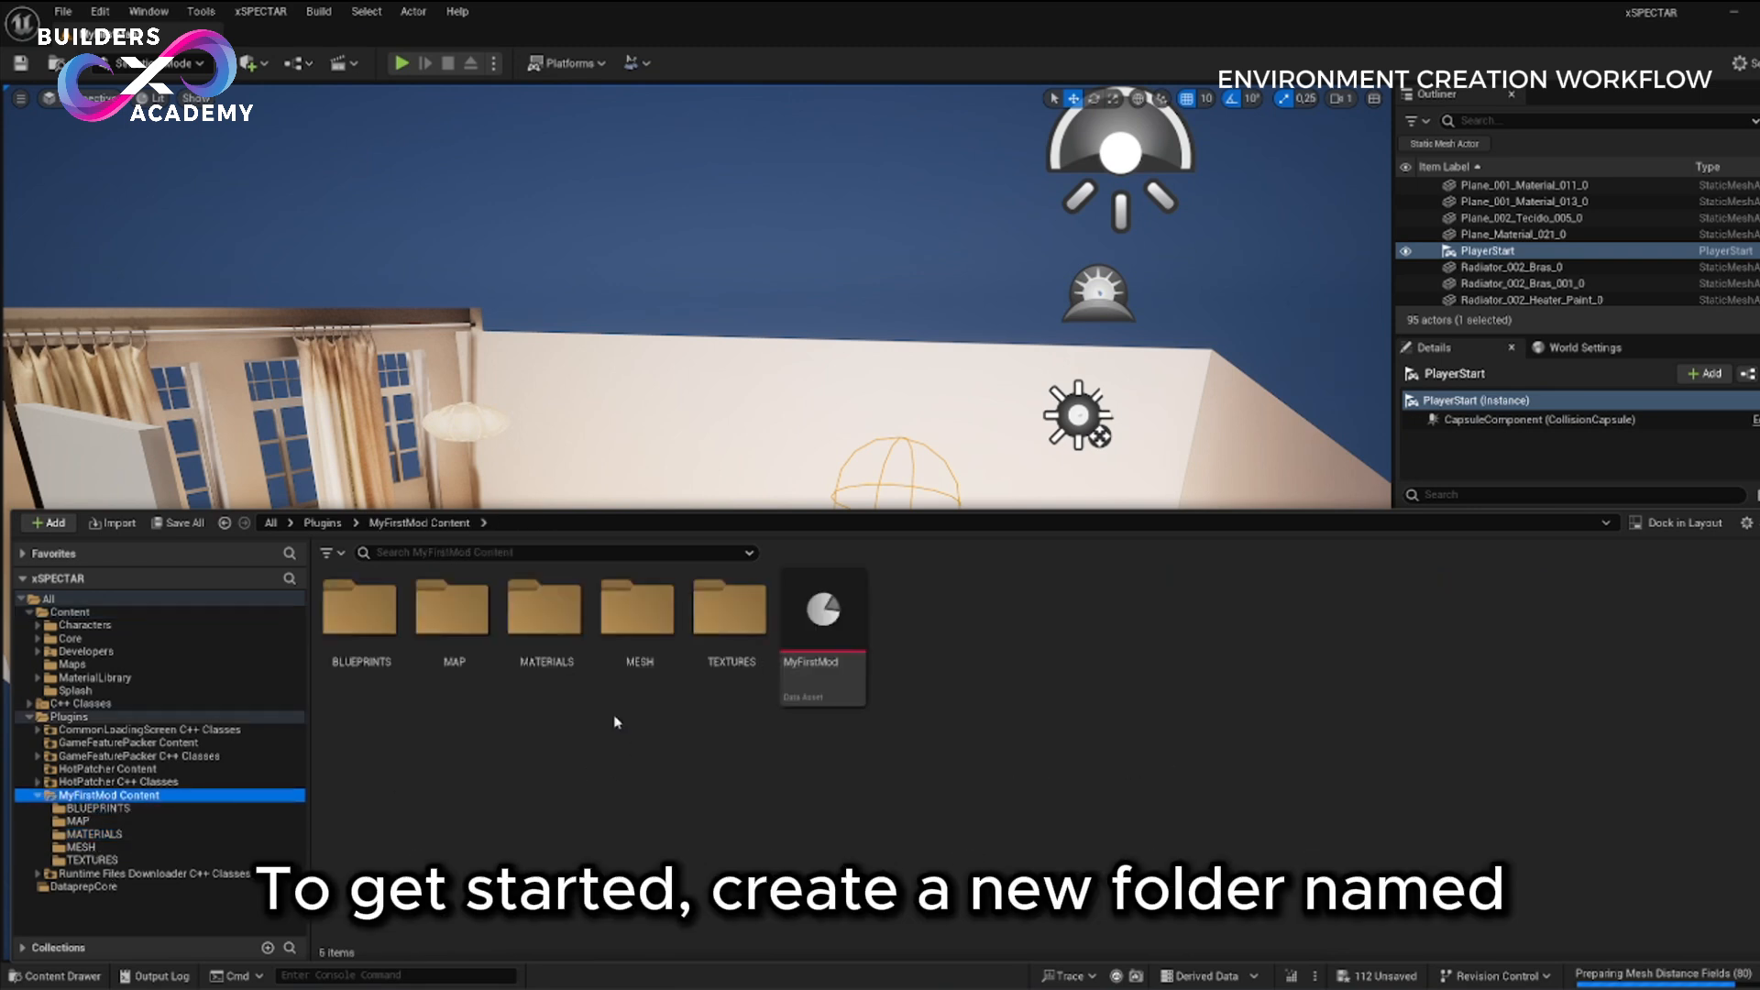
{"action": "right_click", "coordinate": [592, 766]}
{"action": "left_click", "coordinate": [654, 348]}
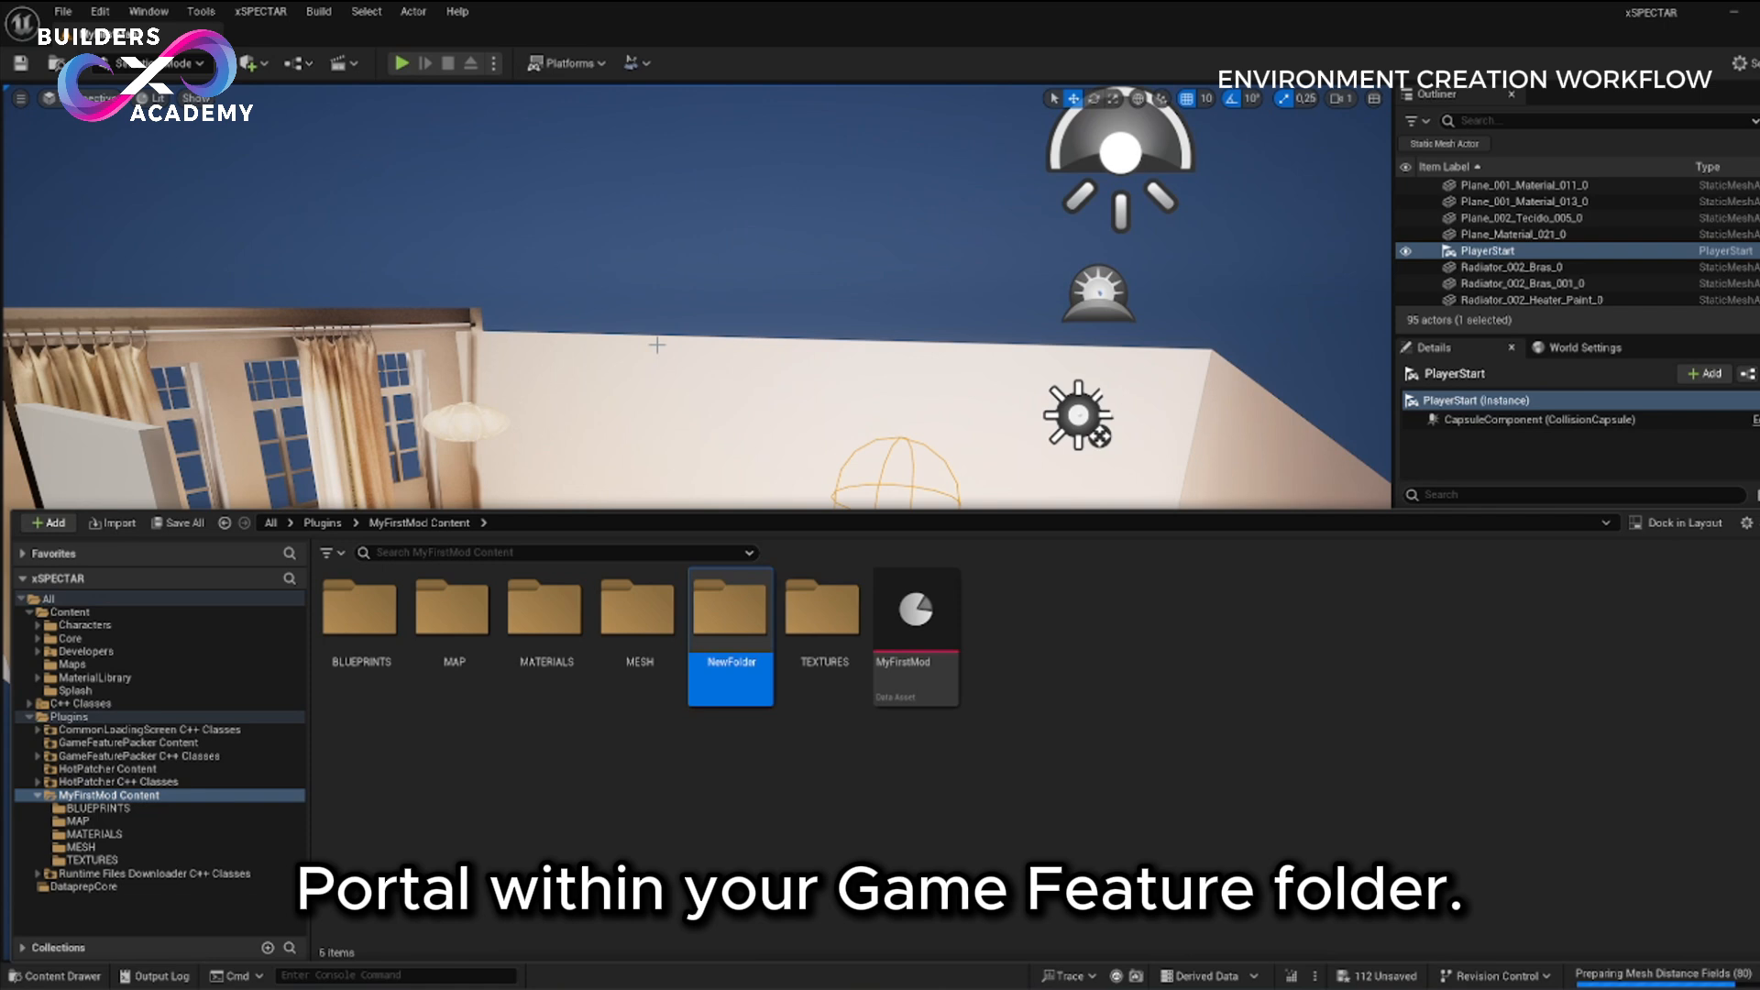
{"action": "type", "text": "PORTAL"}
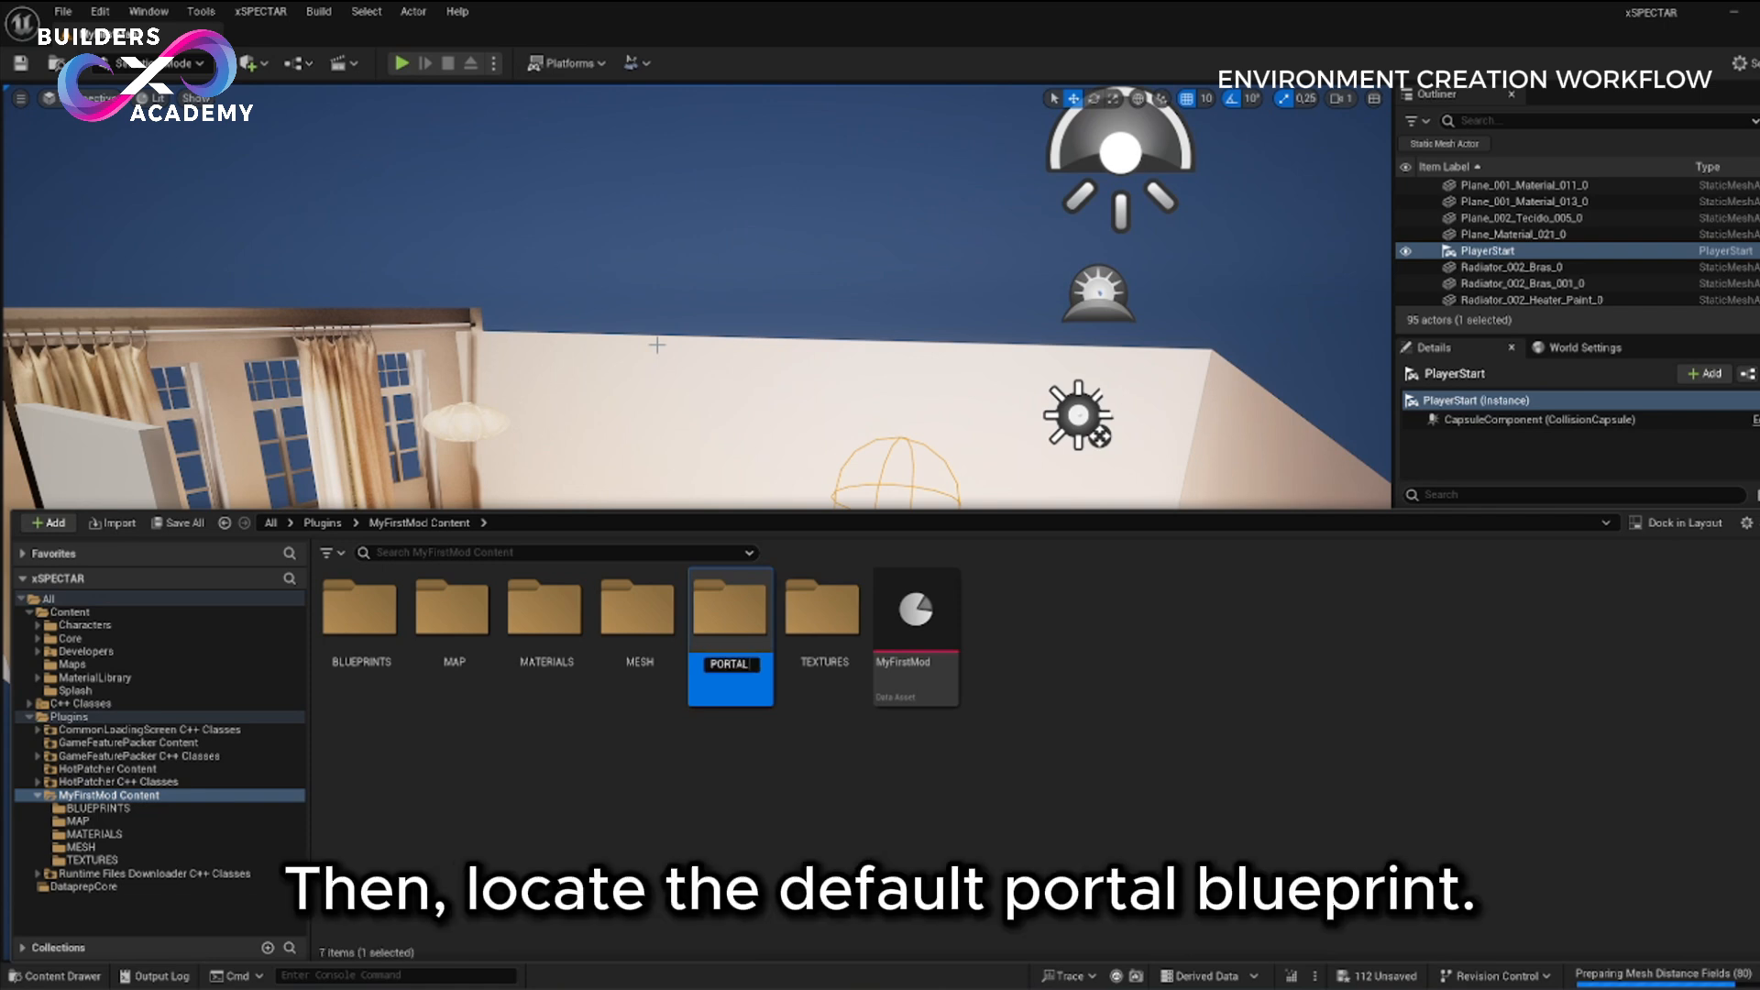
- Copy the BP_Portal_Doorway blueprint from the Core folder into the PORTAL folder of MyFirstMod Content
{"action": "left_click", "coordinate": [77, 641]}
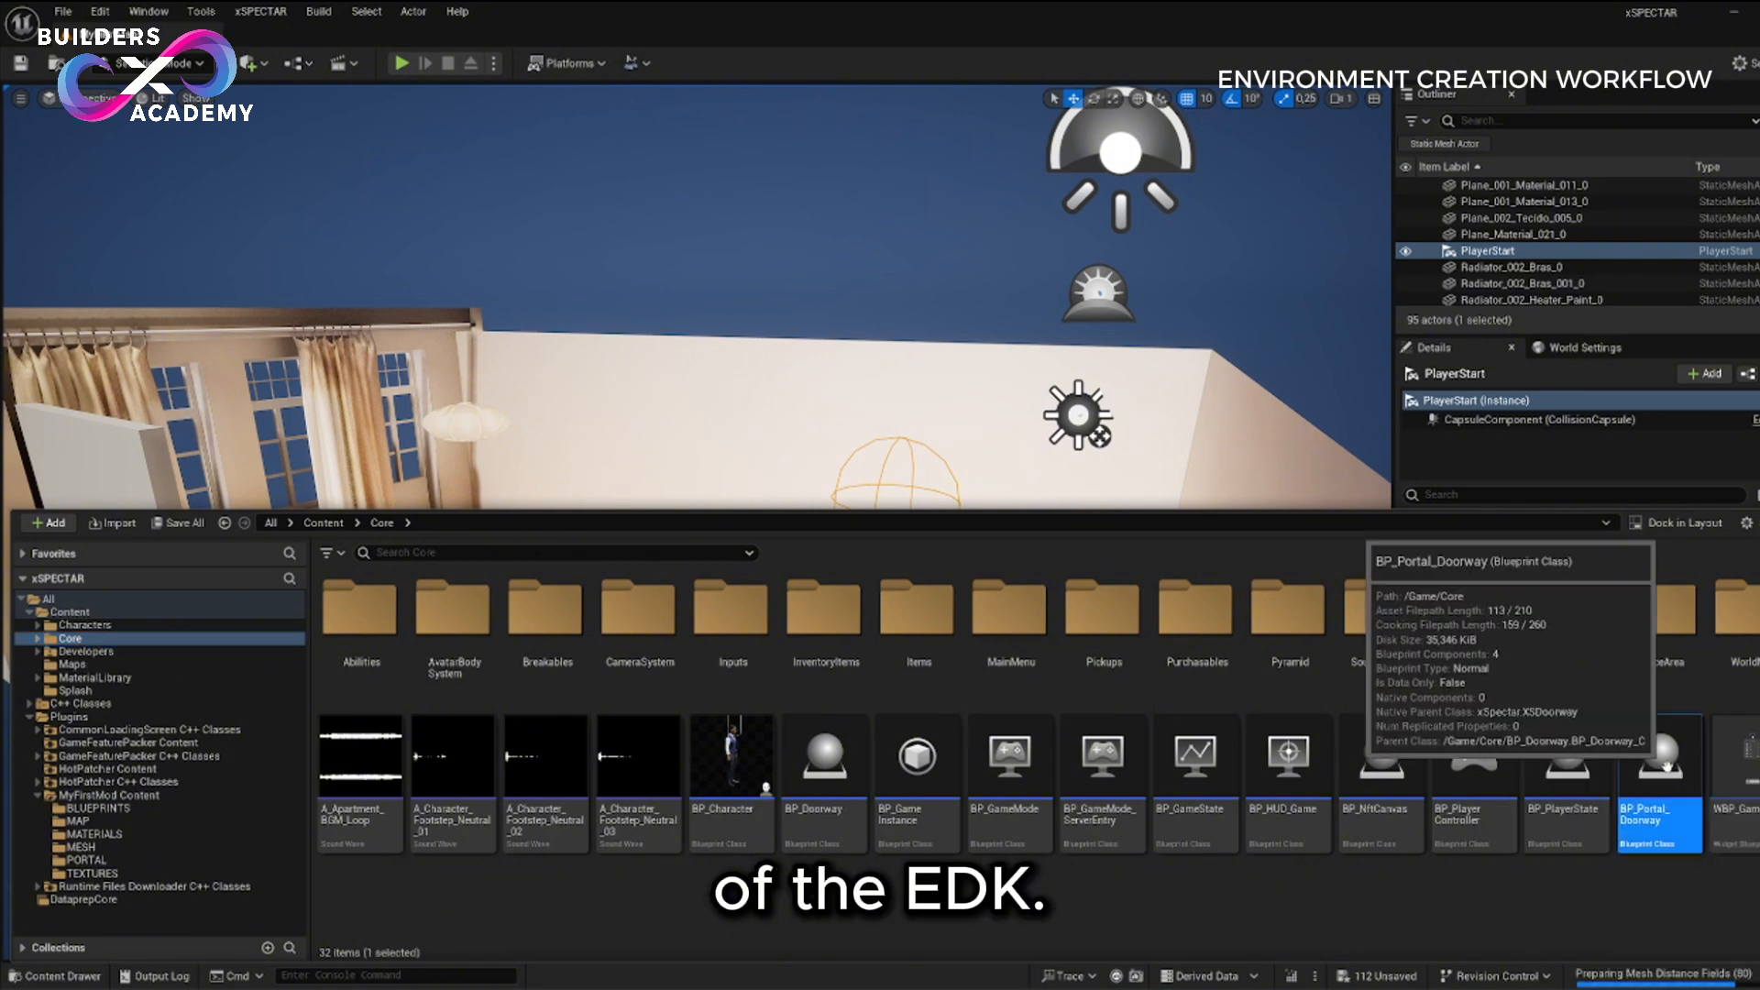
{"action": "left_click", "coordinate": [1687, 796]}
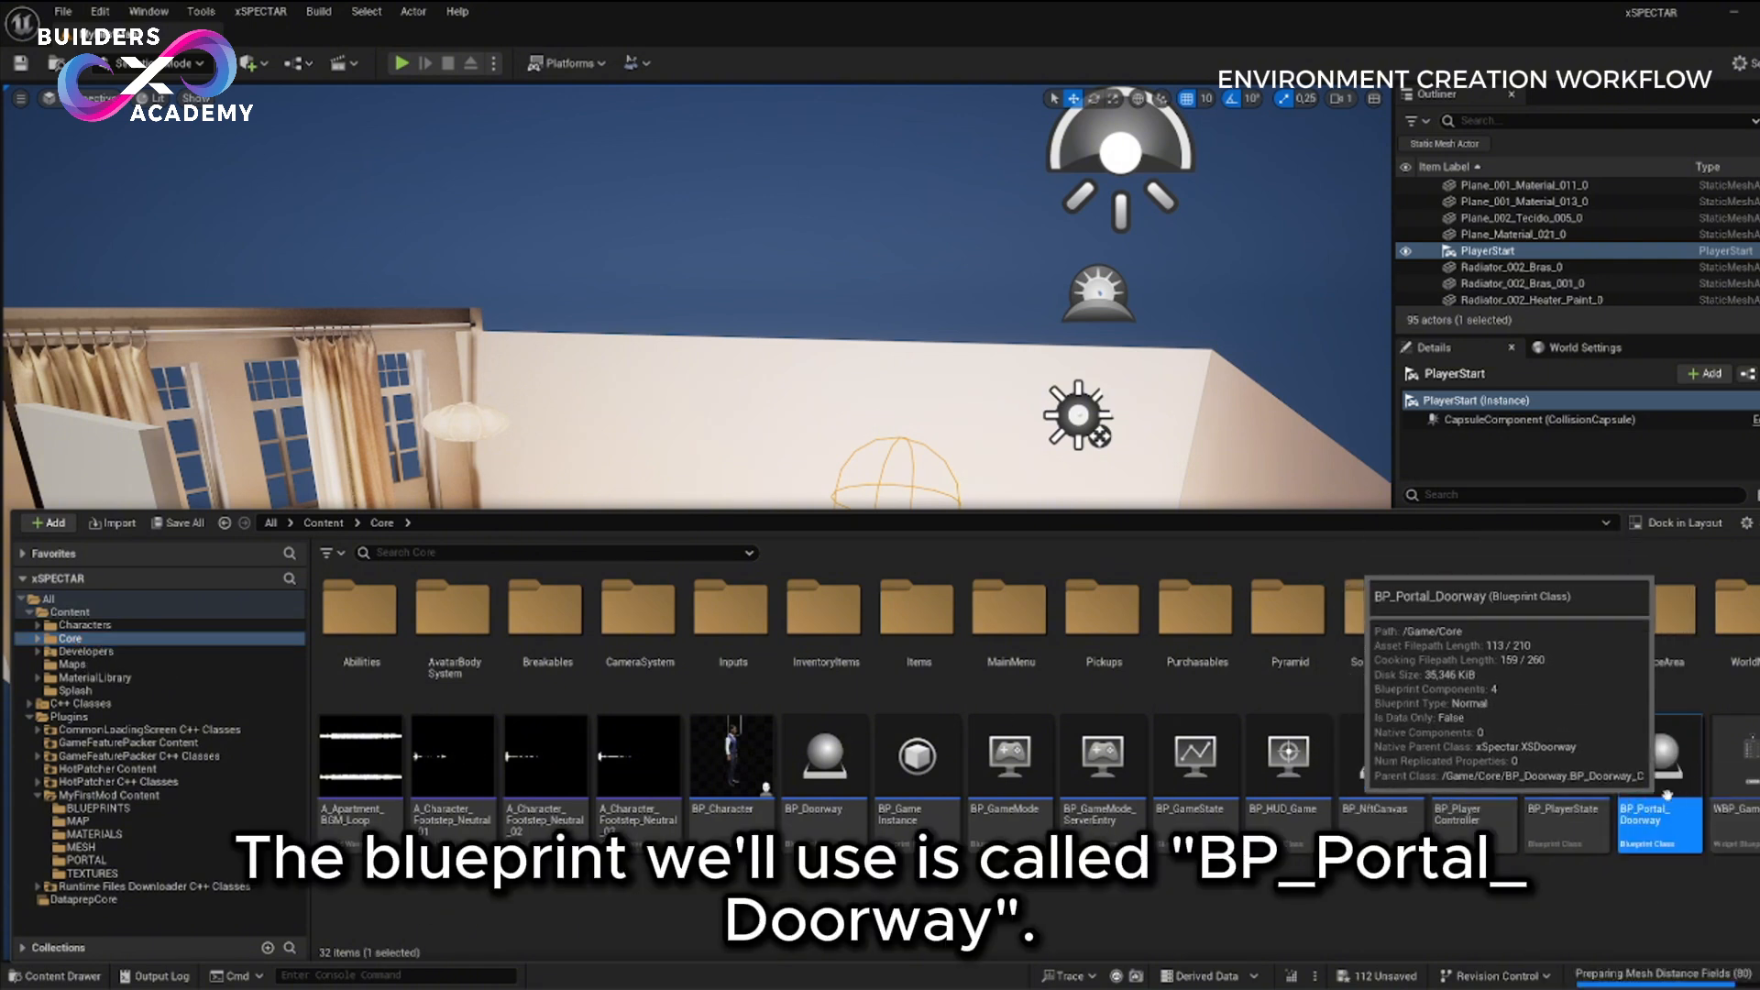
{"action": "left_click_drag", "start_coordinate": [1317, 792], "coordinate": [88, 811]}
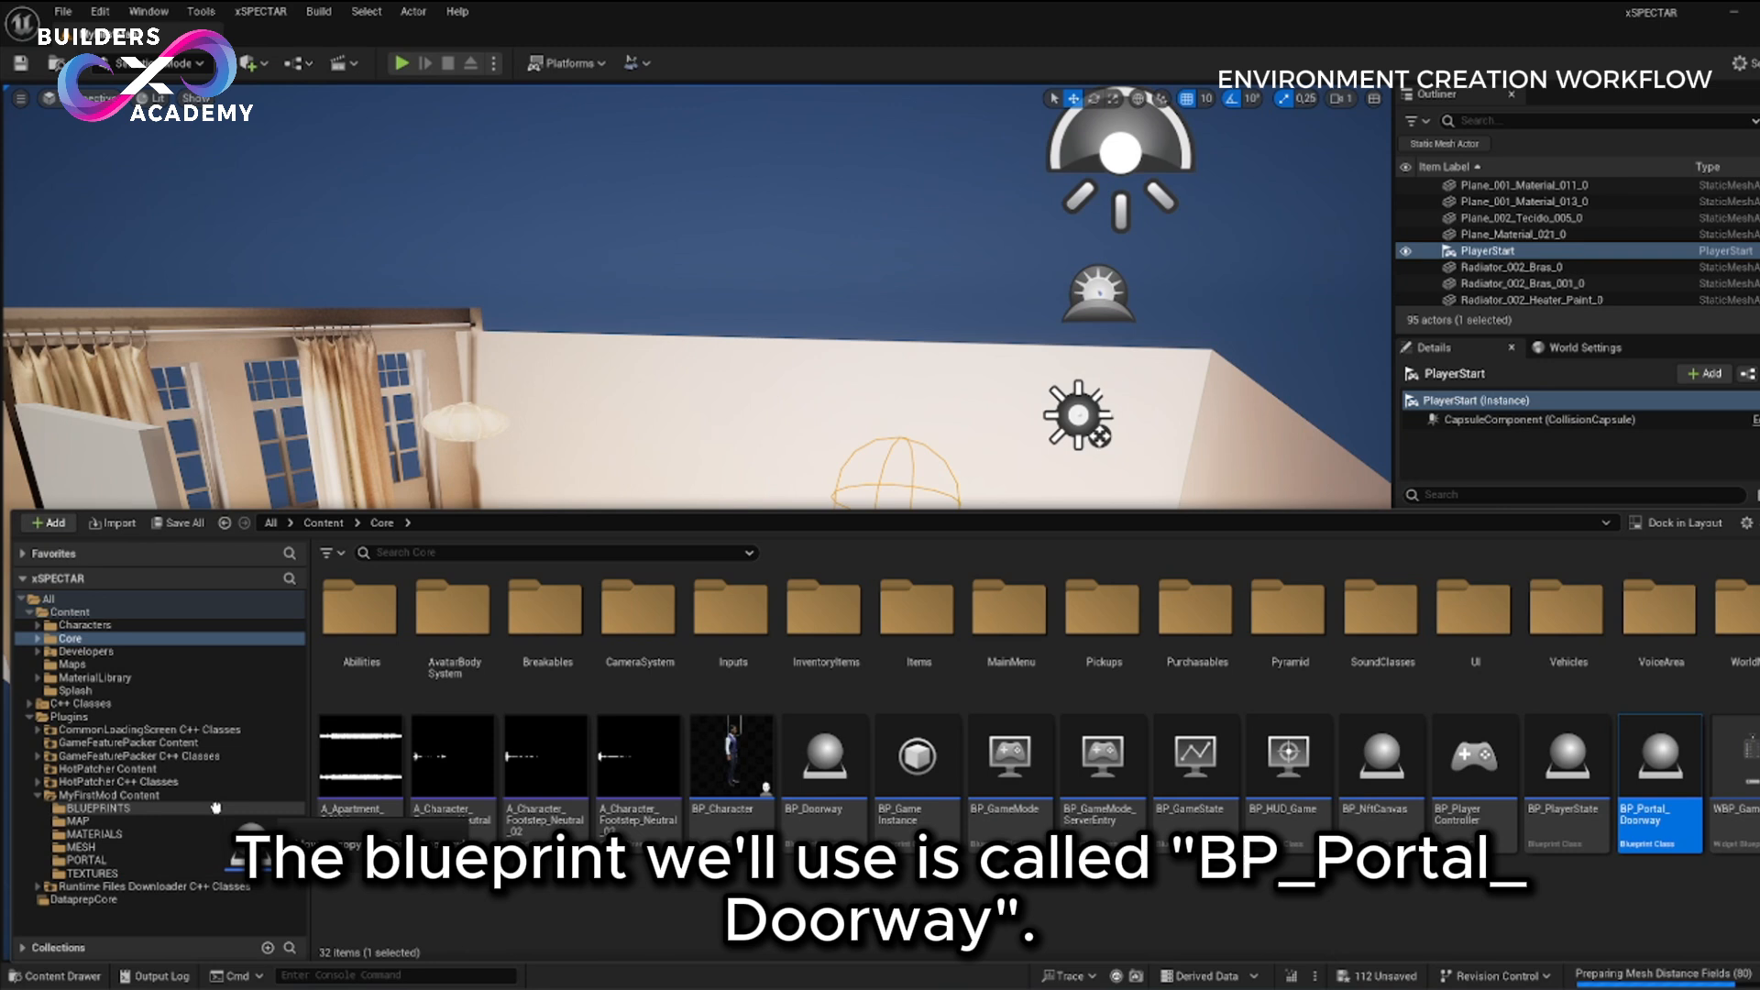
{"action": "left_click_drag", "start_coordinate": [216, 807], "coordinate": [173, 867]}
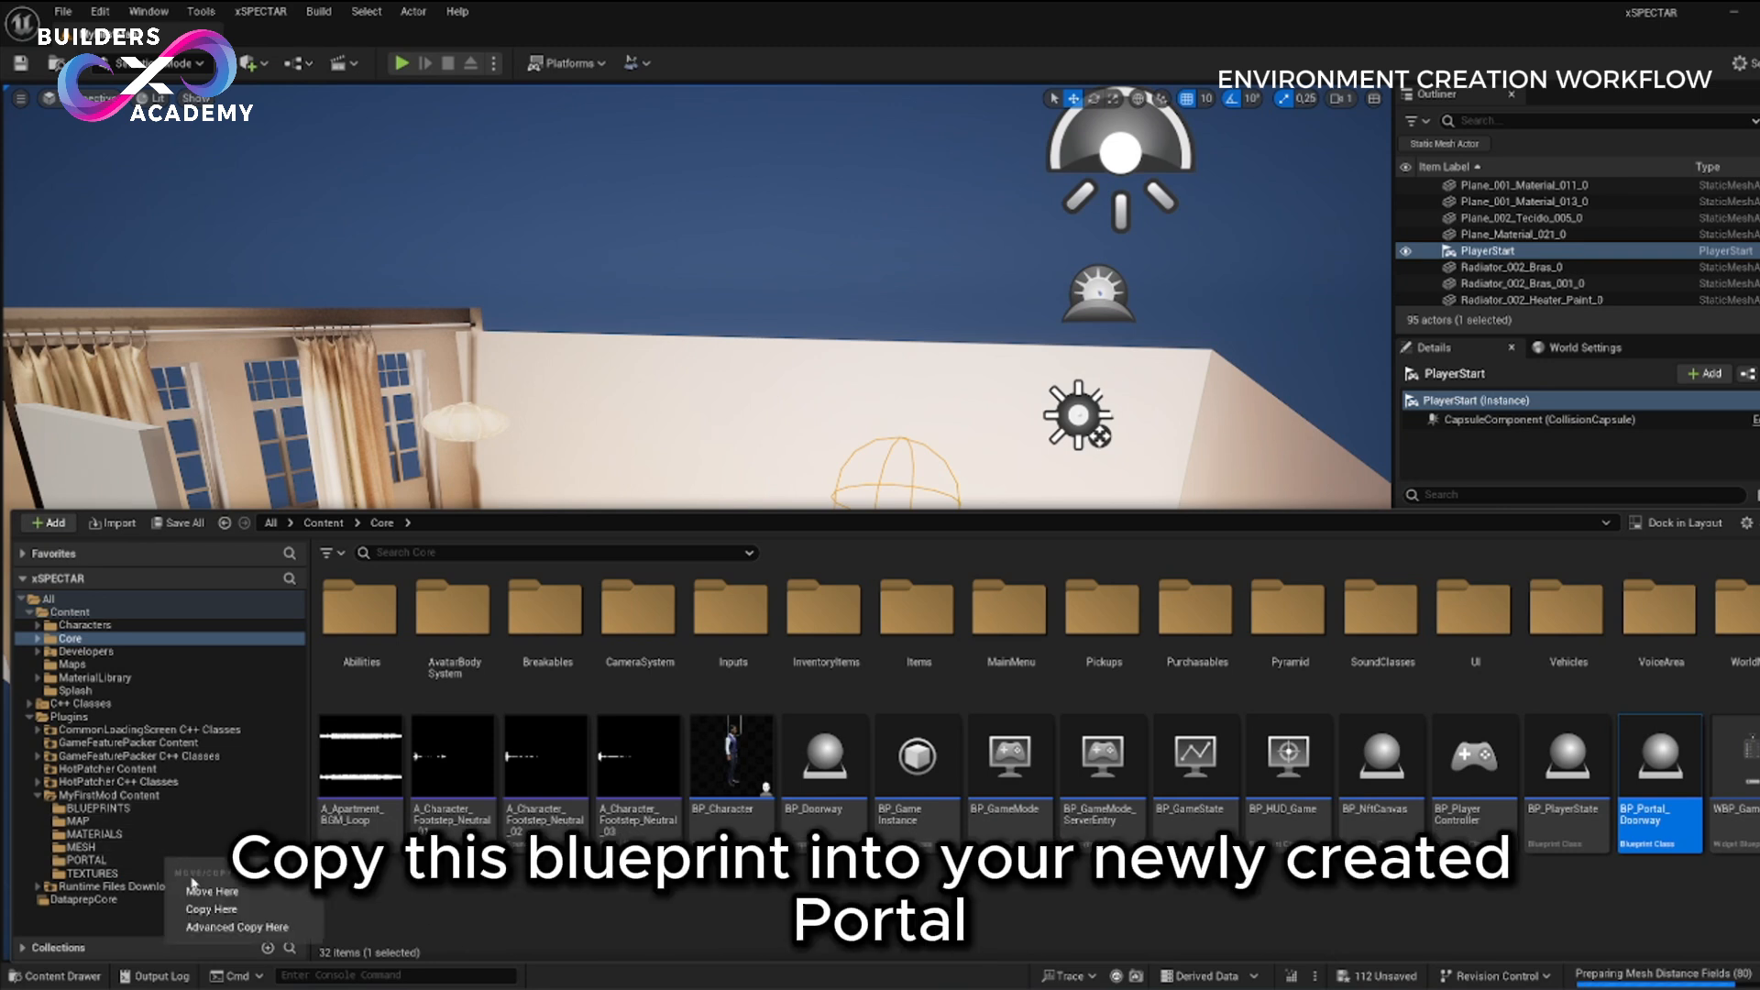
{"action": "left_click", "coordinate": [211, 909]}
- Rename the copied doorway blueprint in the PORTAL folder as BP_Exit_Portal
{"action": "left_click", "coordinate": [108, 862]}
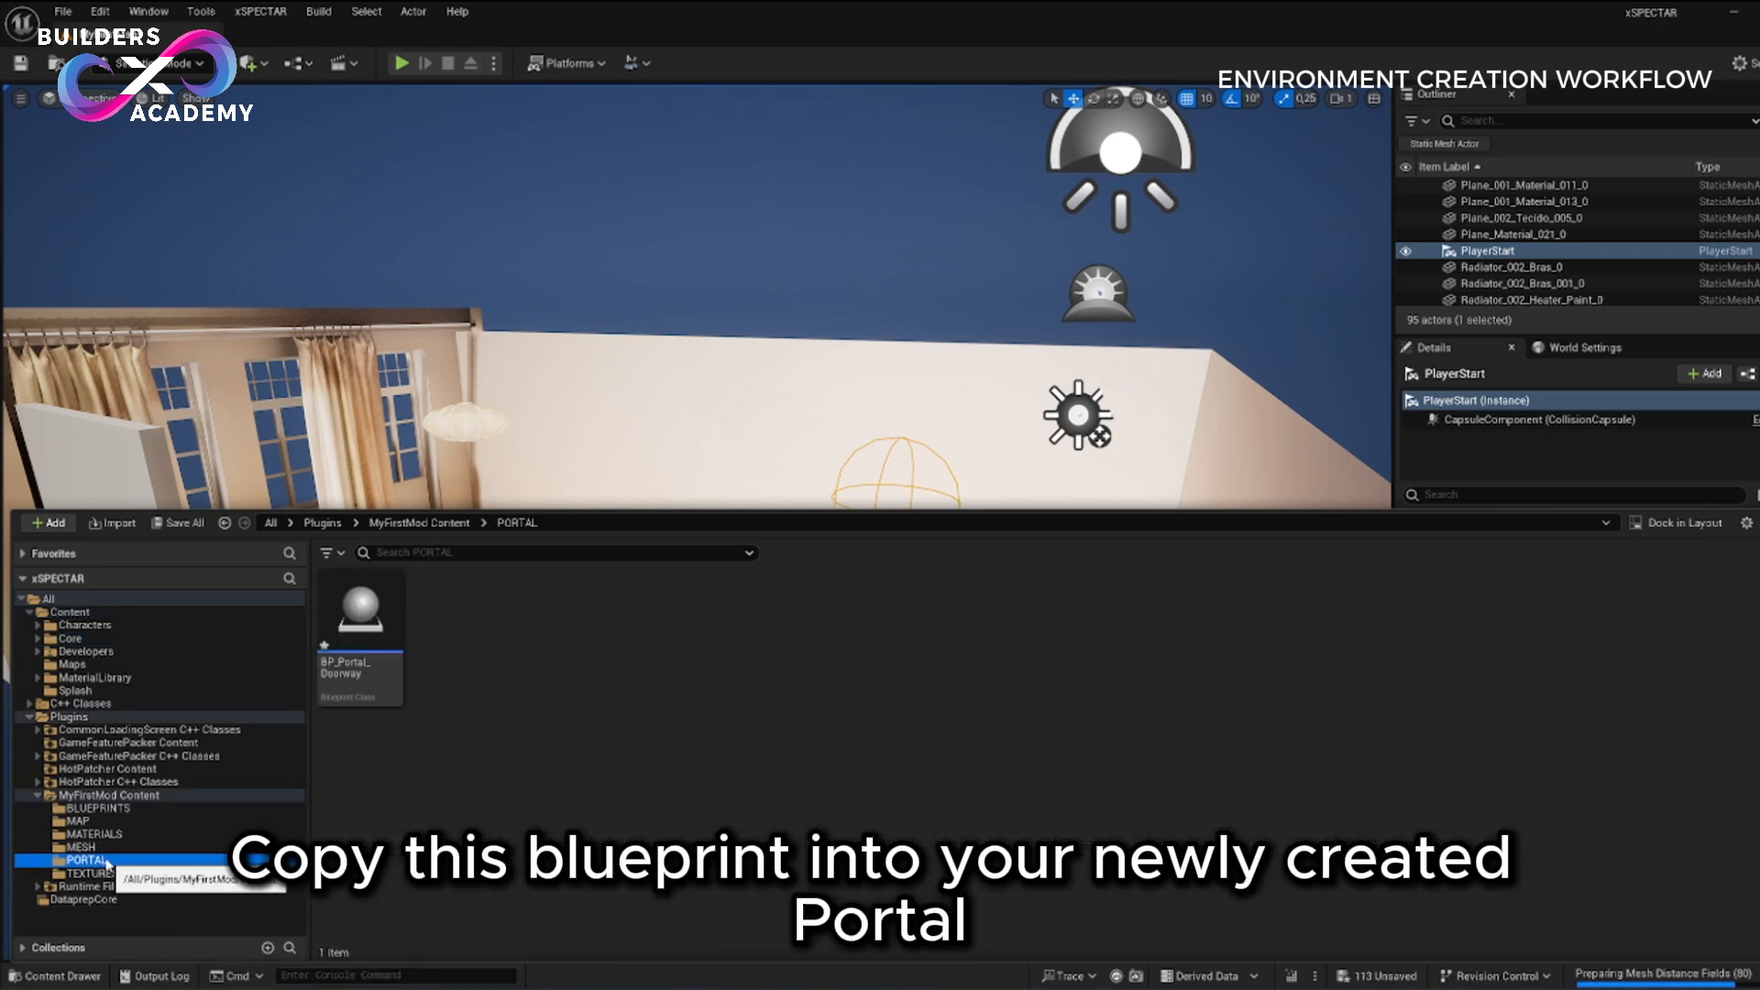
{"action": "right_click", "coordinate": [395, 658]}
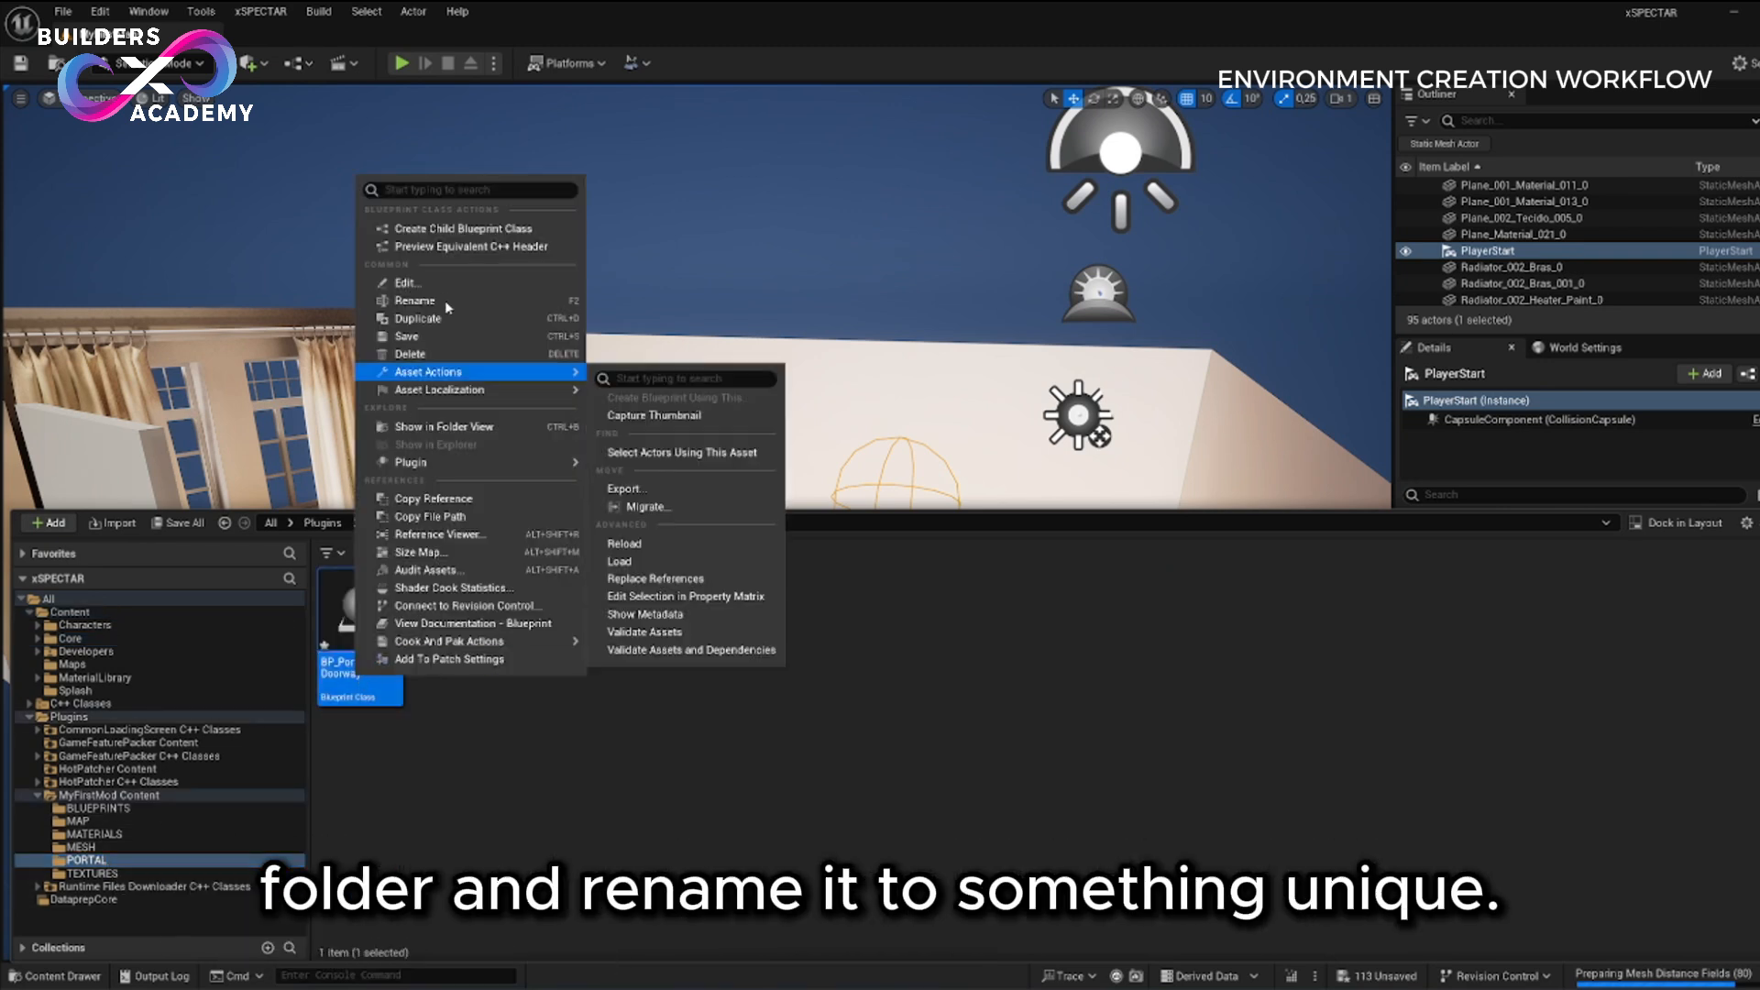
{"action": "left_click", "coordinate": [417, 301]}
{"action": "type", "text": "BP_Exit"}
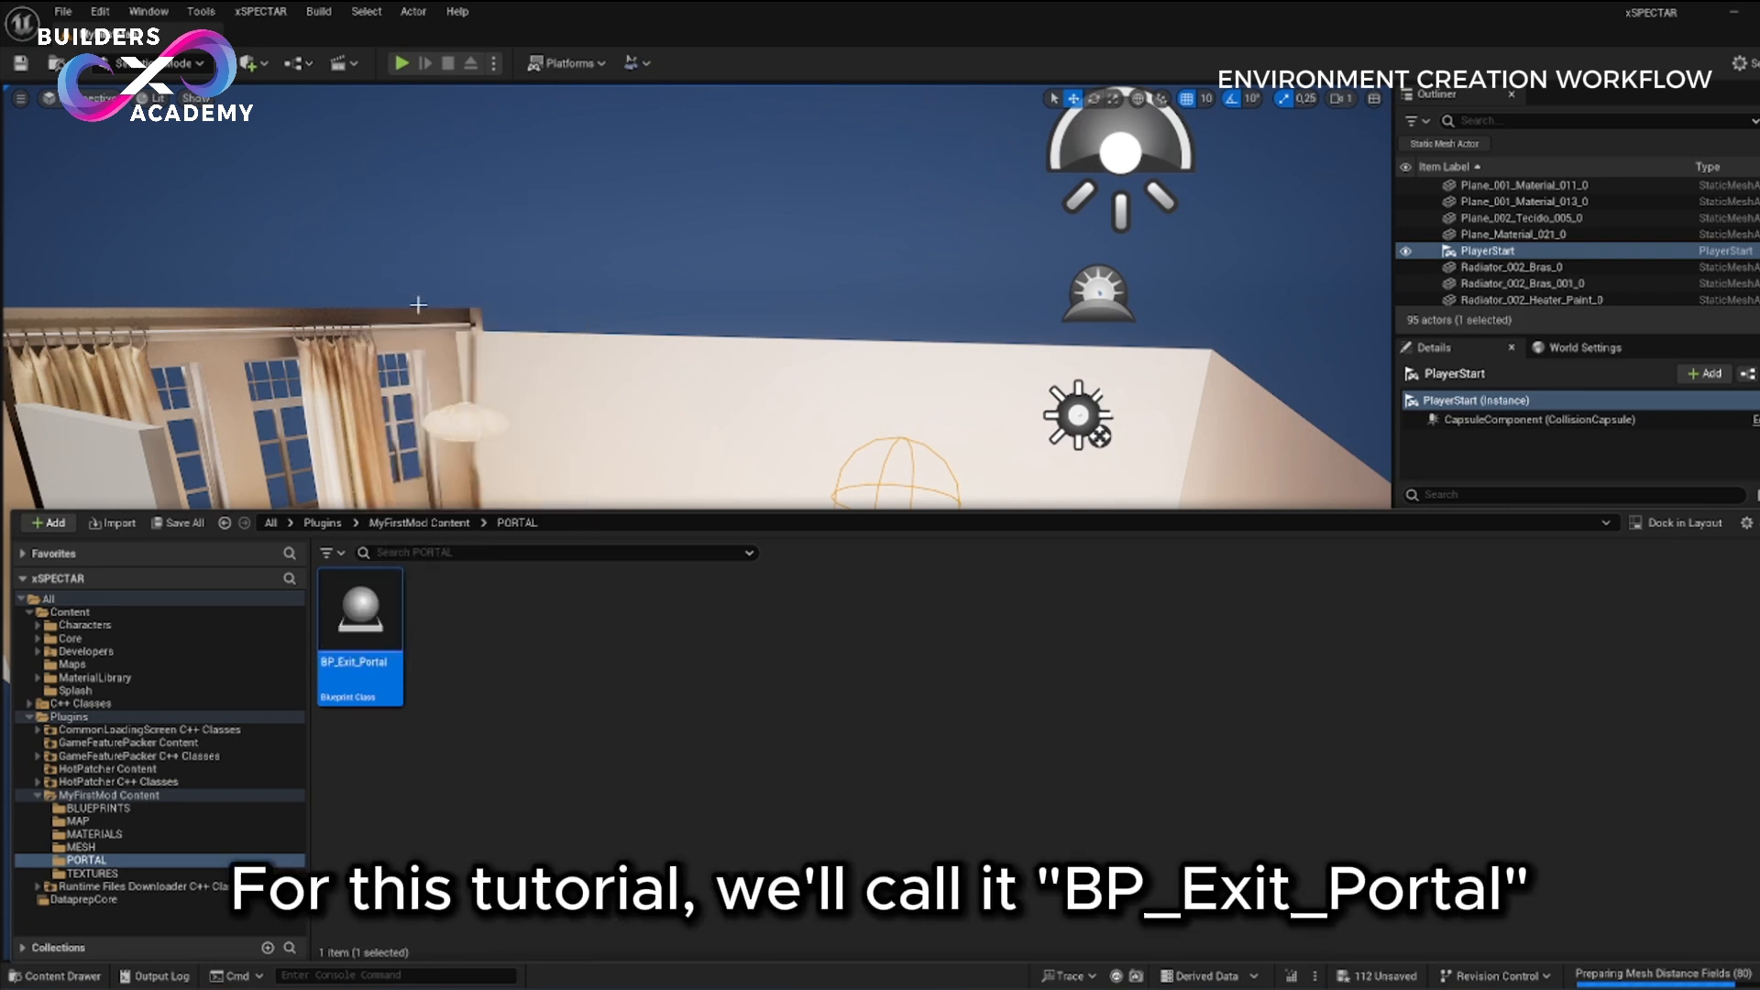
- Place BP_Exit_Portal against the long blank wall at X -20, Y -390, rotated 180° about the vertical axis so its text faces the room
{"action": "left_click_drag", "start_coordinate": [361, 623], "coordinate": [710, 482]}
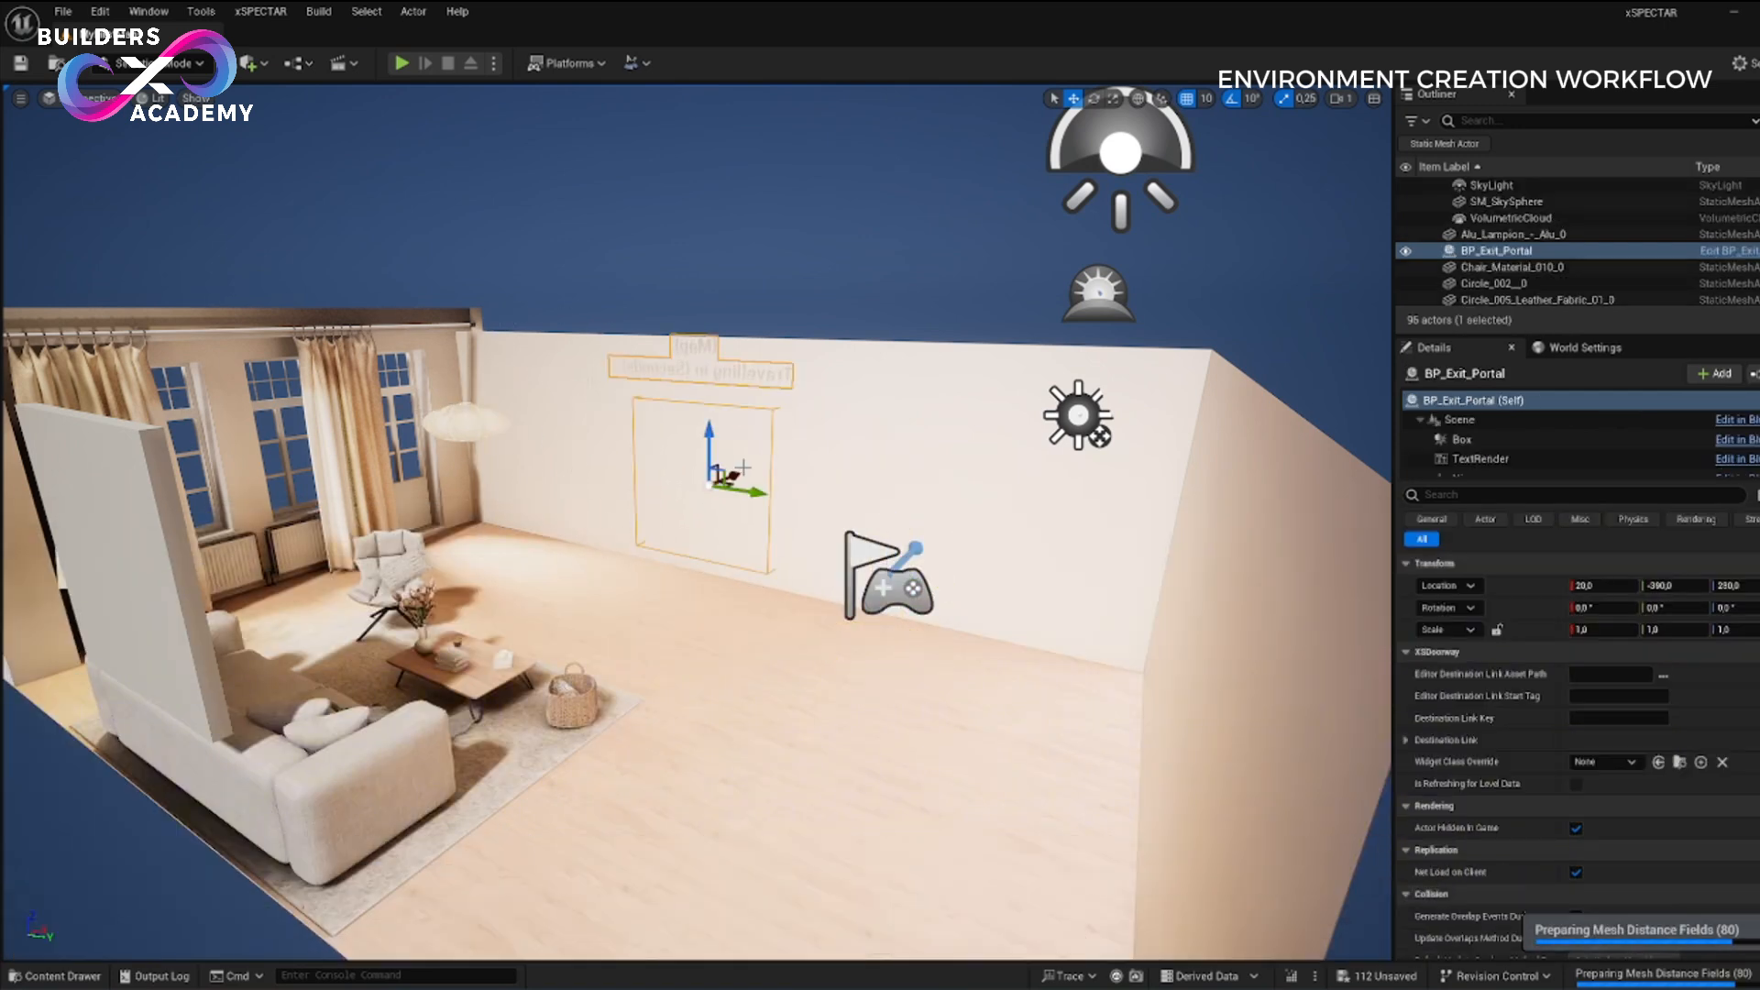
{"action": "key", "text": "e"}
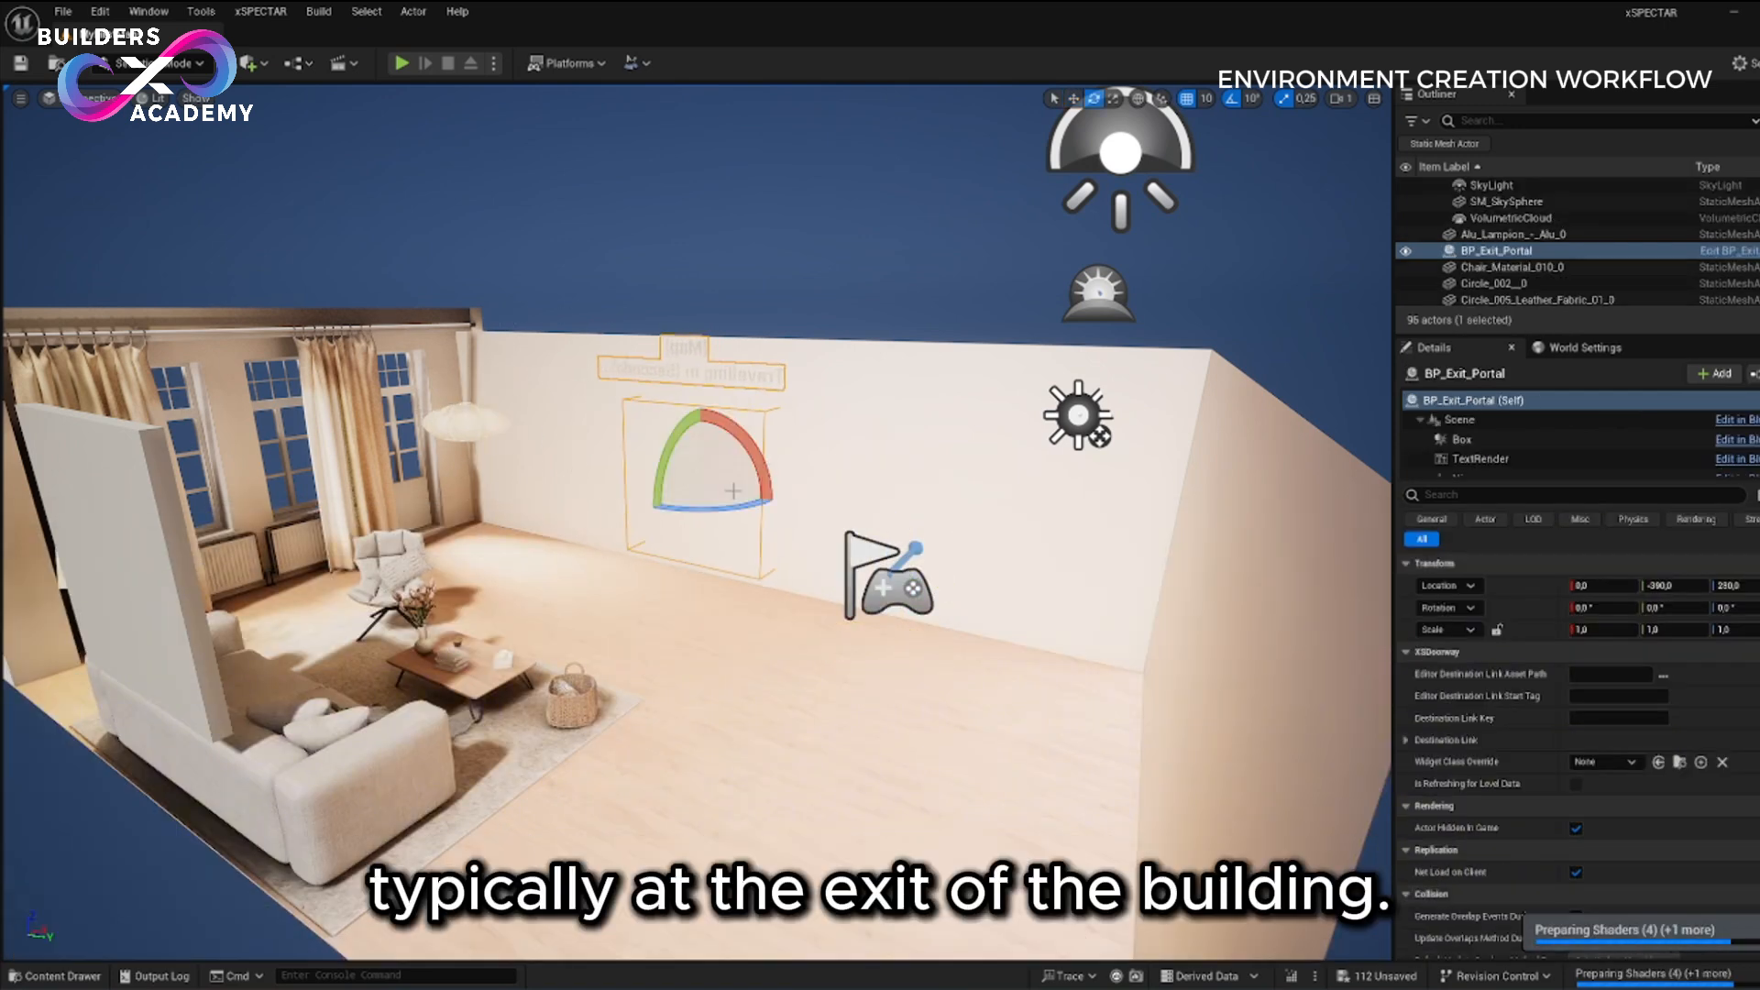
{"action": "left_click_drag", "start_coordinate": [733, 504], "coordinate": [794, 499]}
{"action": "right_click_drag", "start_coordinate": [794, 498], "coordinate": [777, 492]}
{"action": "key", "text": "w"}
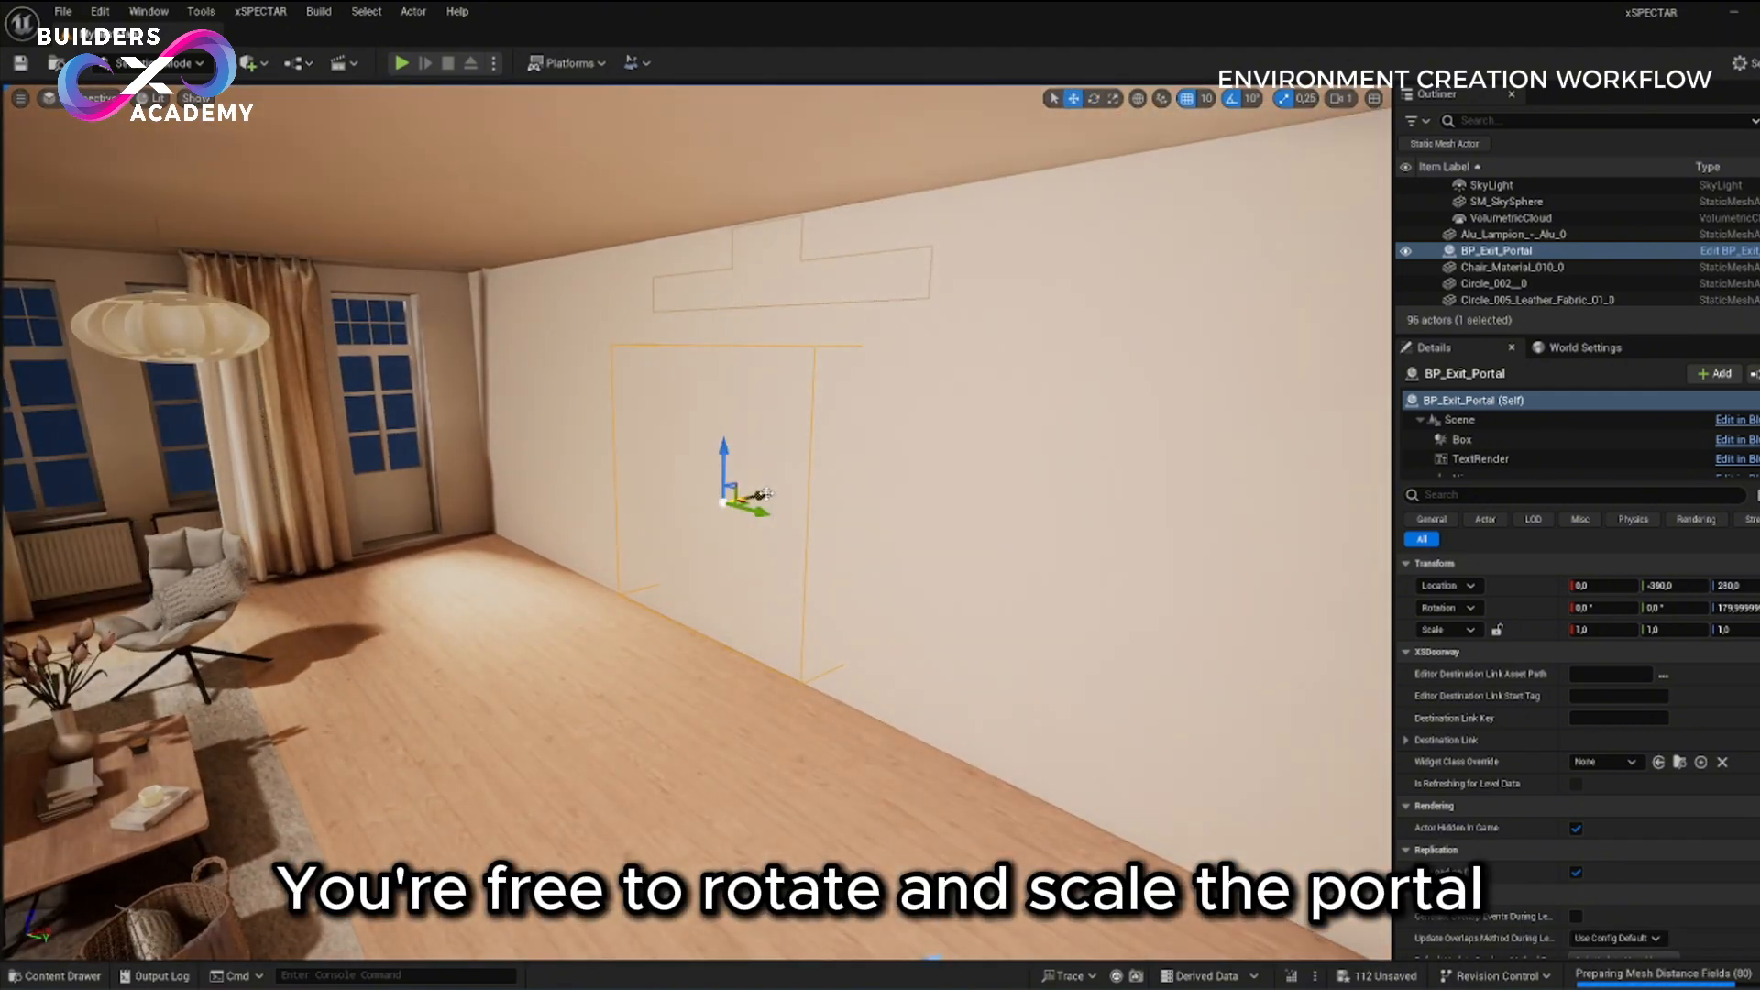
{"action": "left_click_drag", "start_coordinate": [766, 494], "coordinate": [743, 500]}
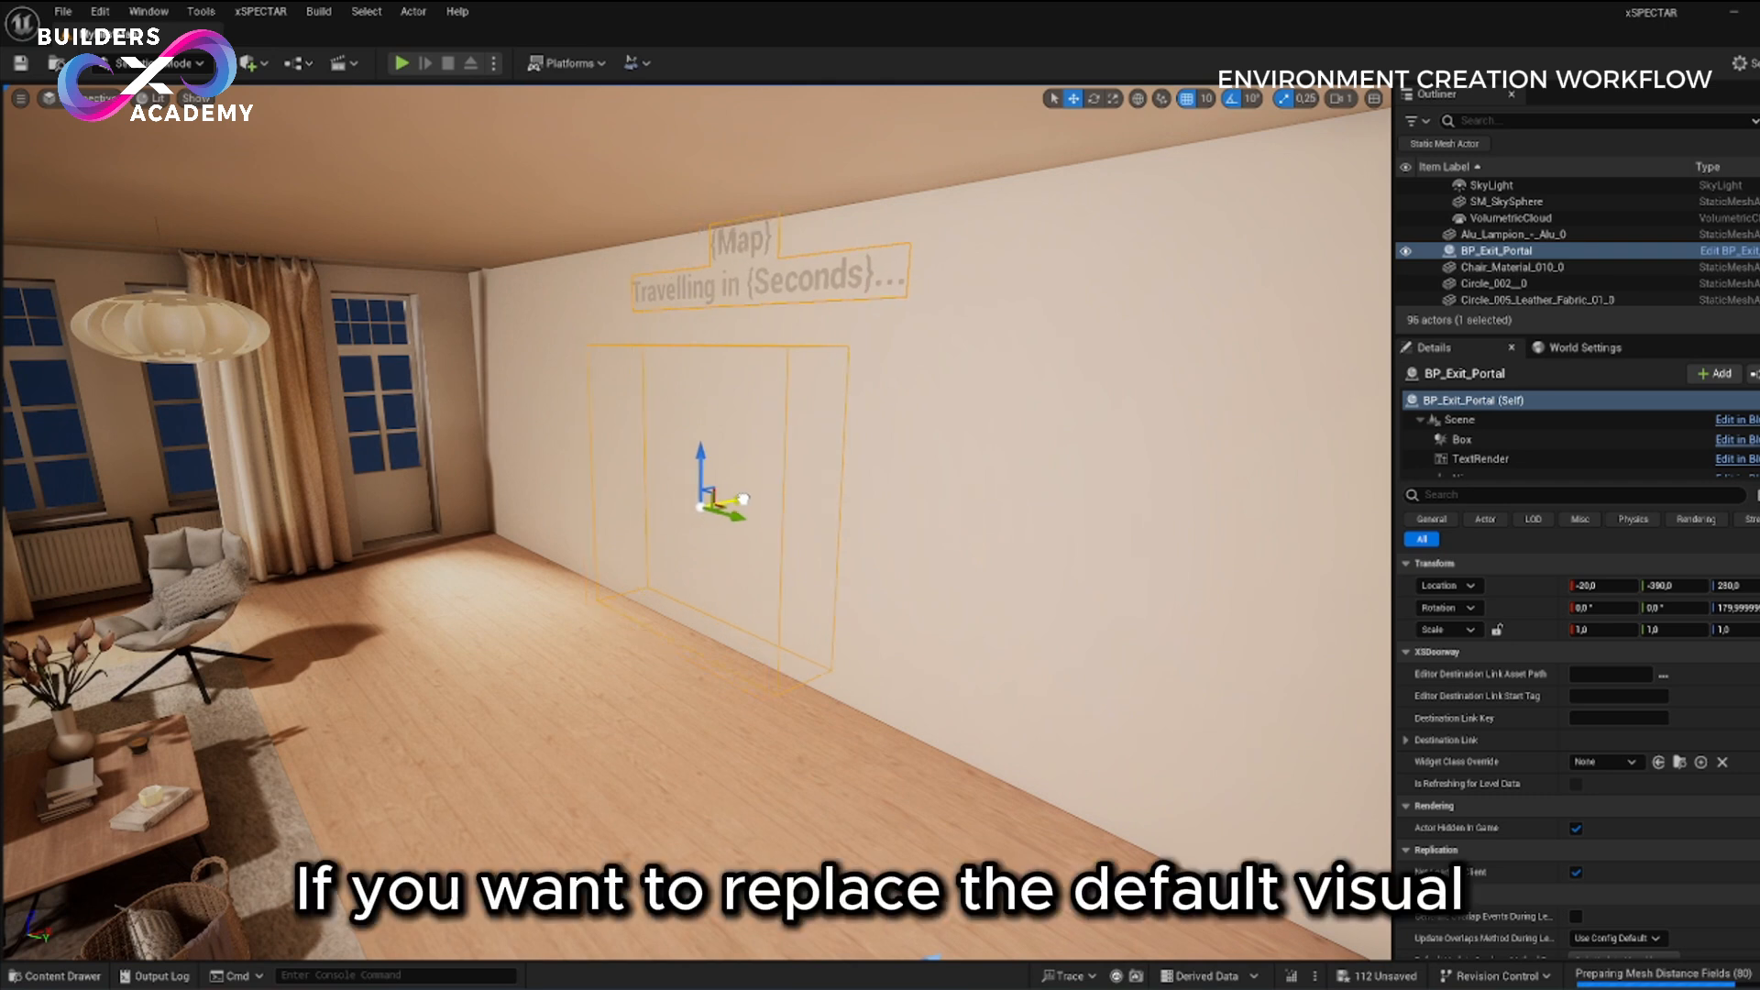
{"action": "right_click_drag", "start_coordinate": [759, 502], "coordinate": [734, 536]}
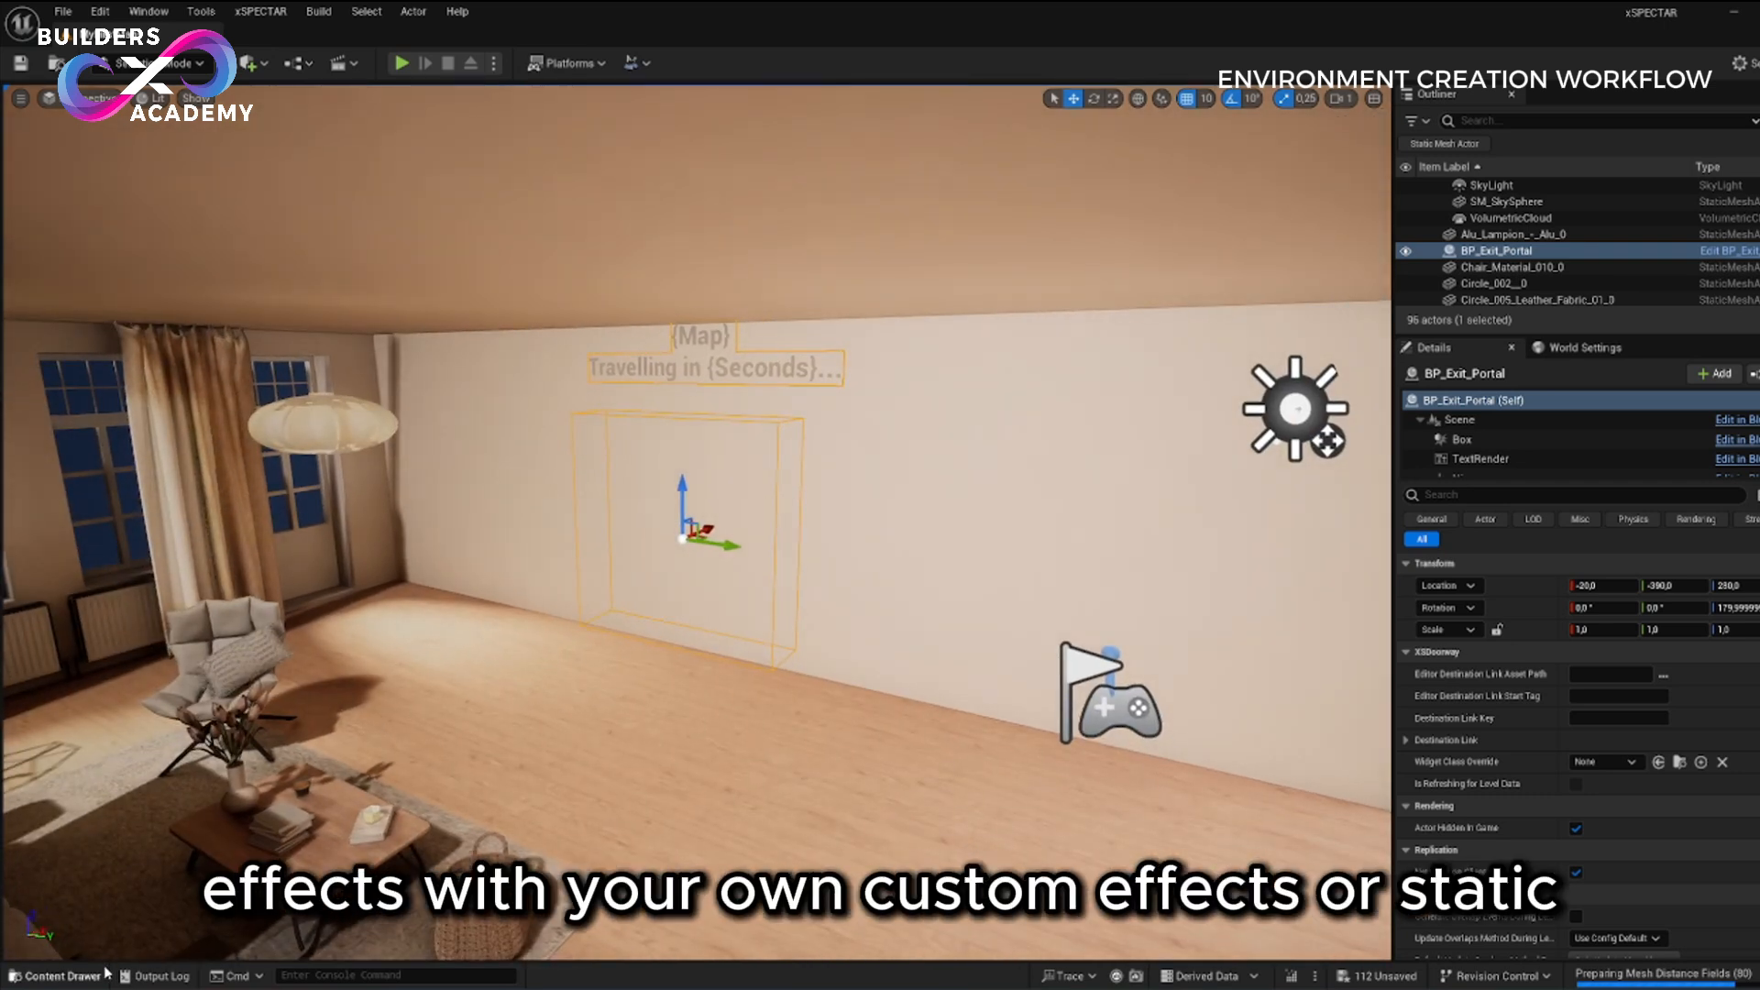
- Open the BP_Exit_Portal blueprint and inspect its Niagara component, which holds the portal's visual effect
{"action": "left_click", "coordinate": [41, 975]}
{"action": "double_click", "coordinate": [349, 625]}
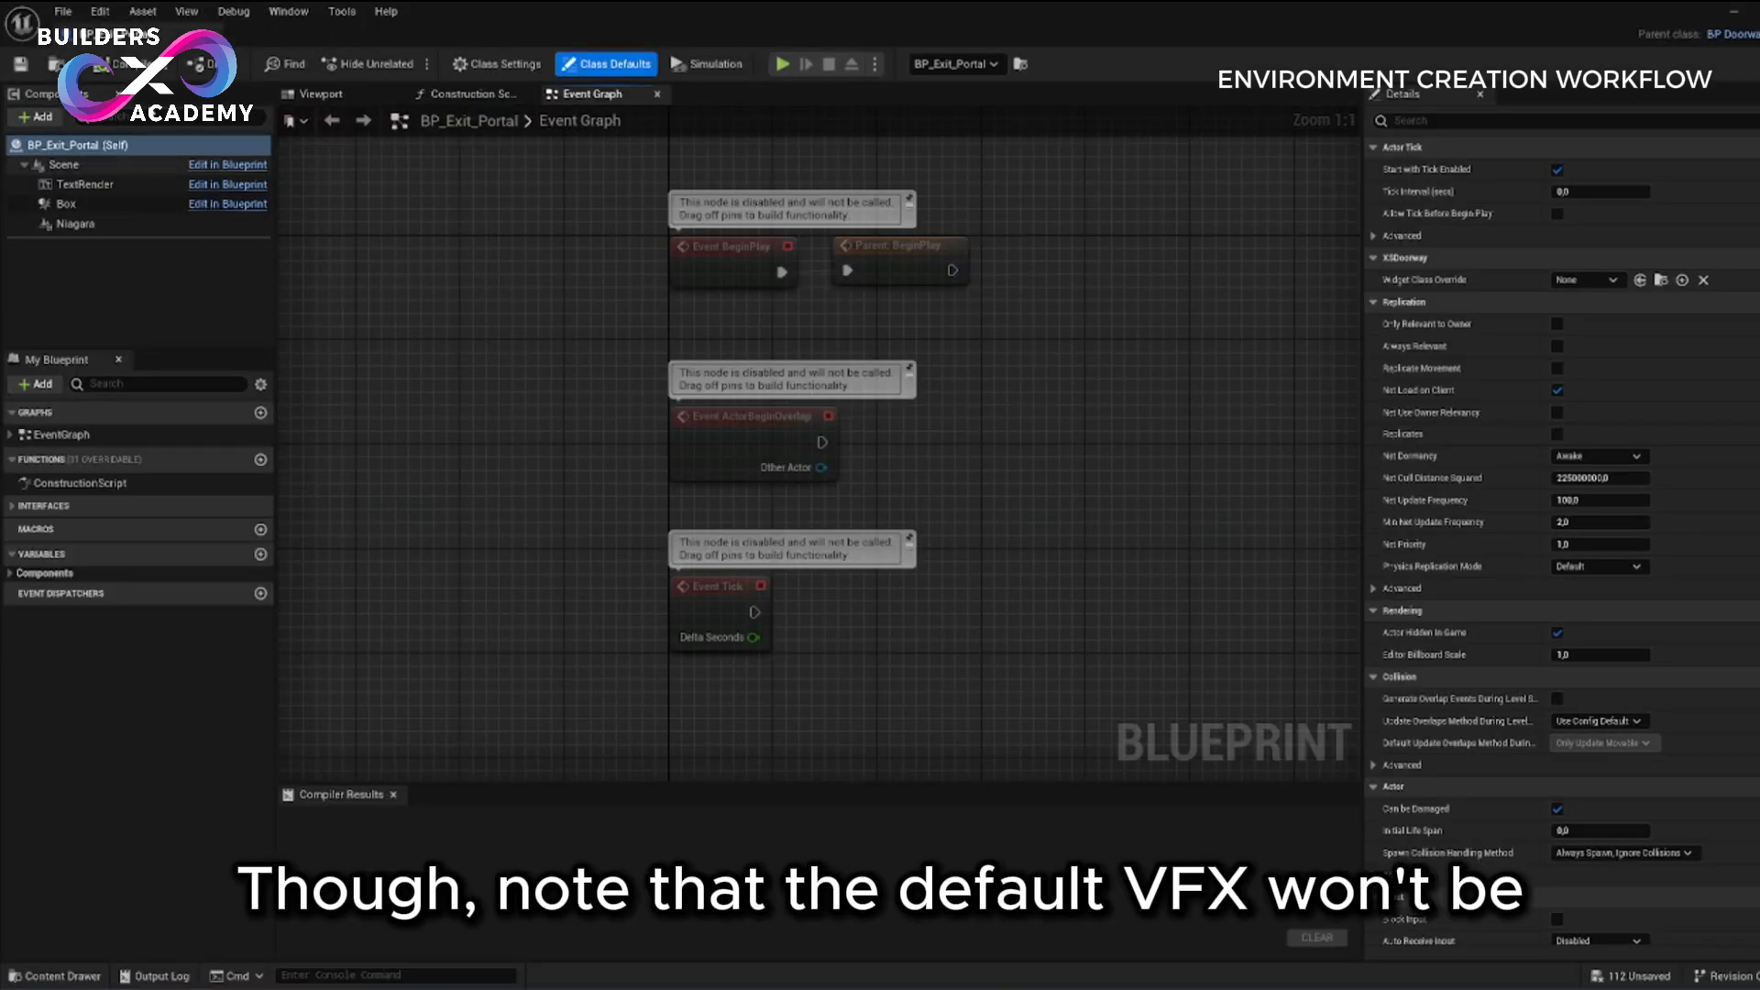
{"action": "left_click", "coordinate": [92, 225]}
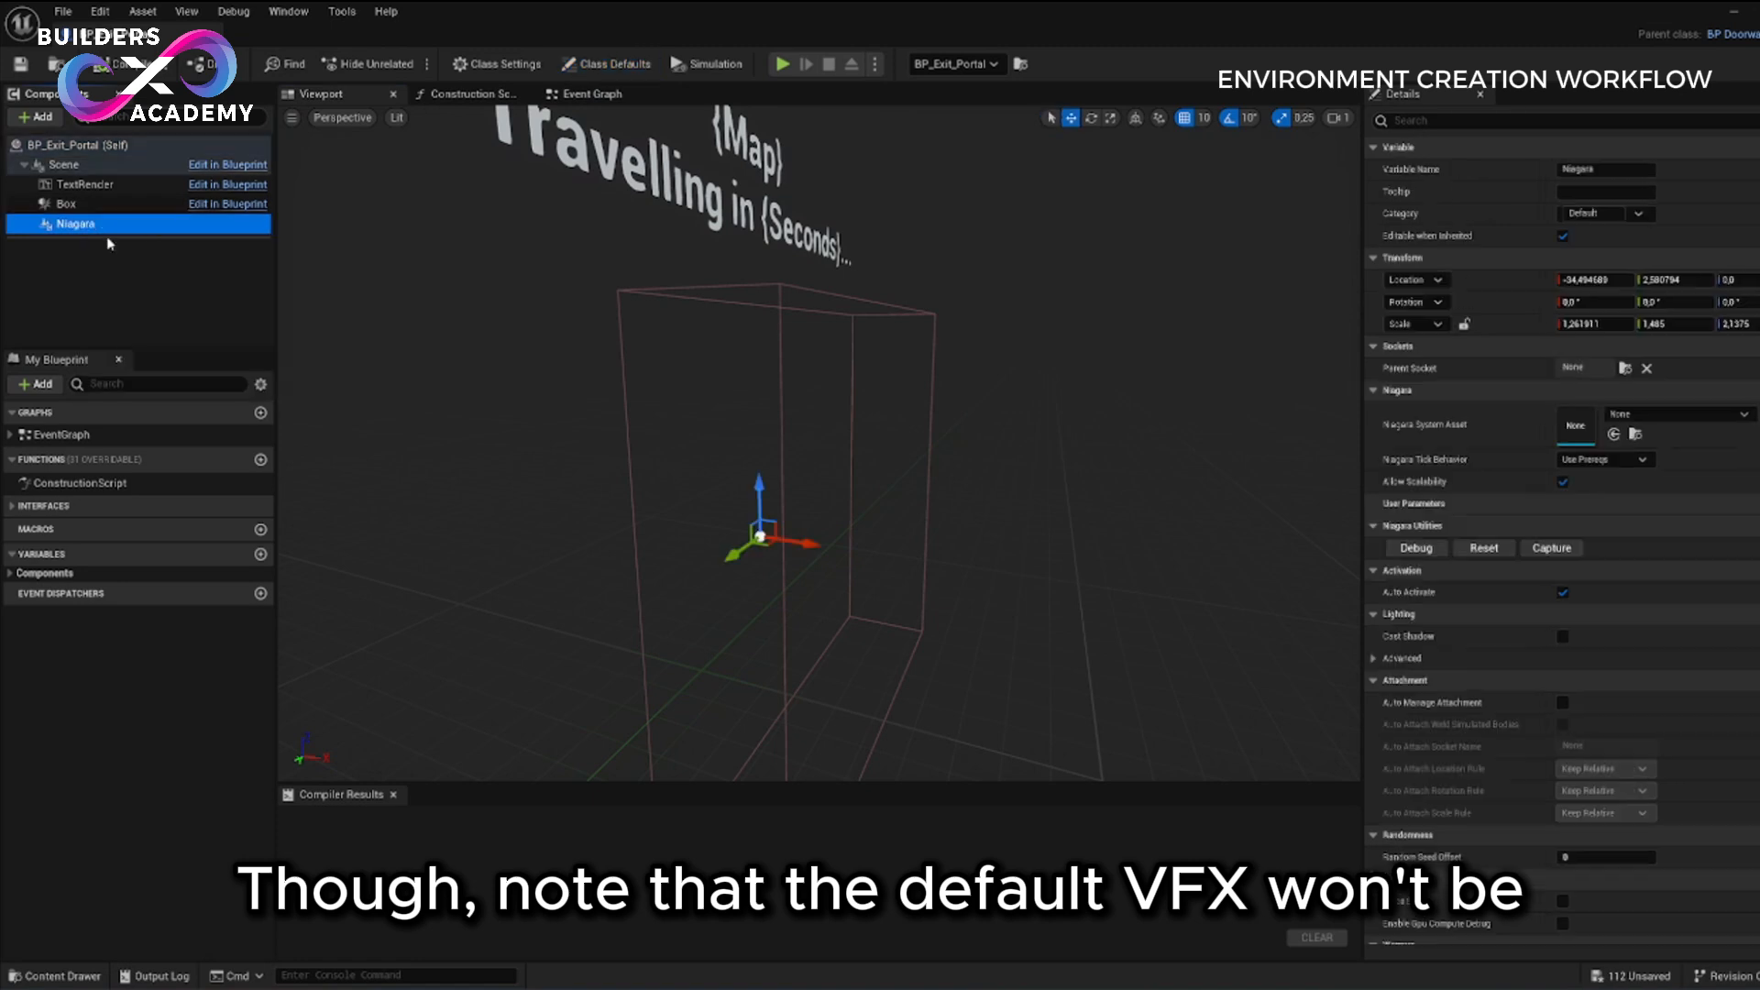
{"action": "key", "text": "f"}
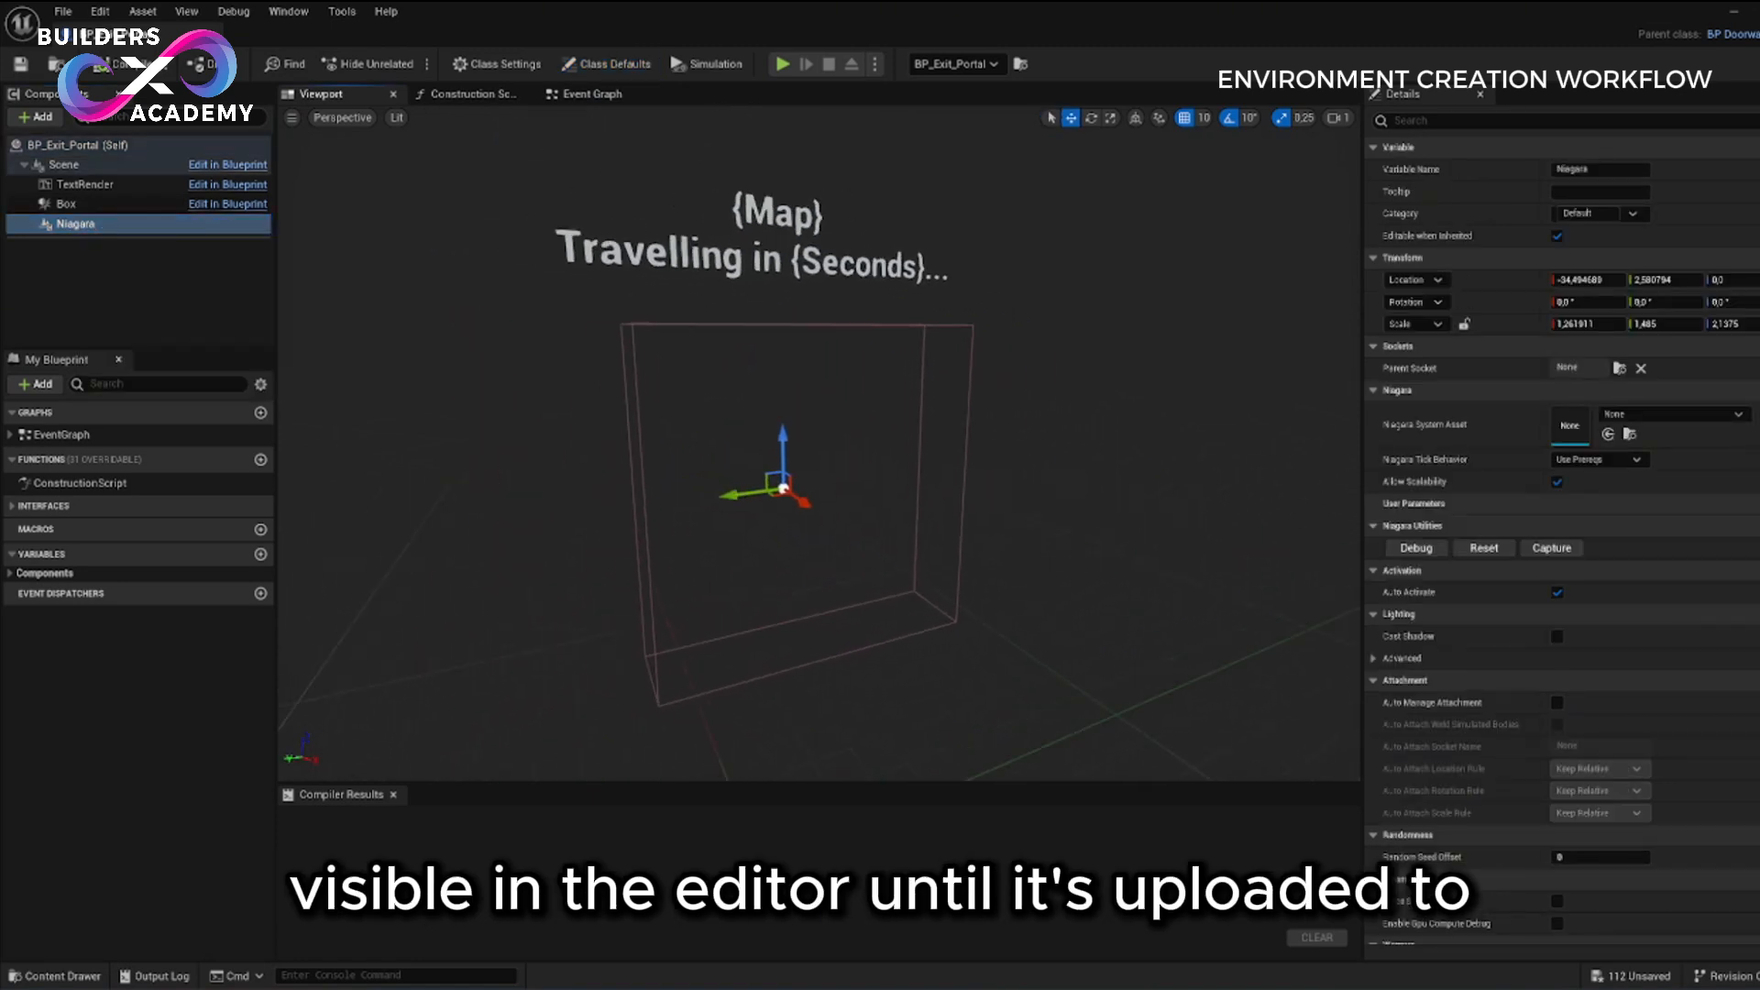
{"action": "mouse_move", "coordinate": [605, 253]}
{"action": "right_mouse_down"}
{"action": "mouse_move", "coordinate": [541, 253]}
{"action": "mouse_move", "coordinate": [660, 270]}
{"action": "mouse_move", "coordinate": [604, 253]}
{"action": "right_mouse_up"}
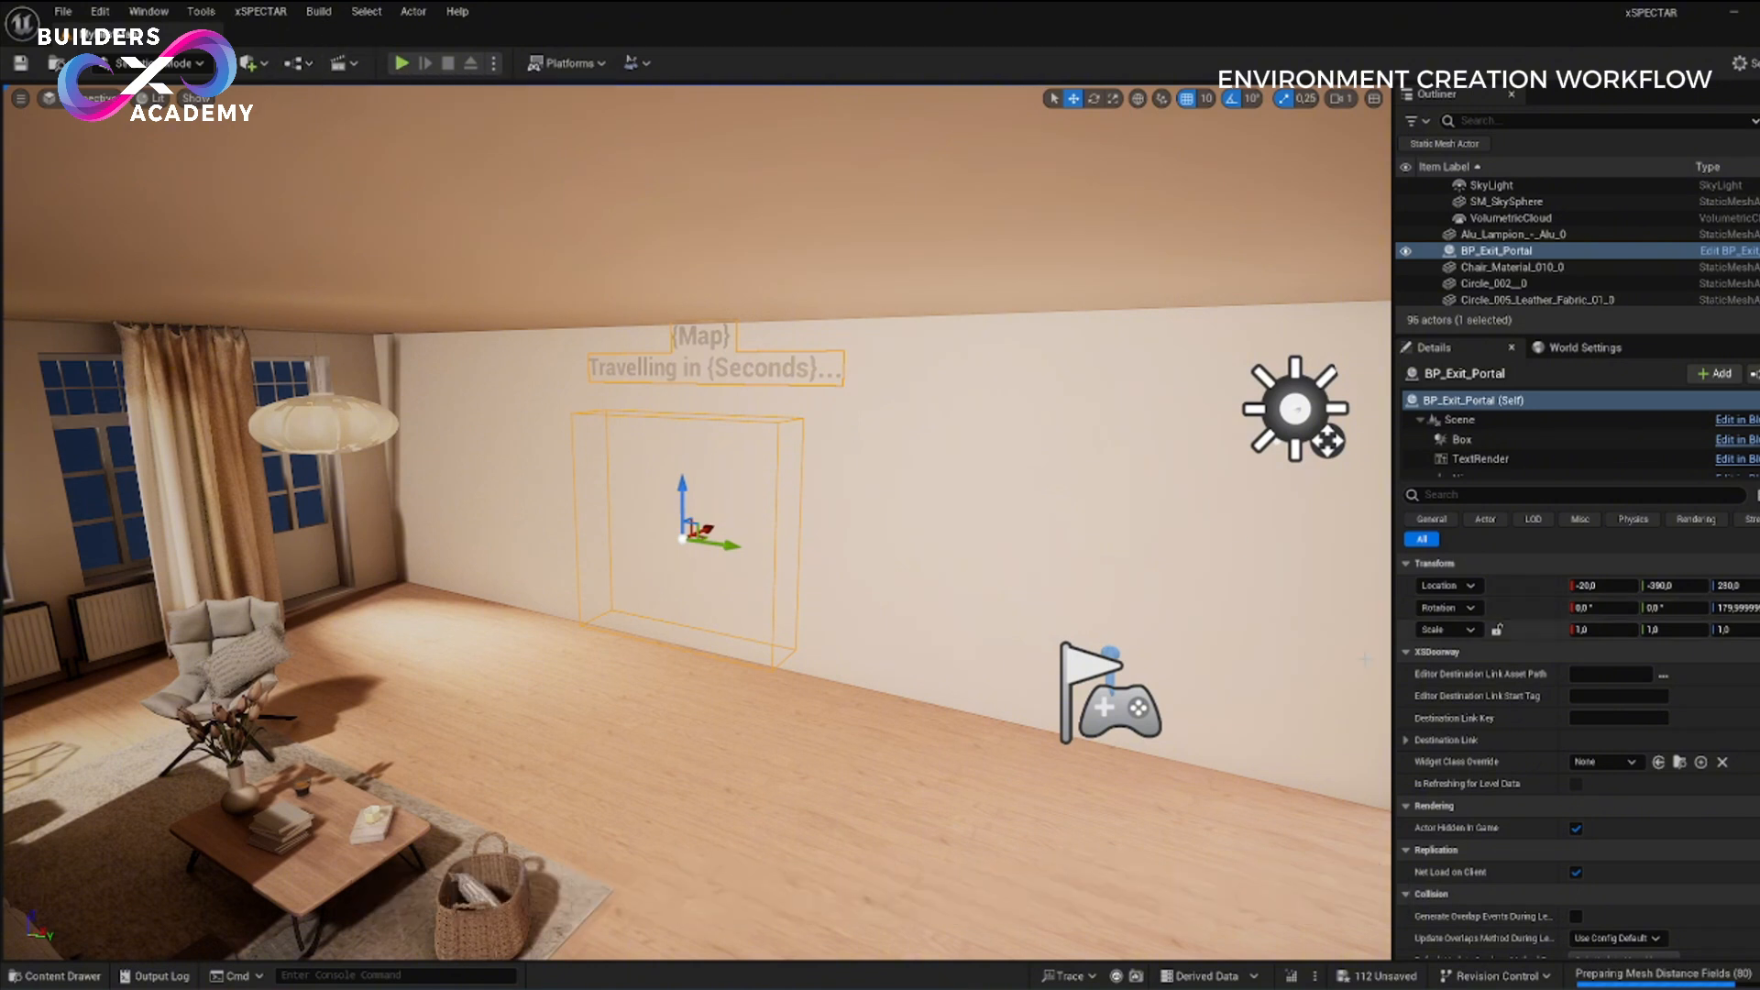
- Set the exit portal's Destination Link Key to MainExit and open the Editor Preferences section for configuring that link
{"action": "left_click", "coordinate": [1406, 741]}
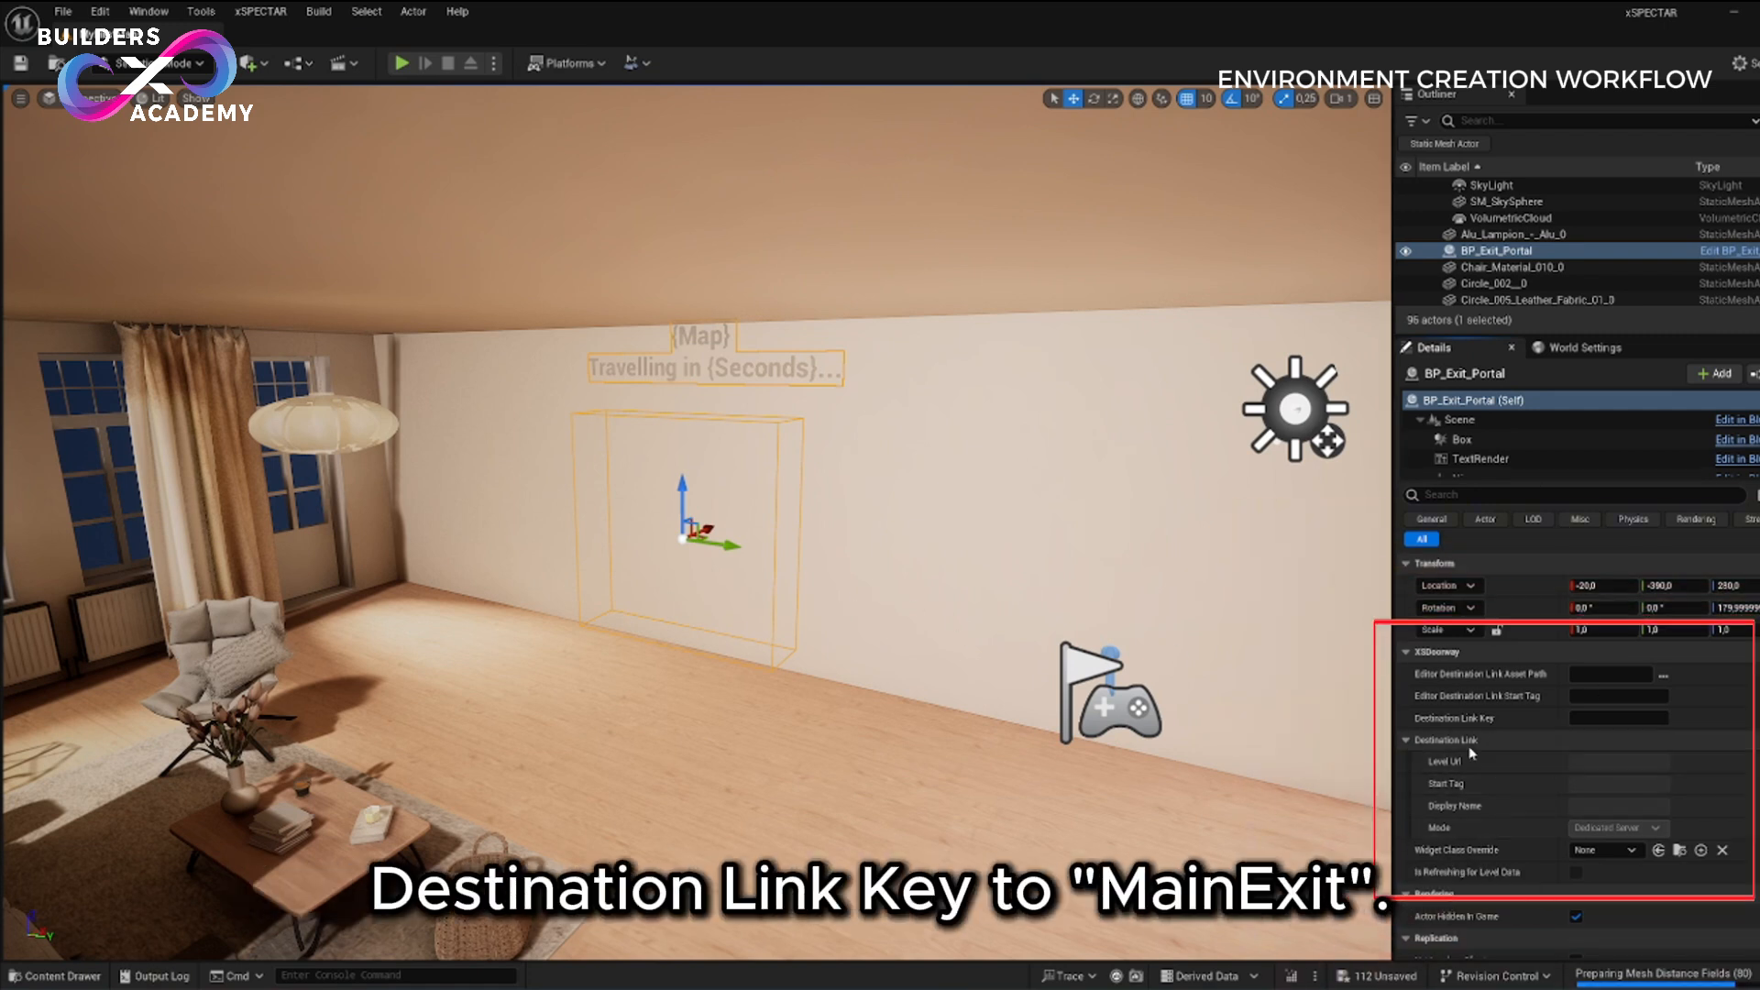
{"action": "type", "text": "MainExit"}
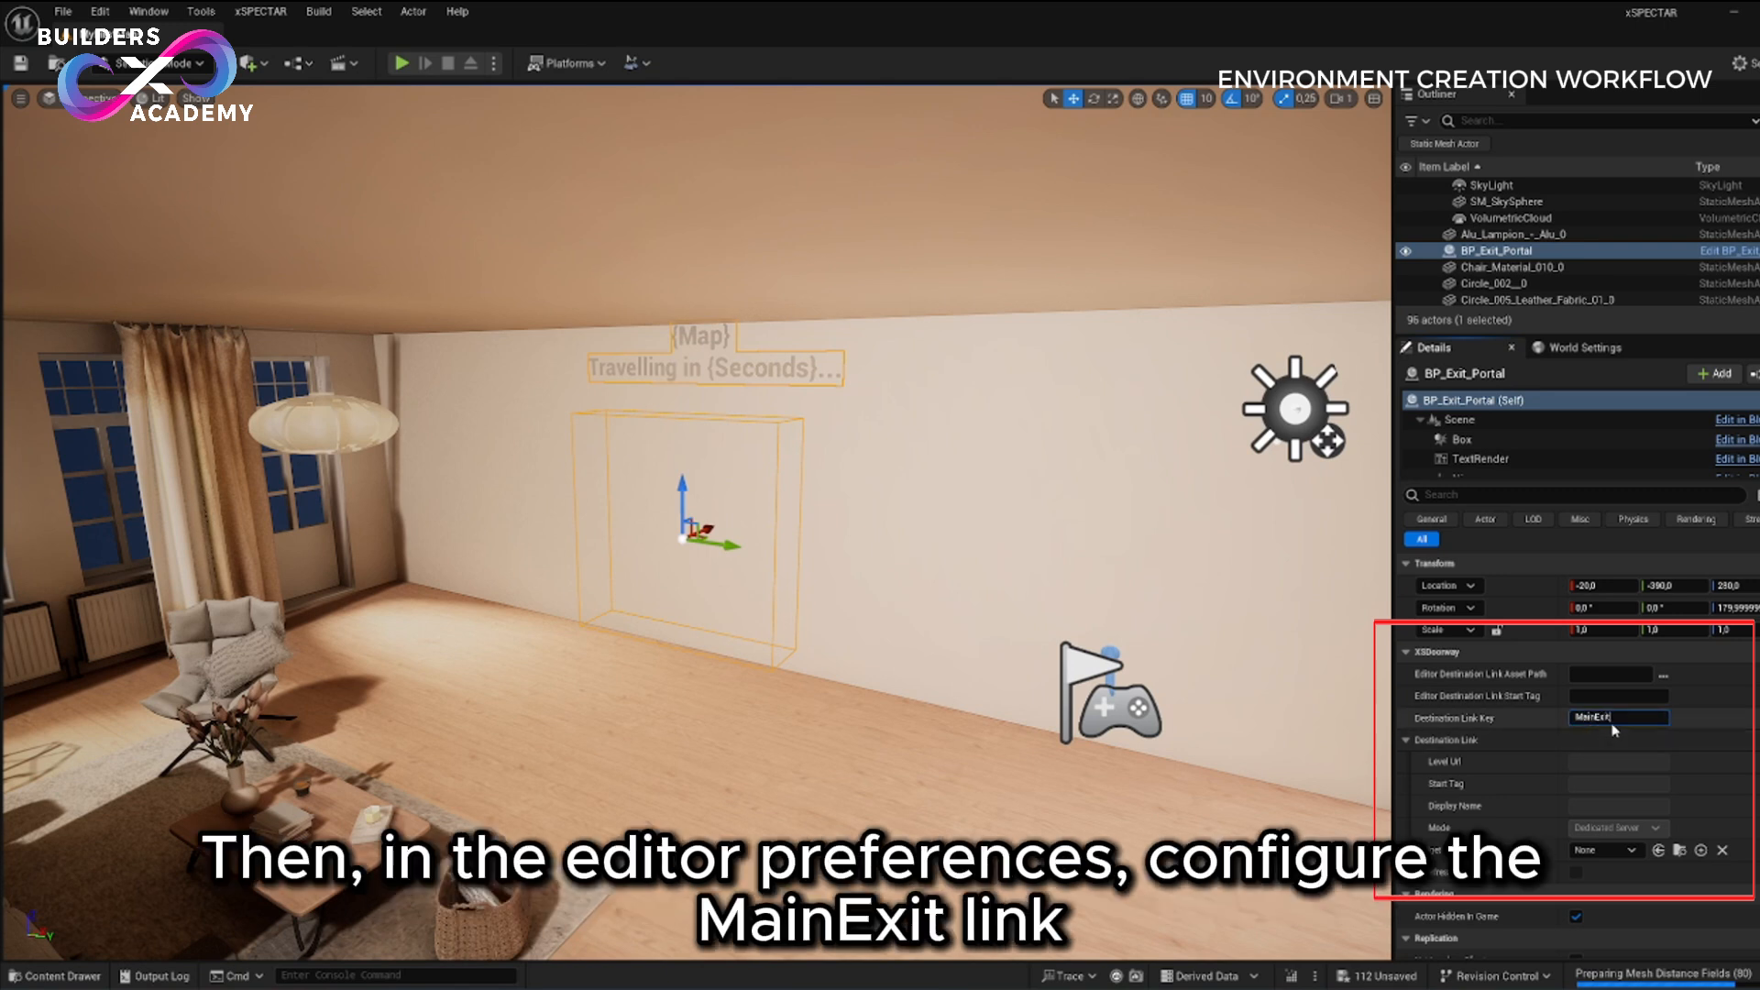
{"action": "left_click", "coordinate": [101, 12]}
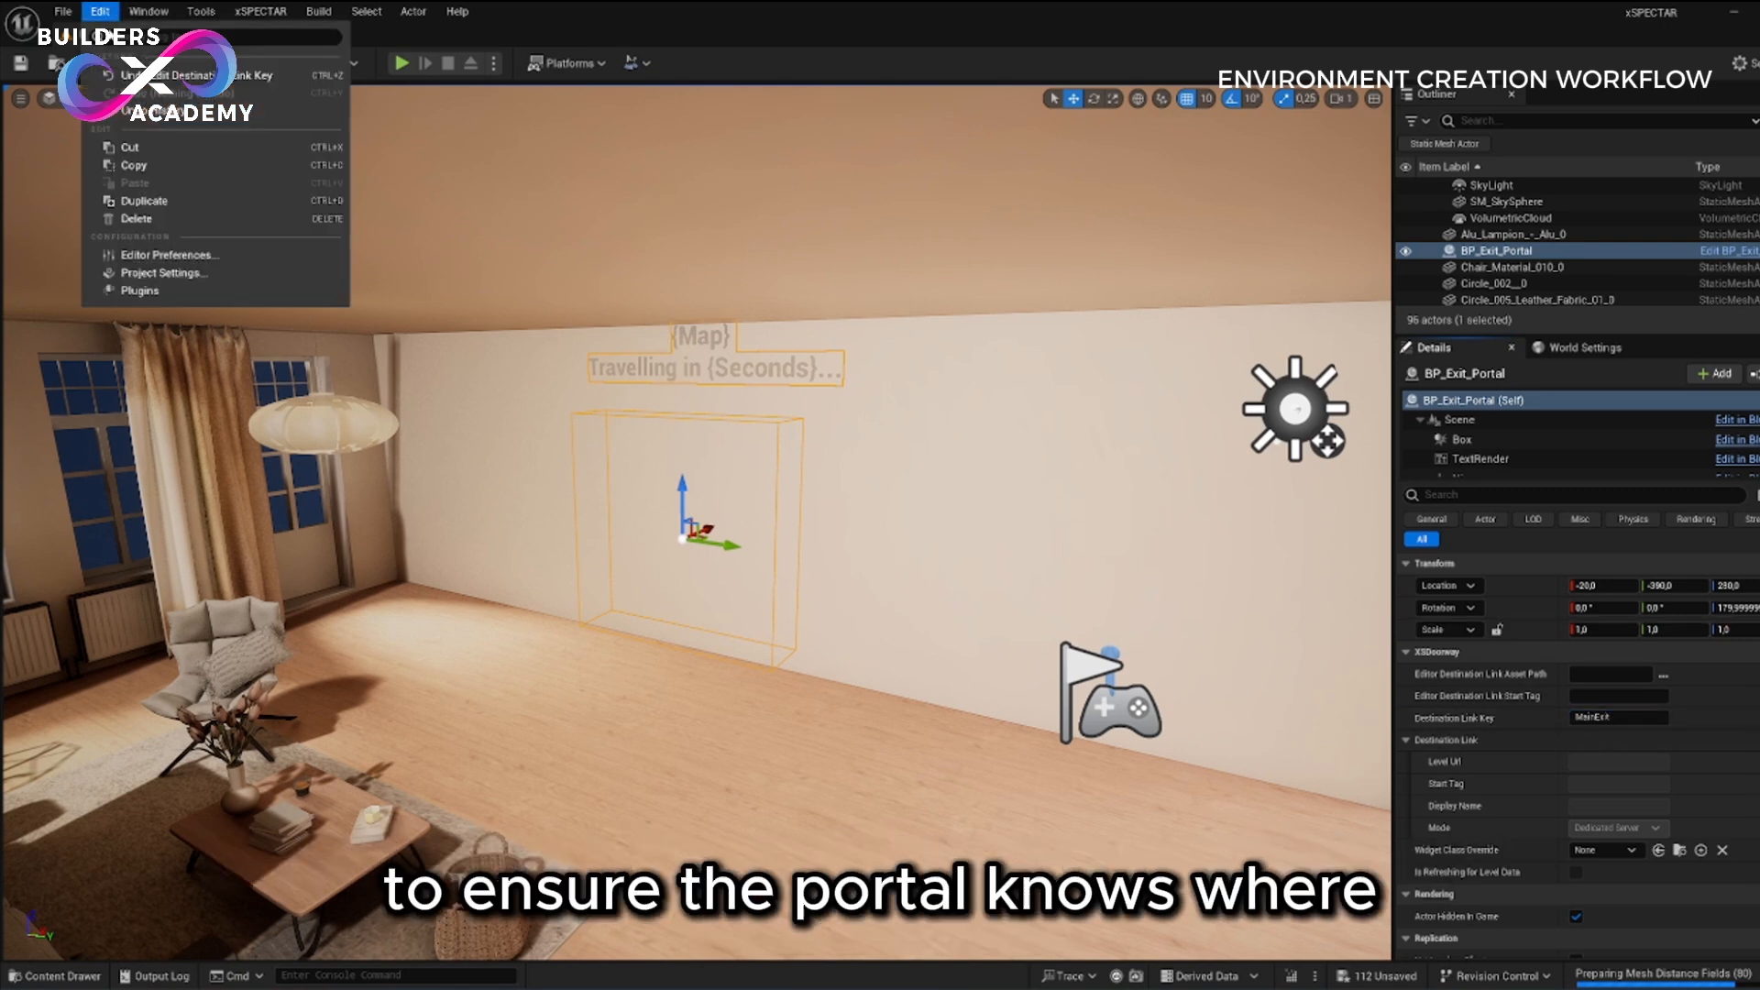
{"action": "left_click", "coordinate": [157, 260]}
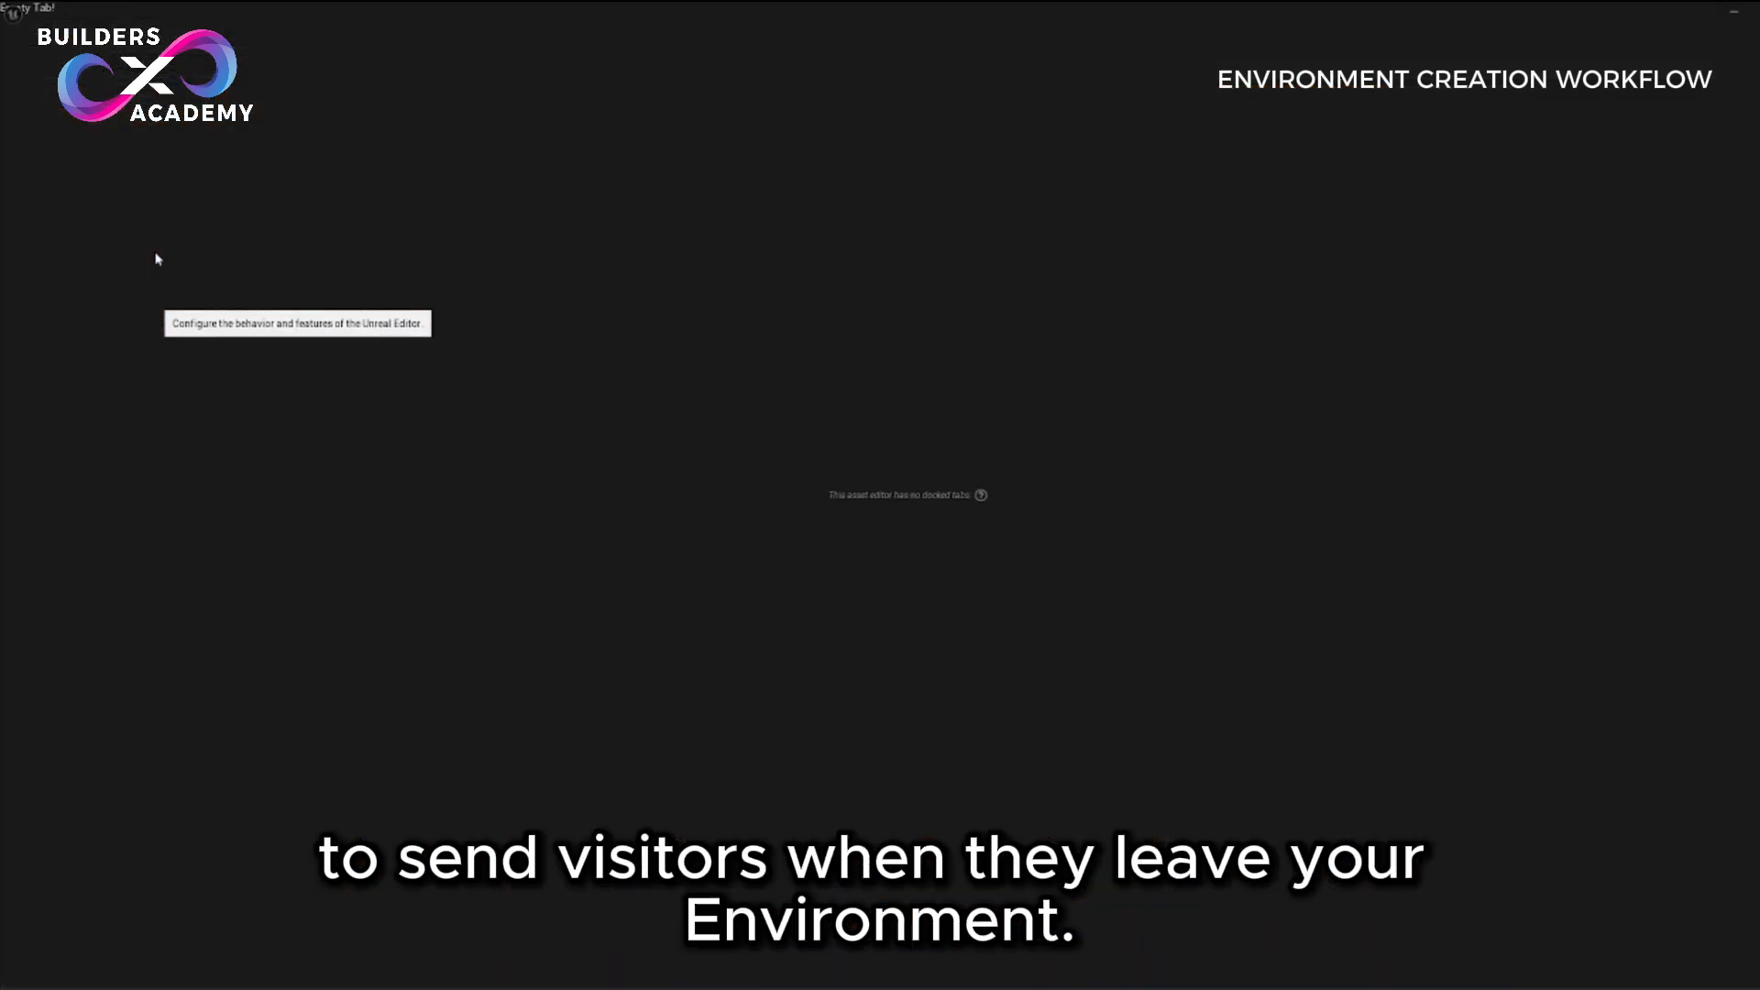
{"action": "scroll", "coordinate": [137, 734], "scroll_direction": "down", "scroll_amount": 10}
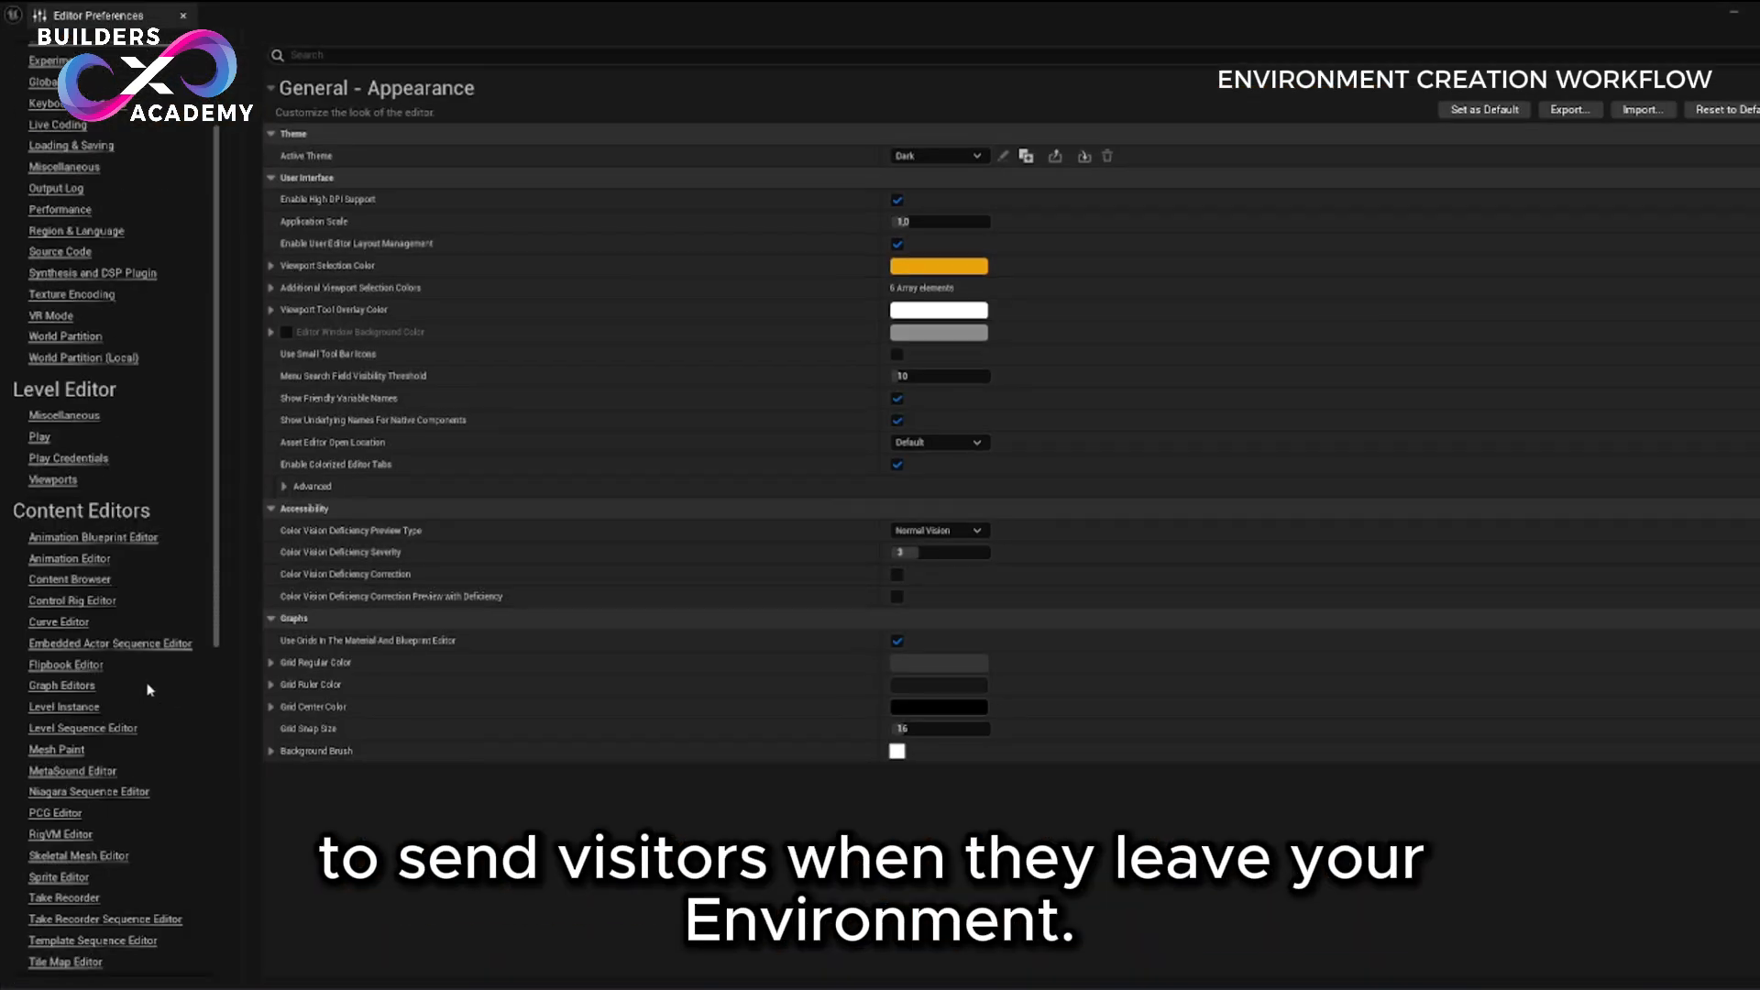
{"action": "left_click", "coordinate": [50, 792]}
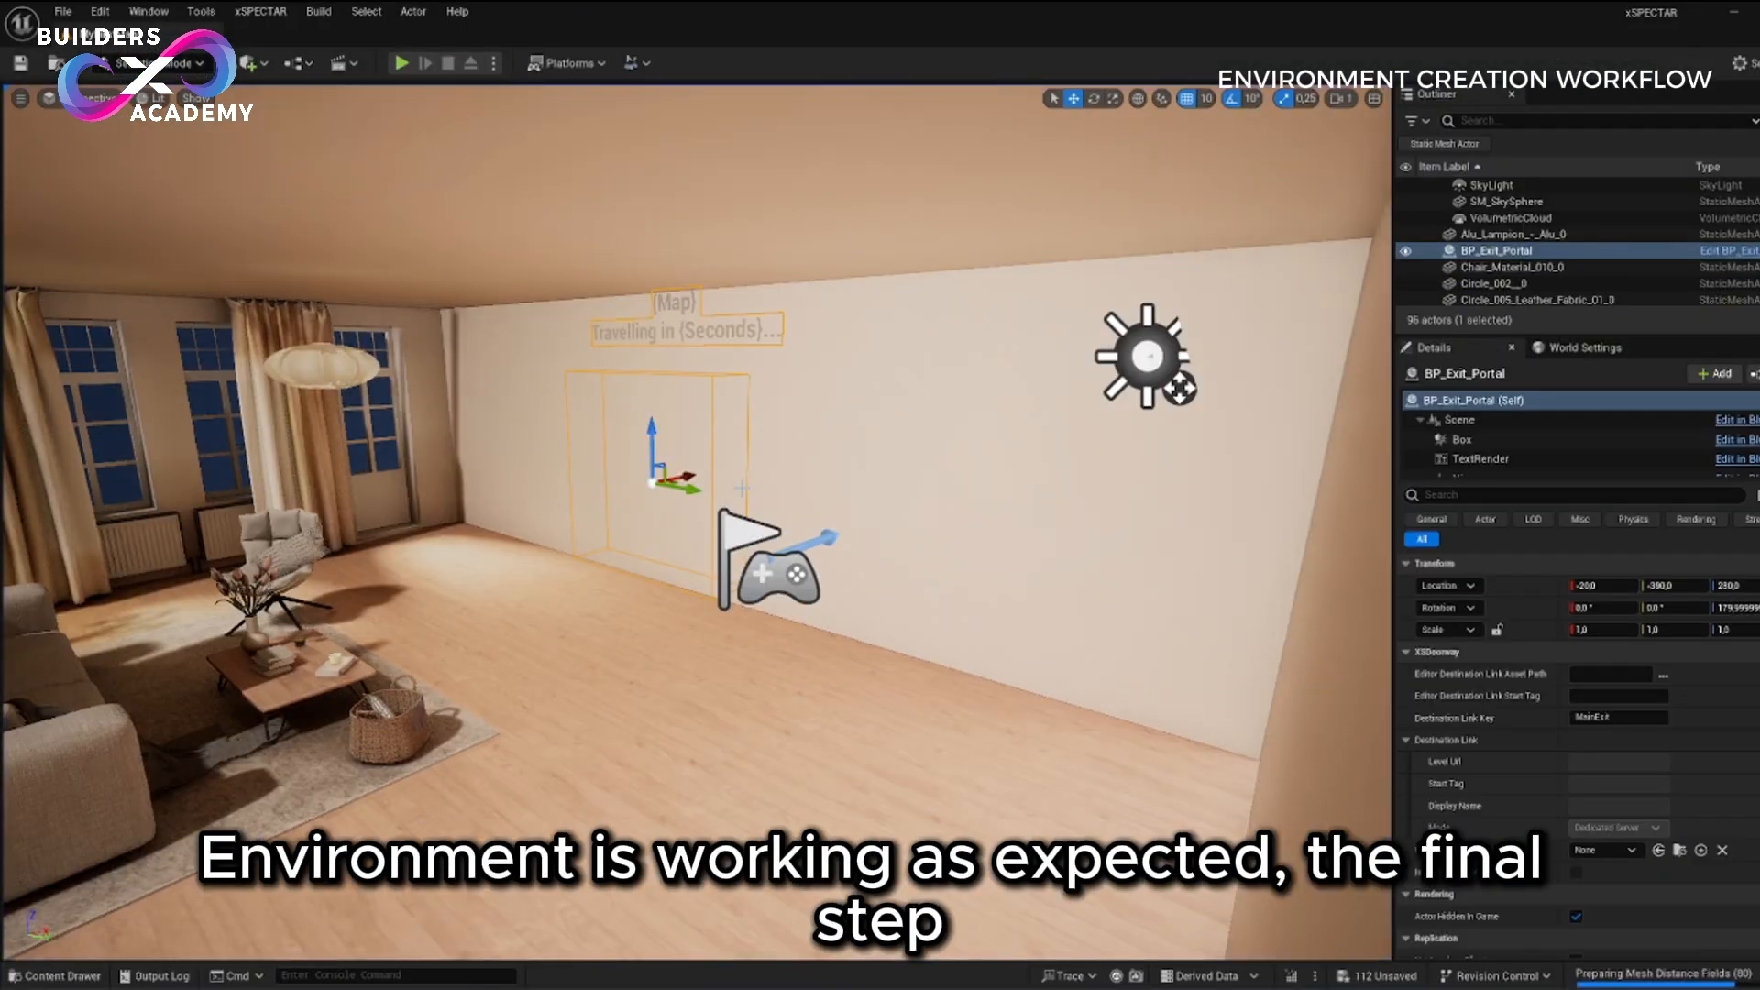
- Look through the MyFirstMod Content folder for unnecessary assets before packaging
{"action": "right_click_drag", "start_coordinate": [742, 488], "coordinate": [669, 559]}
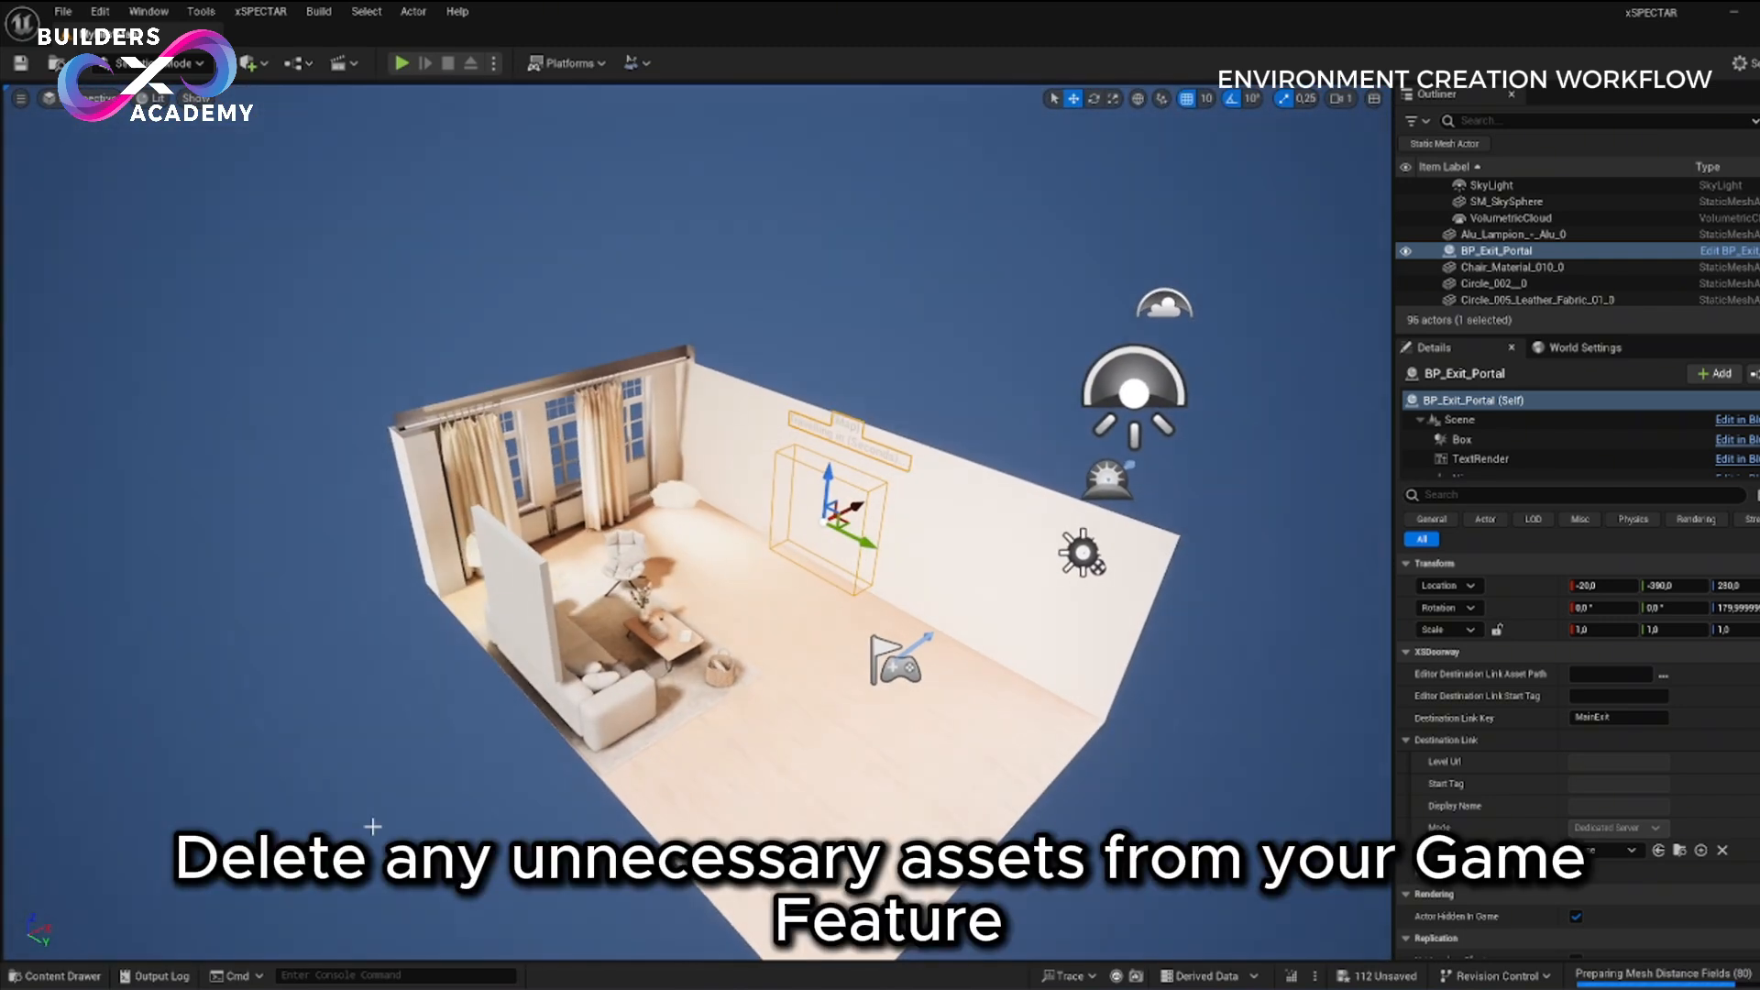
{"action": "left_click", "coordinate": [64, 977]}
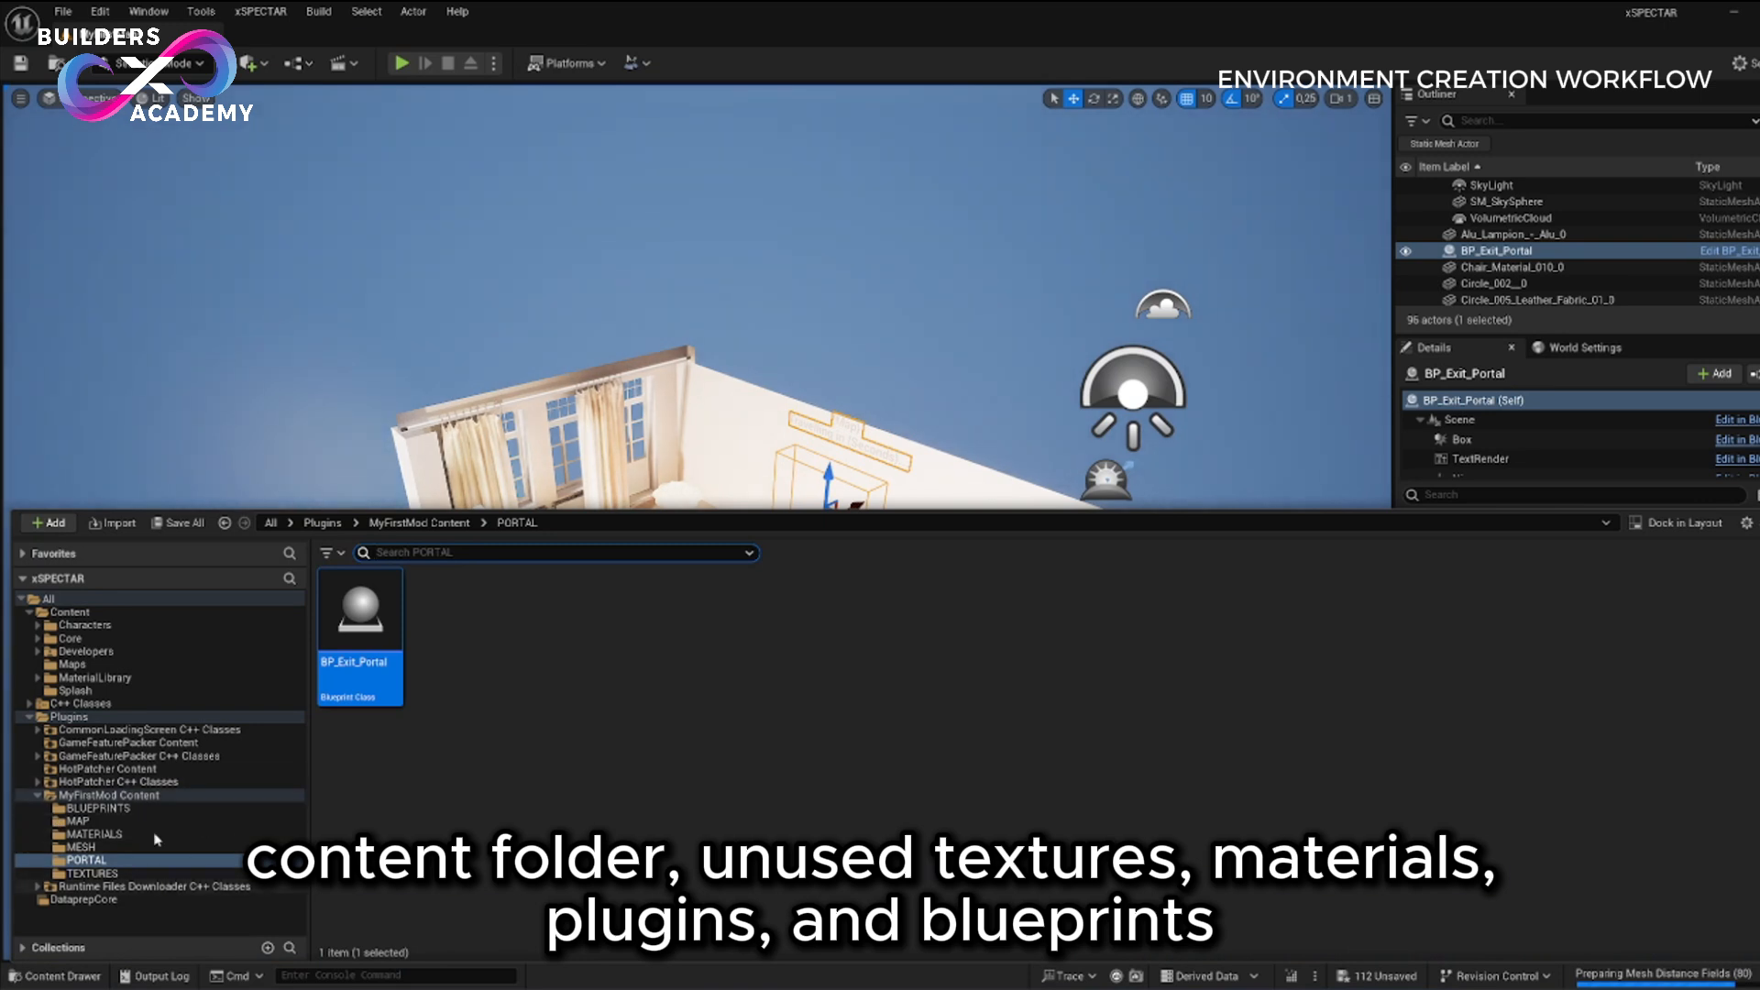
{"action": "left_click", "coordinate": [100, 795]}
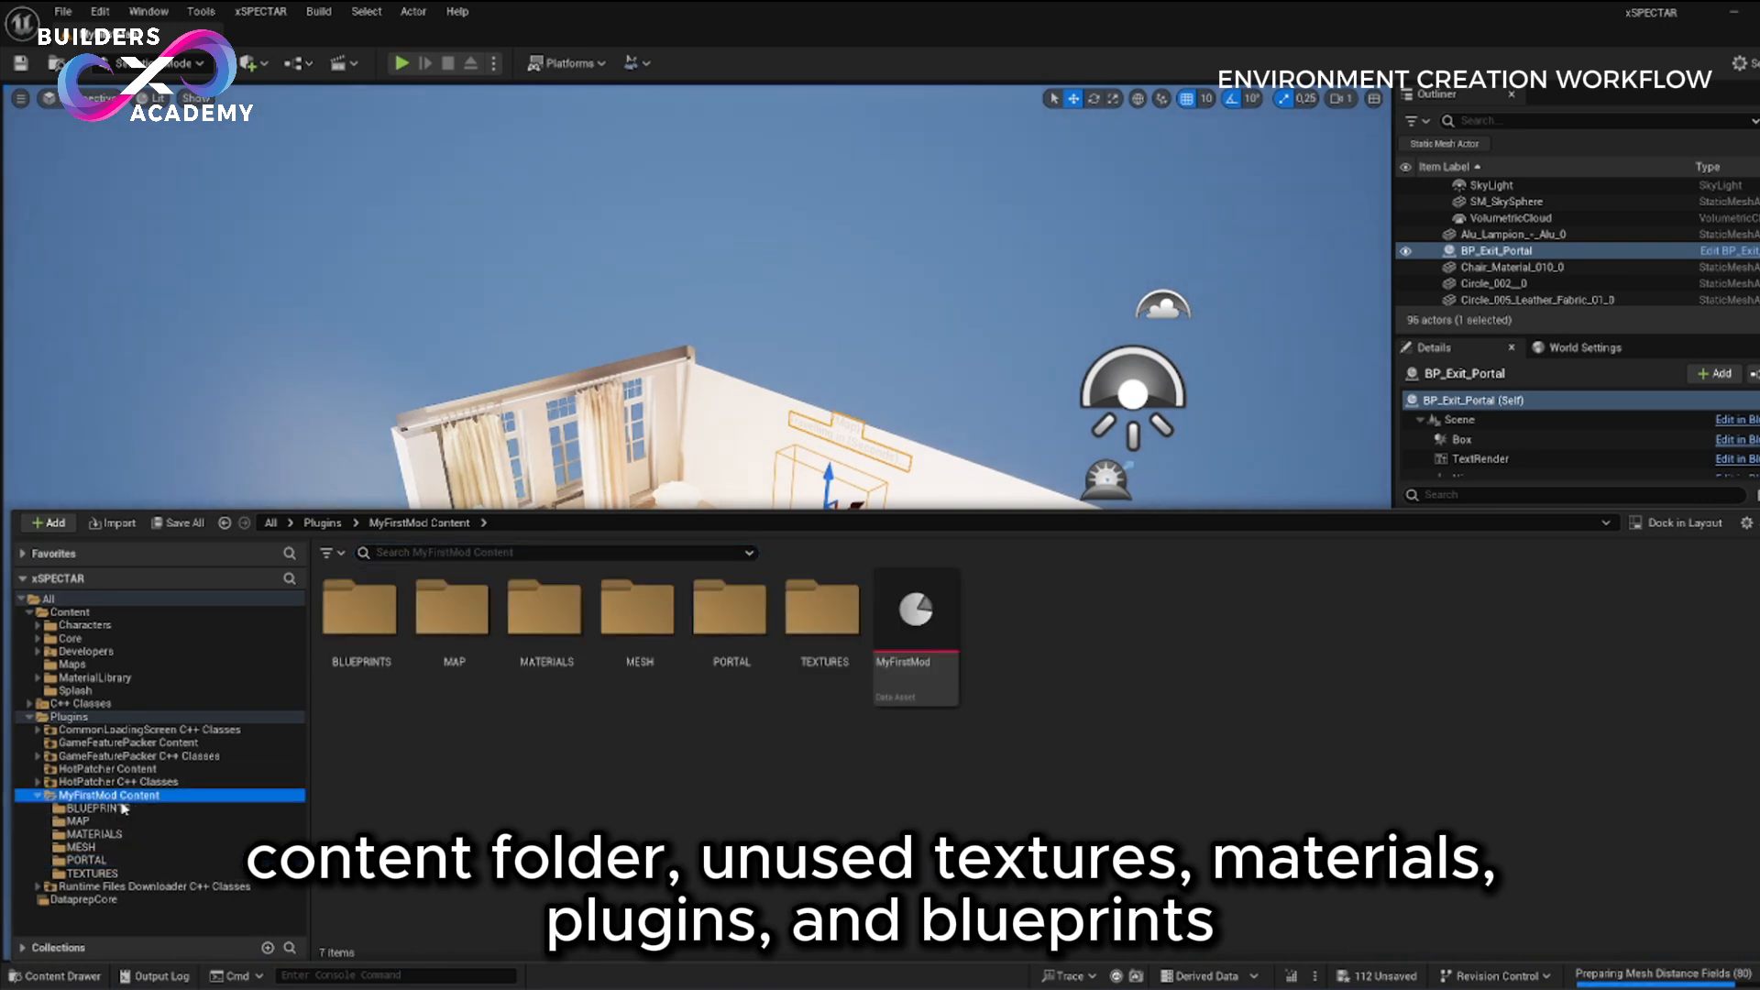
{"action": "mouse_move", "coordinate": [777, 363]}
{"action": "right_mouse_down"}
{"action": "mouse_move", "coordinate": [779, 413]}
{"action": "mouse_move", "coordinate": [807, 413]}
{"action": "mouse_move", "coordinate": [761, 449]}
{"action": "mouse_move", "coordinate": [724, 440]}
{"action": "mouse_move", "coordinate": [715, 394]}
{"action": "mouse_move", "coordinate": [687, 390]}
{"action": "mouse_move", "coordinate": [762, 390]}
{"action": "right_mouse_up"}
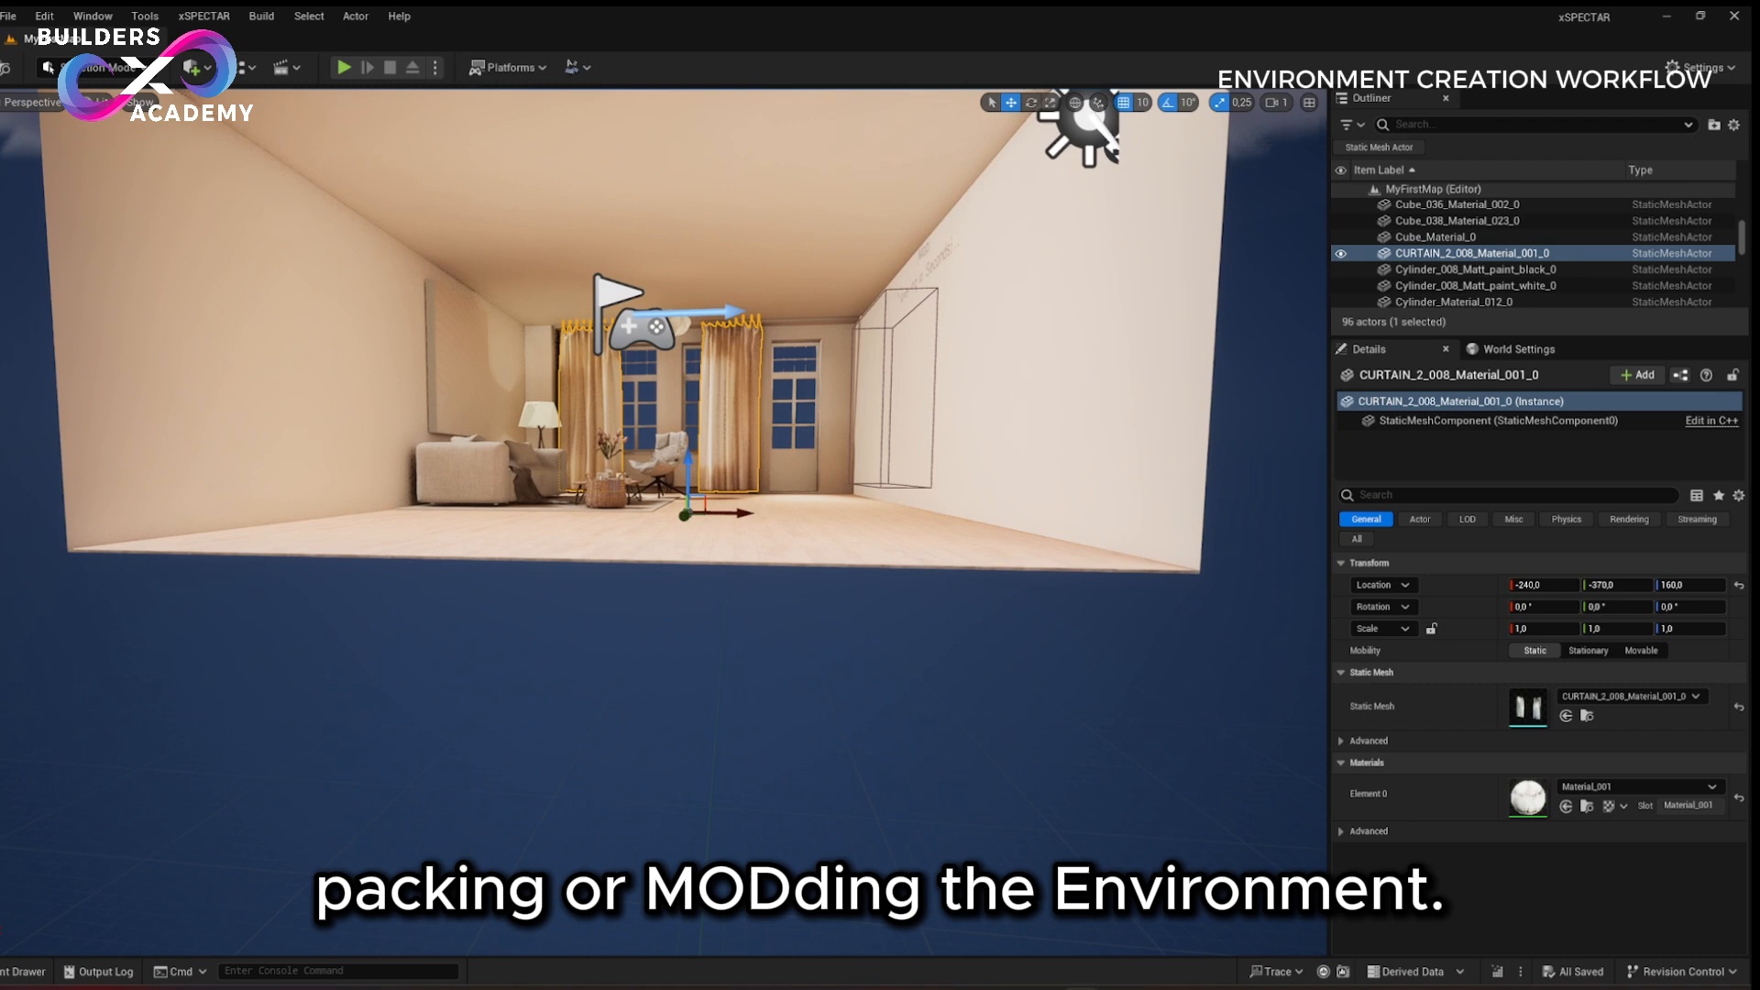
{"action": "right_click_drag", "start_coordinate": [697, 459], "coordinate": [793, 477]}
{"action": "left_click", "coordinate": [653, 252]}
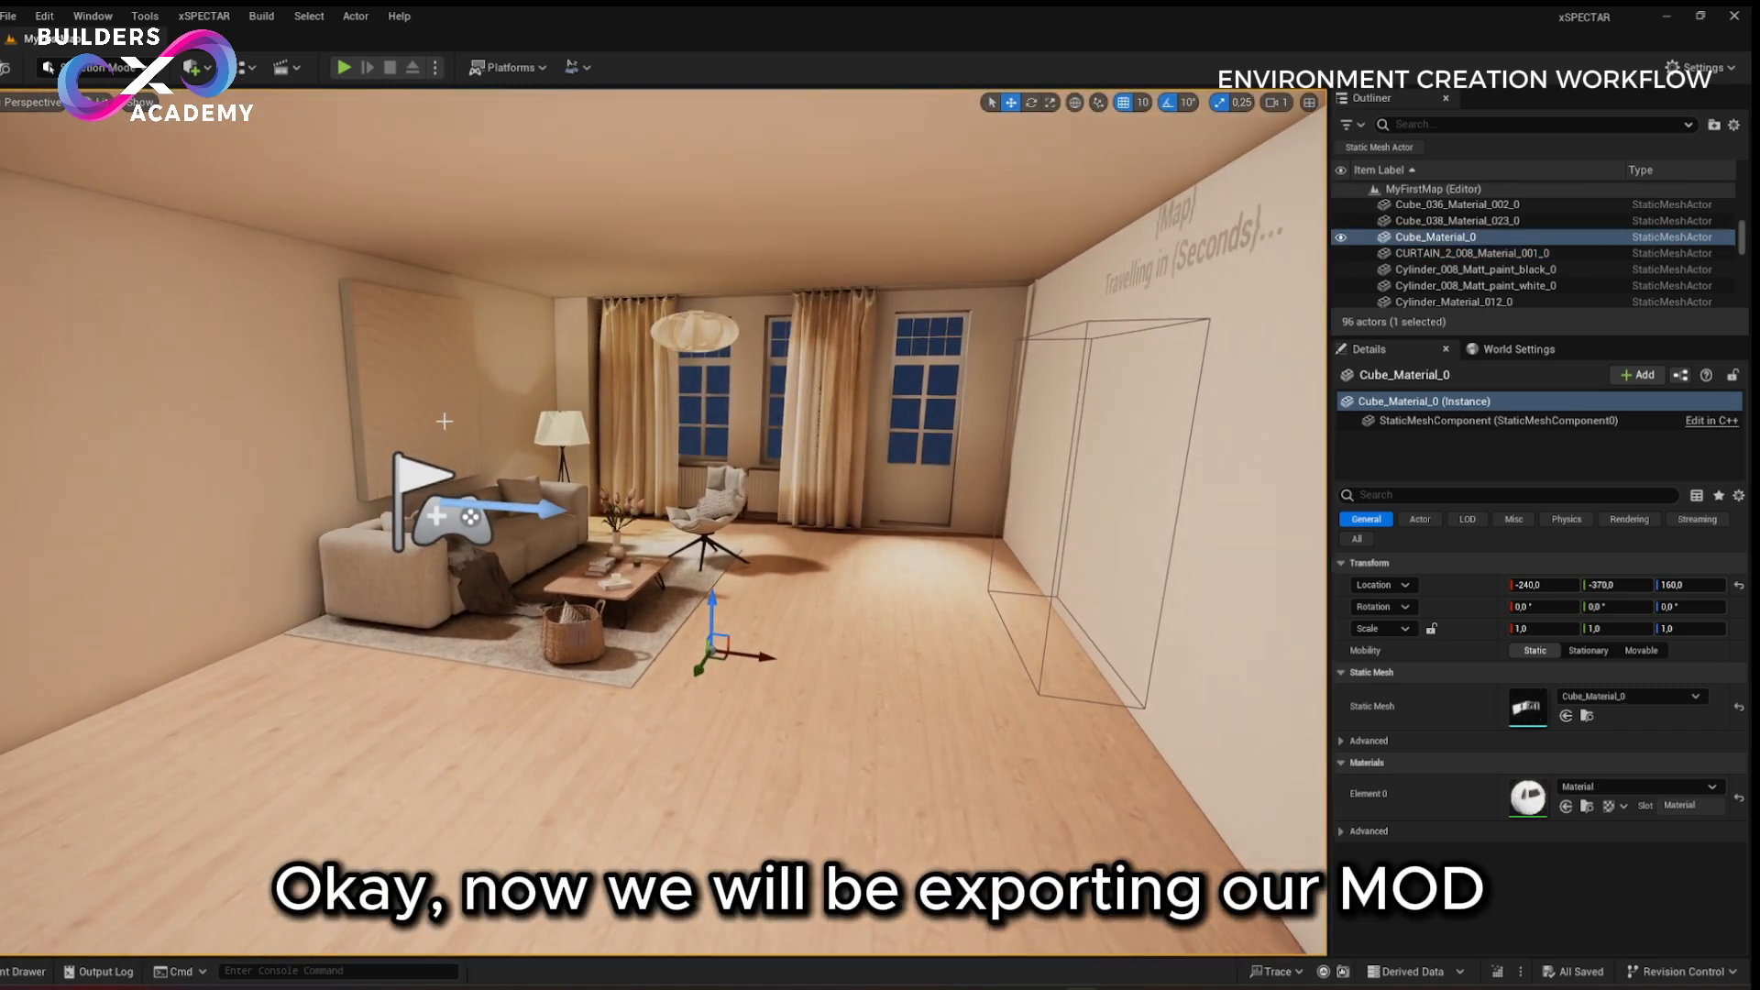
- Open the main Hot Patcher window and switch its patch mode to ByGameFeature
{"action": "left_click", "coordinate": [591, 71]}
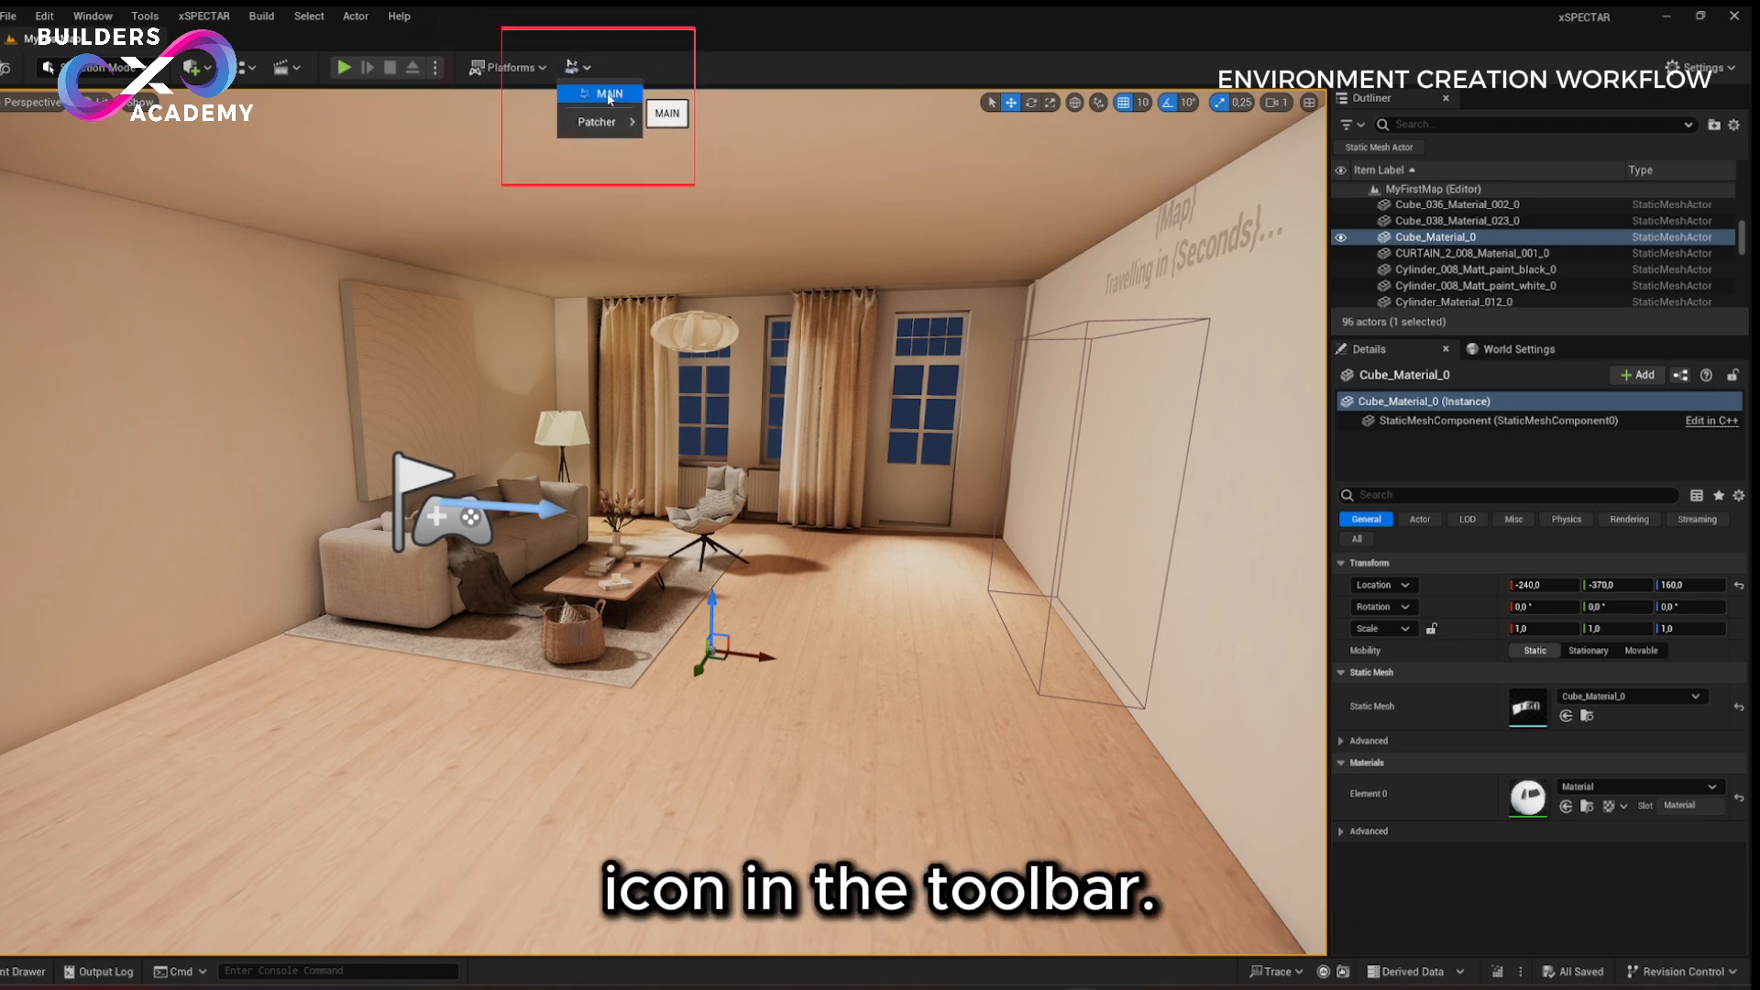
{"action": "left_click", "coordinate": [609, 95]}
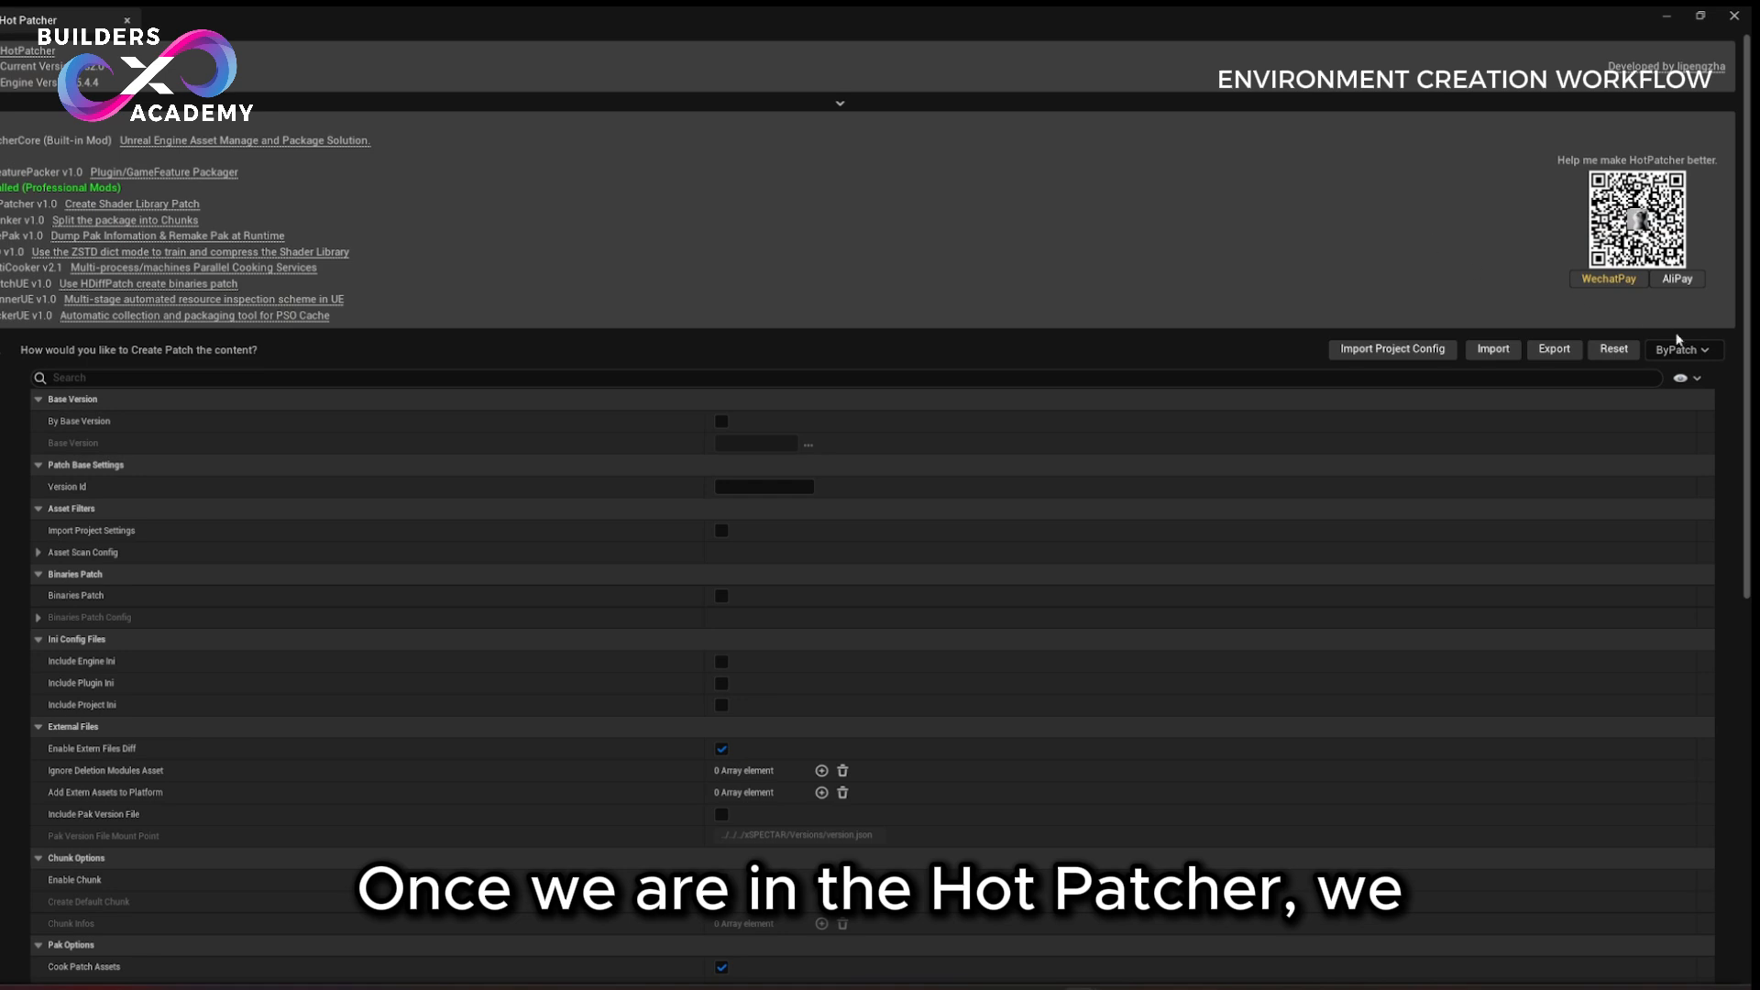
{"action": "left_click", "coordinate": [1706, 352]}
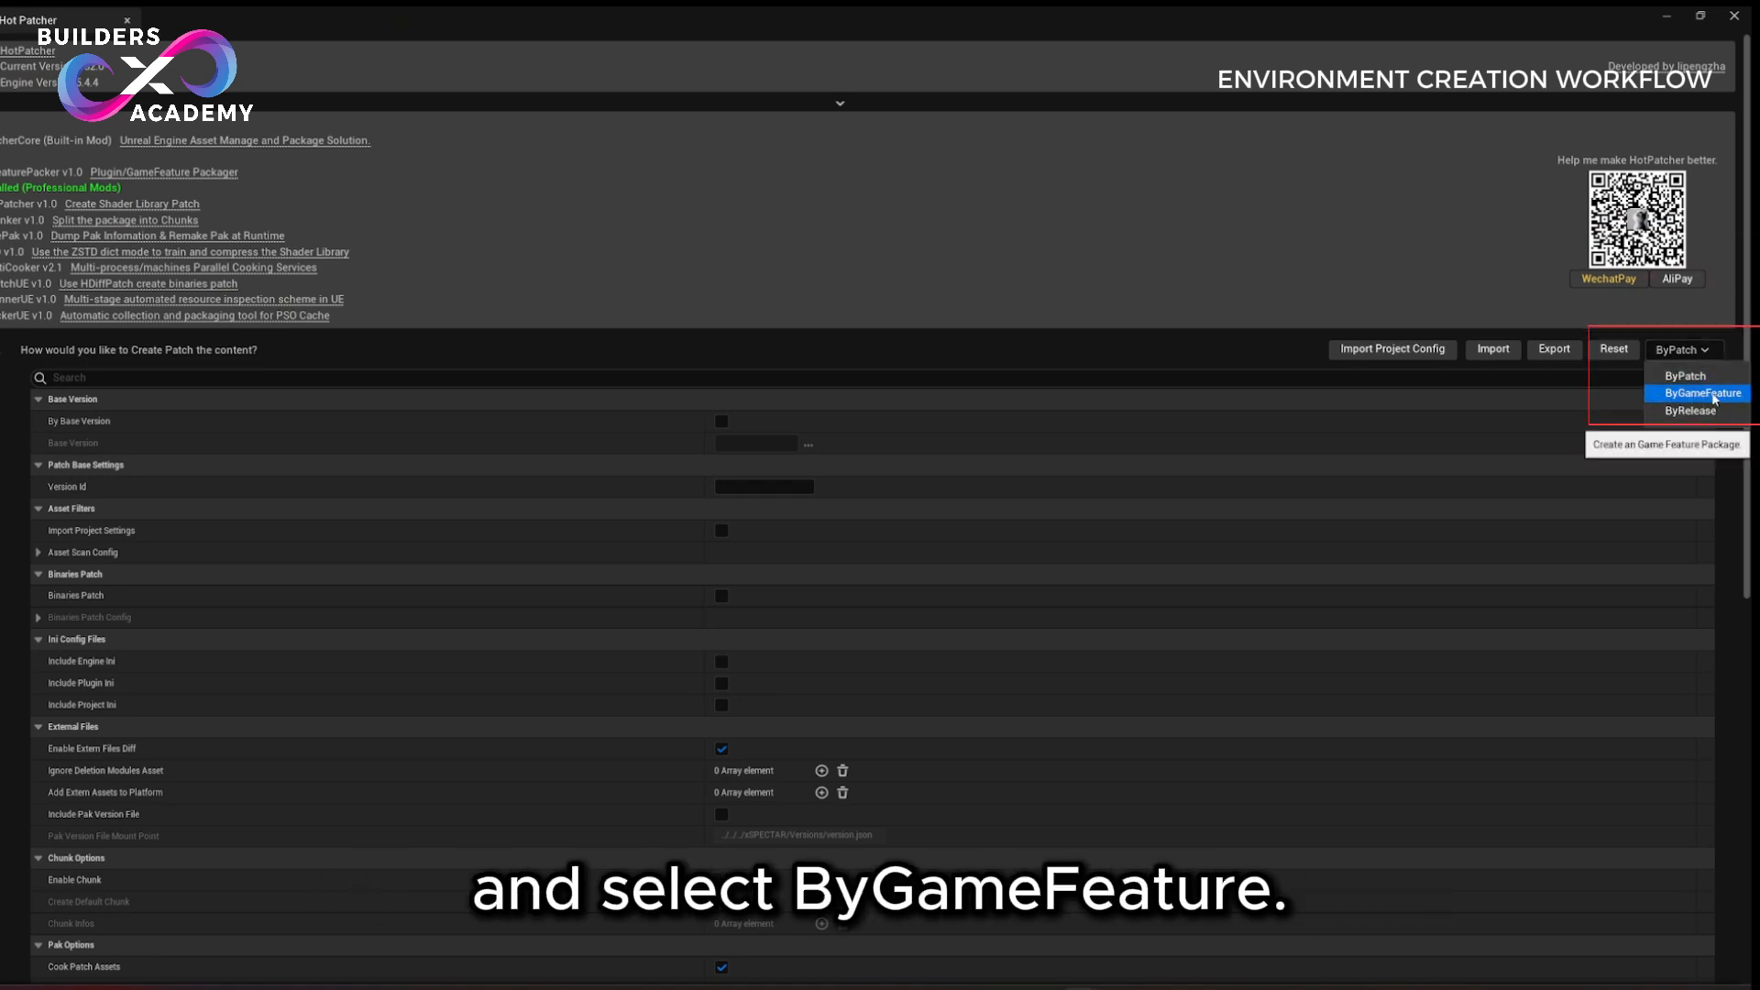
{"action": "left_click", "coordinate": [1707, 393]}
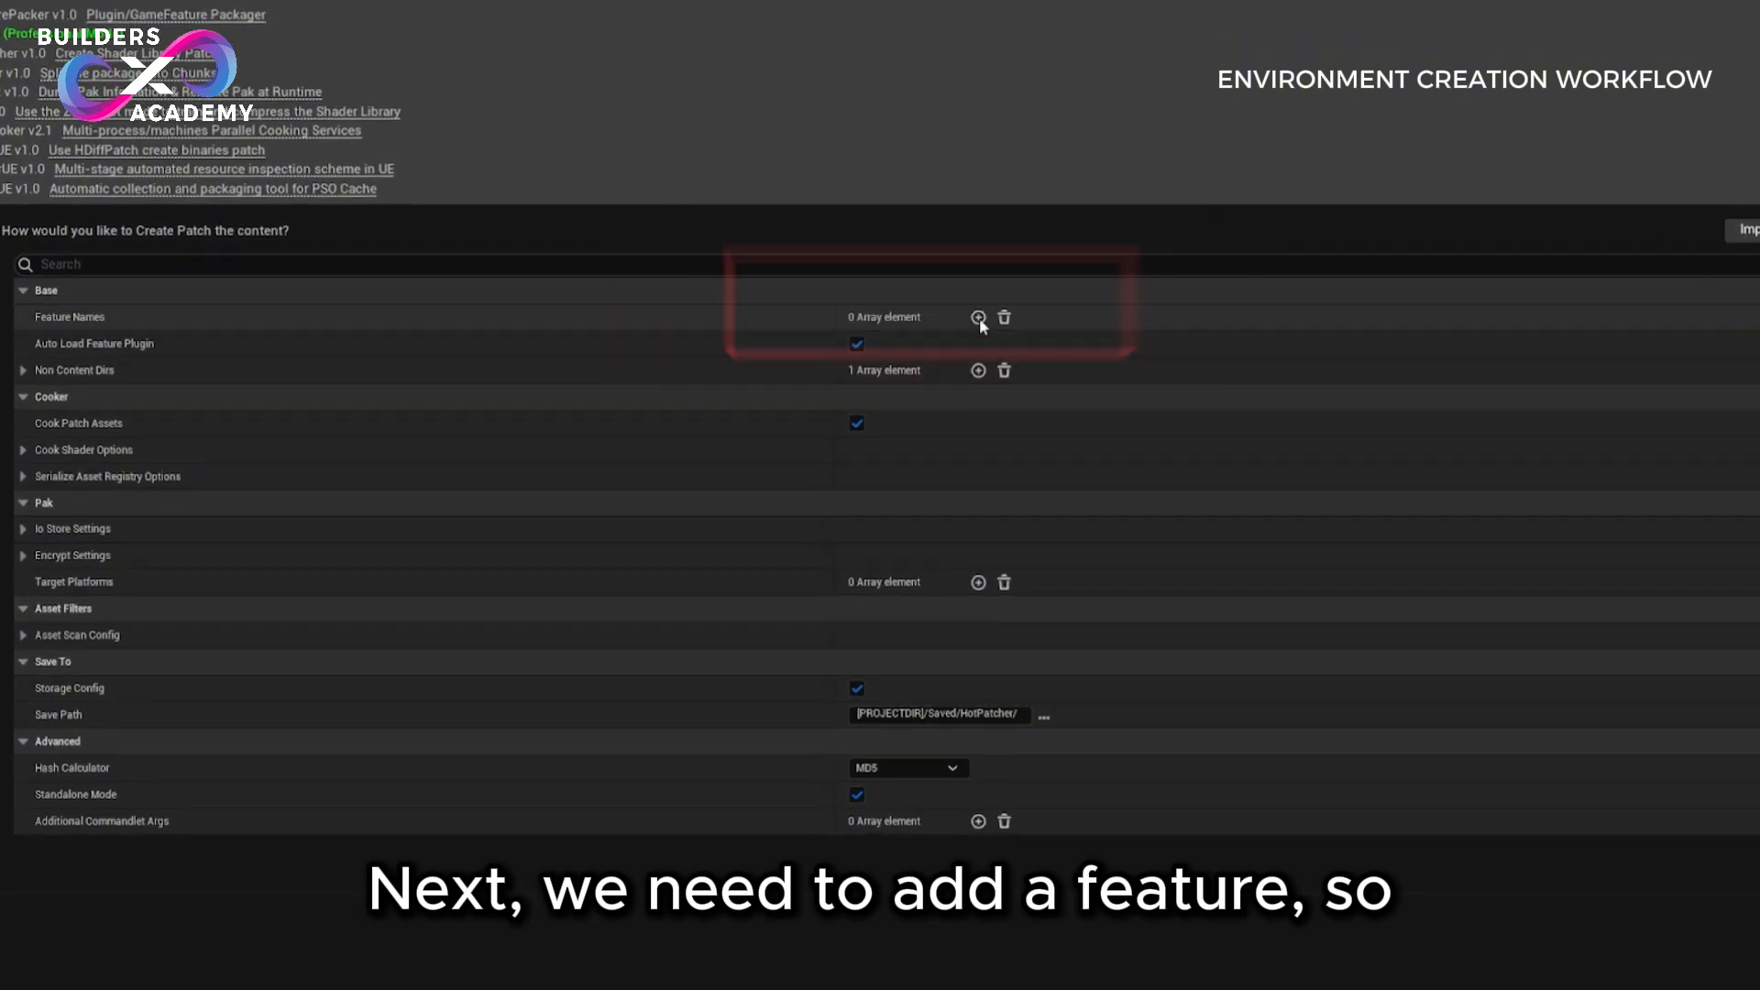
- Add one entry to Feature Names and set it to MyFirstMod
{"action": "left_click", "coordinate": [979, 317]}
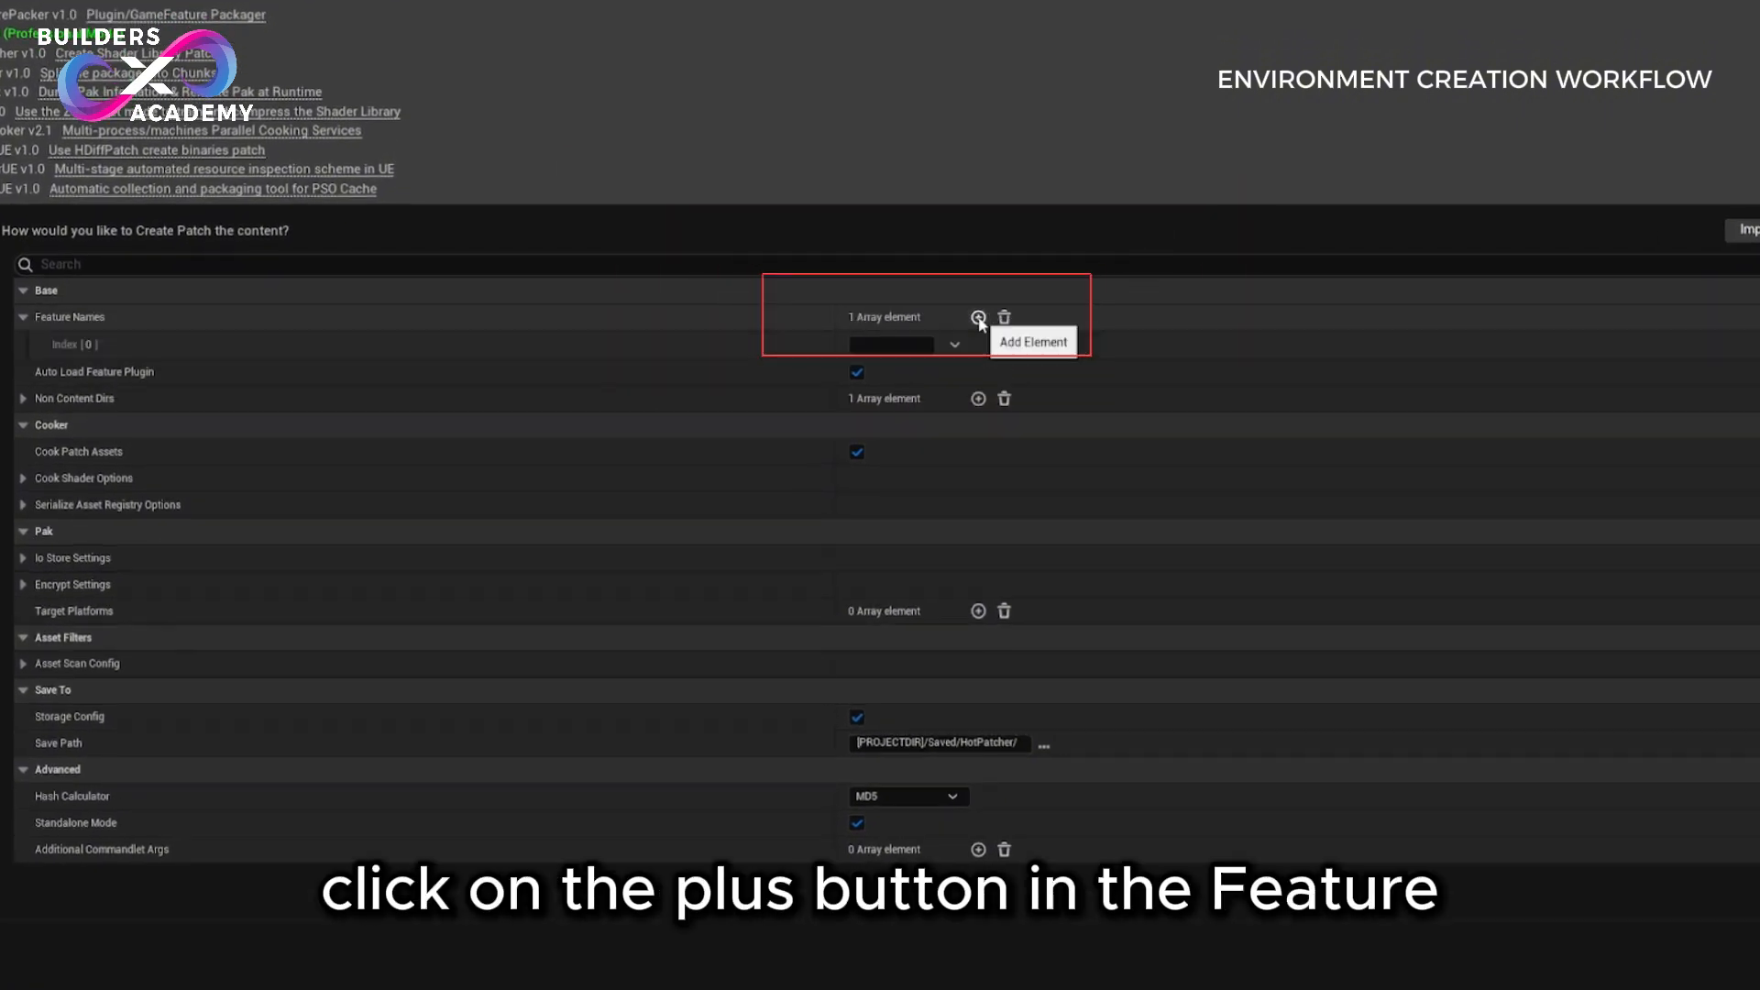
{"action": "left_click", "coordinate": [894, 343]}
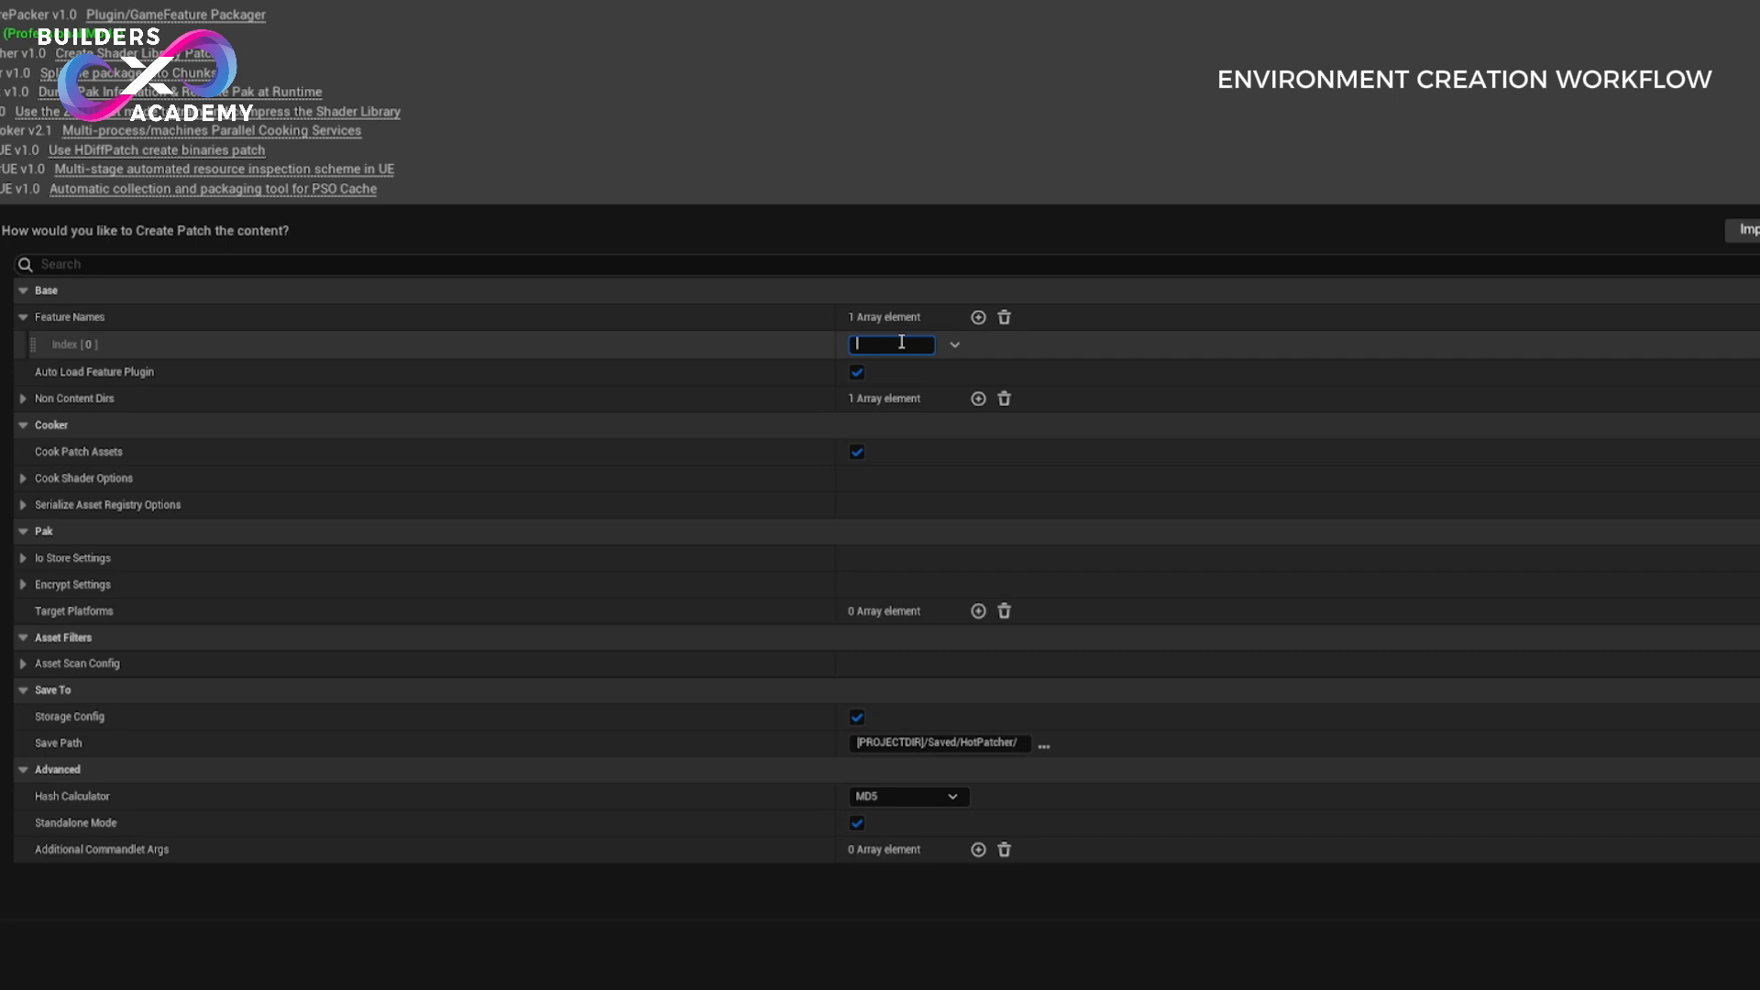
{"action": "type", "text": "My"}
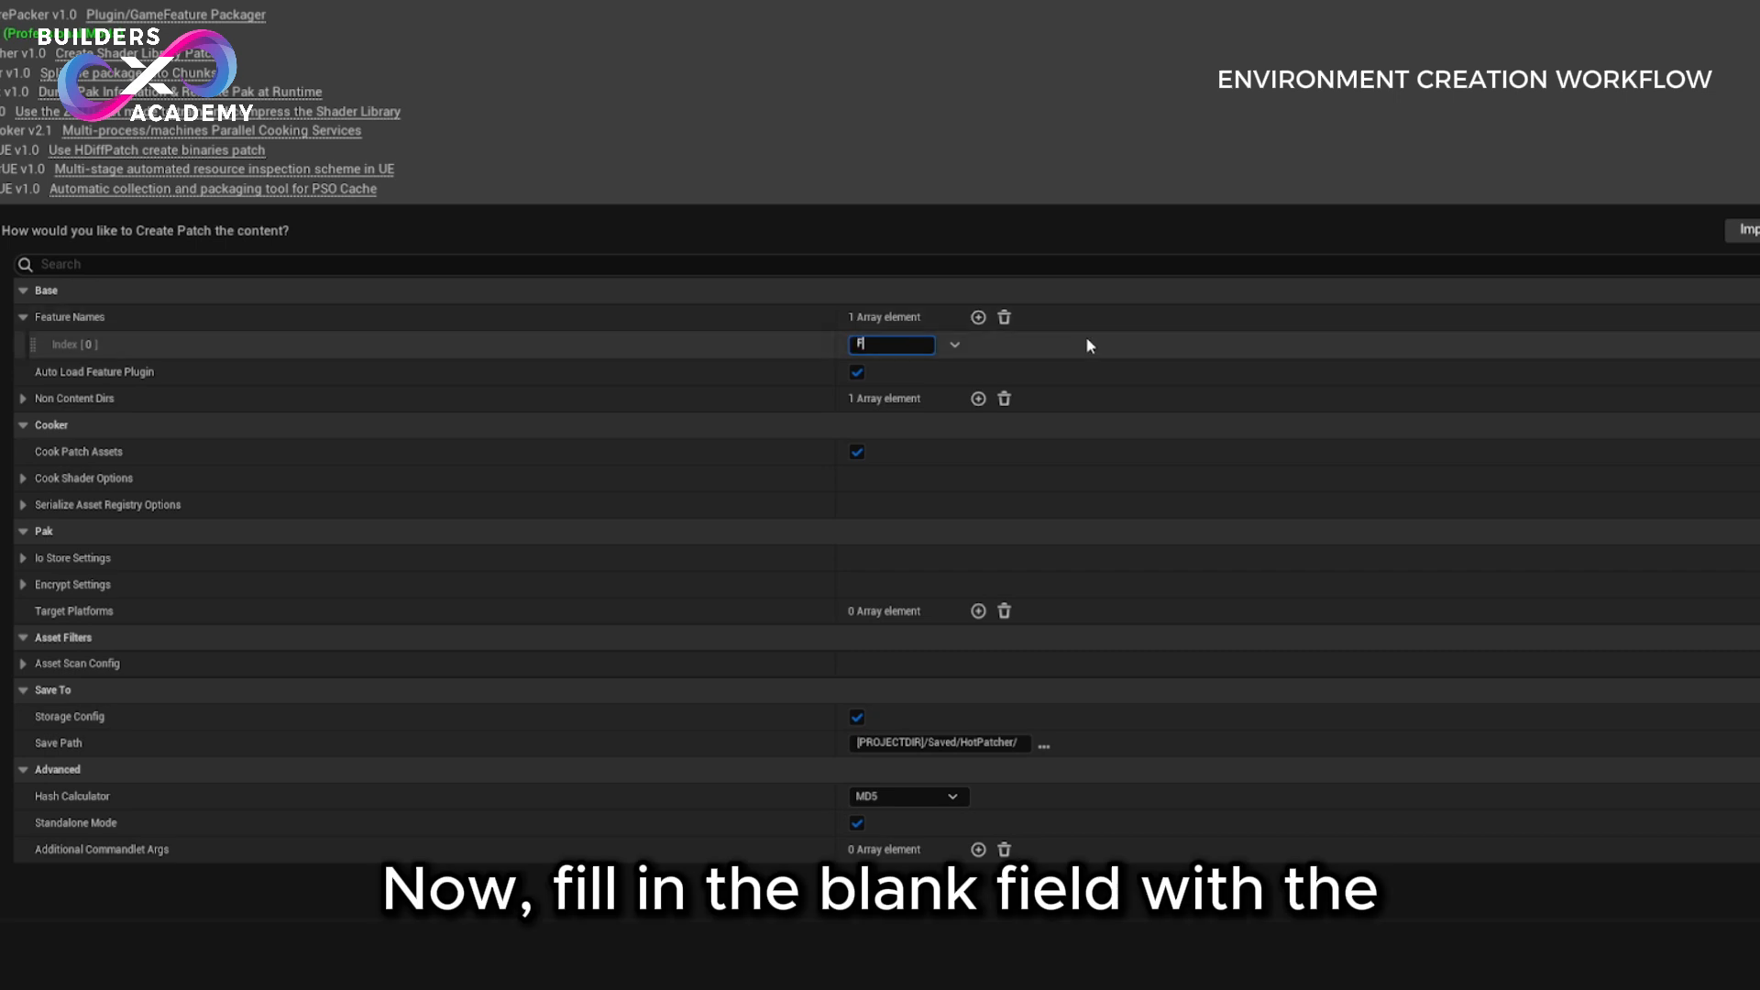
{"action": "type", "text": "FirstMod"}
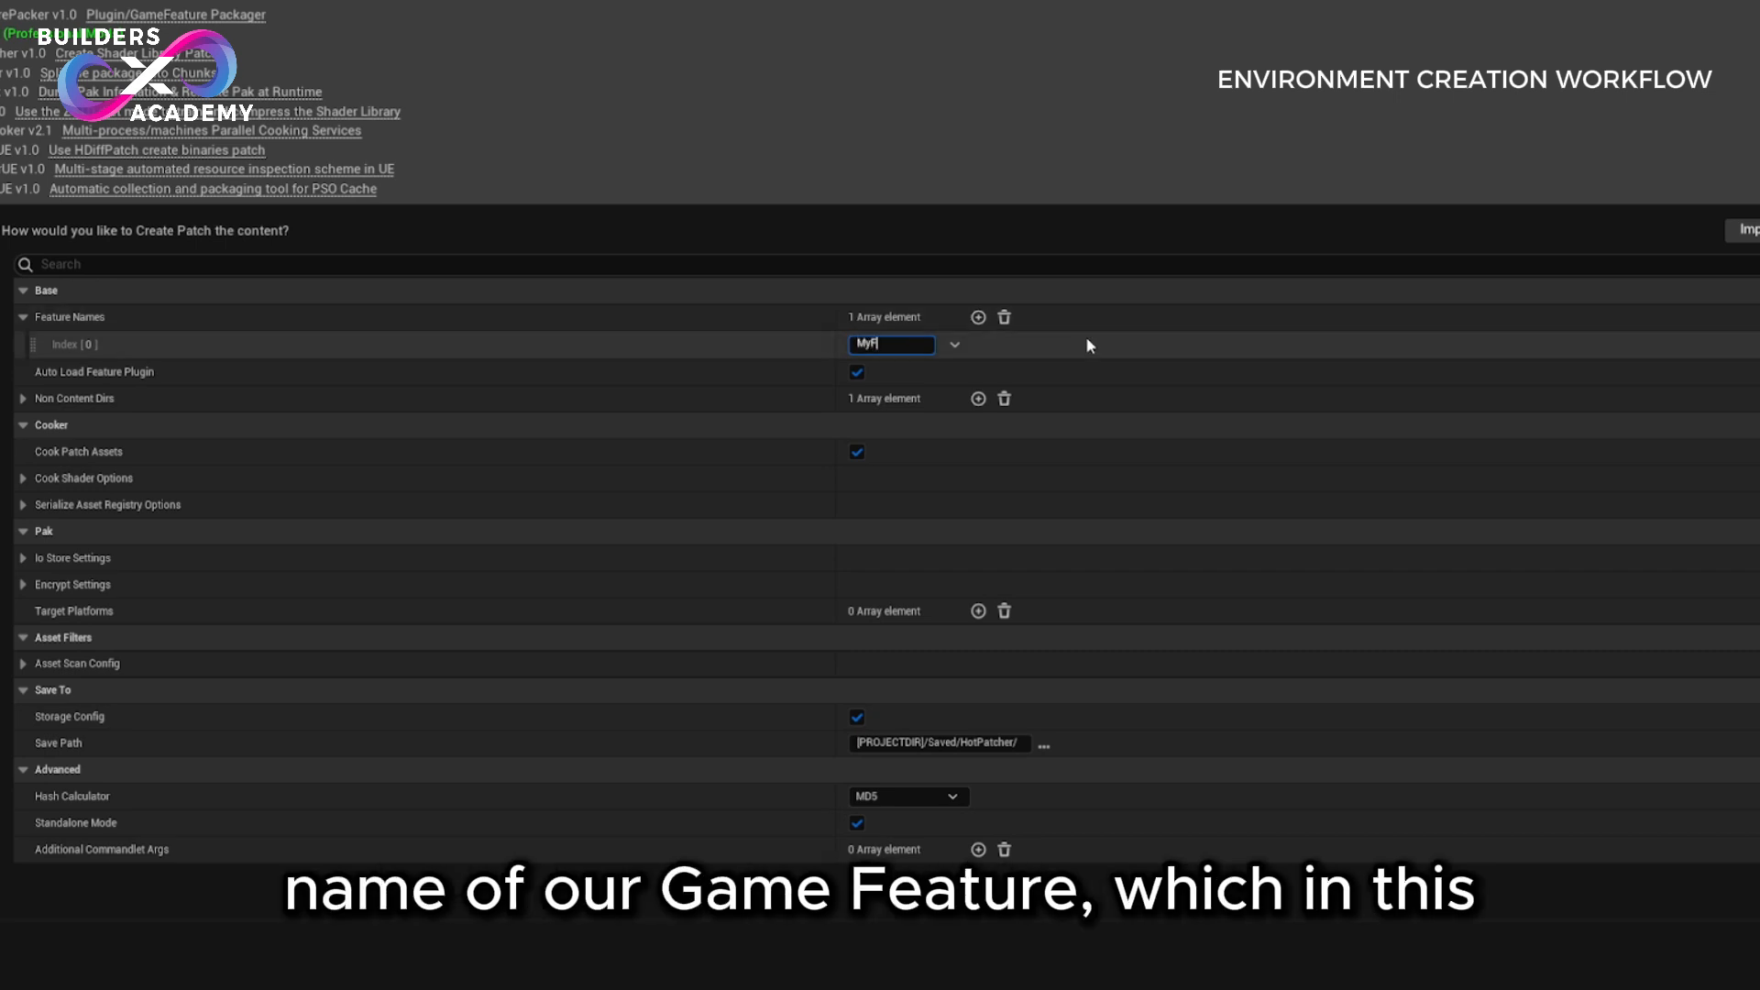
{"action": "key", "text": "Return"}
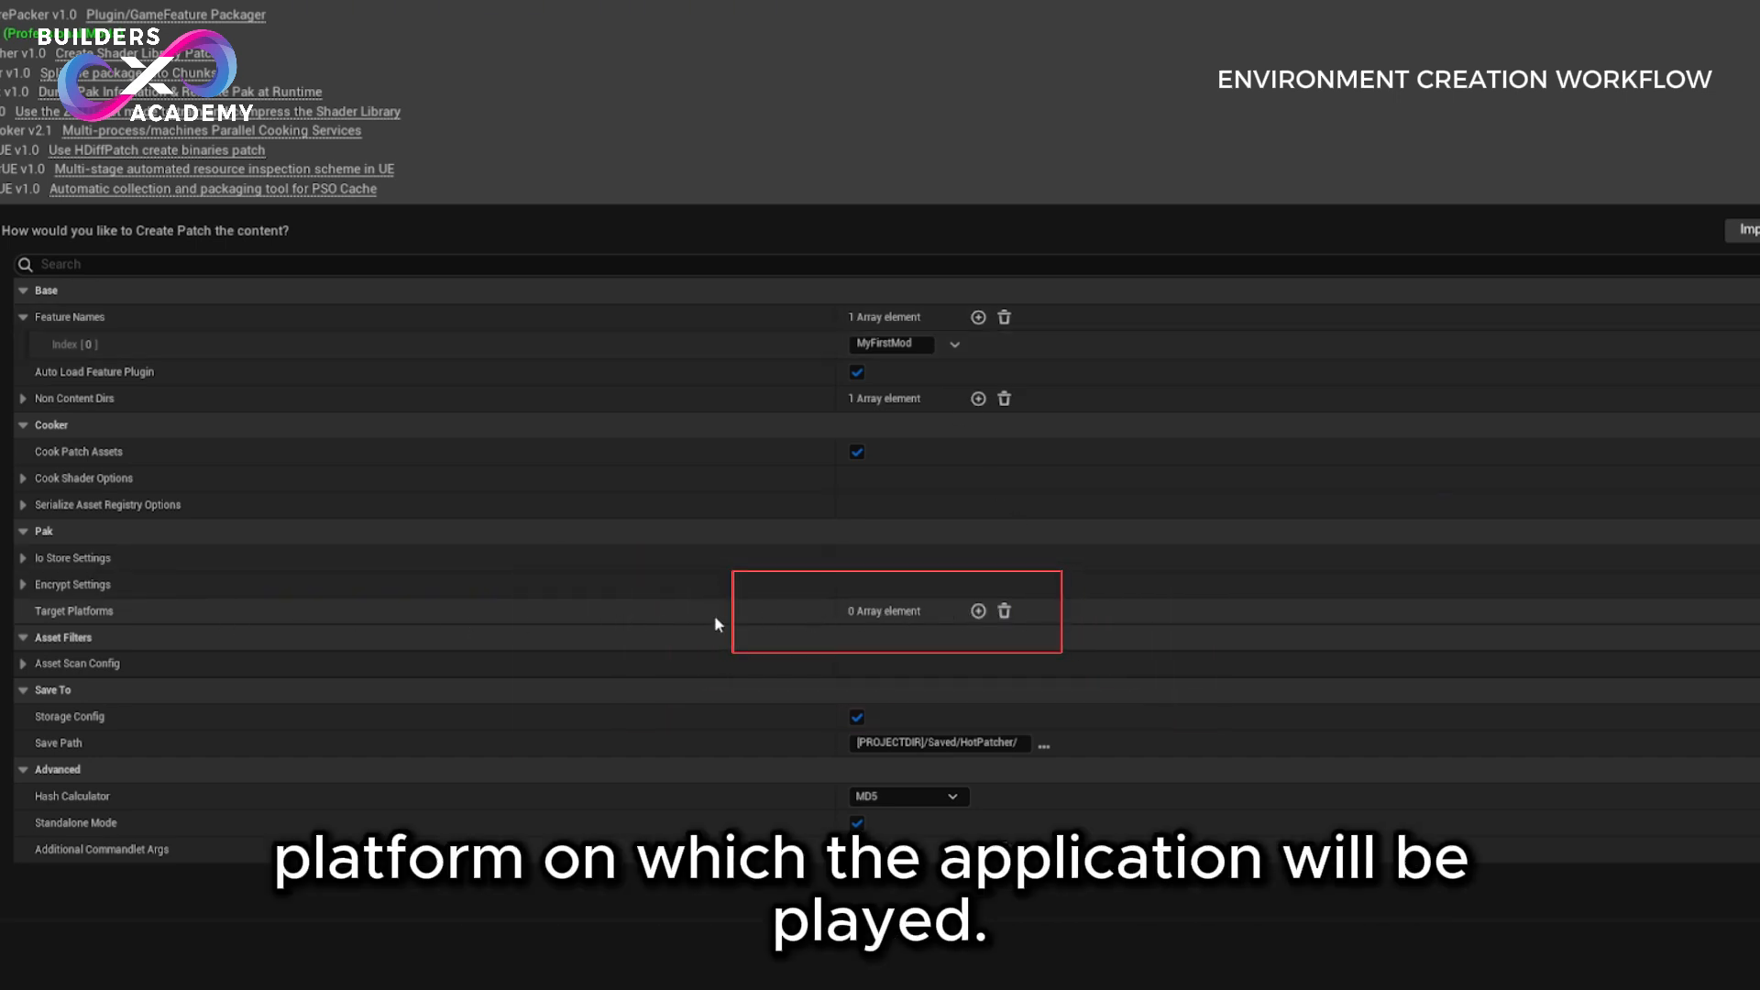
- Add one target platform to the Pak settings and set it to Windows
{"action": "left_click", "coordinate": [978, 612]}
{"action": "left_click", "coordinate": [917, 639]}
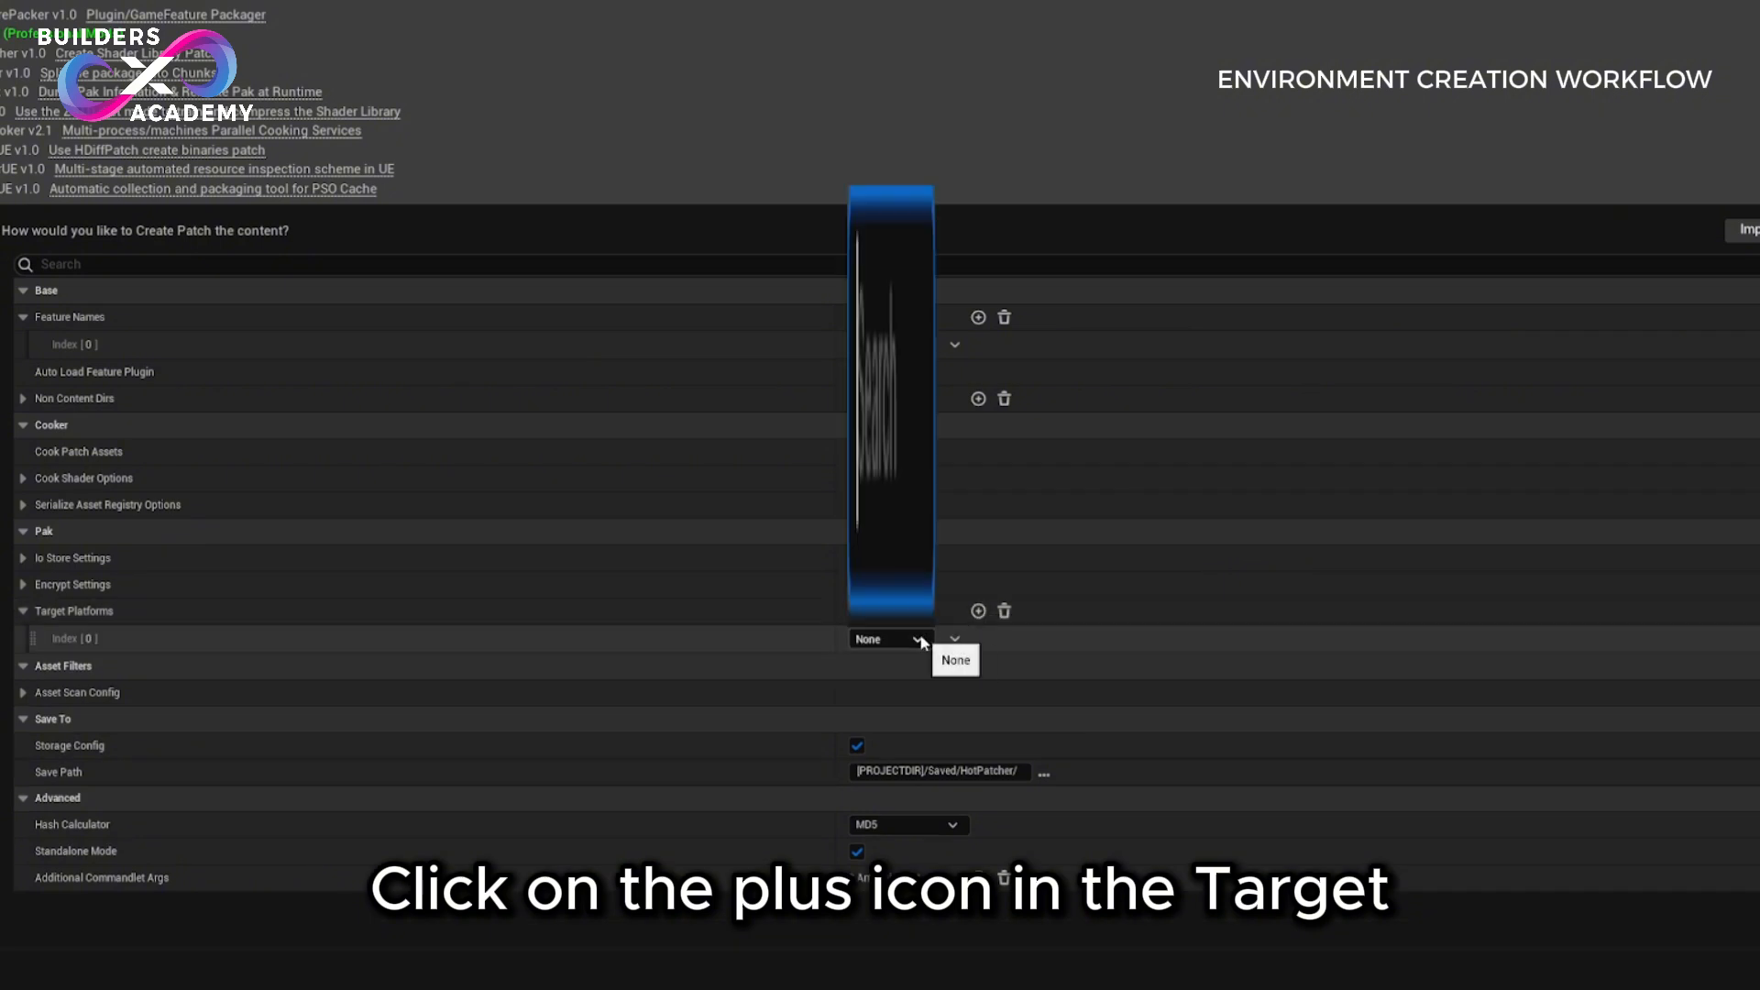
{"action": "type", "text": "w"}
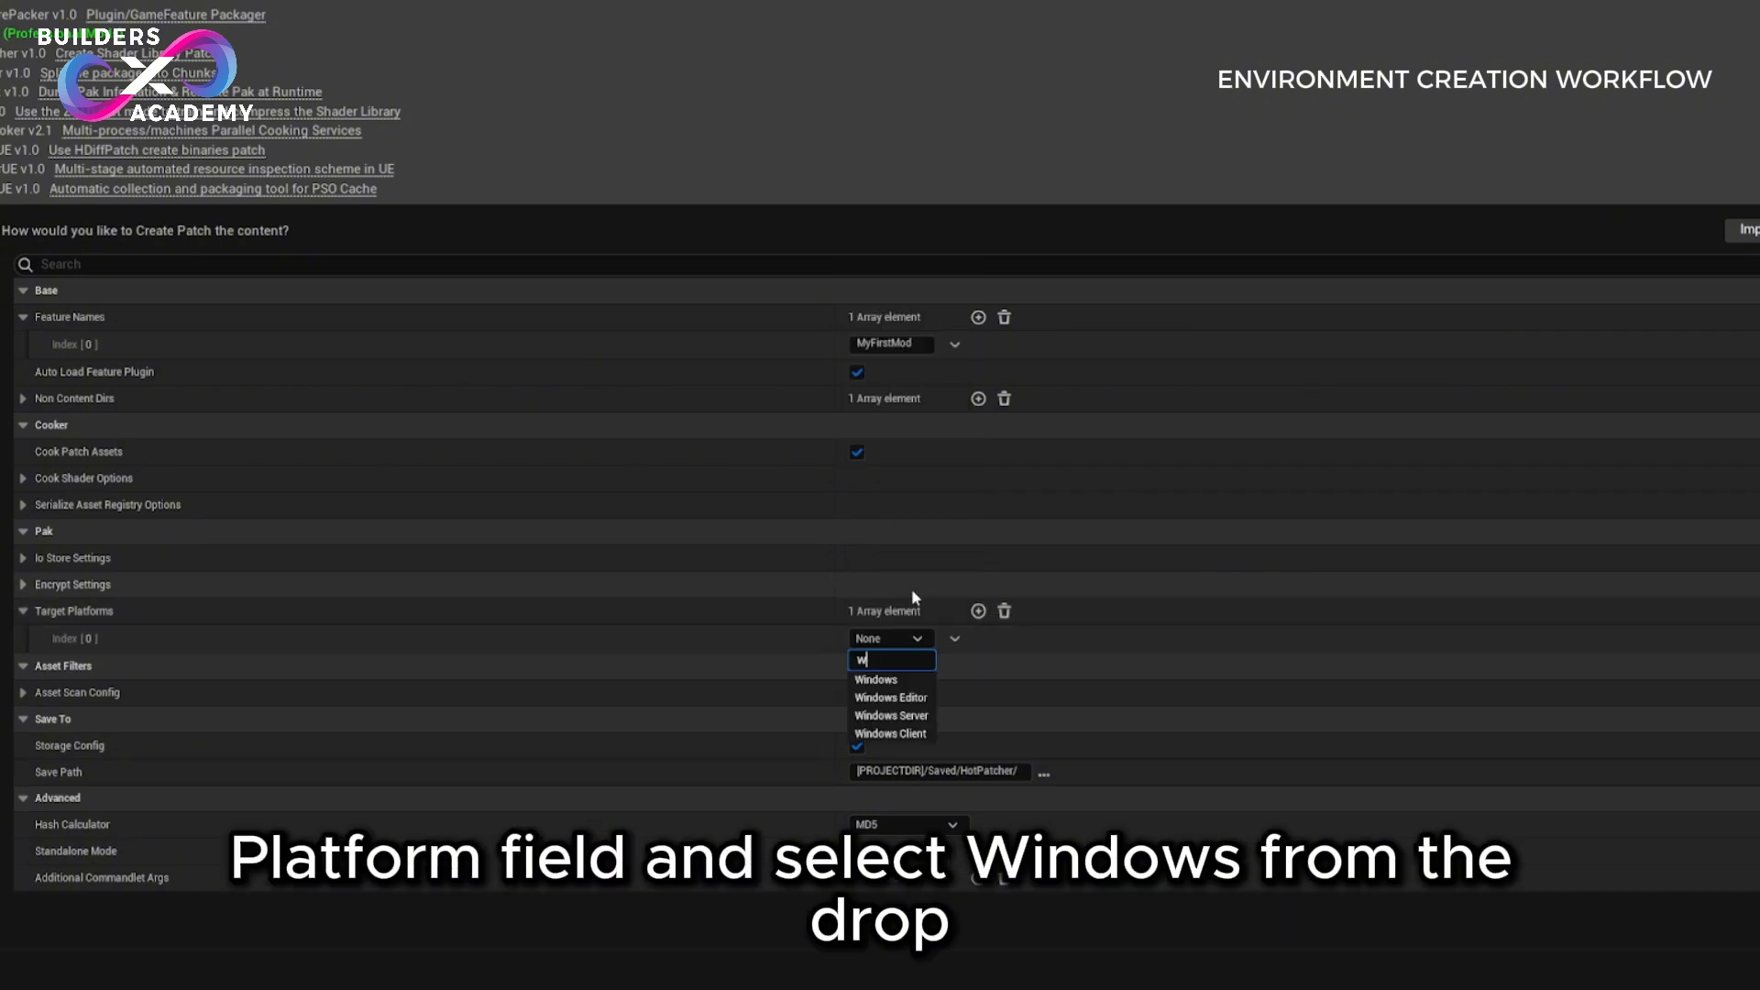
{"action": "left_click", "coordinate": [876, 680]}
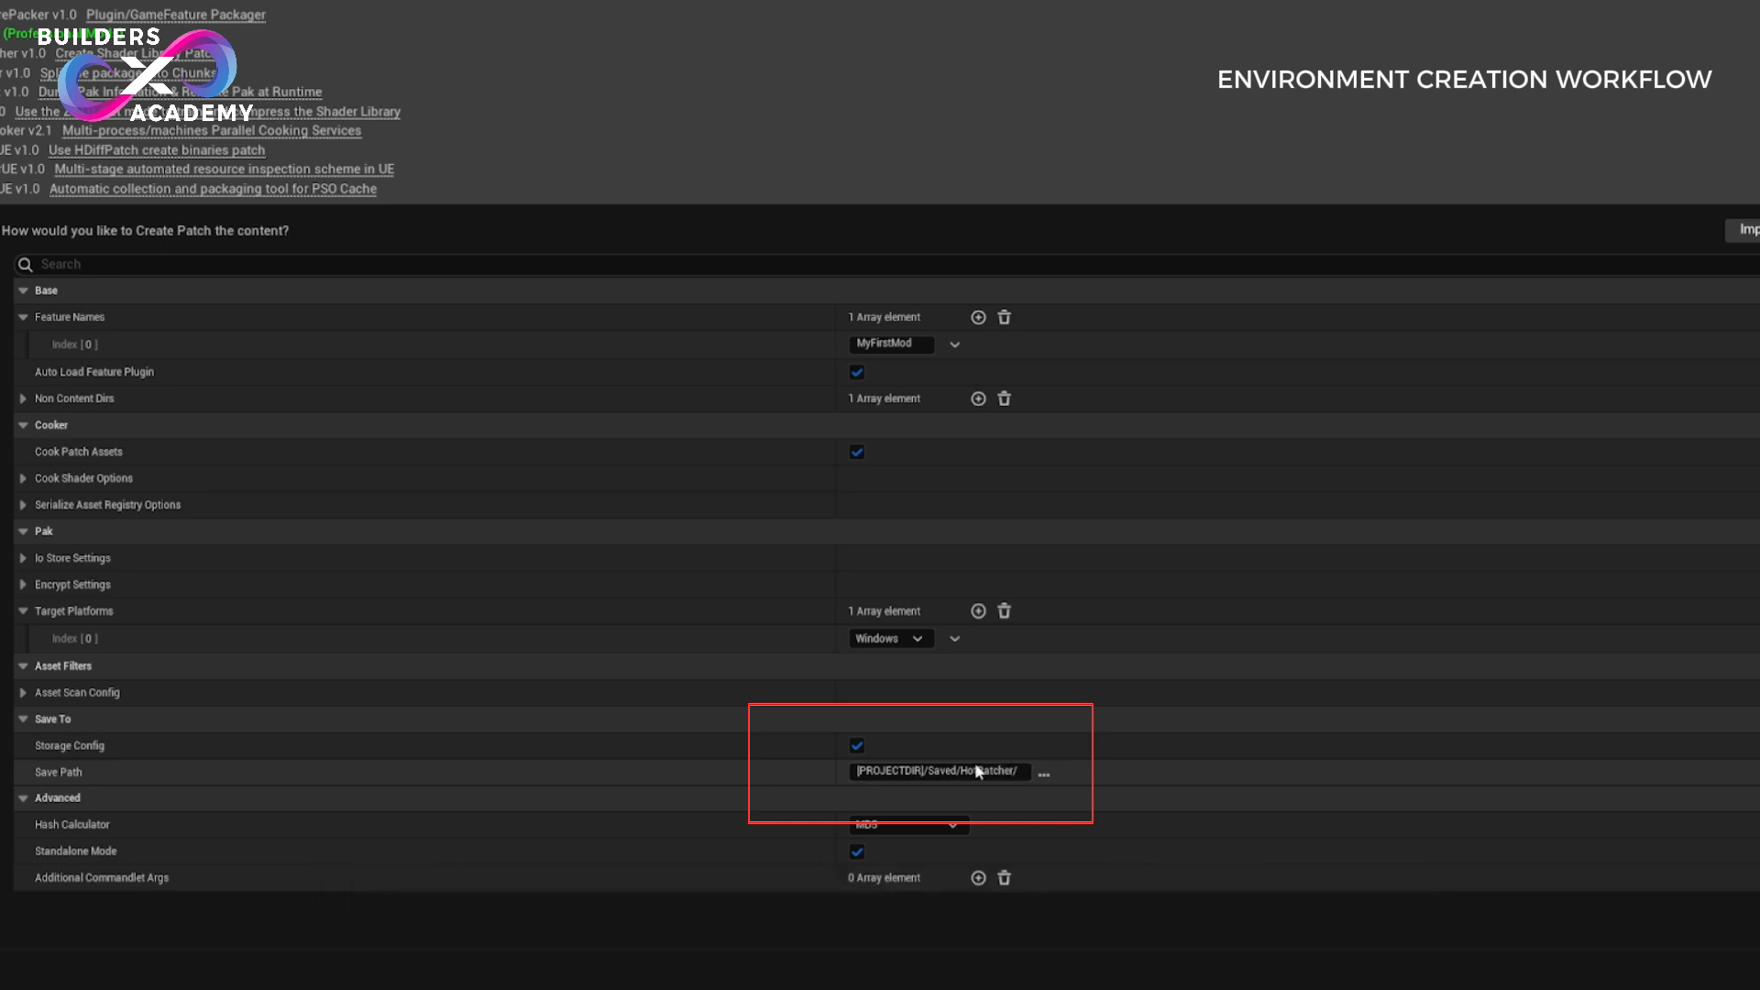
- Create a folder named MODS in the xSPECTAR_WINDOWS_EDK_v.0.20.0-r4 project folder and set it as the save path
{"action": "left_click", "coordinate": [1044, 774]}
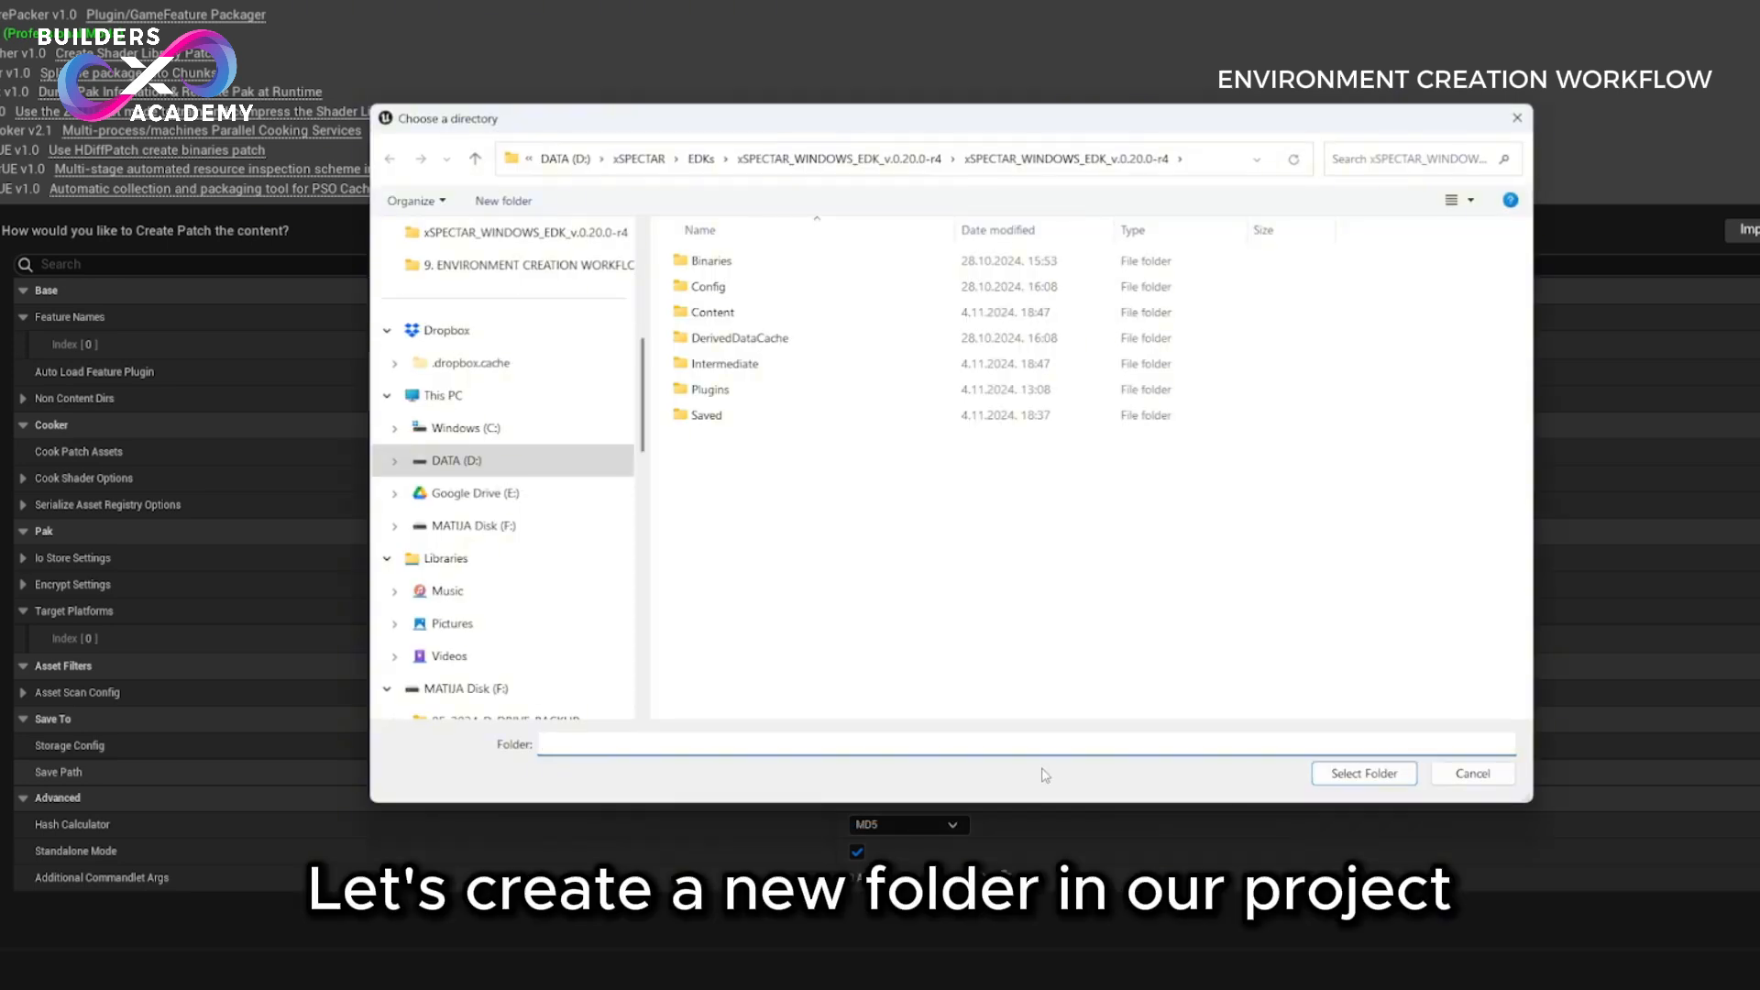
{"action": "right_click", "coordinate": [764, 502]}
{"action": "mouse_move", "coordinate": [870, 754]}
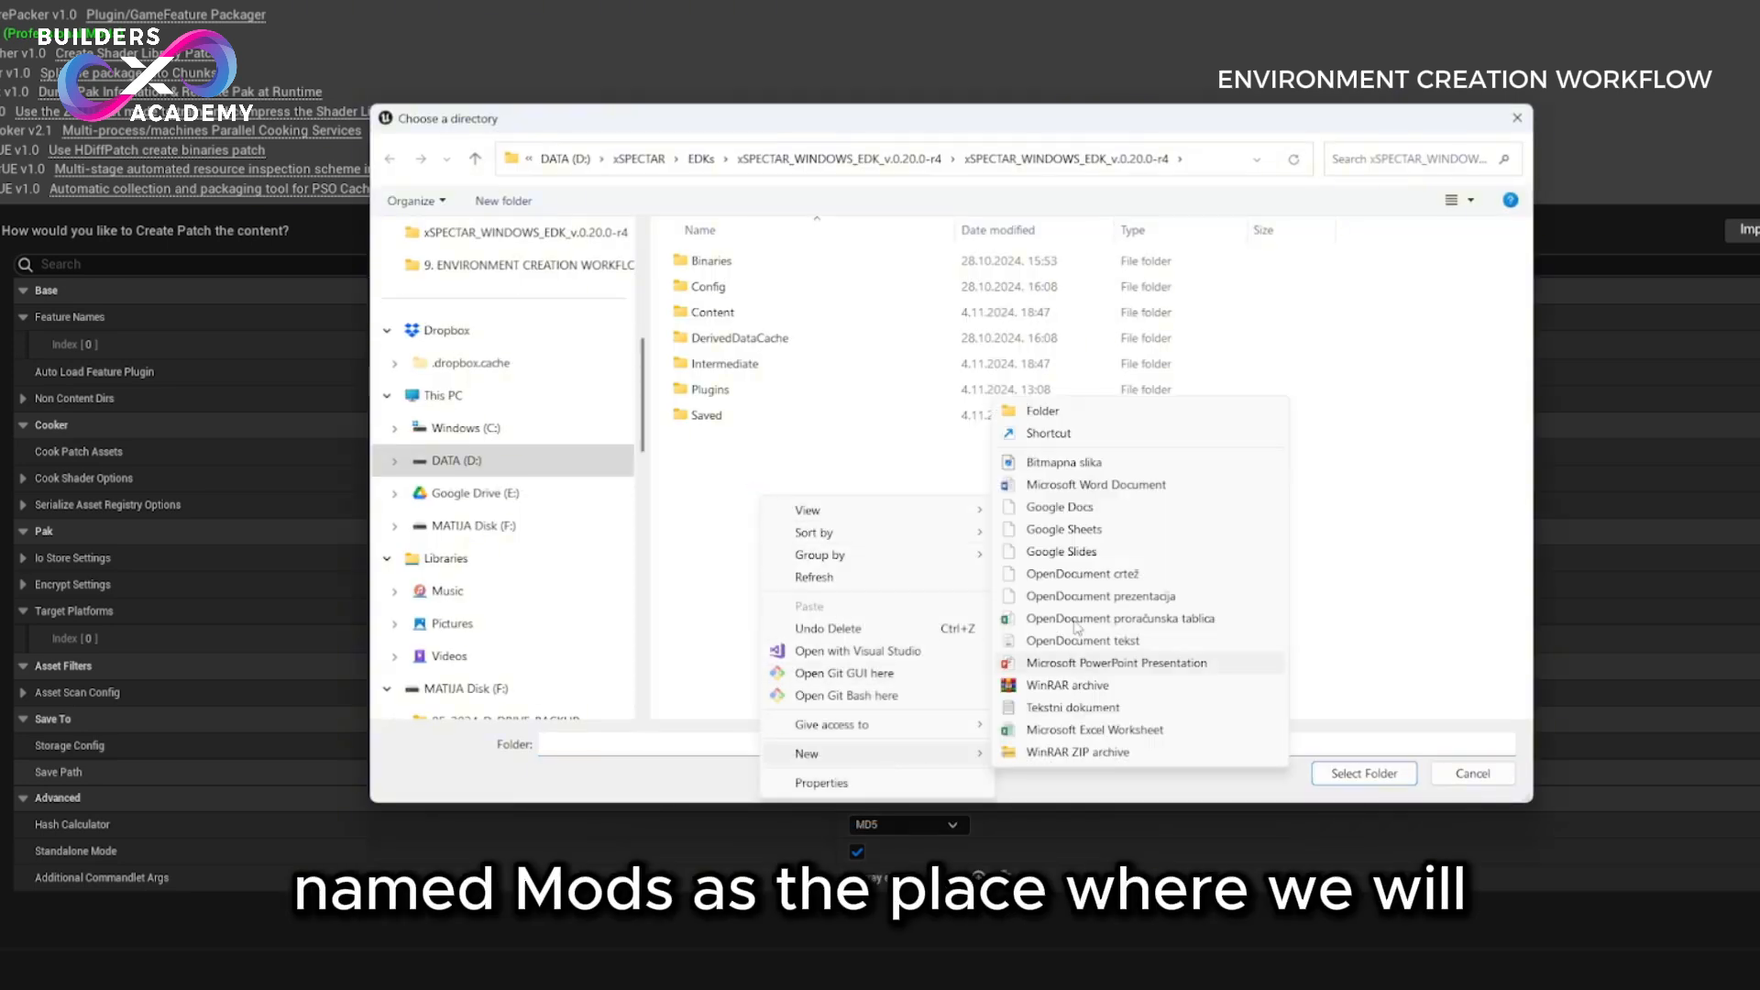
{"action": "left_click", "coordinate": [1063, 415]}
{"action": "type", "text": "MODS"}
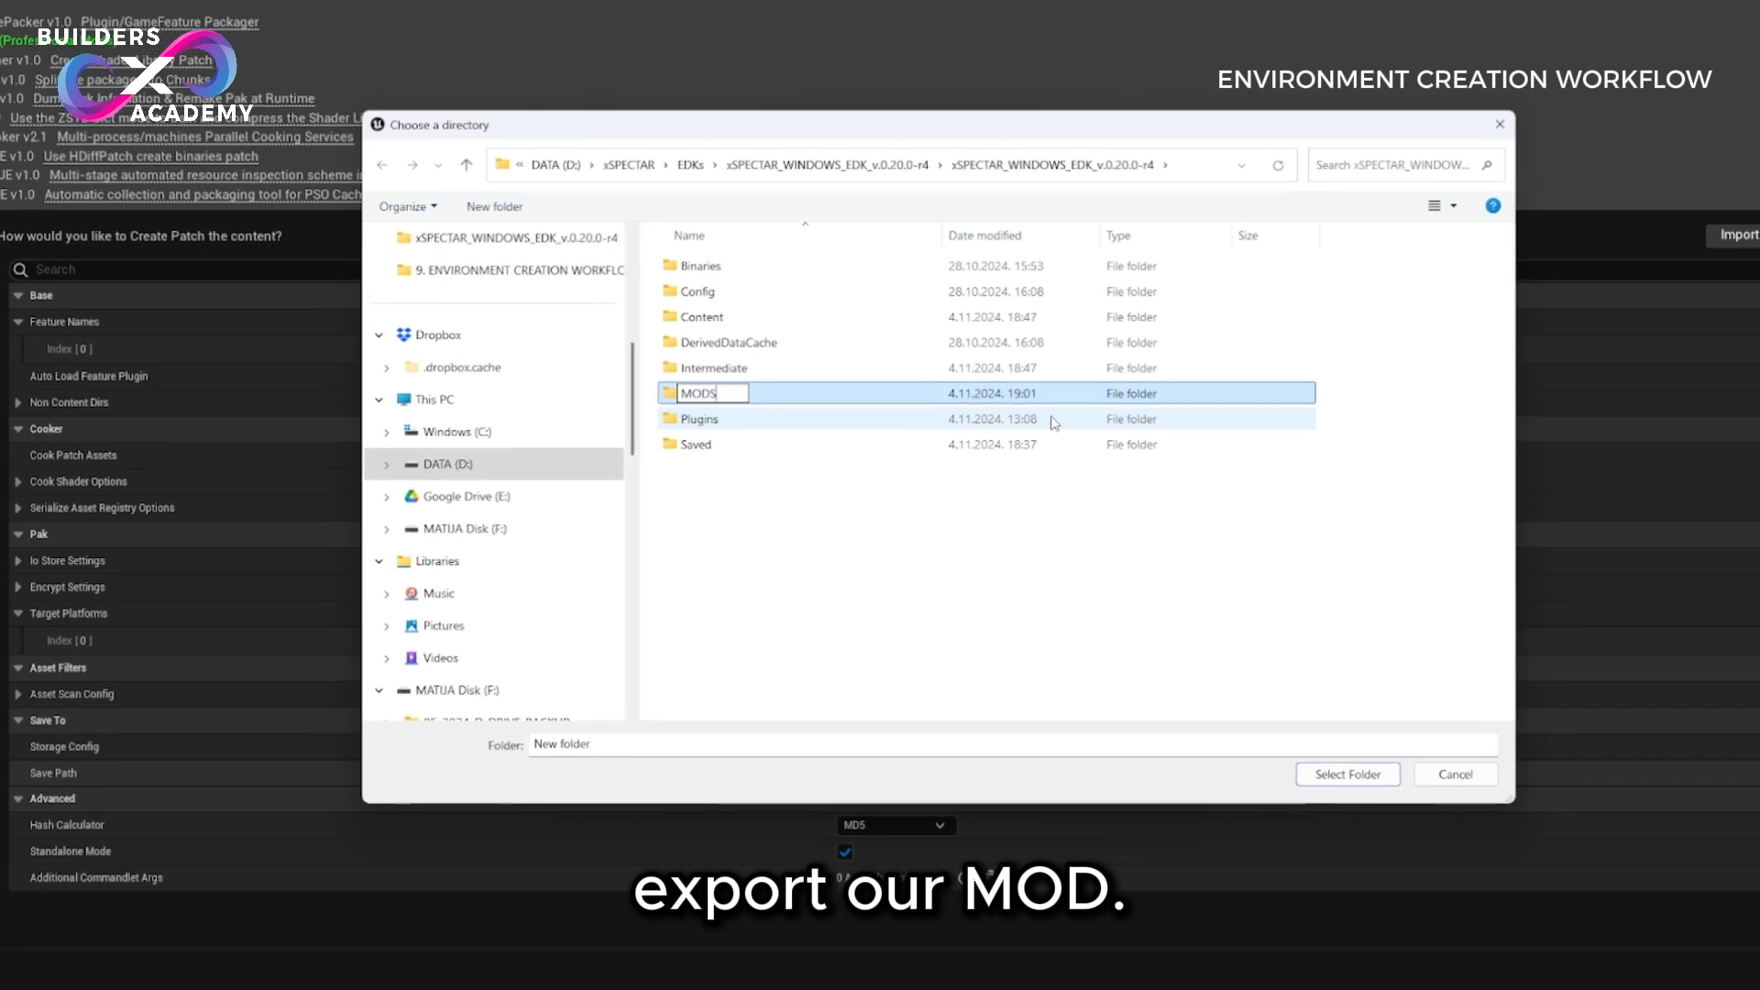
{"action": "key", "text": "Return"}
{"action": "double_click", "coordinate": [770, 400]}
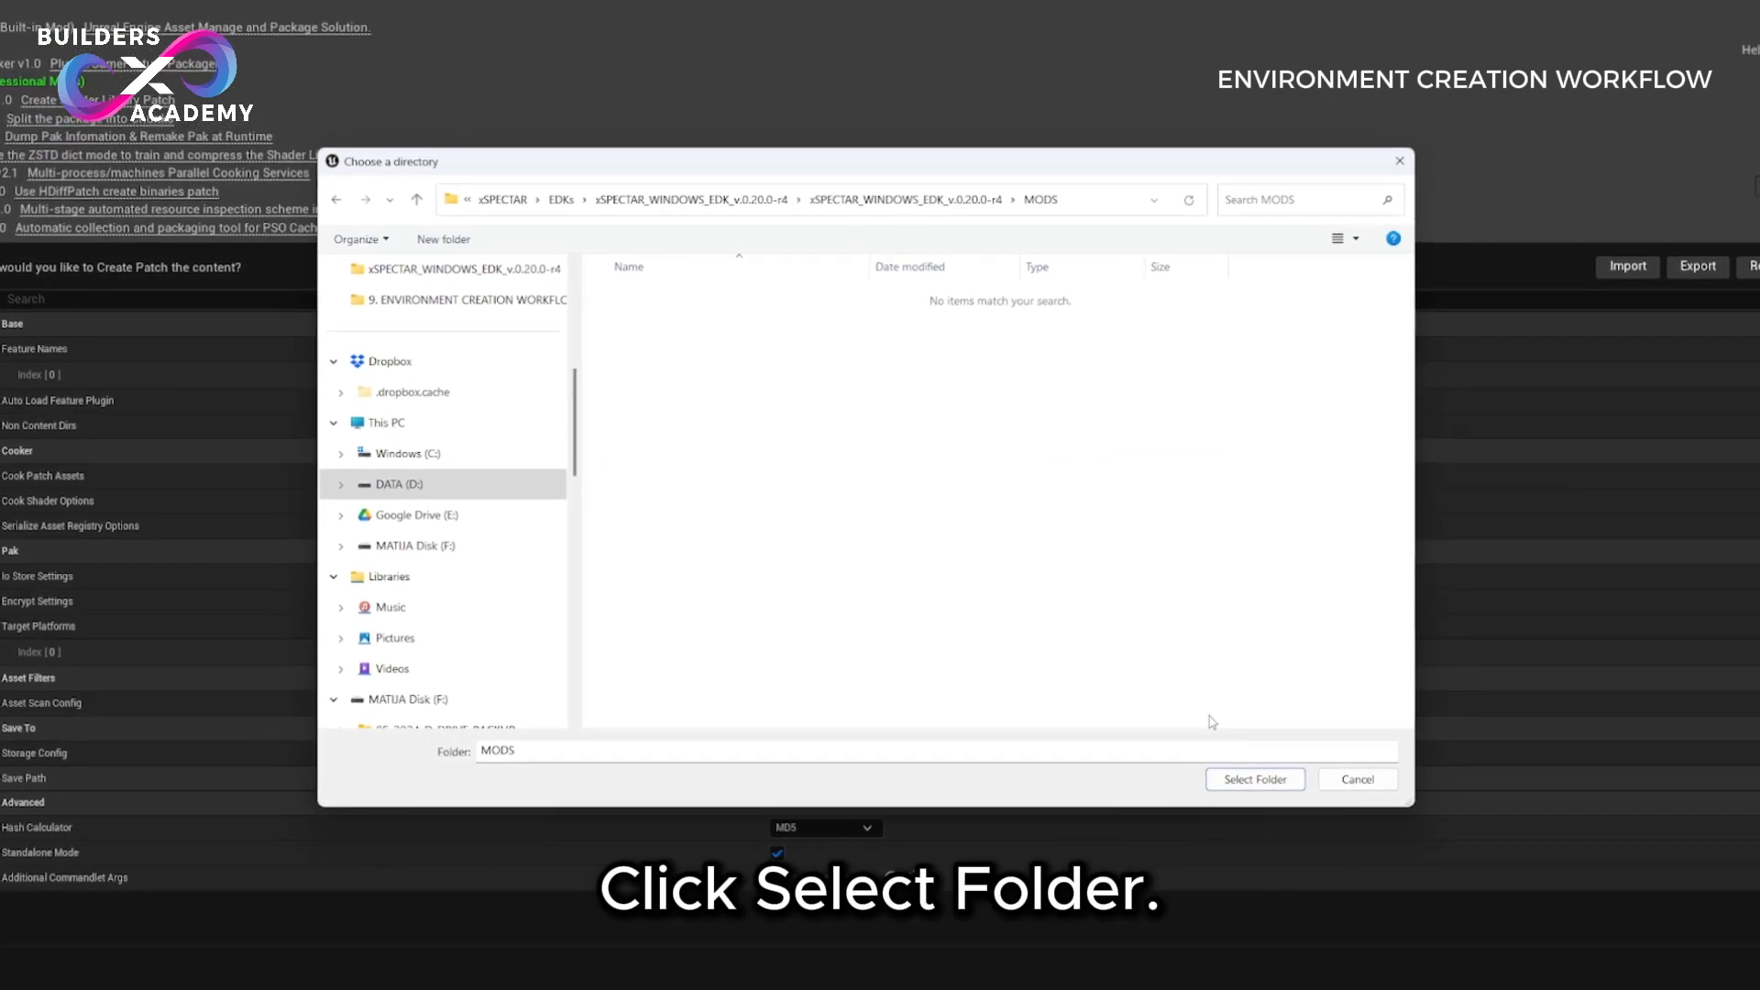
{"action": "left_click", "coordinate": [1232, 781]}
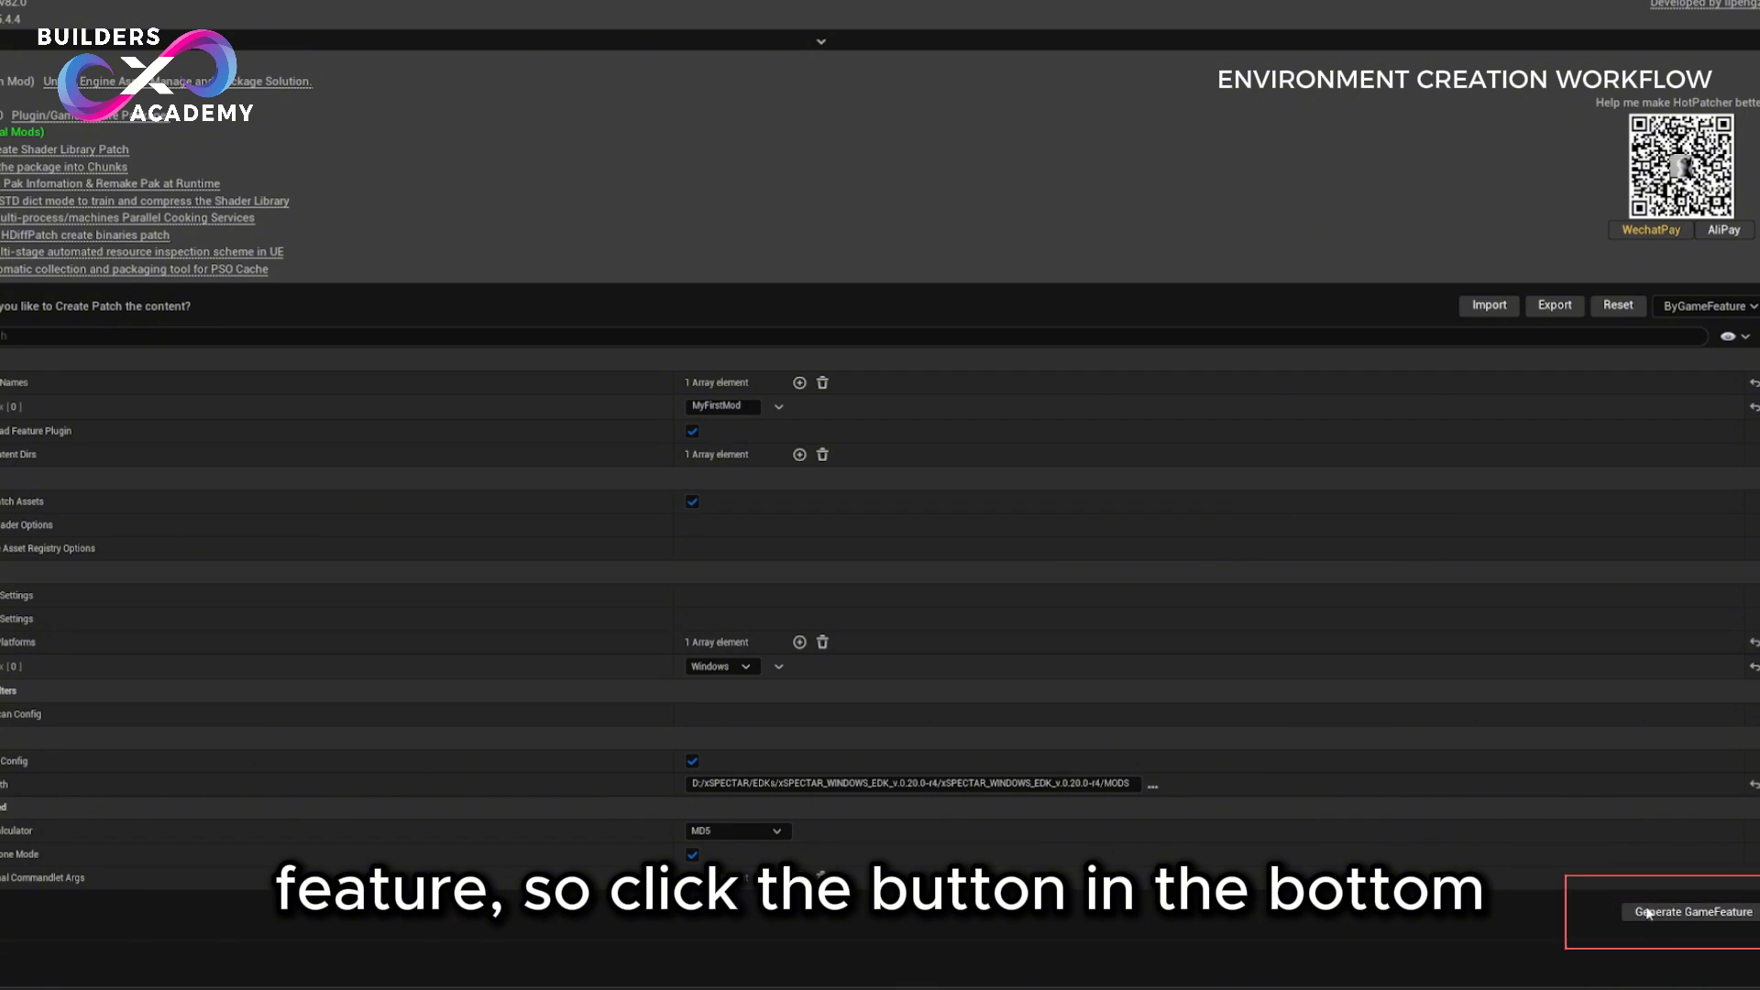
- Generate the MyFirstMod game feature package and show the packager's output log
{"action": "left_click", "coordinate": [1723, 913]}
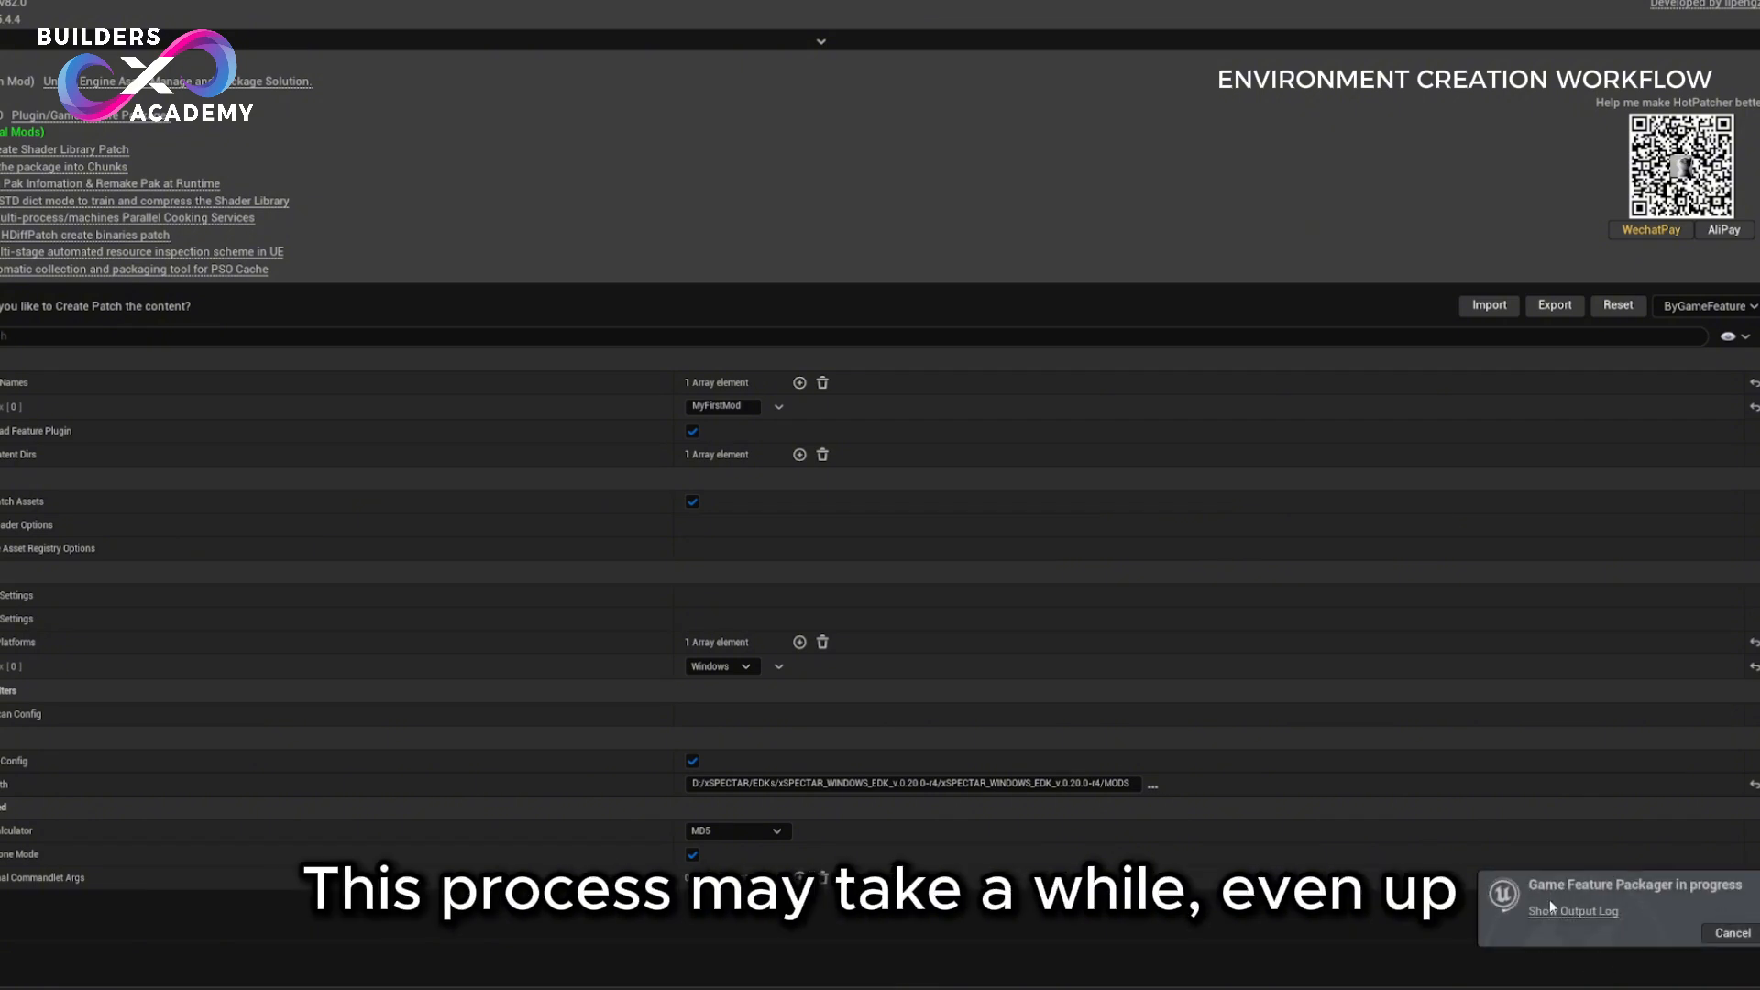
{"action": "left_click", "coordinate": [1613, 913]}
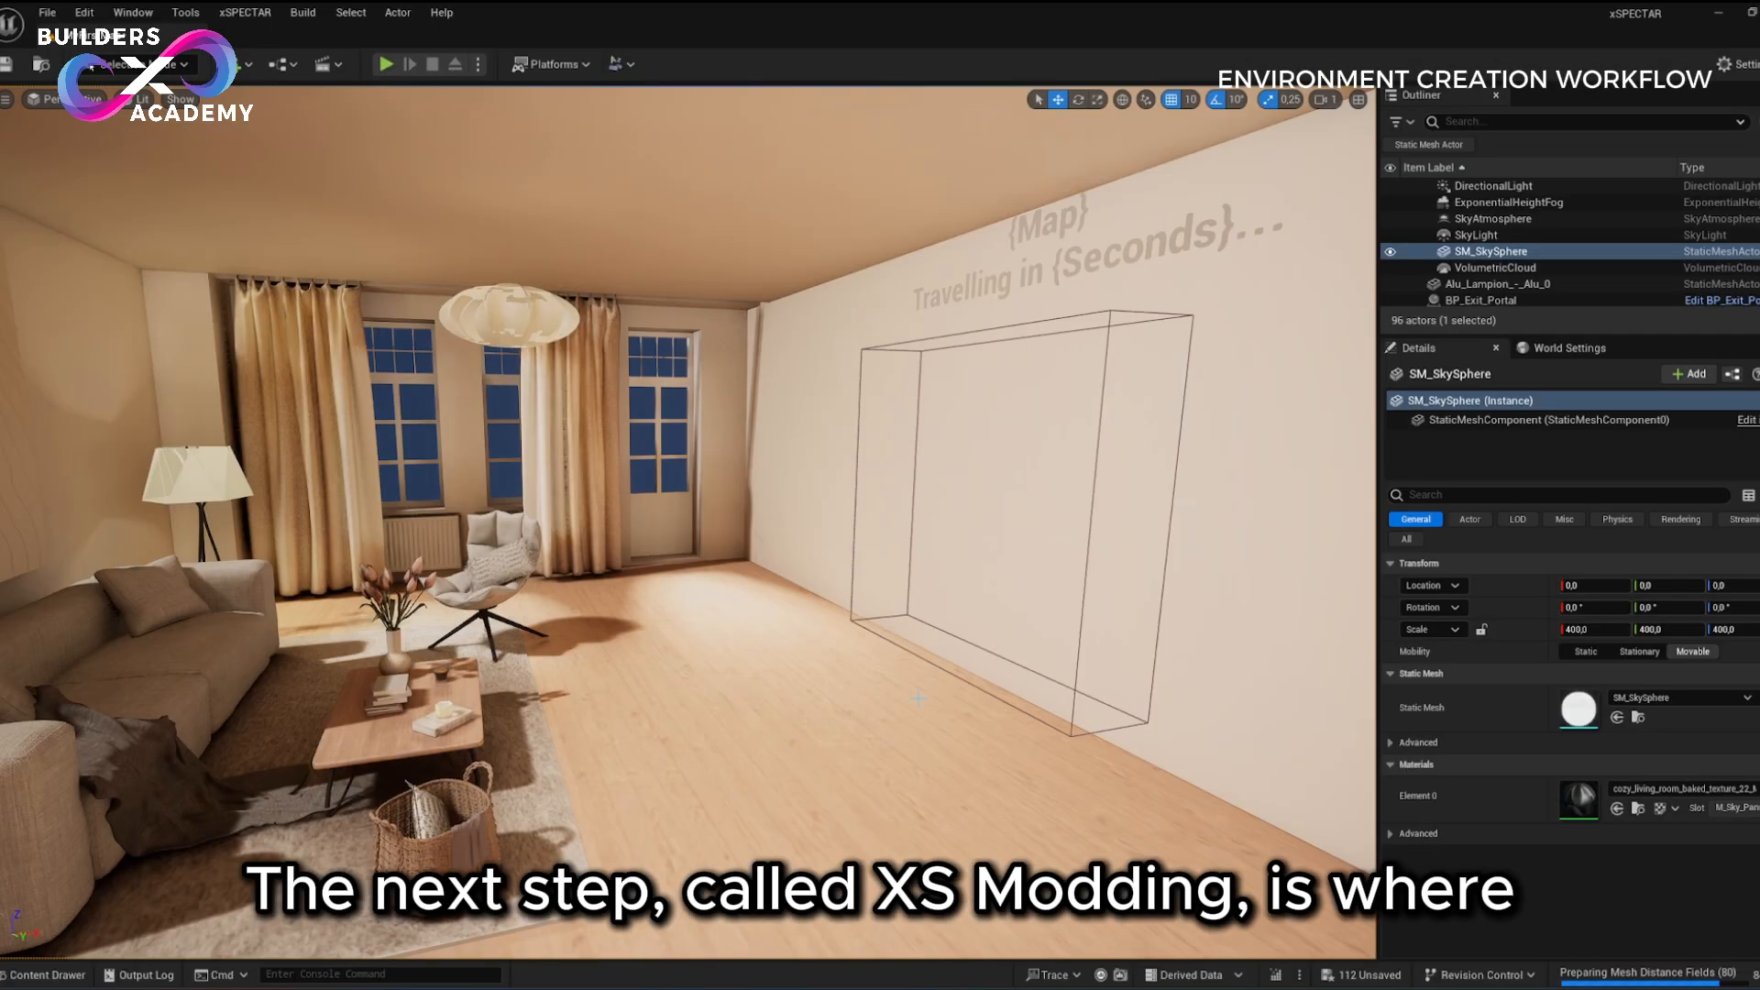
- Open the Modding page of the XS section in the Editor Preferences
{"action": "right_click", "coordinate": [918, 698]}
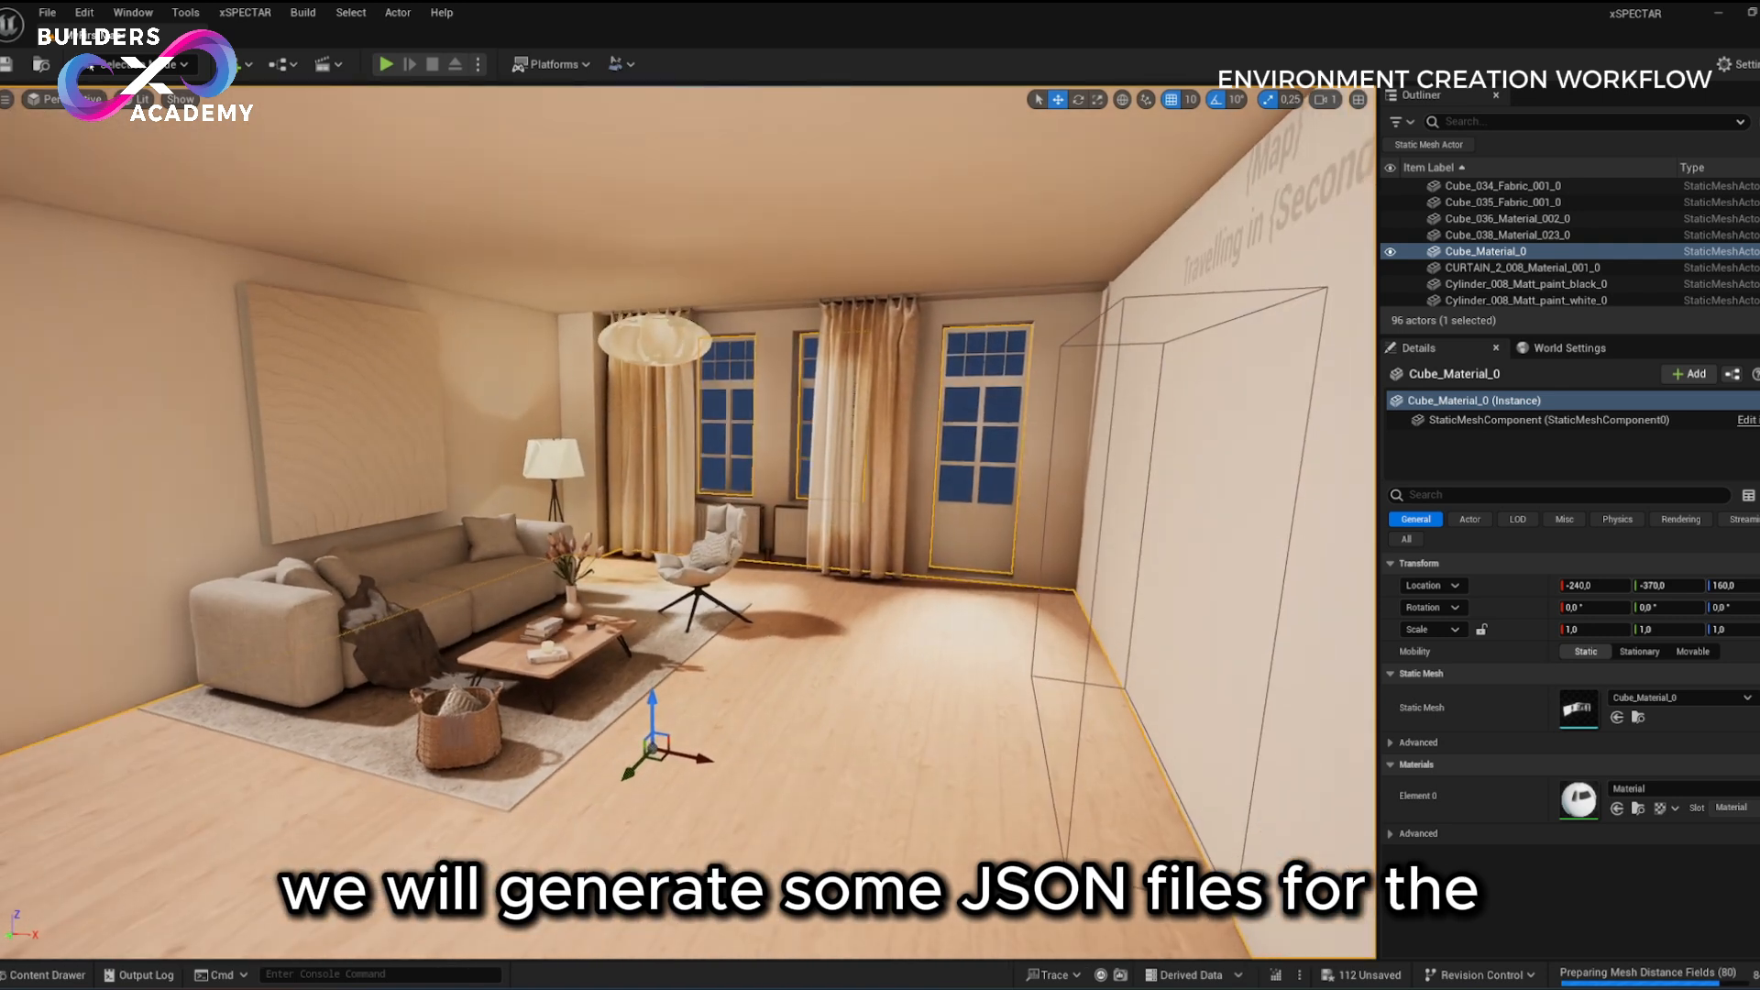
{"action": "right_click_drag", "start_coordinate": [594, 235], "coordinate": [591, 231]}
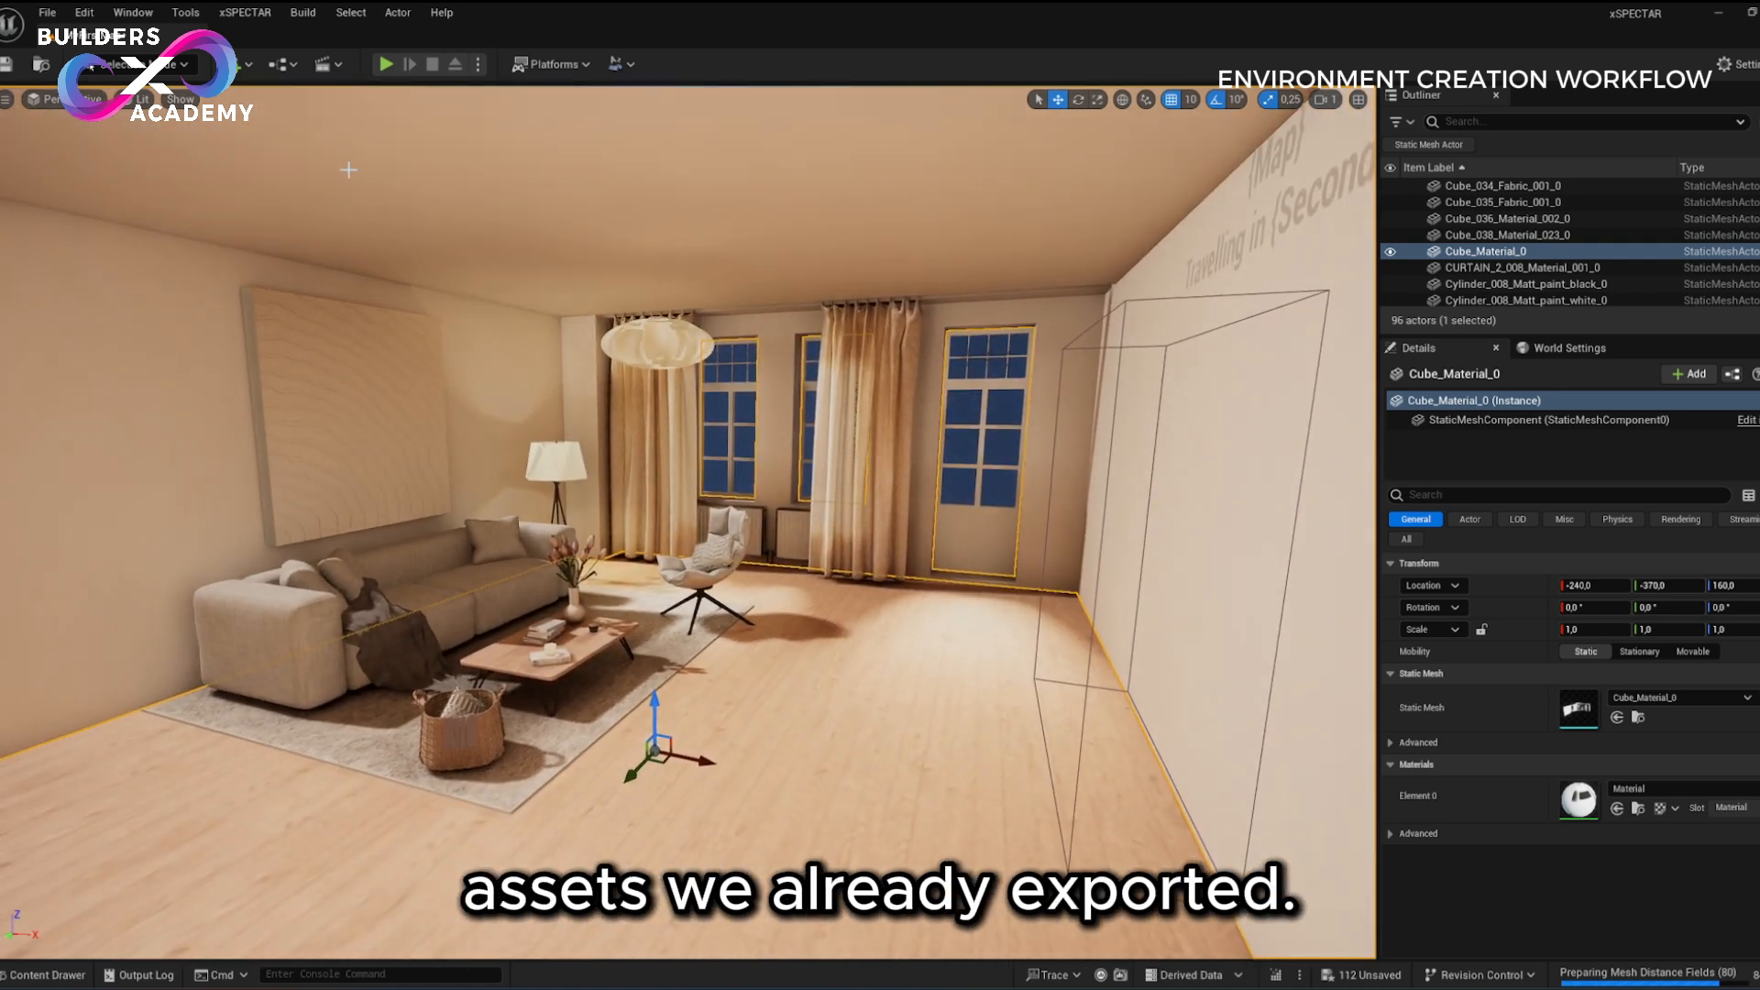
{"action": "left_click", "coordinate": [86, 13]}
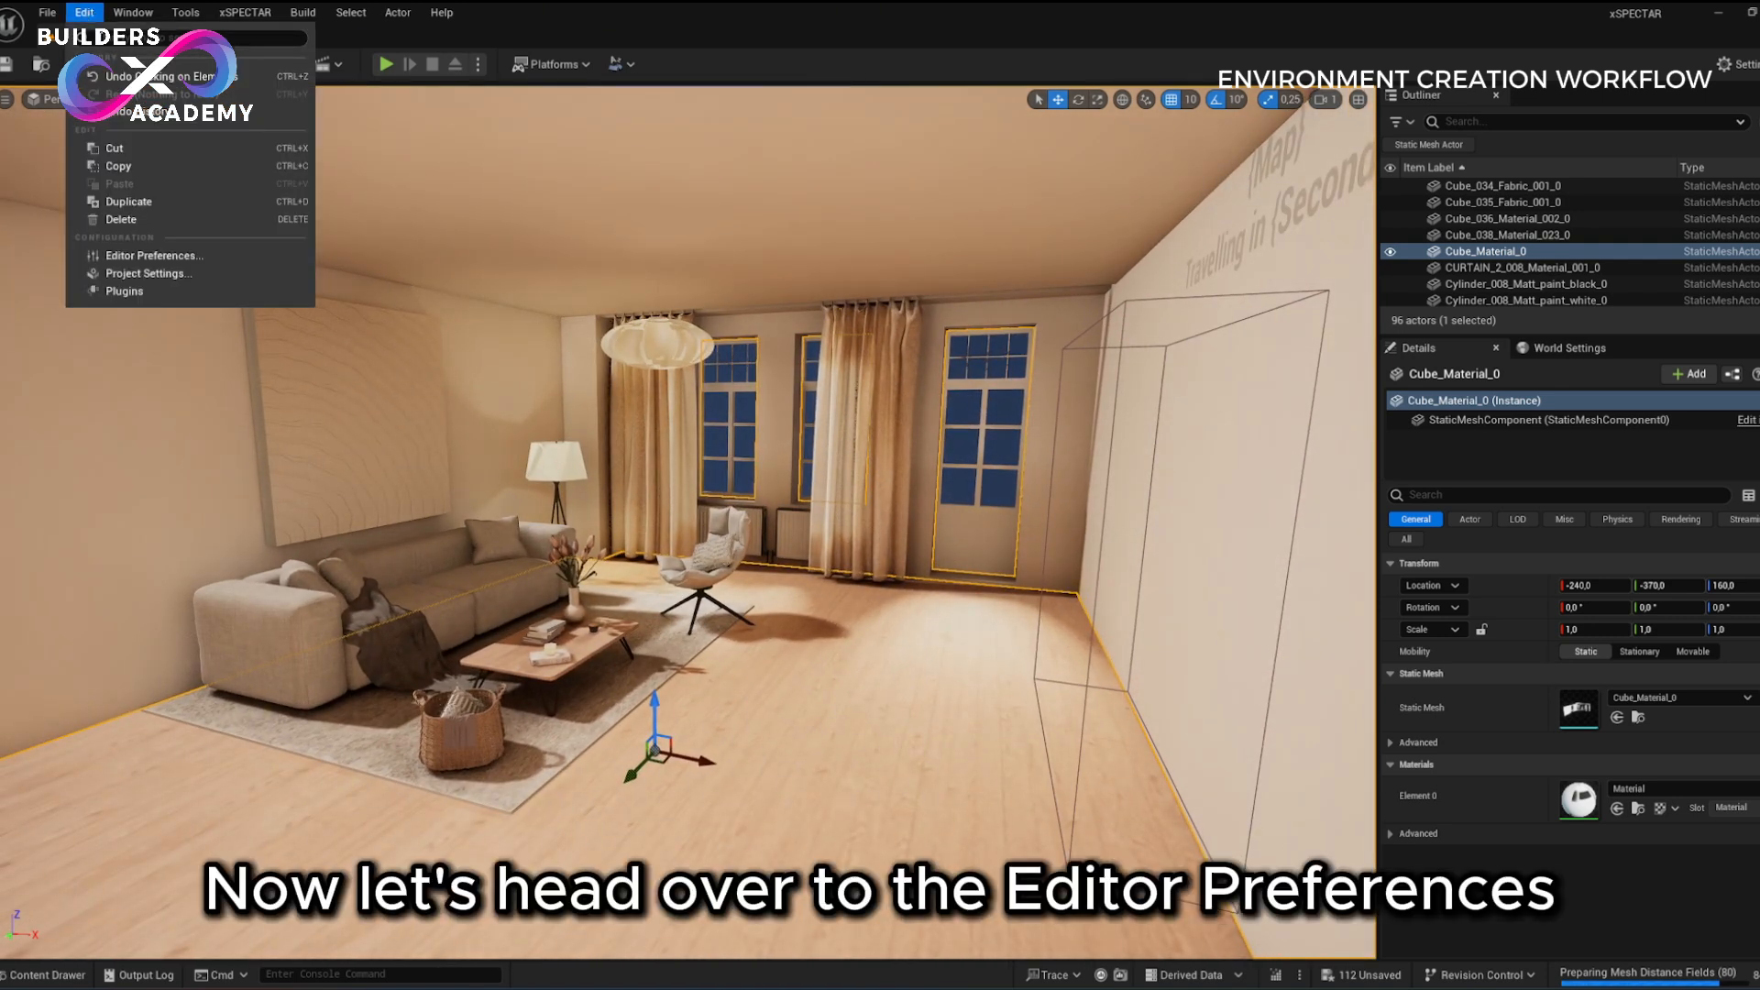
{"action": "left_click", "coordinate": [211, 256]}
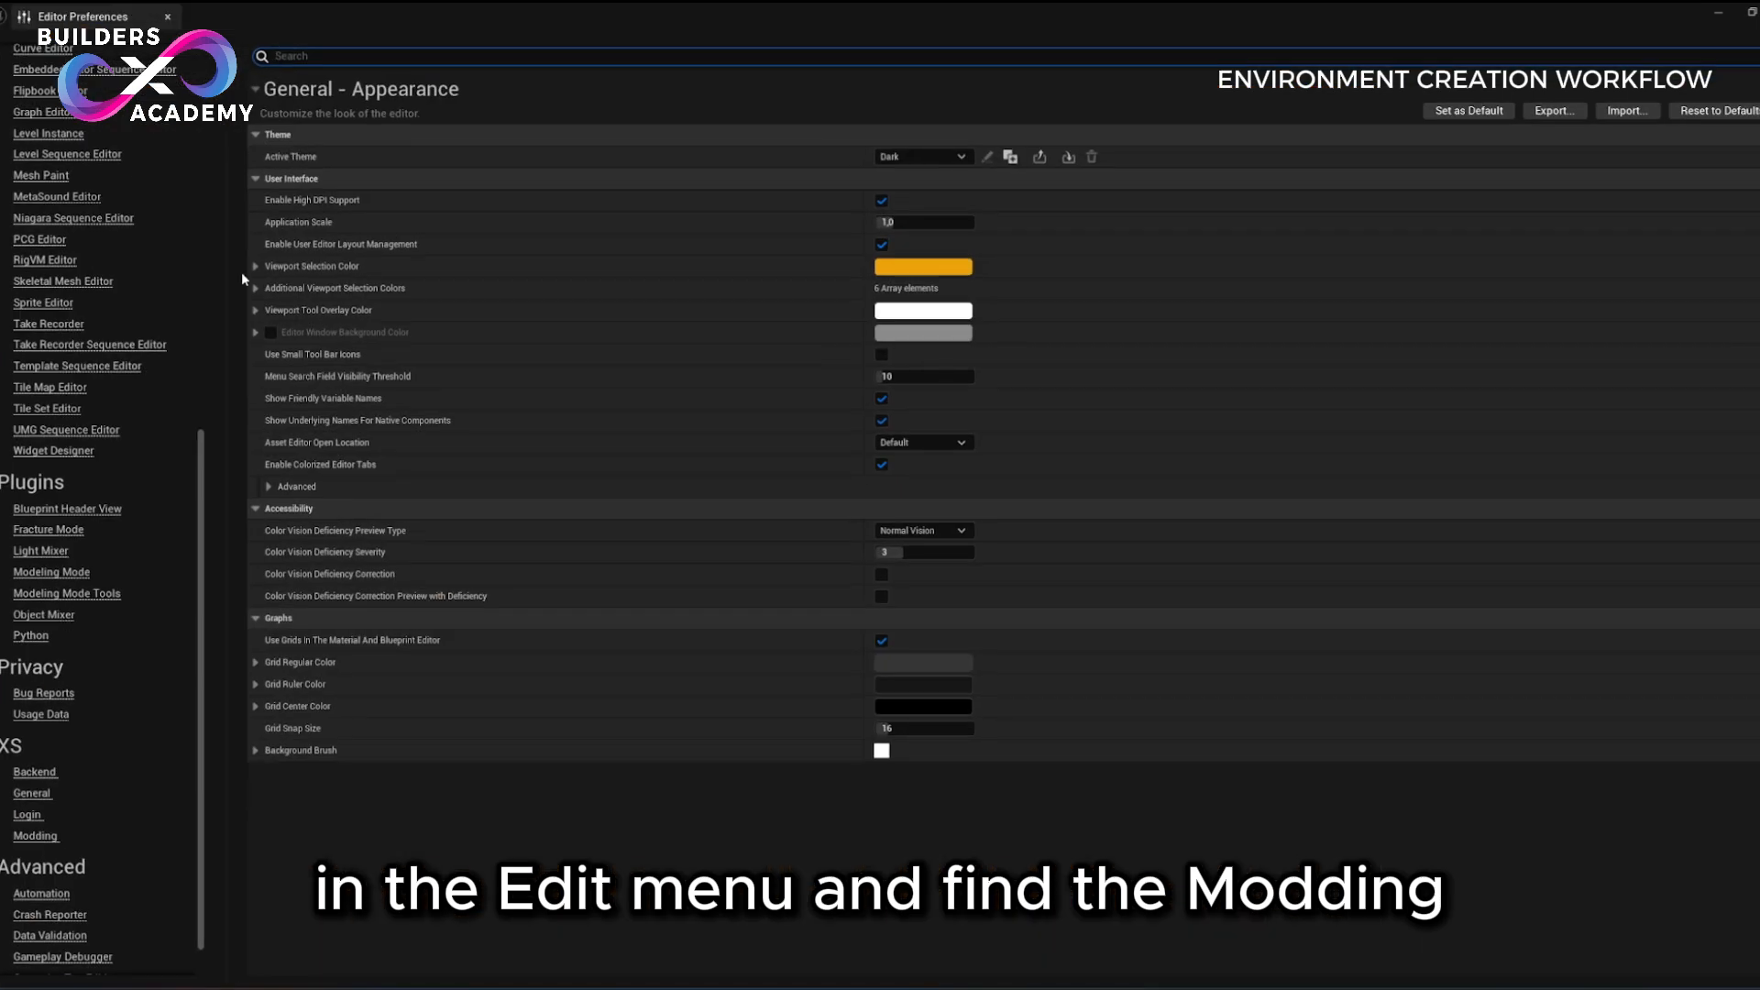
{"action": "scroll", "coordinate": [137, 632], "scroll_direction": "down", "scroll_amount": 1}
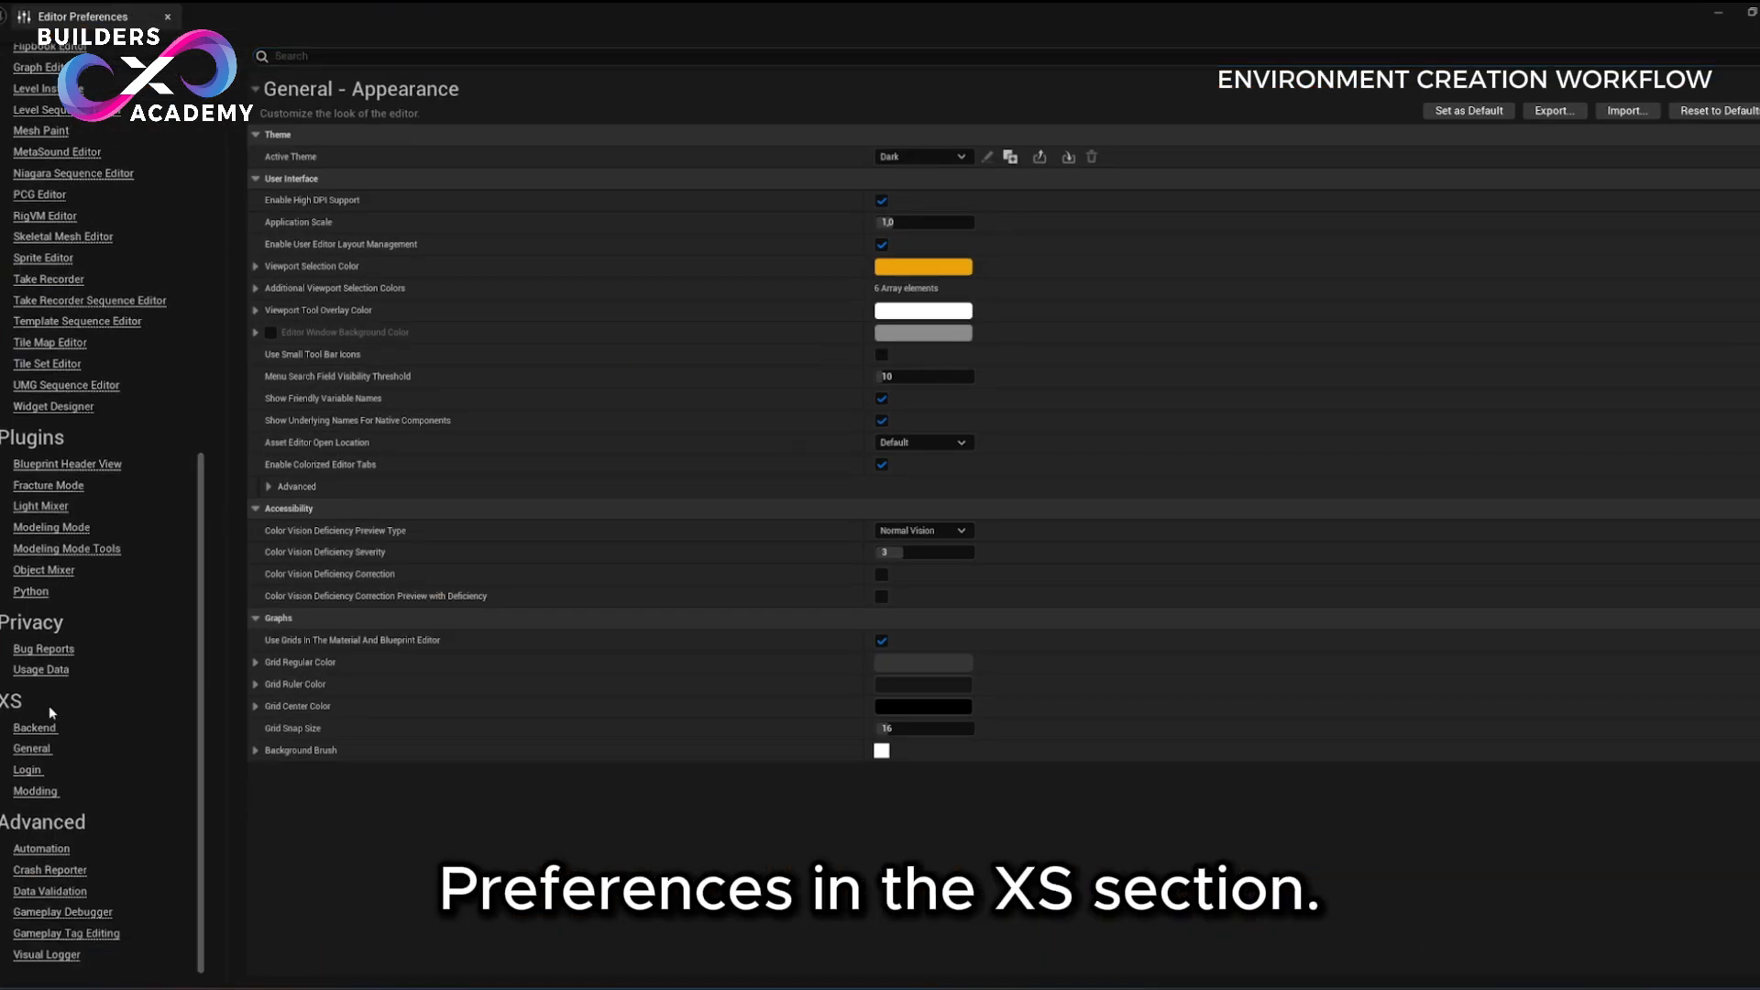
{"action": "left_click", "coordinate": [37, 792]}
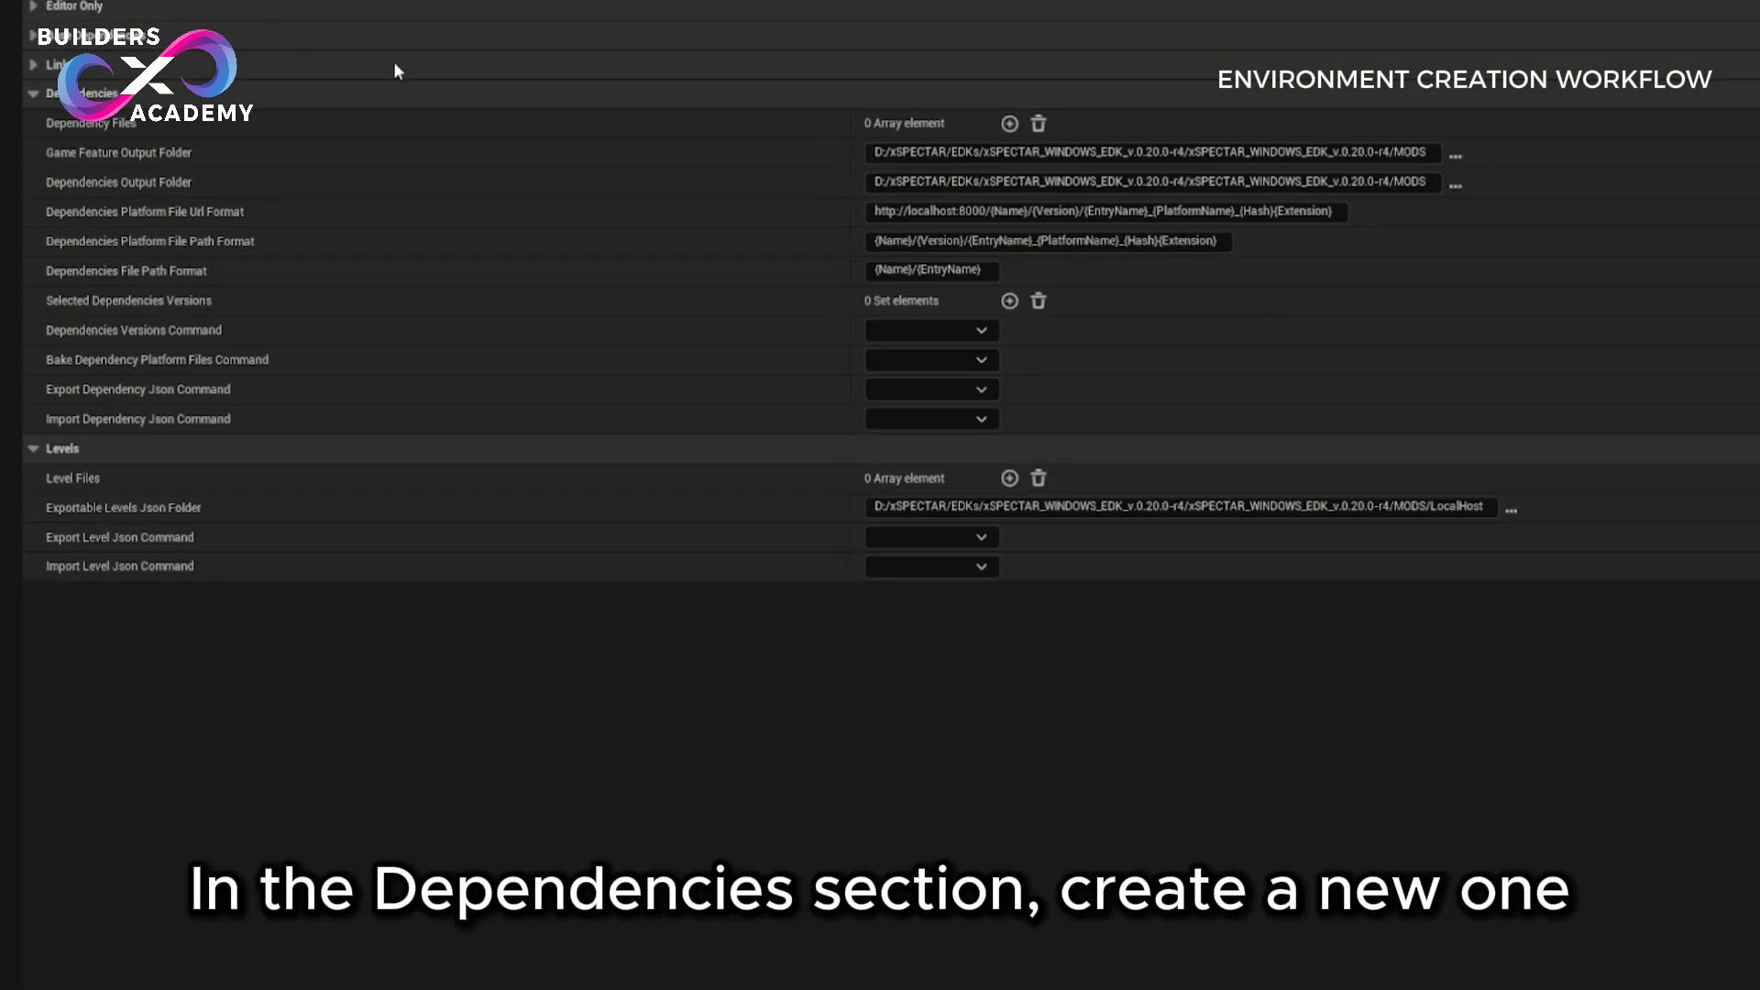
- Add a dependency file entry and give it the file name TutorialMod
{"action": "left_click", "coordinate": [1011, 124]}
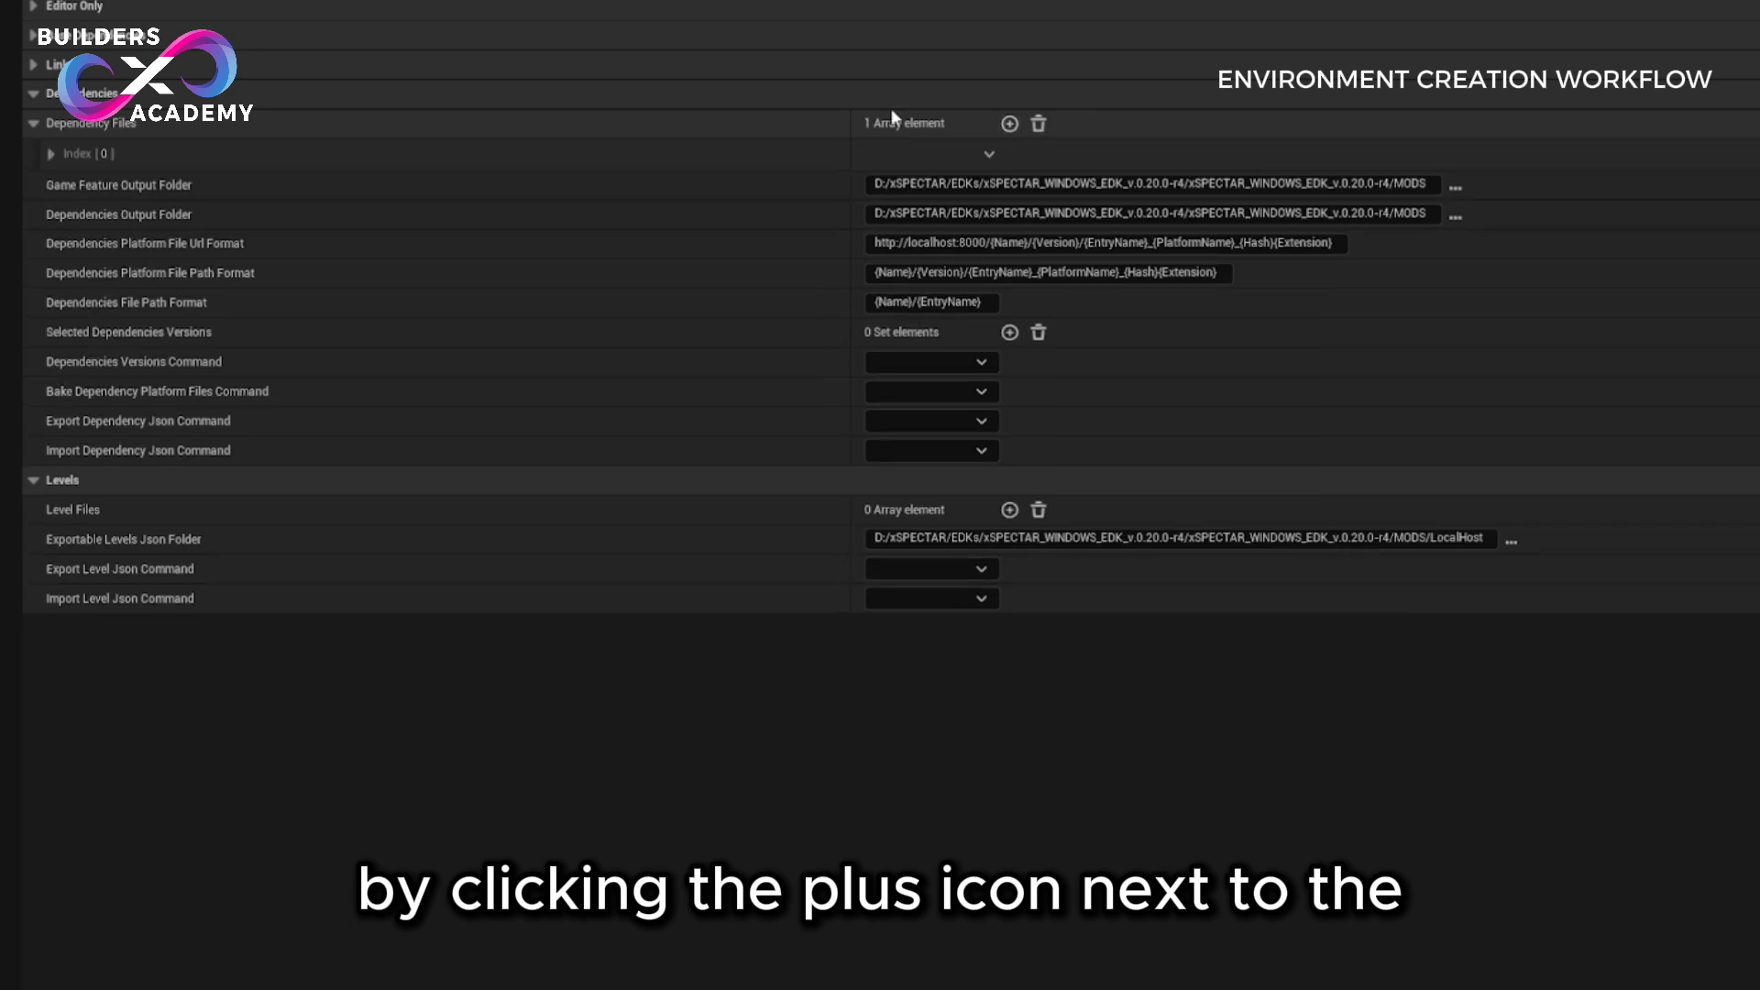
{"action": "left_click", "coordinate": [52, 155]}
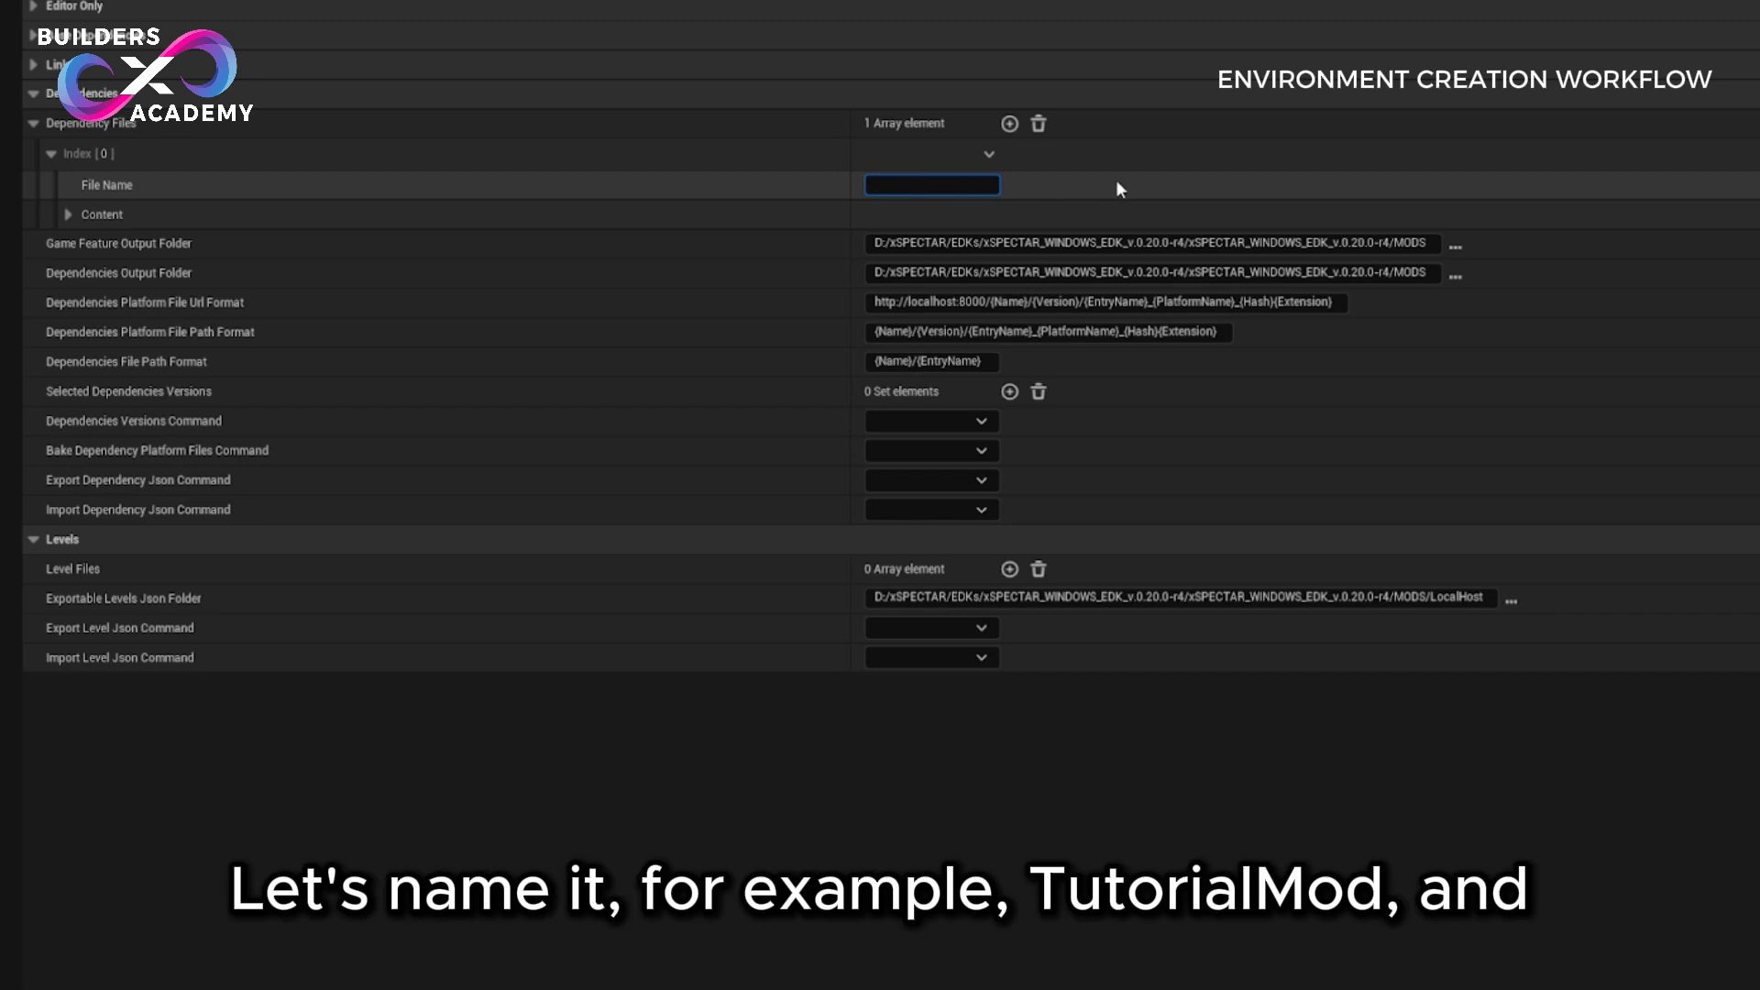
{"action": "type", "text": "Tutor"}
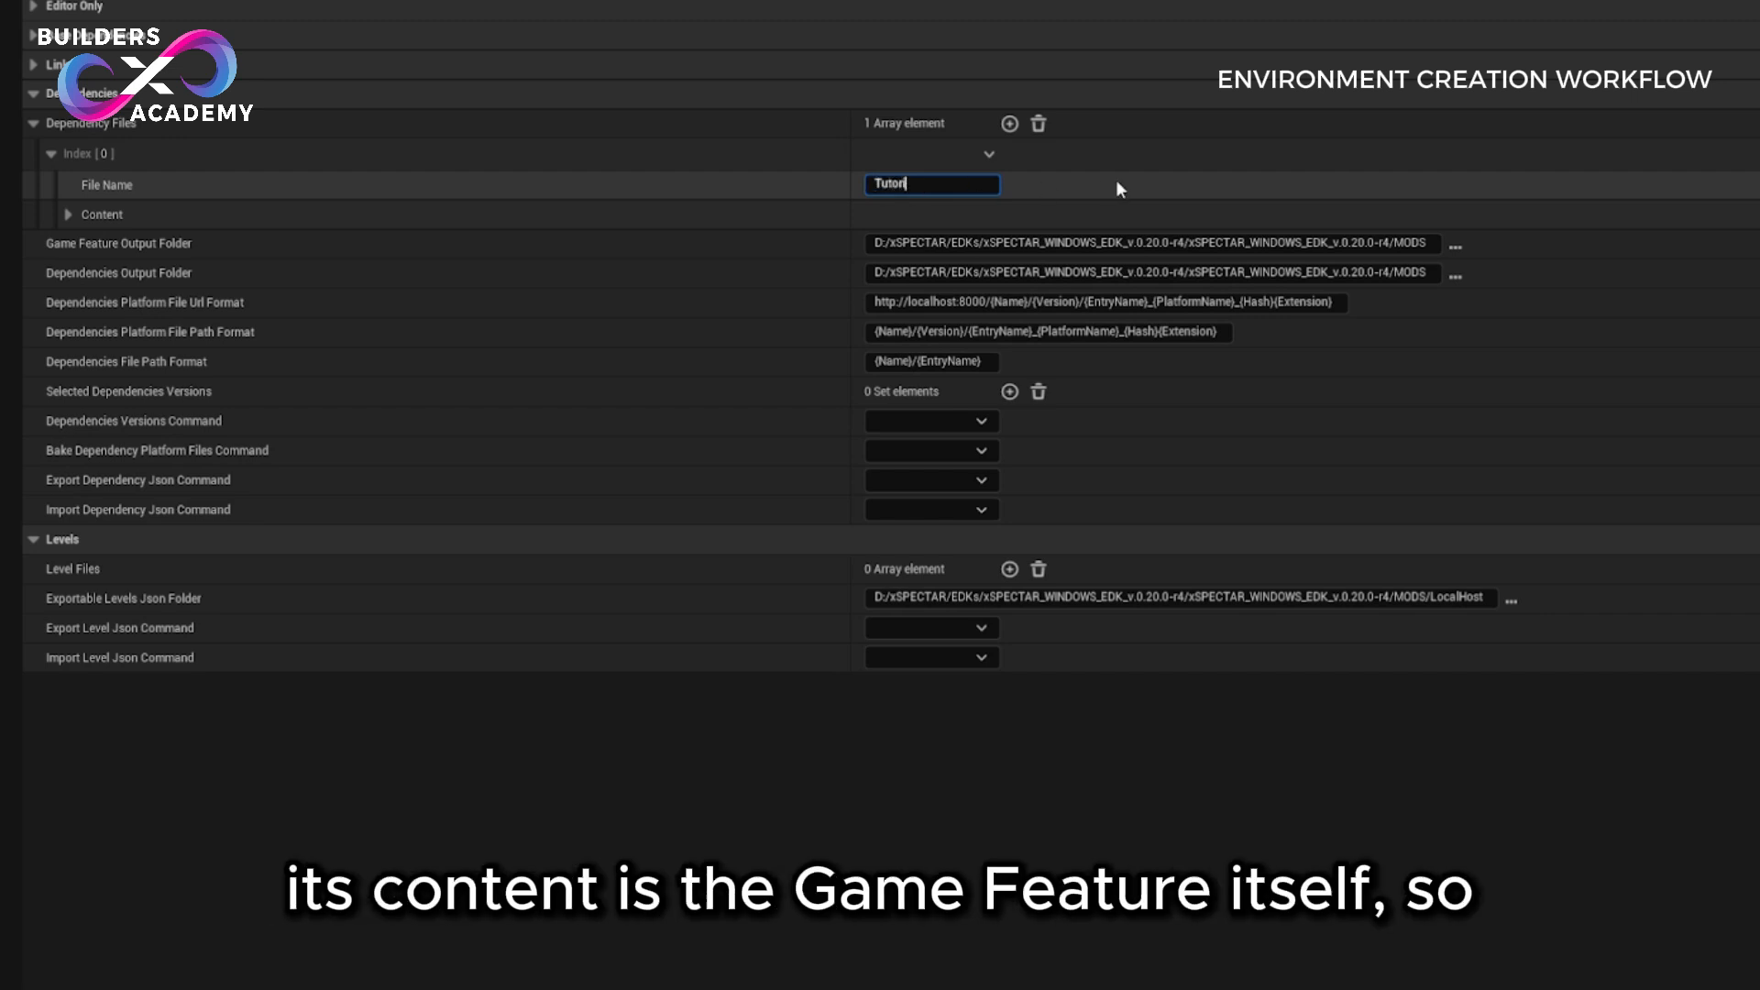
{"action": "type", "text": "ialMod"}
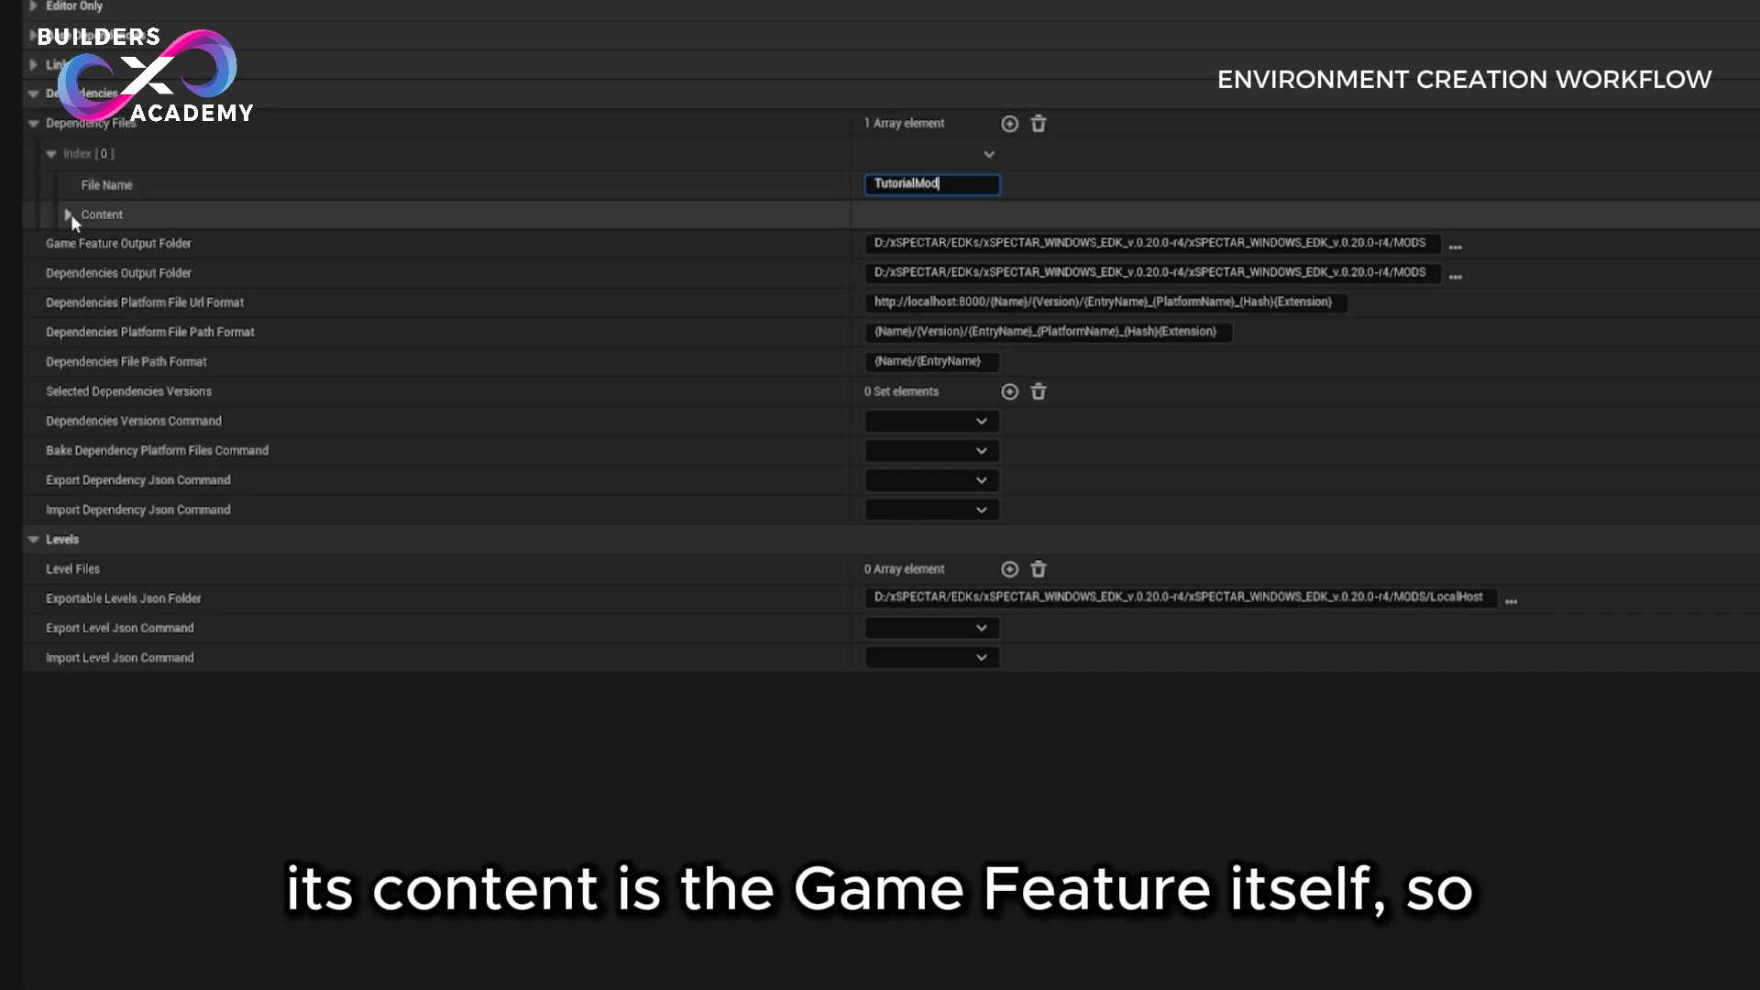
- Set the content name of the TutorialMod dependency file to MyFirstMod
{"action": "left_click", "coordinate": [69, 216]}
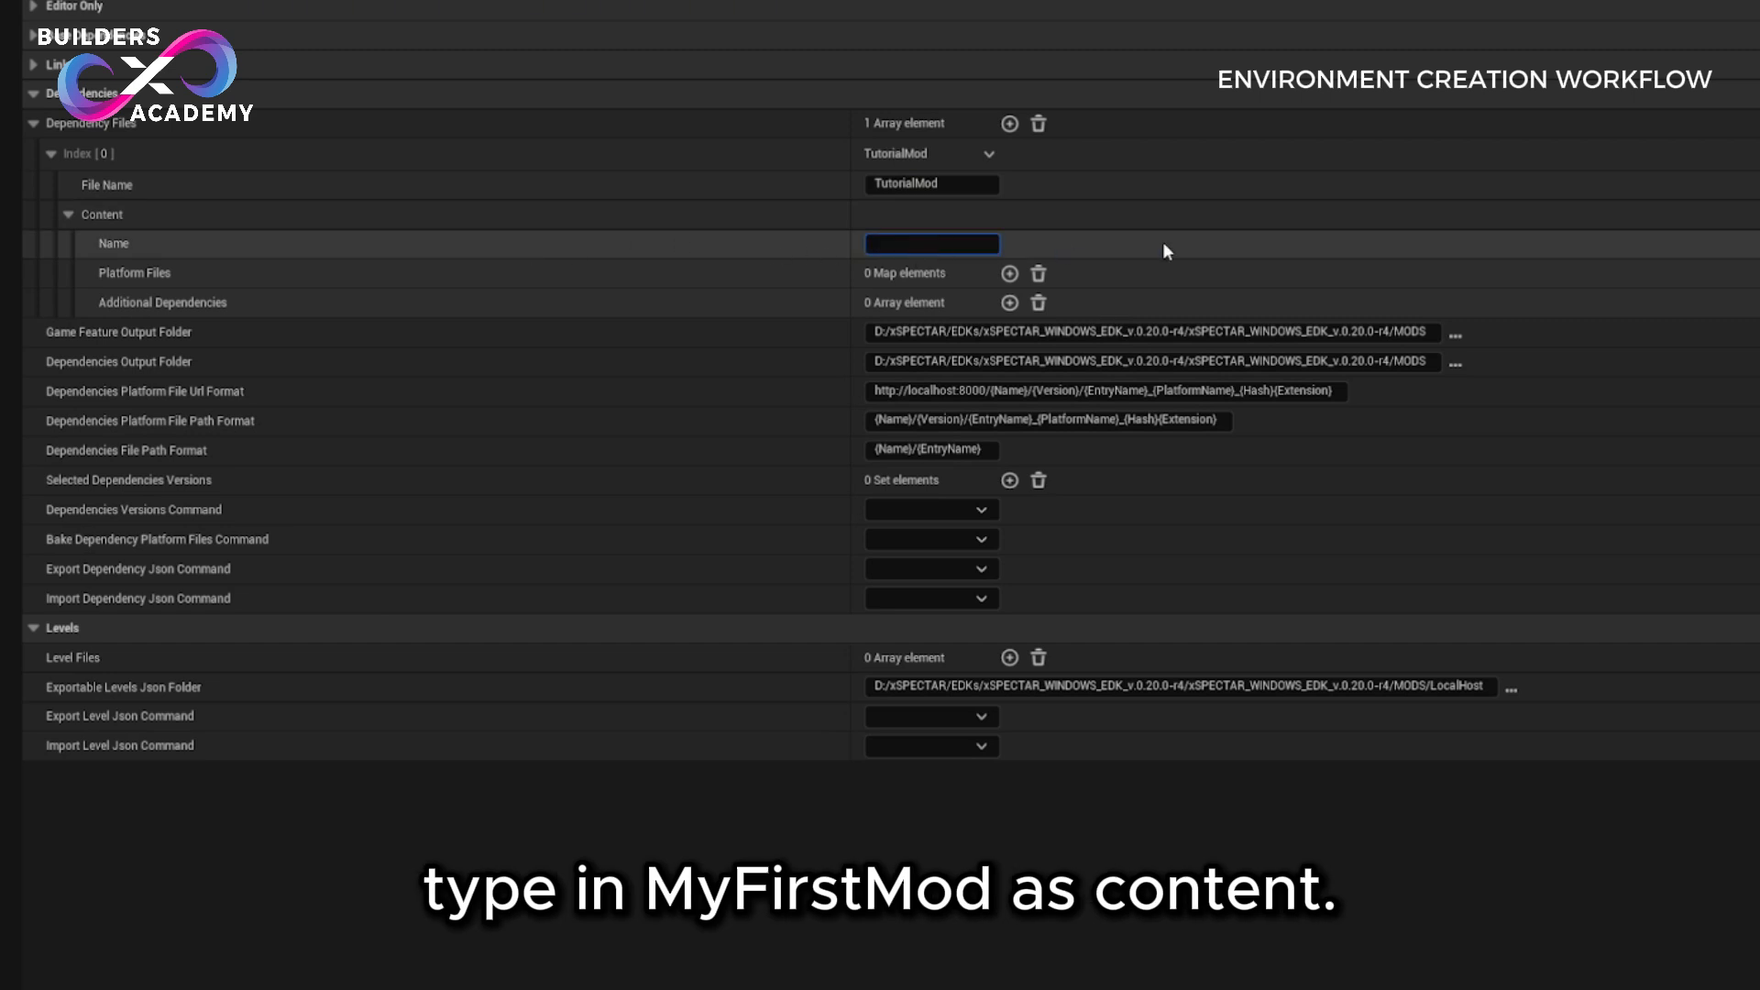
{"action": "type", "text": "MyFirstM"}
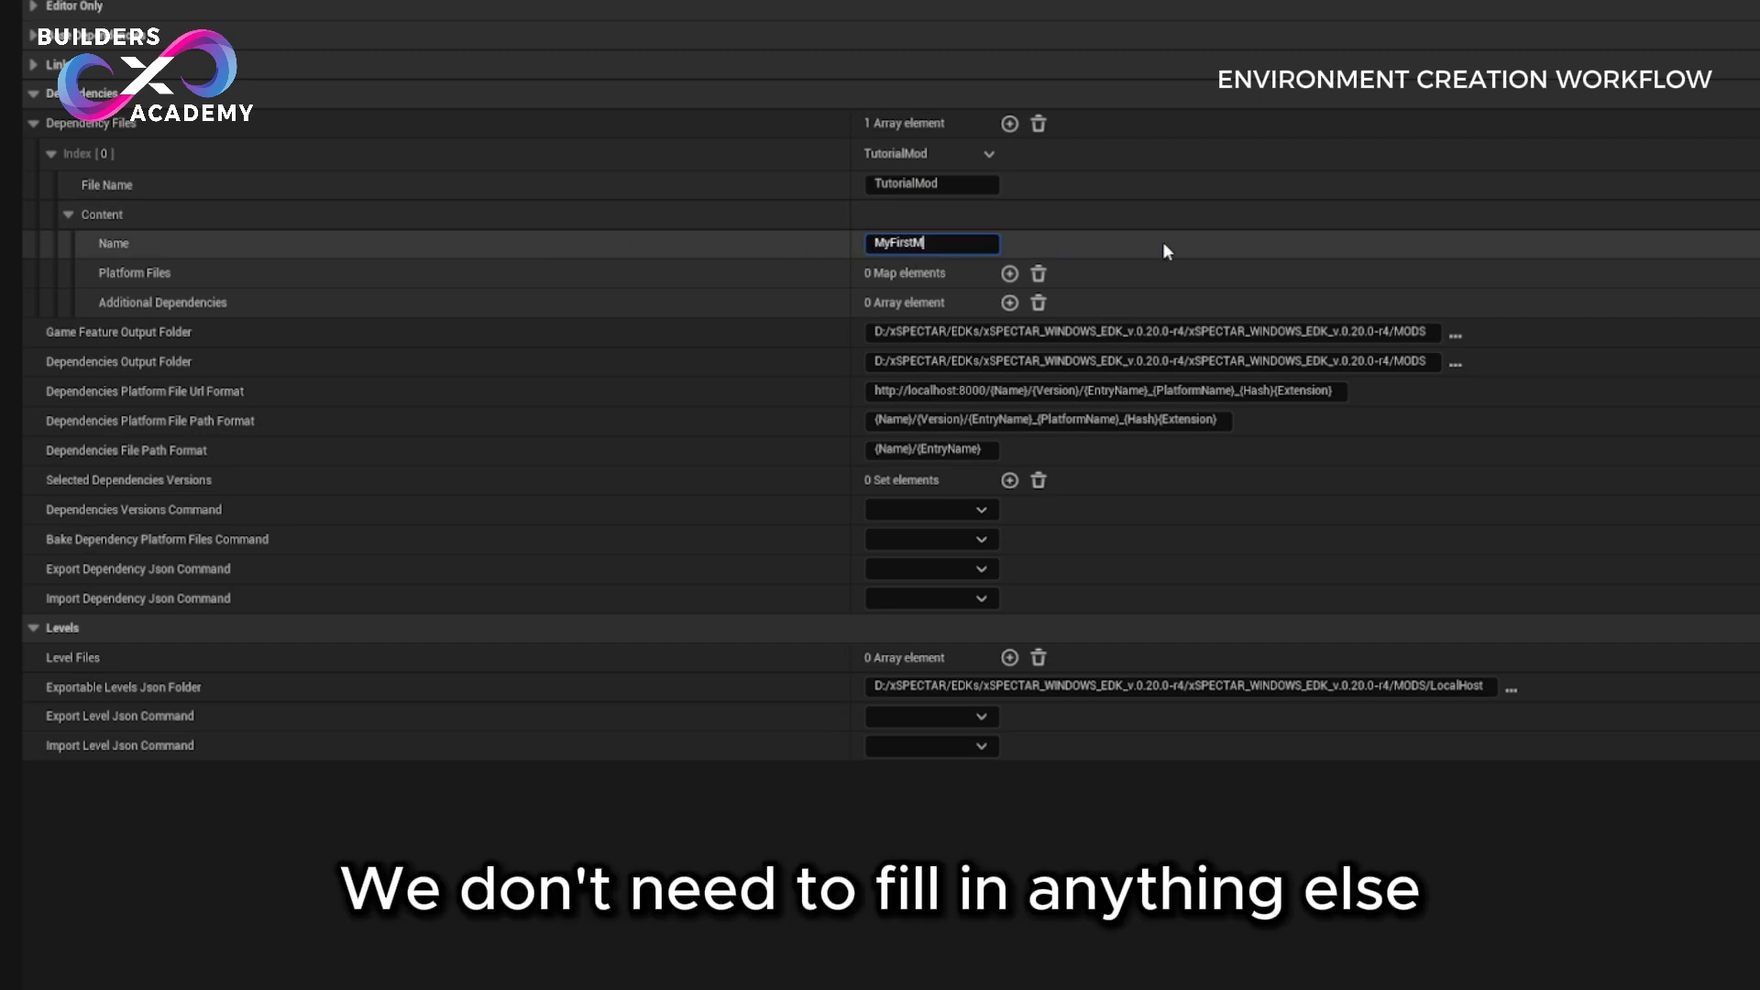
{"action": "type", "text": "od"}
{"action": "key", "text": "Return"}
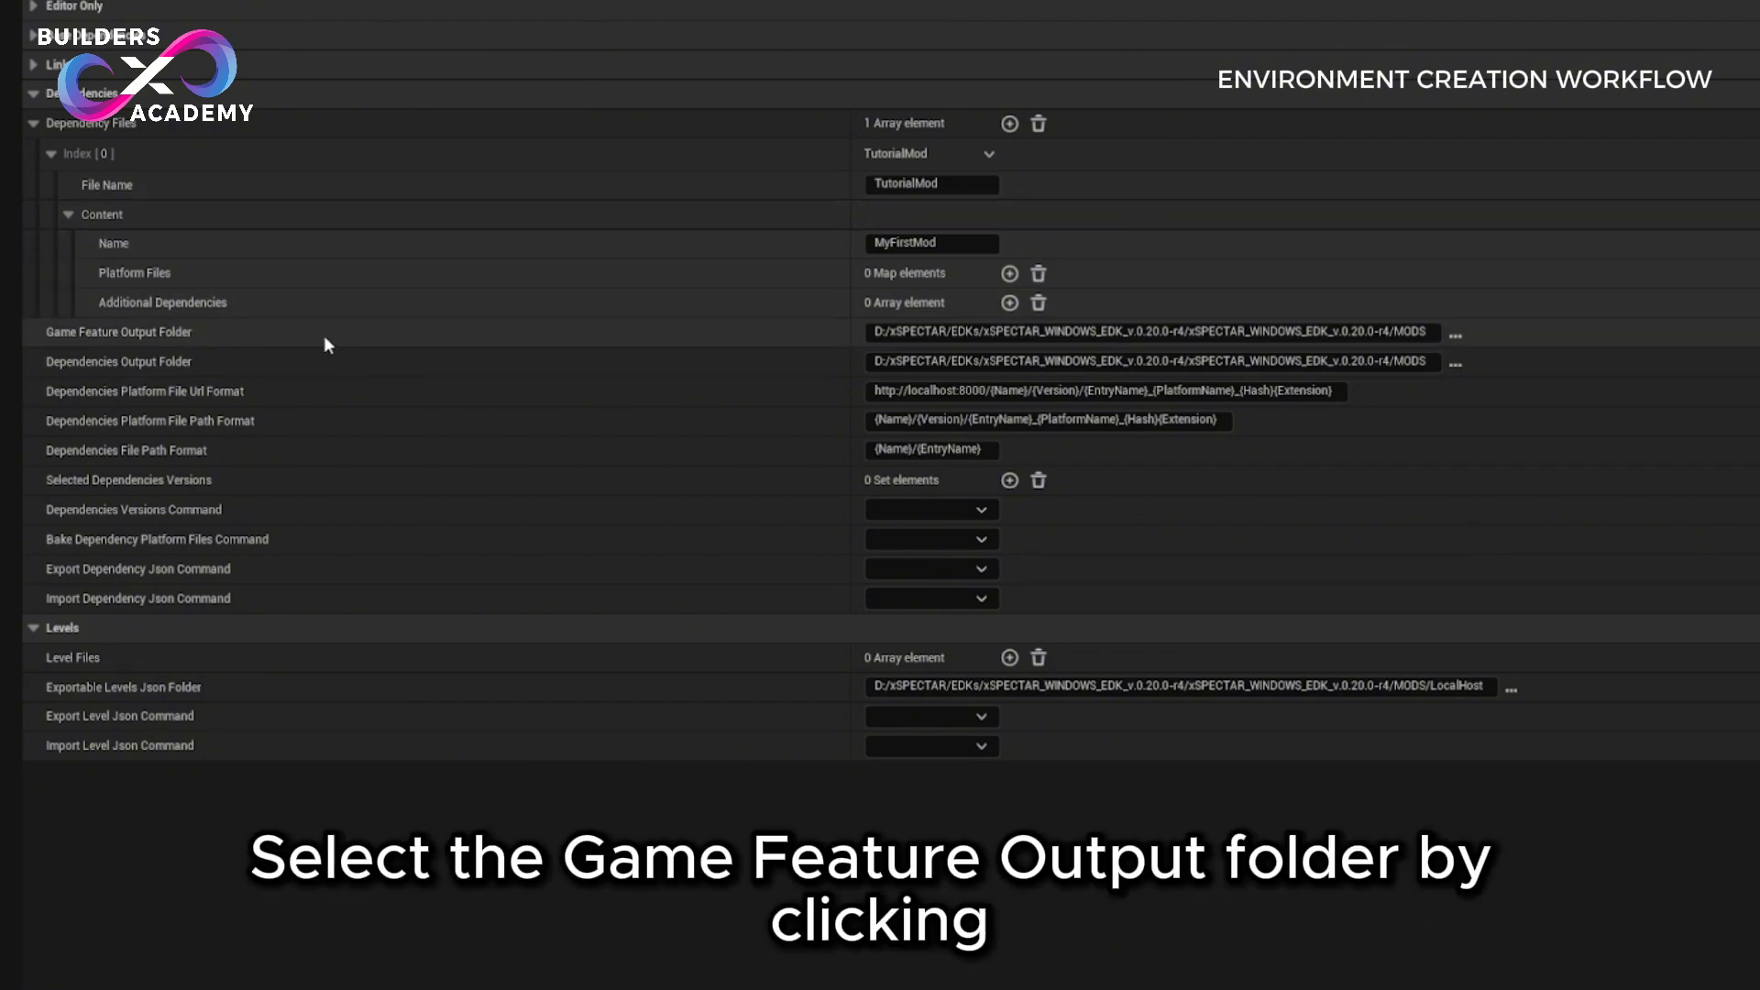
- Set the game feature output folder to MODS and the dependencies output folder to a new LocalHost subfolder inside MODS
{"action": "left_click", "coordinate": [1458, 333]}
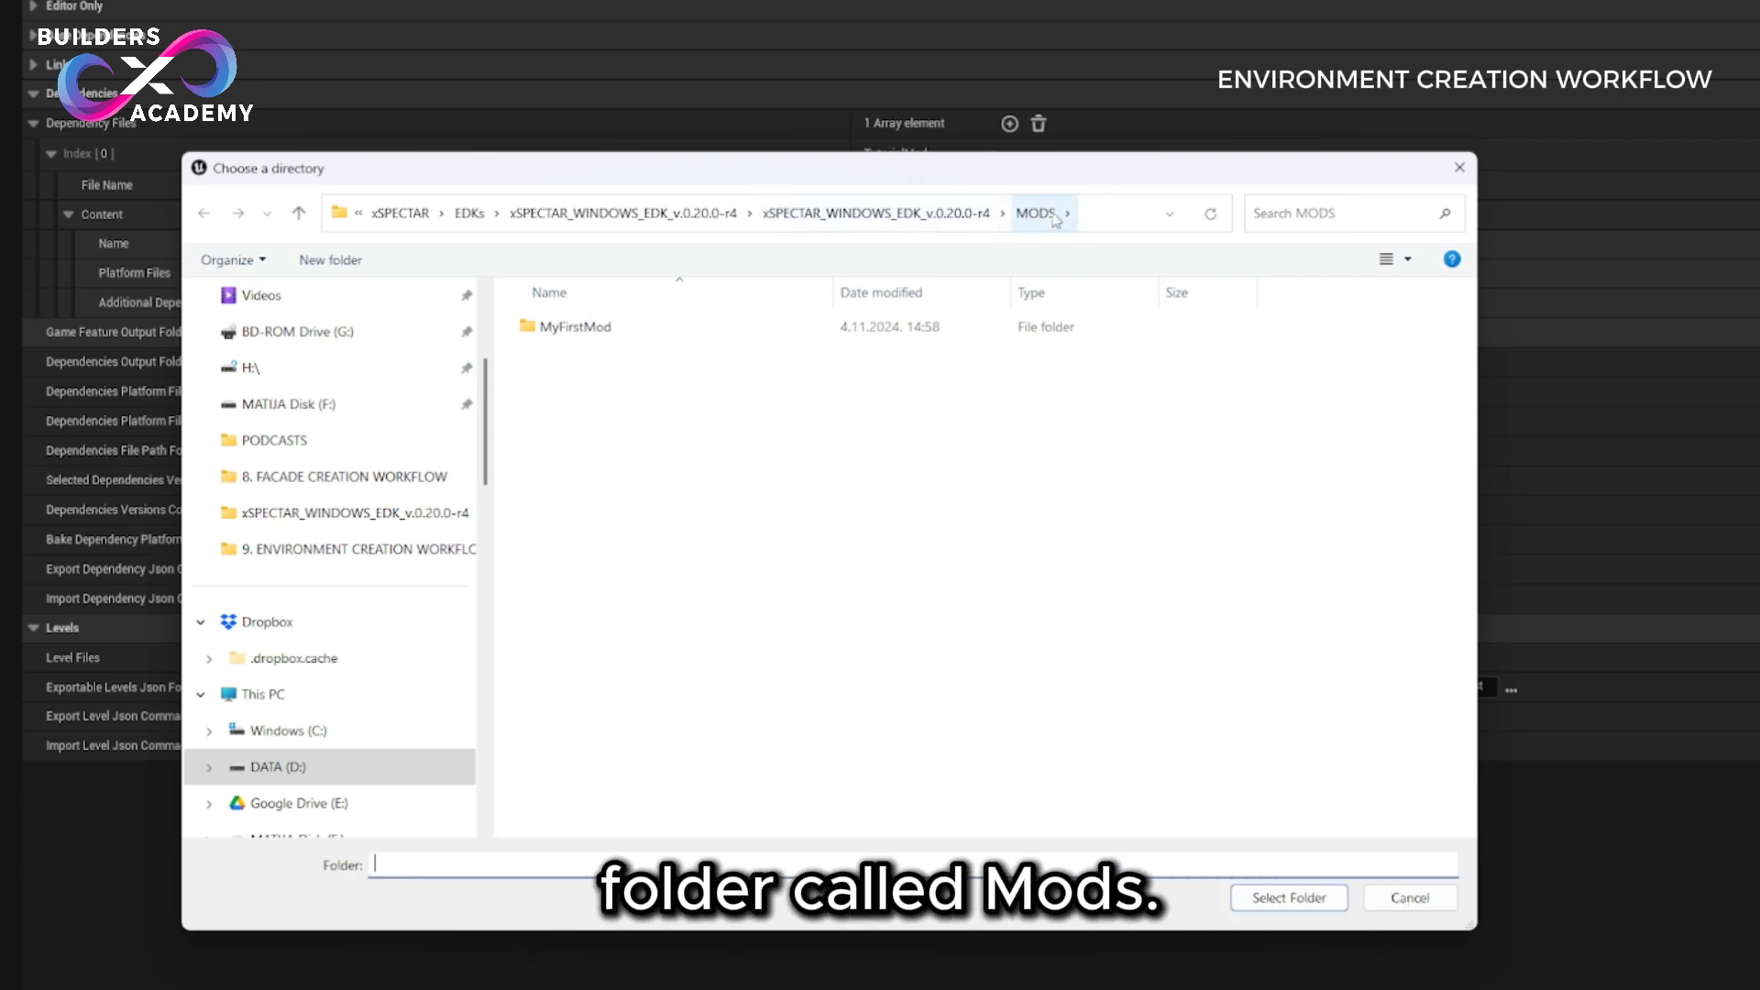
{"action": "left_click", "coordinate": [1300, 898]}
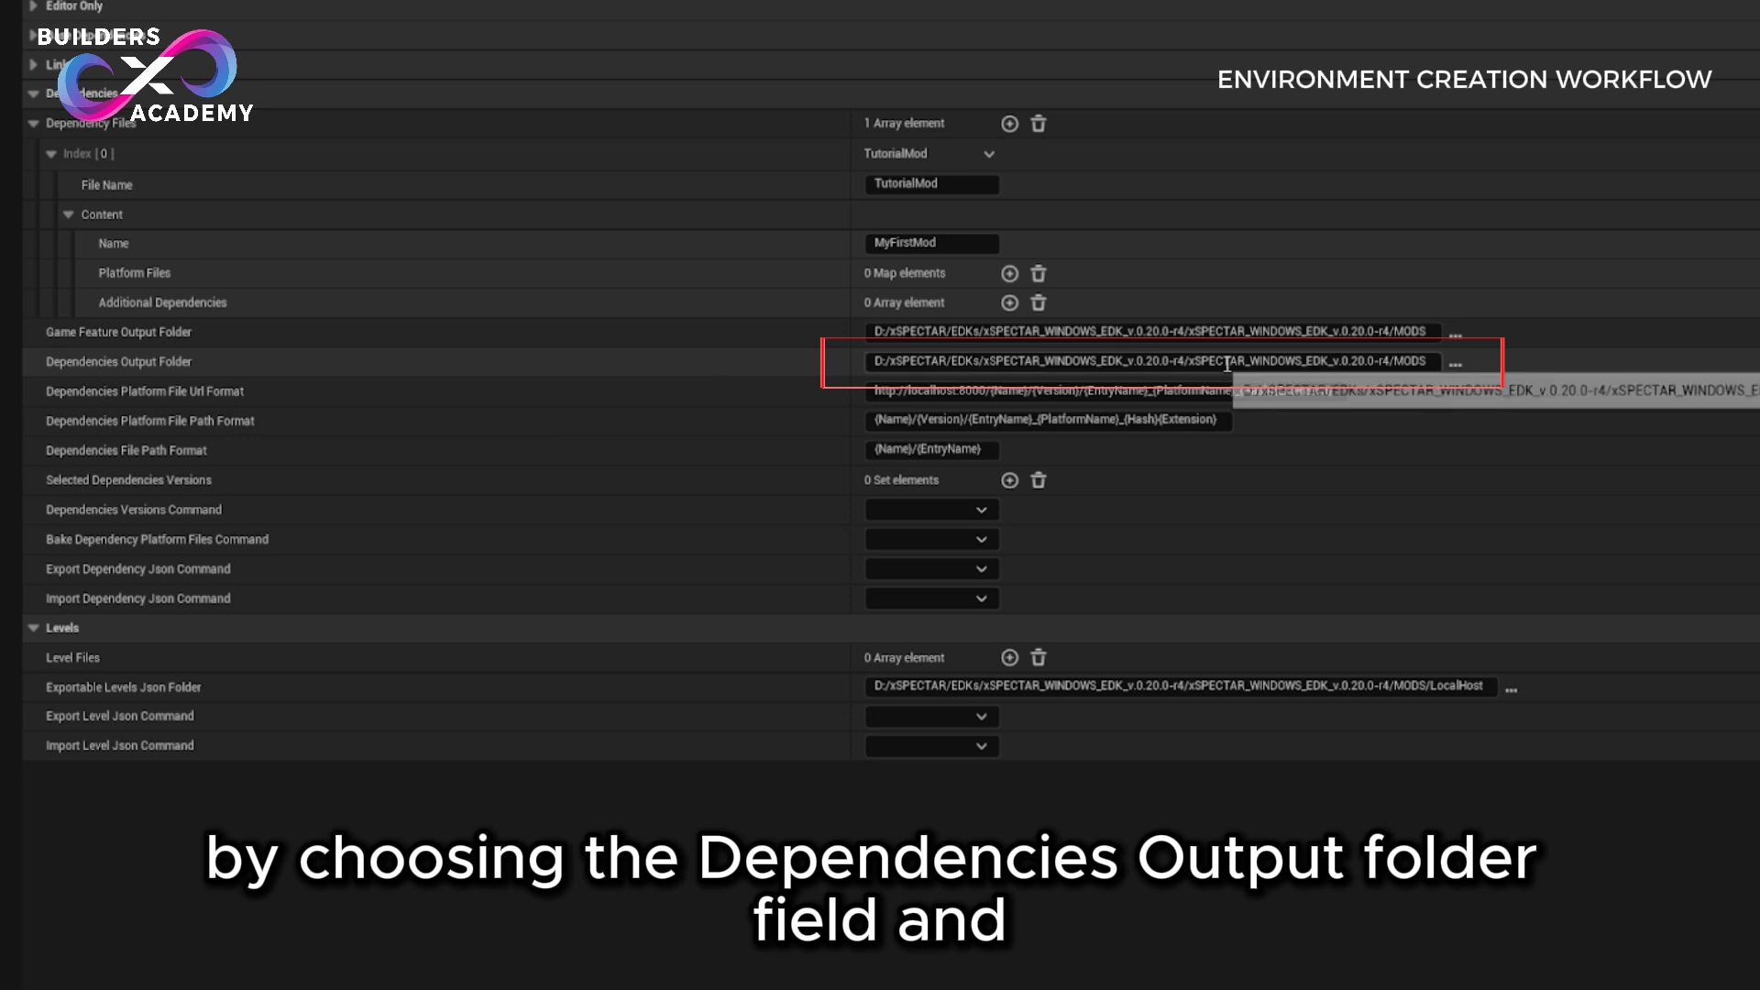
{"action": "left_click", "coordinate": [1457, 364]}
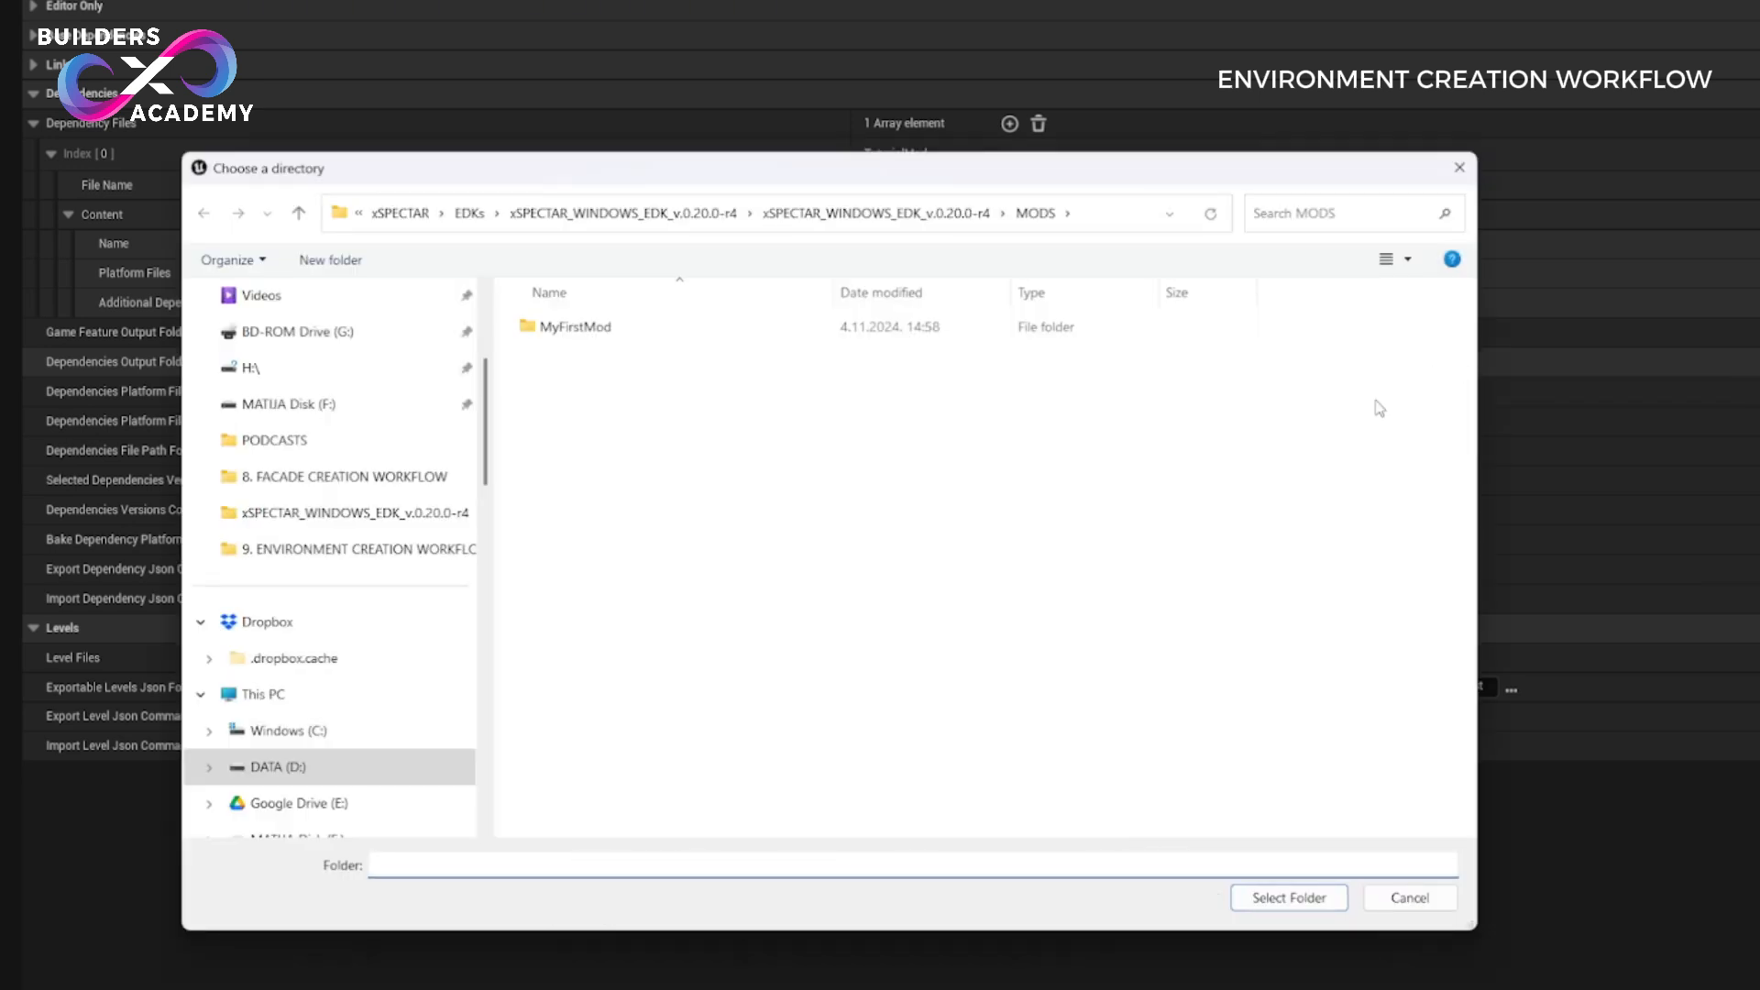
{"action": "right_click", "coordinate": [878, 459]}
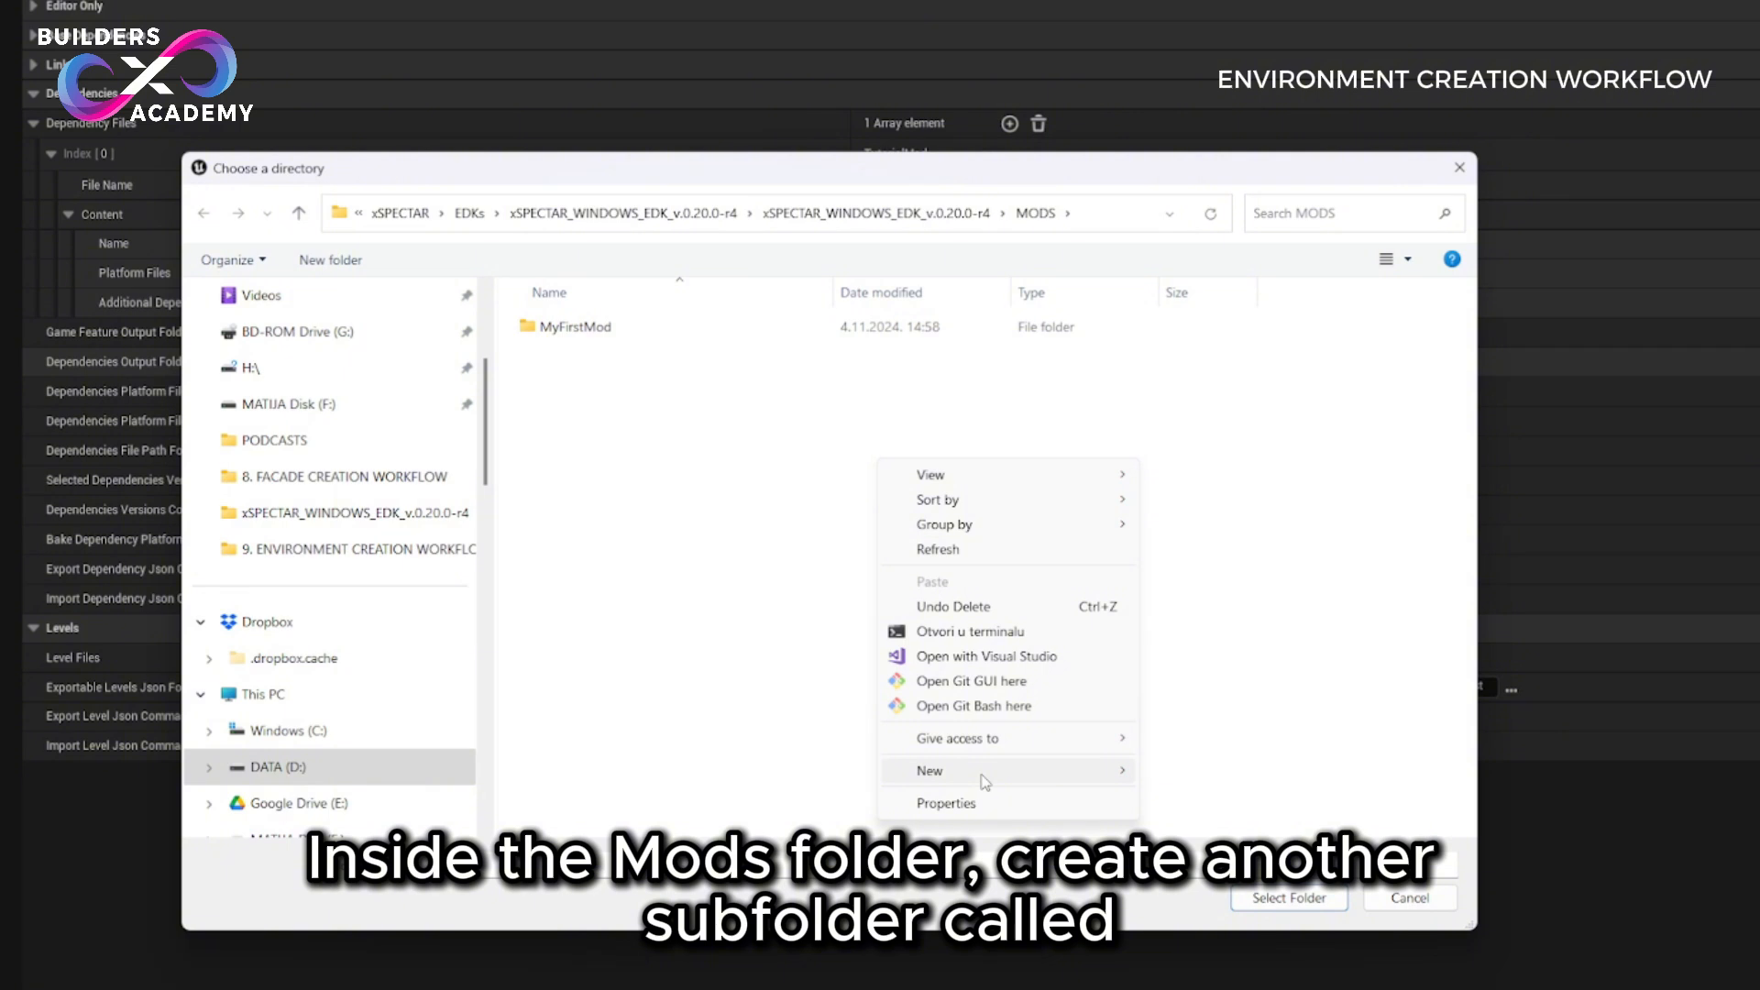
{"action": "mouse_move", "coordinate": [985, 779]}
{"action": "left_click", "coordinate": [1194, 775]}
{"action": "type", "text": "Lo"}
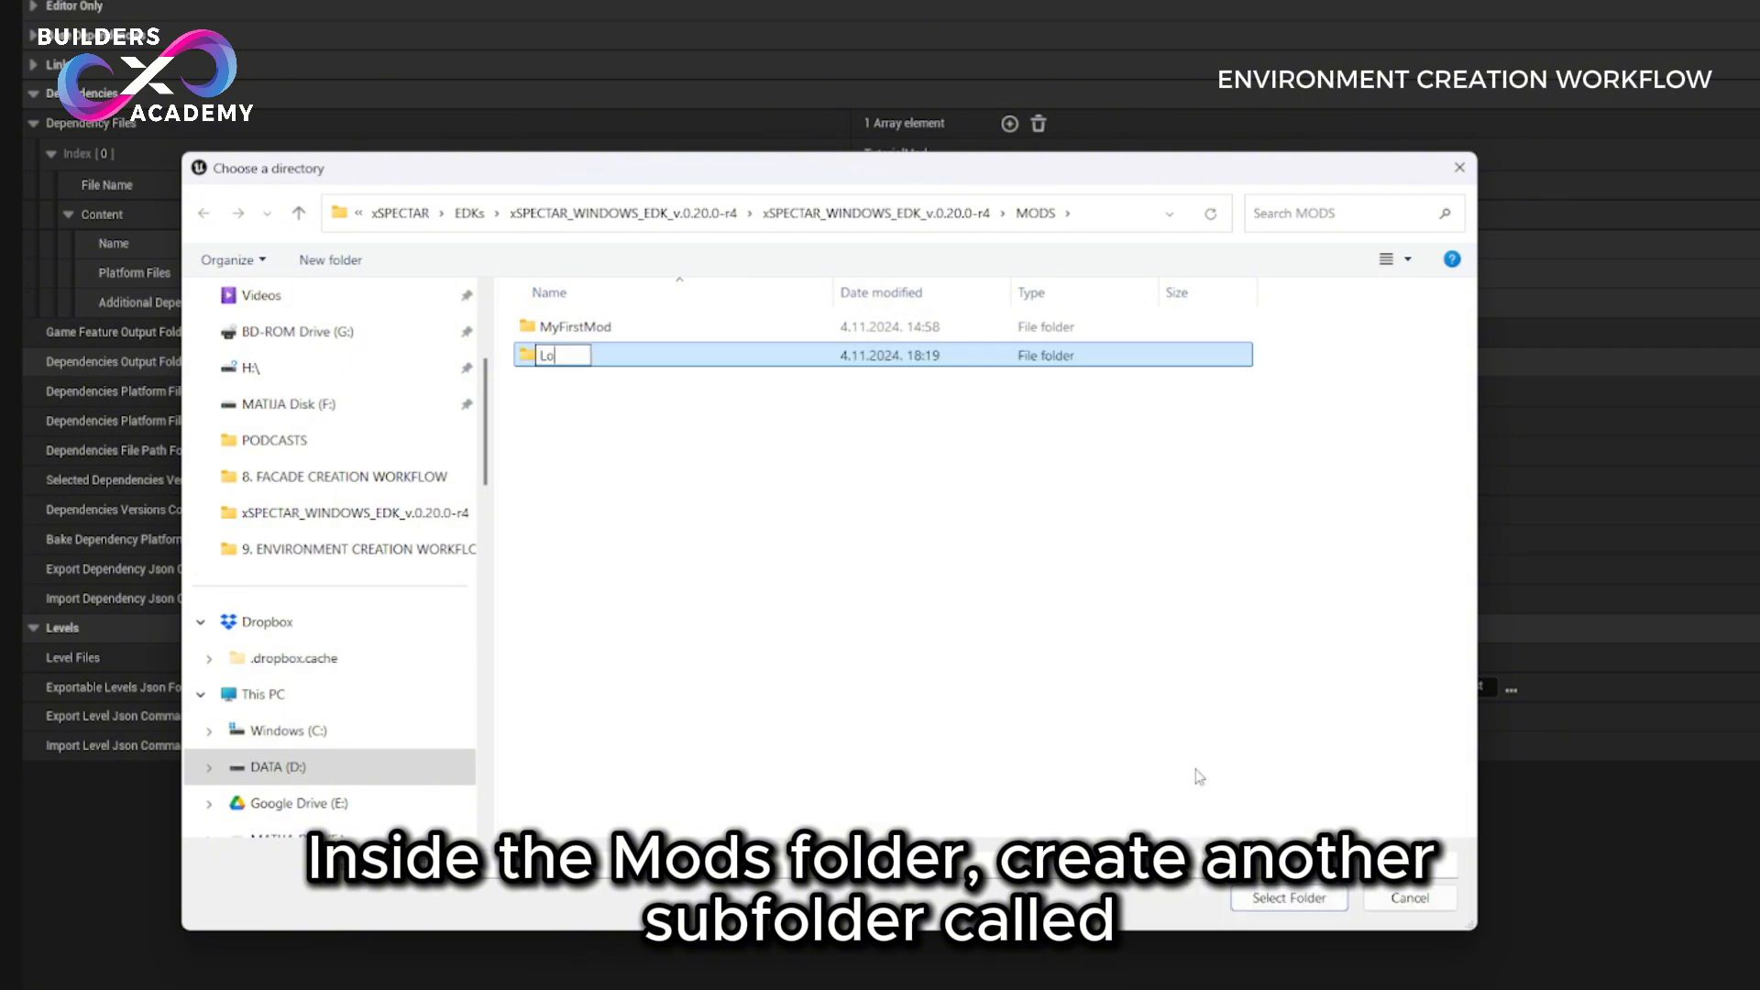
{"action": "type", "text": "calHost"}
{"action": "key", "text": "Return"}
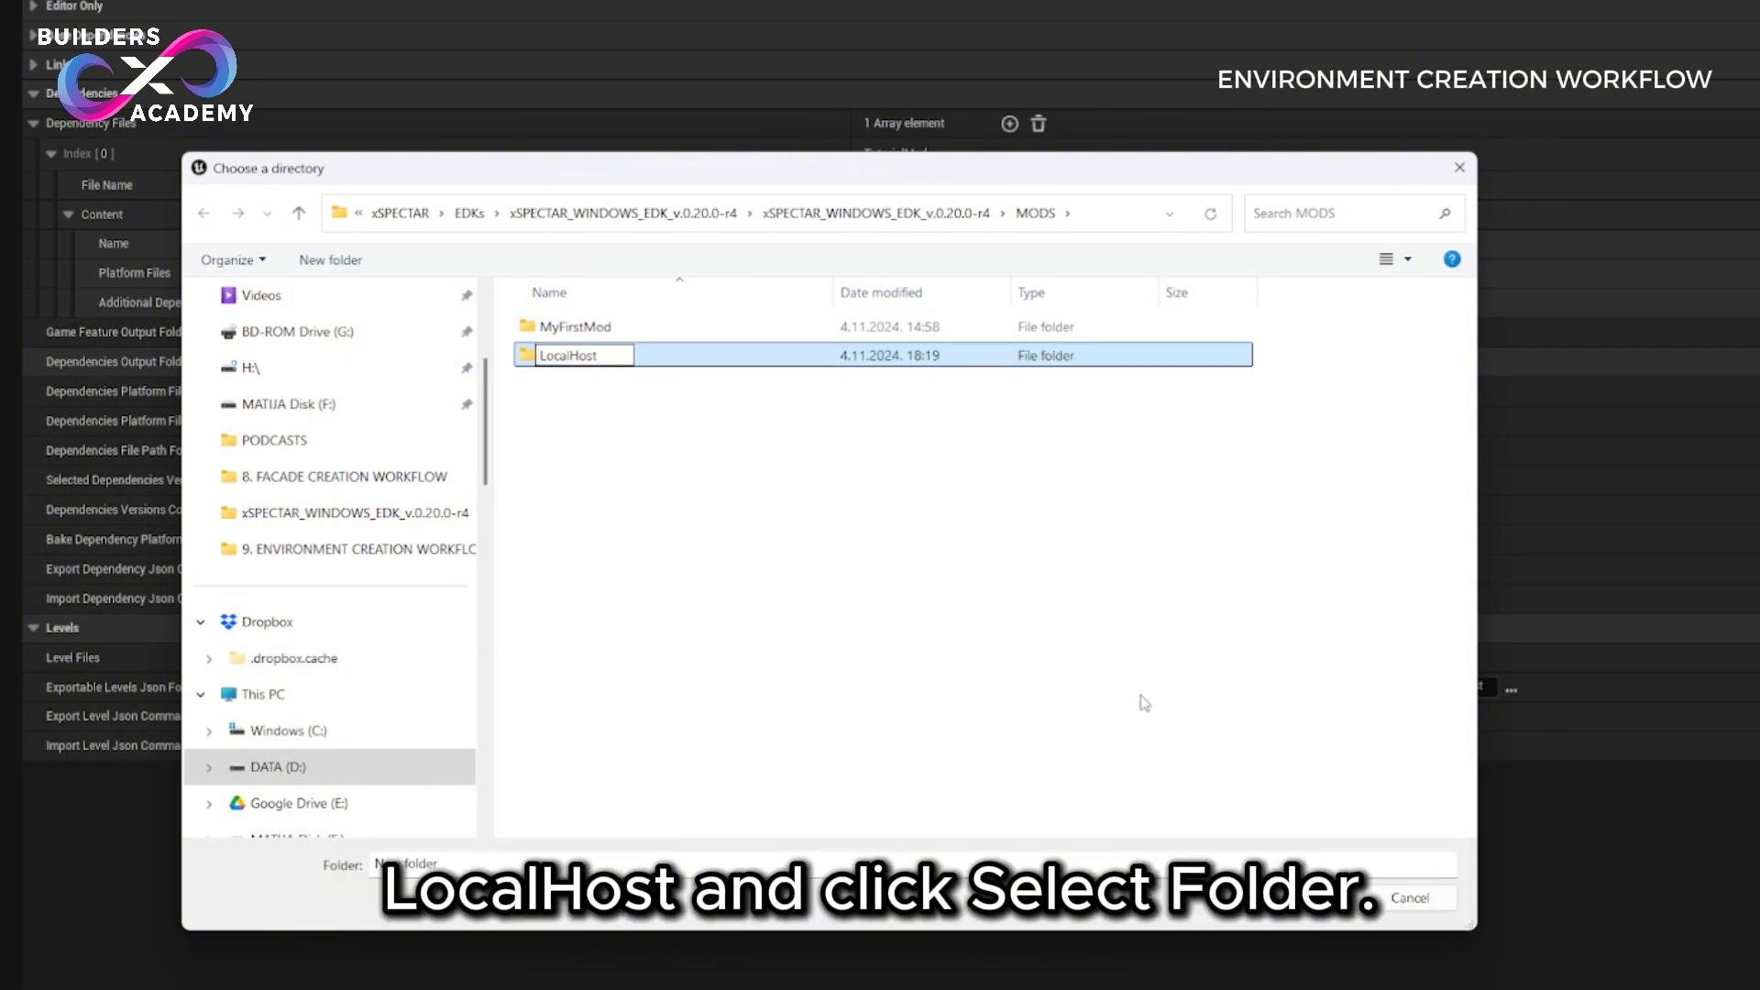
{"action": "left_click", "coordinate": [1287, 898]}
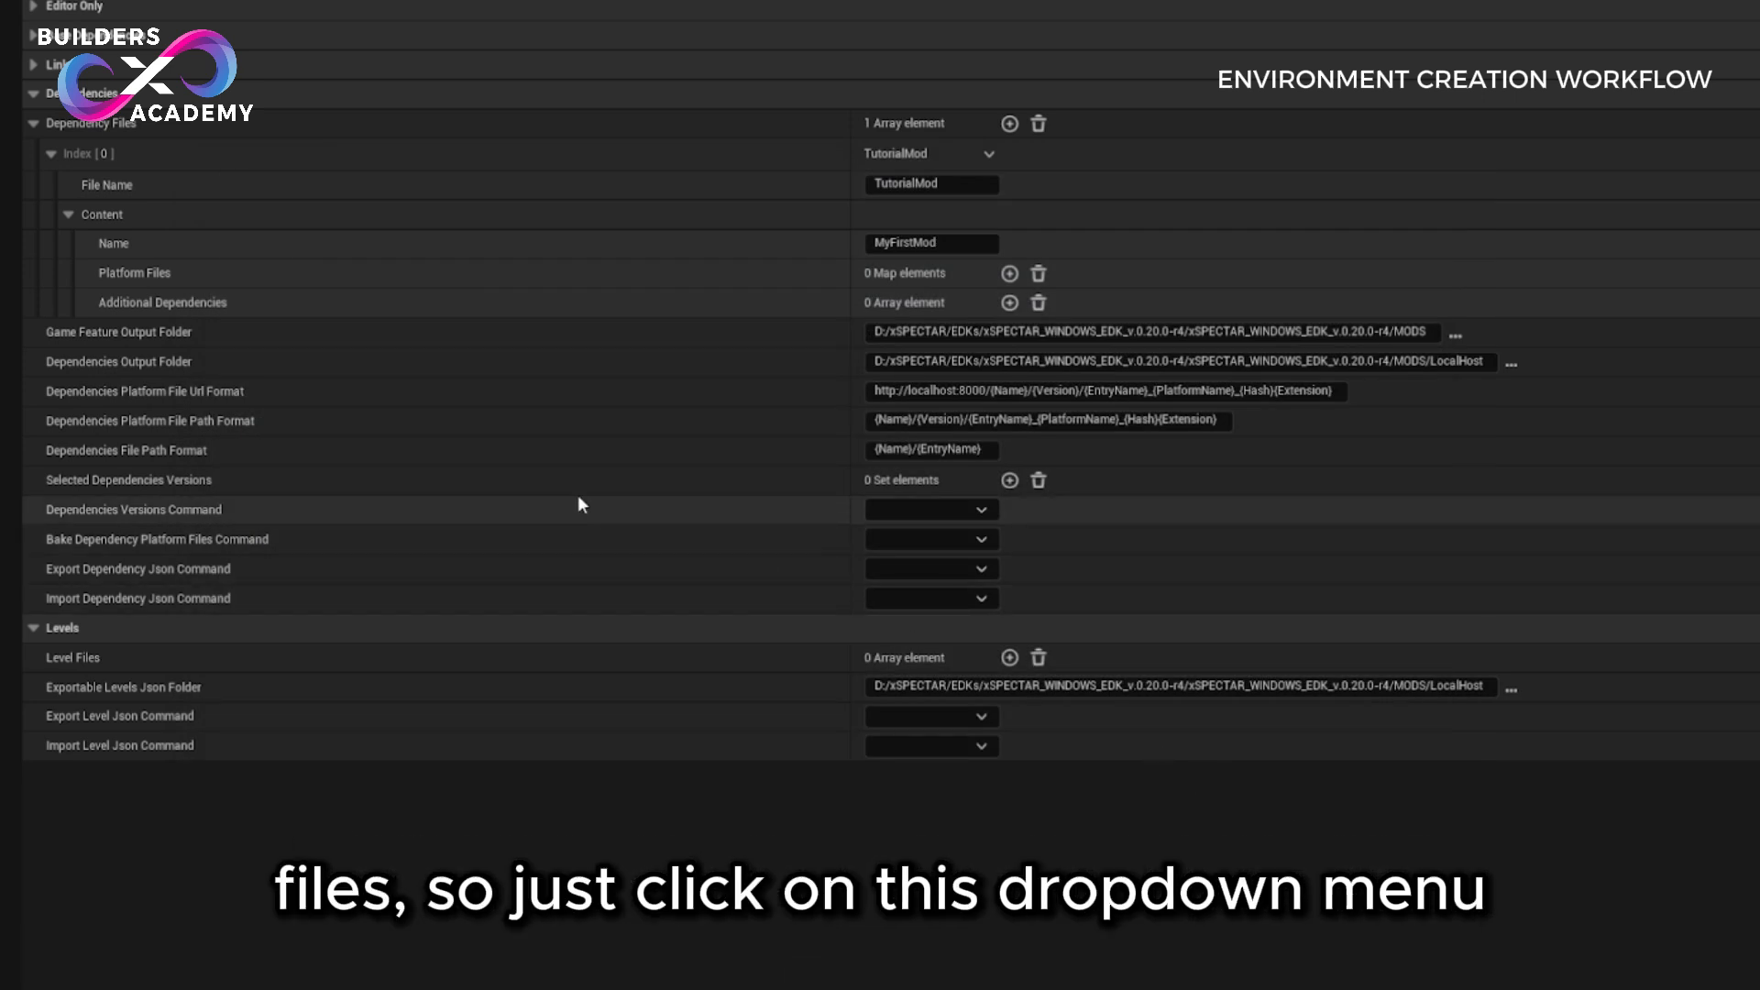
- Bake the dependency platform files and export the dependency JSON for TutorialMod
{"action": "left_click", "coordinate": [973, 538]}
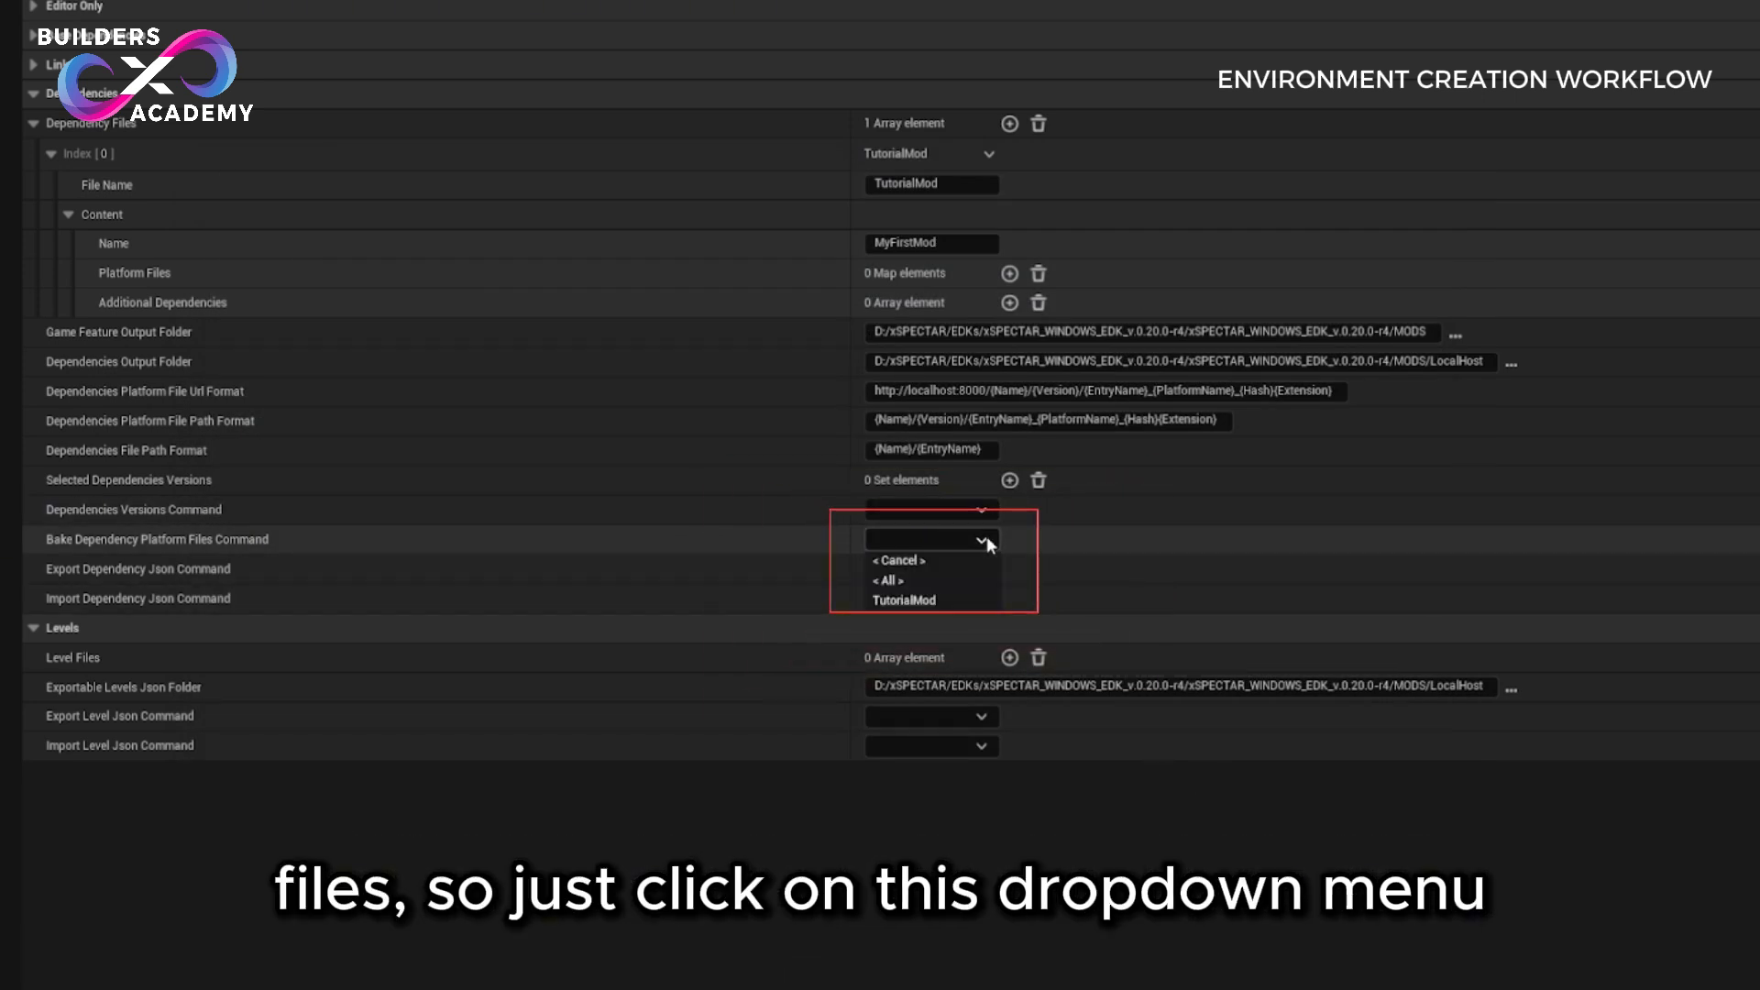
{"action": "left_click", "coordinate": [916, 602]}
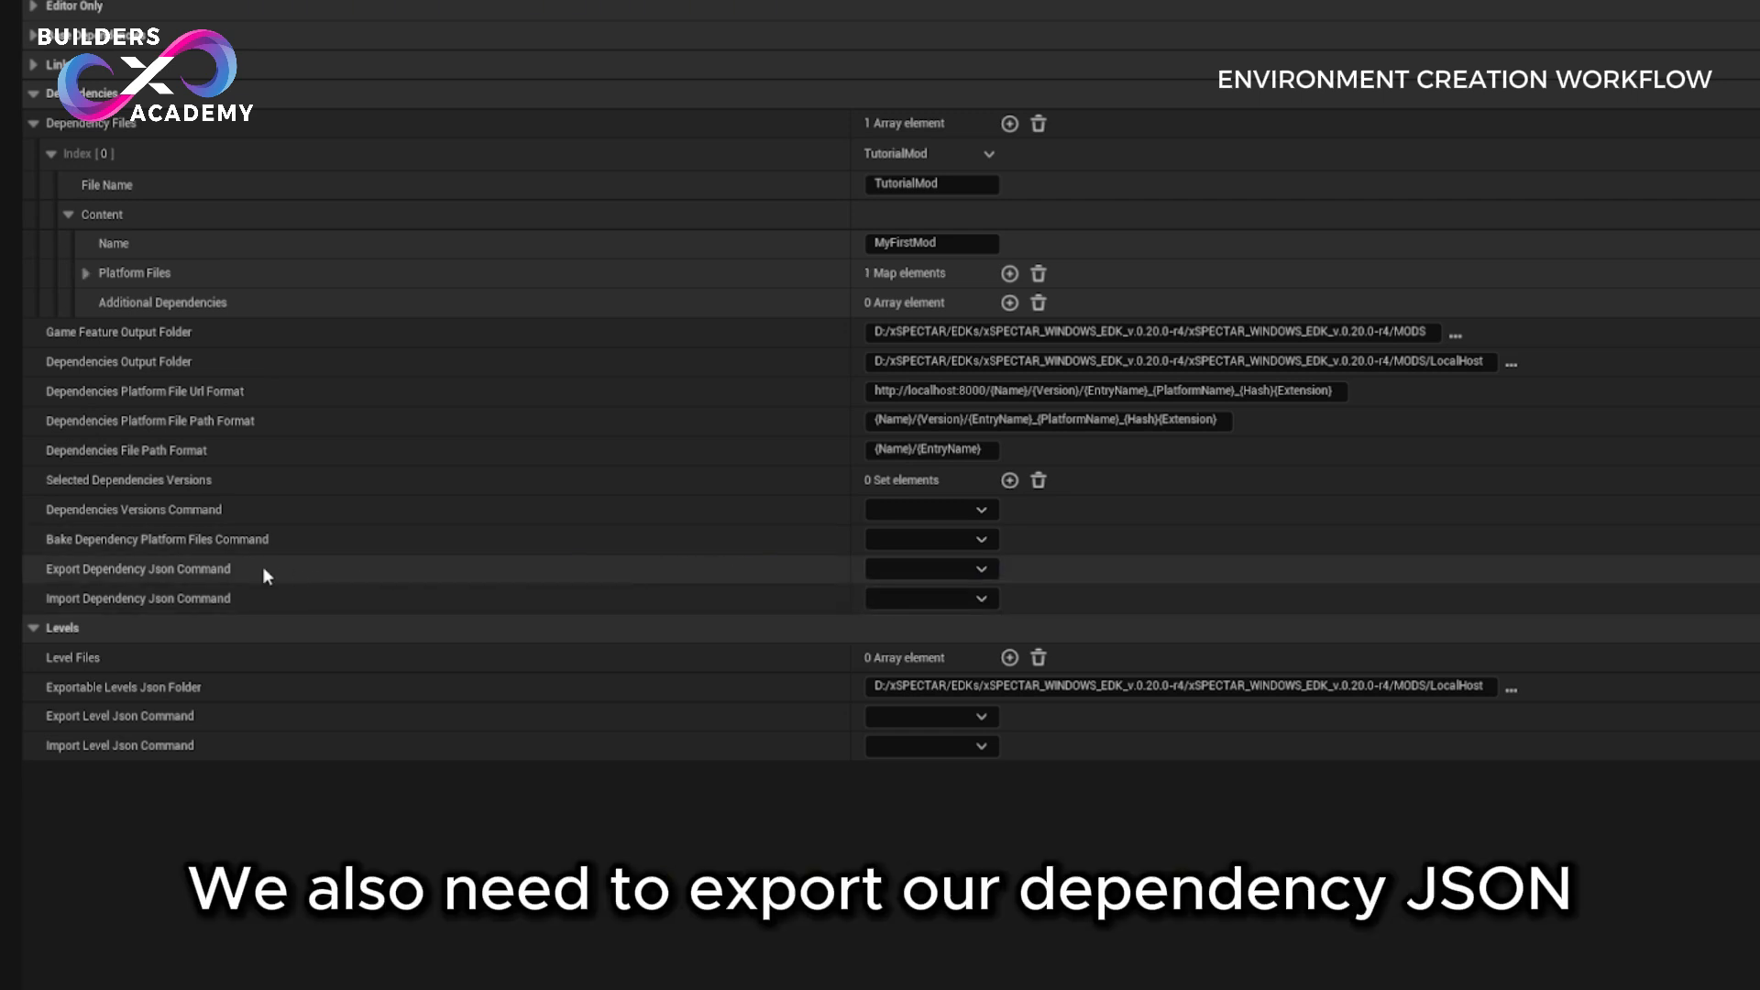
{"action": "left_click", "coordinate": [948, 567]}
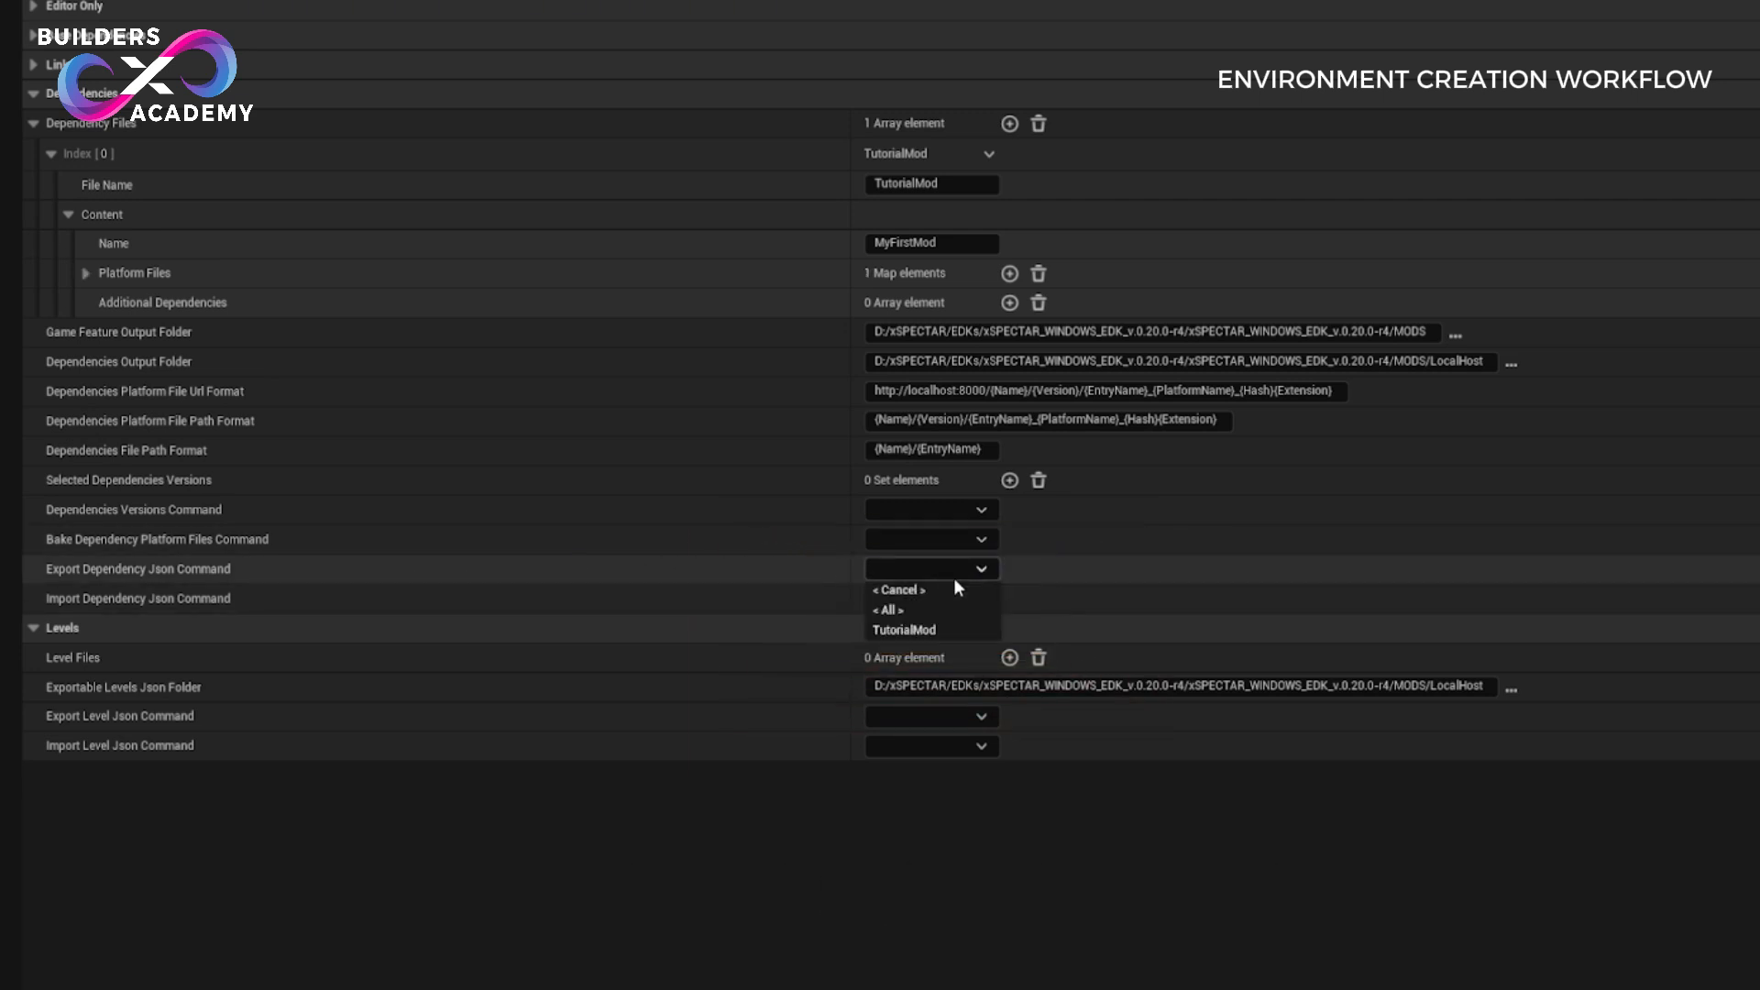
{"action": "left_click", "coordinate": [937, 630]}
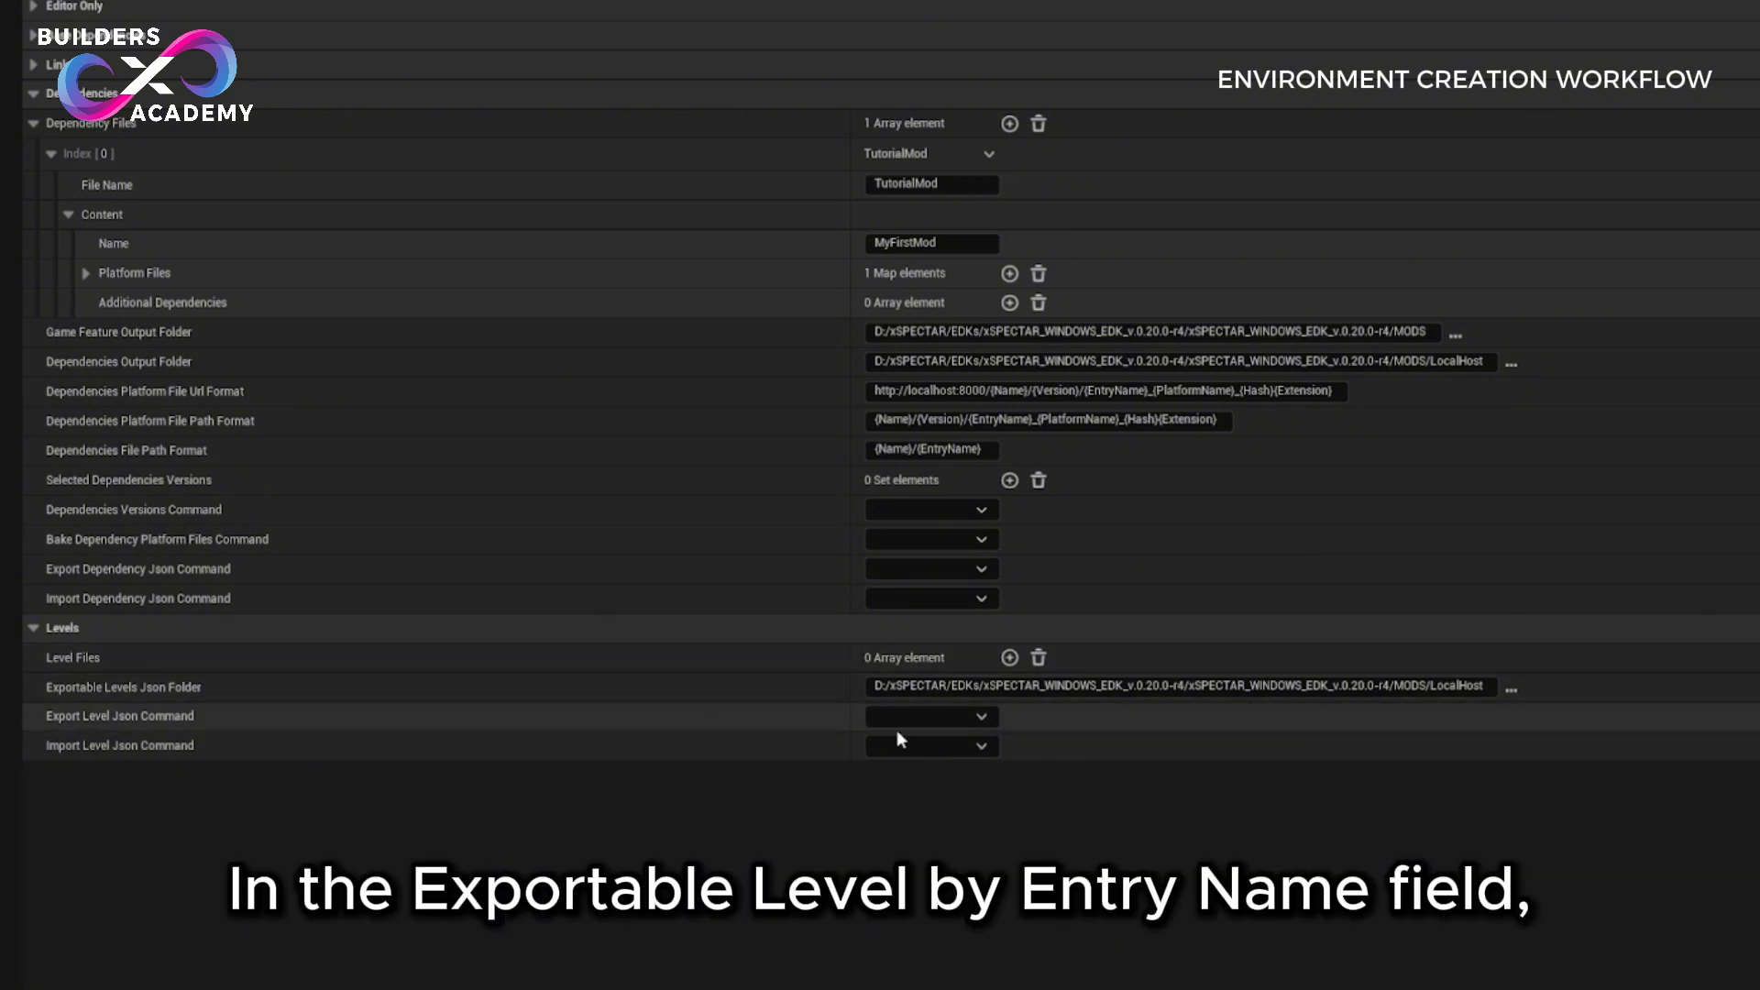
- Add a level file entry and give it the file name TutorialMap
{"action": "left_click", "coordinate": [1010, 657]}
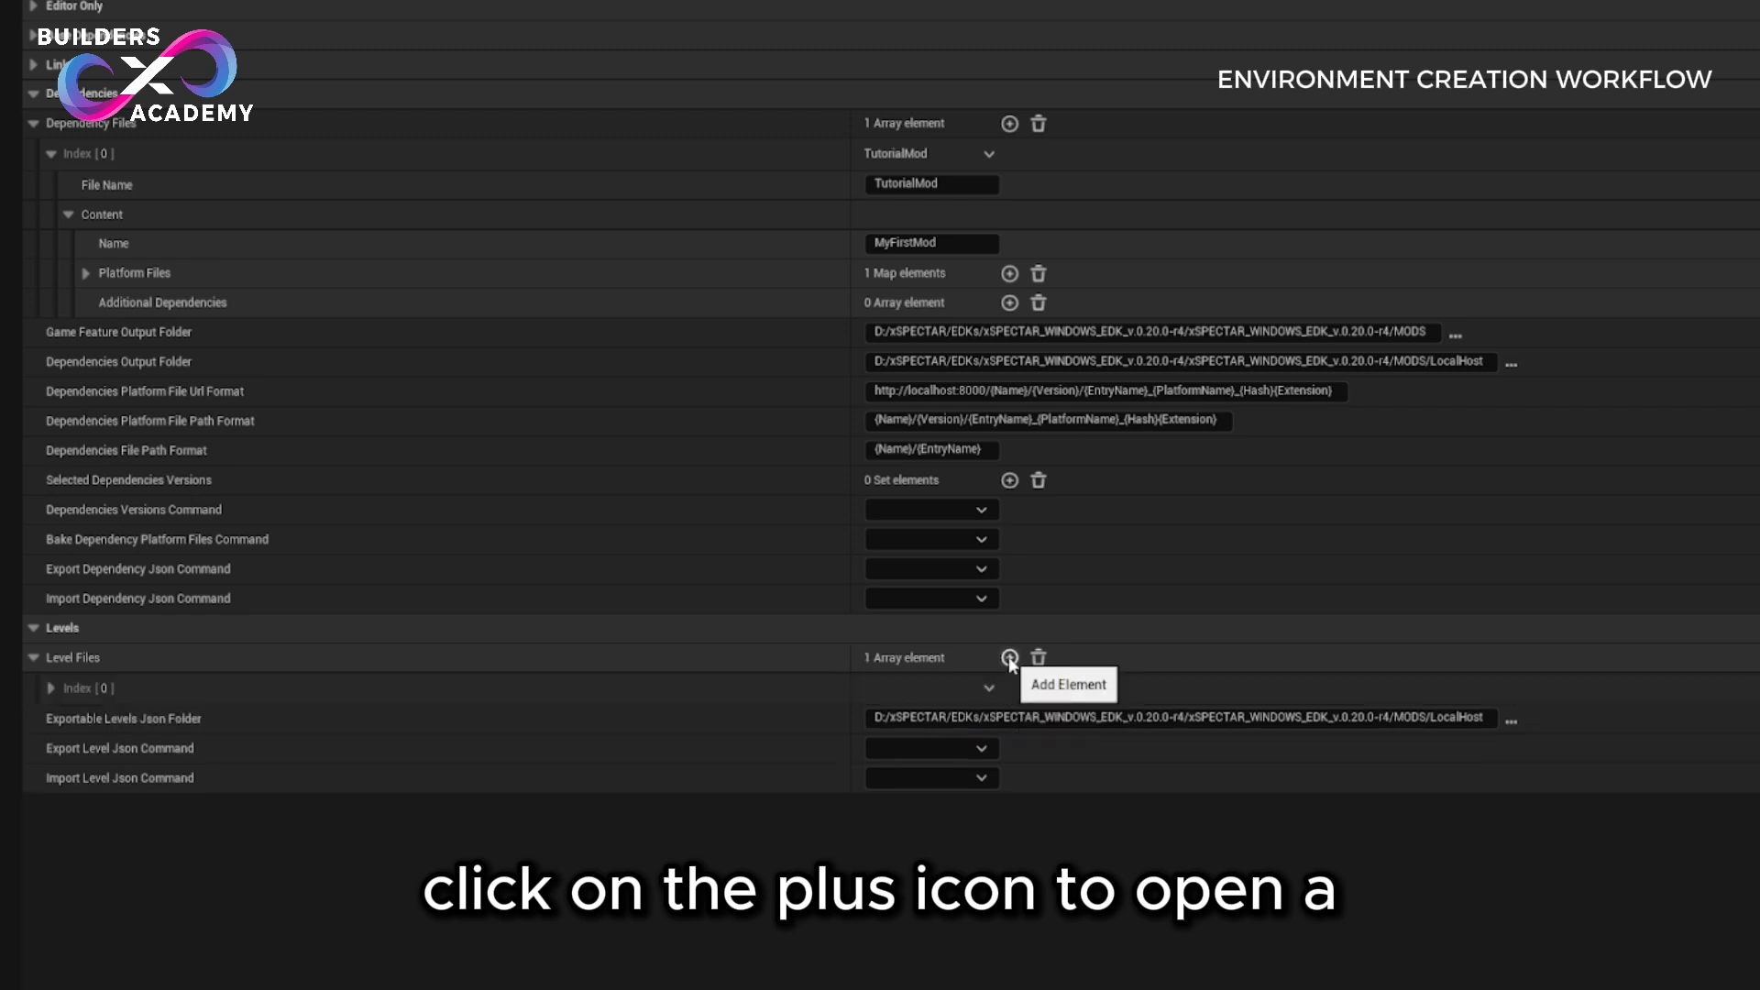
{"action": "left_click", "coordinate": [51, 689]}
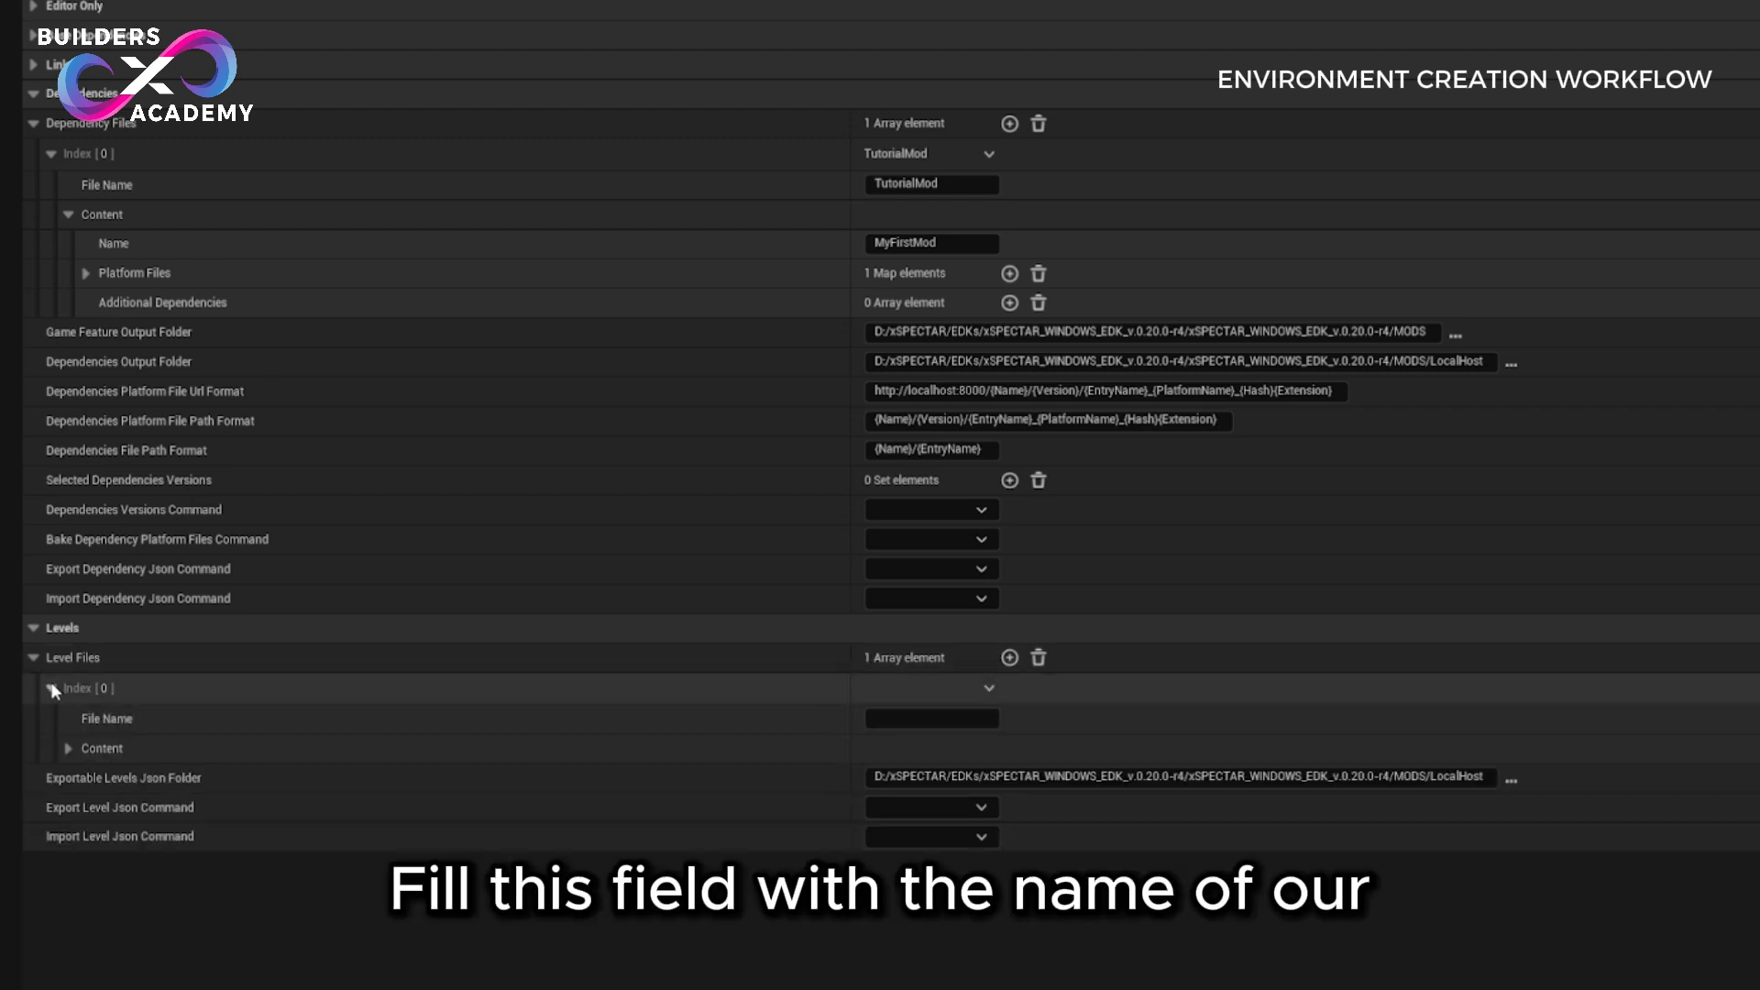
{"action": "left_click", "coordinate": [972, 717]}
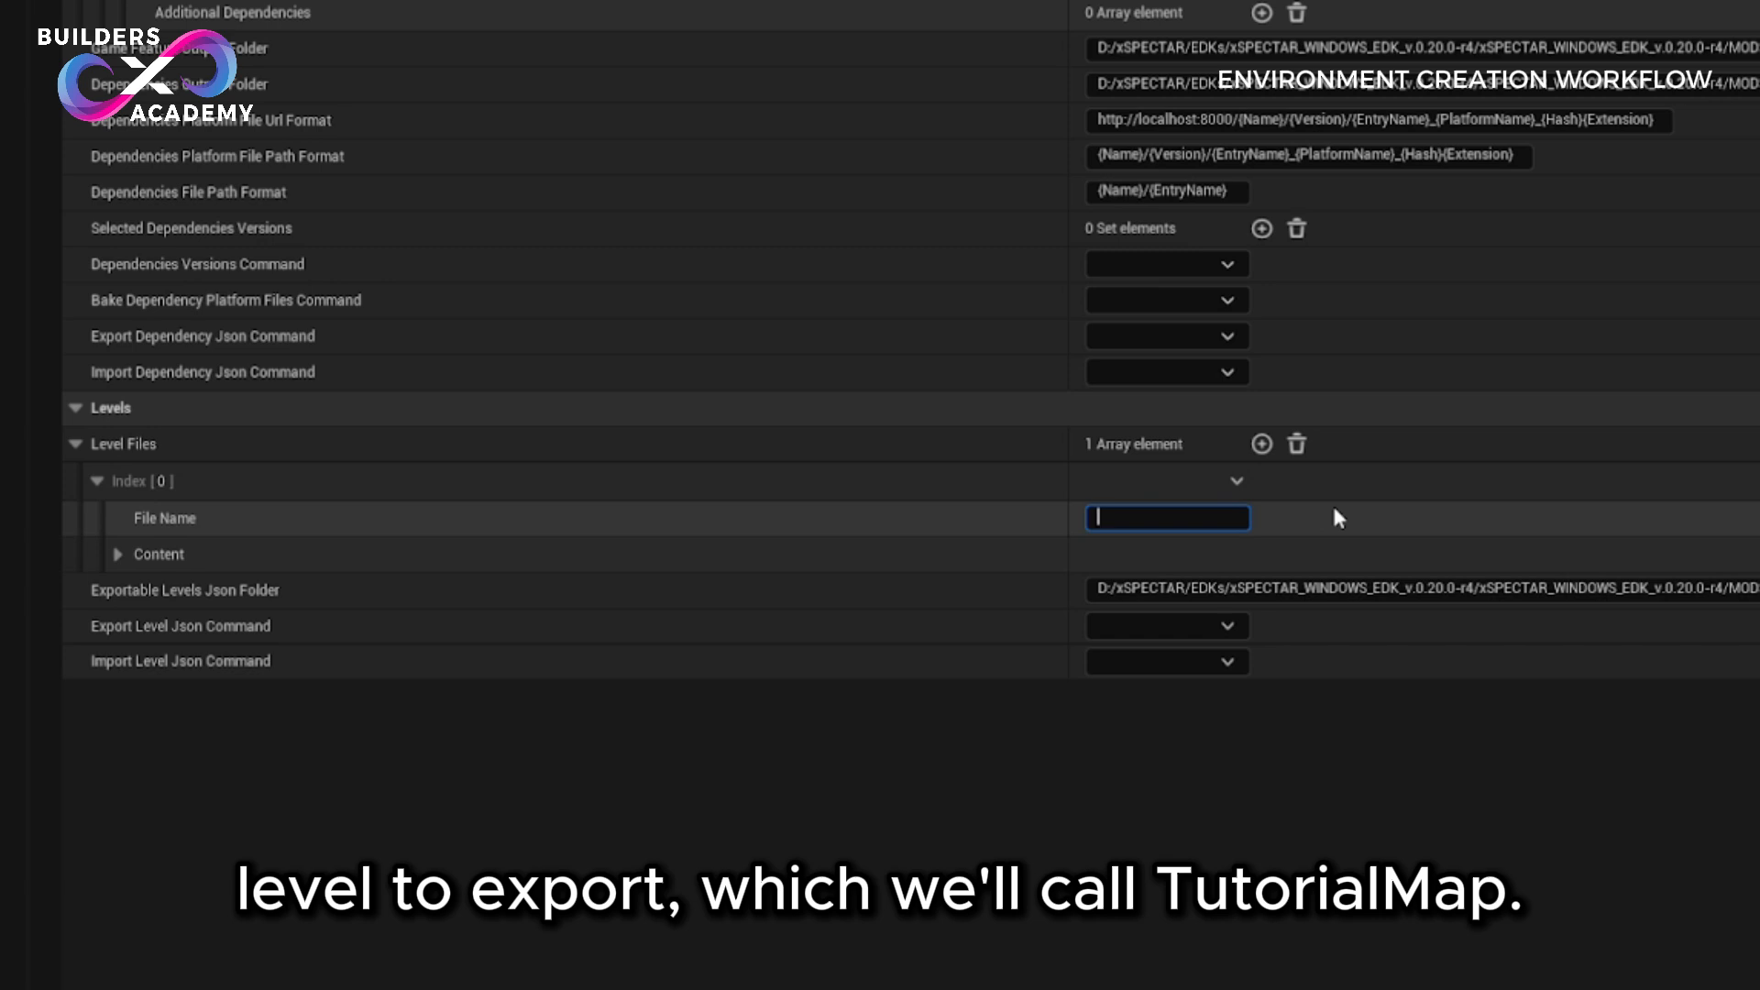
{"action": "type", "text": "TutorialMa"}
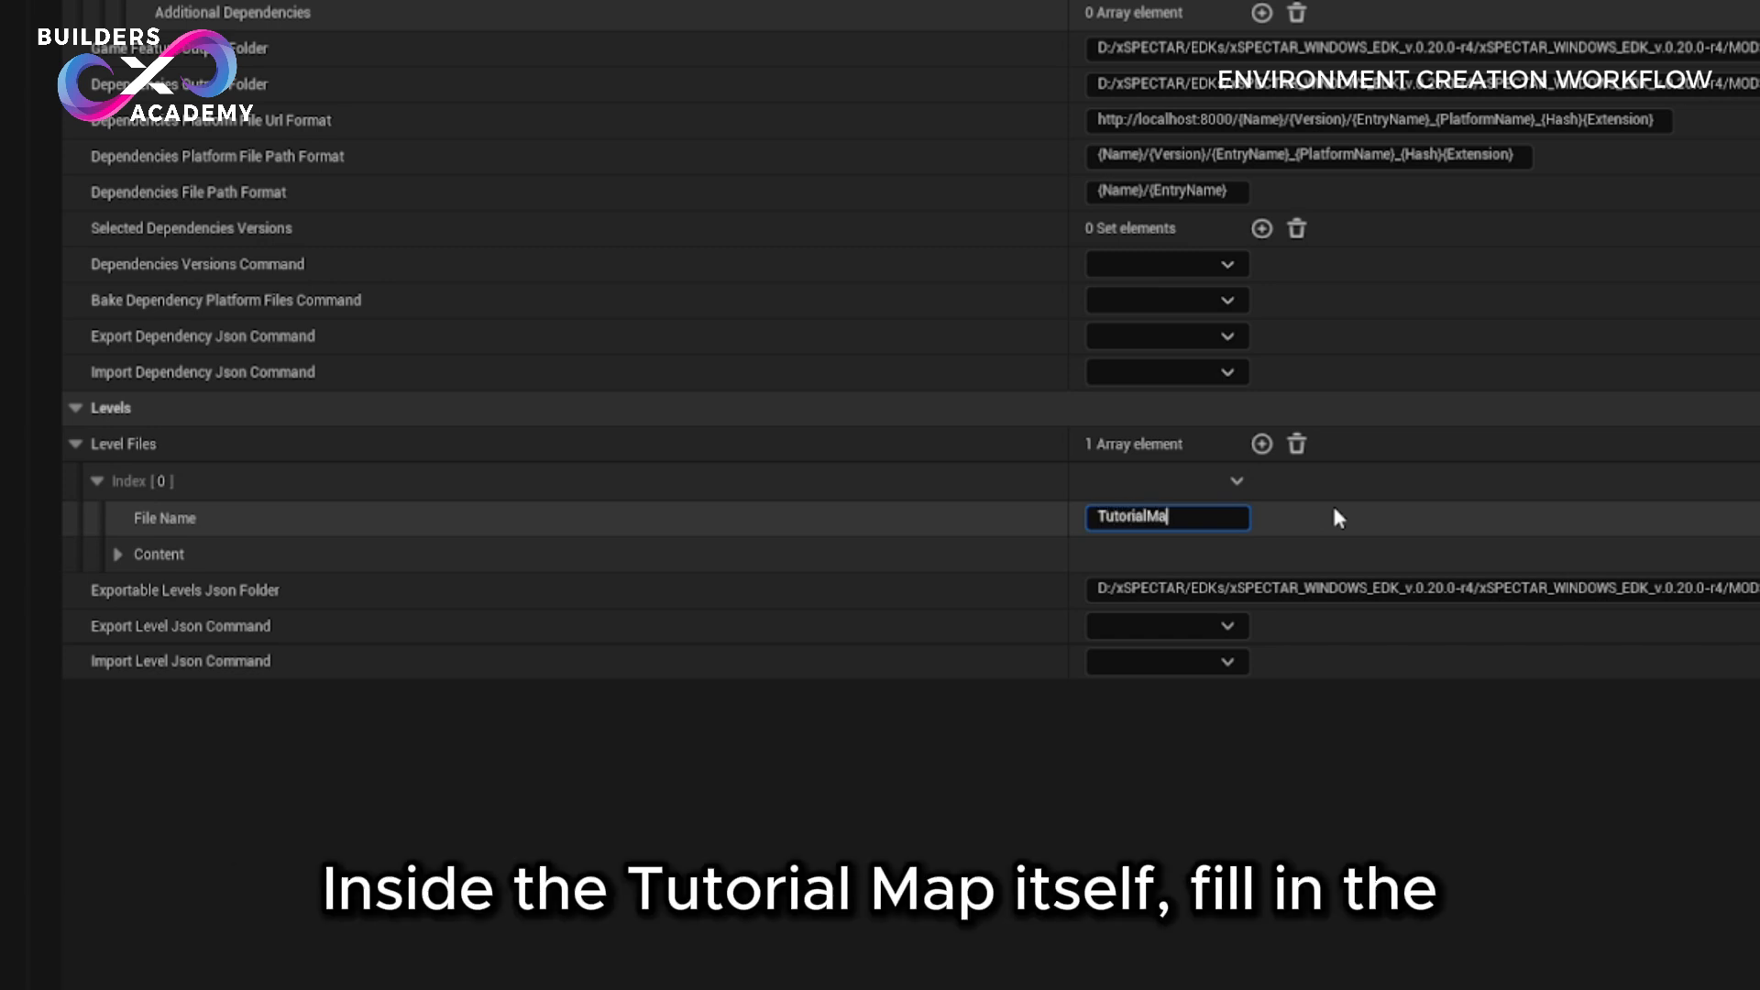
{"action": "type", "text": "p"}
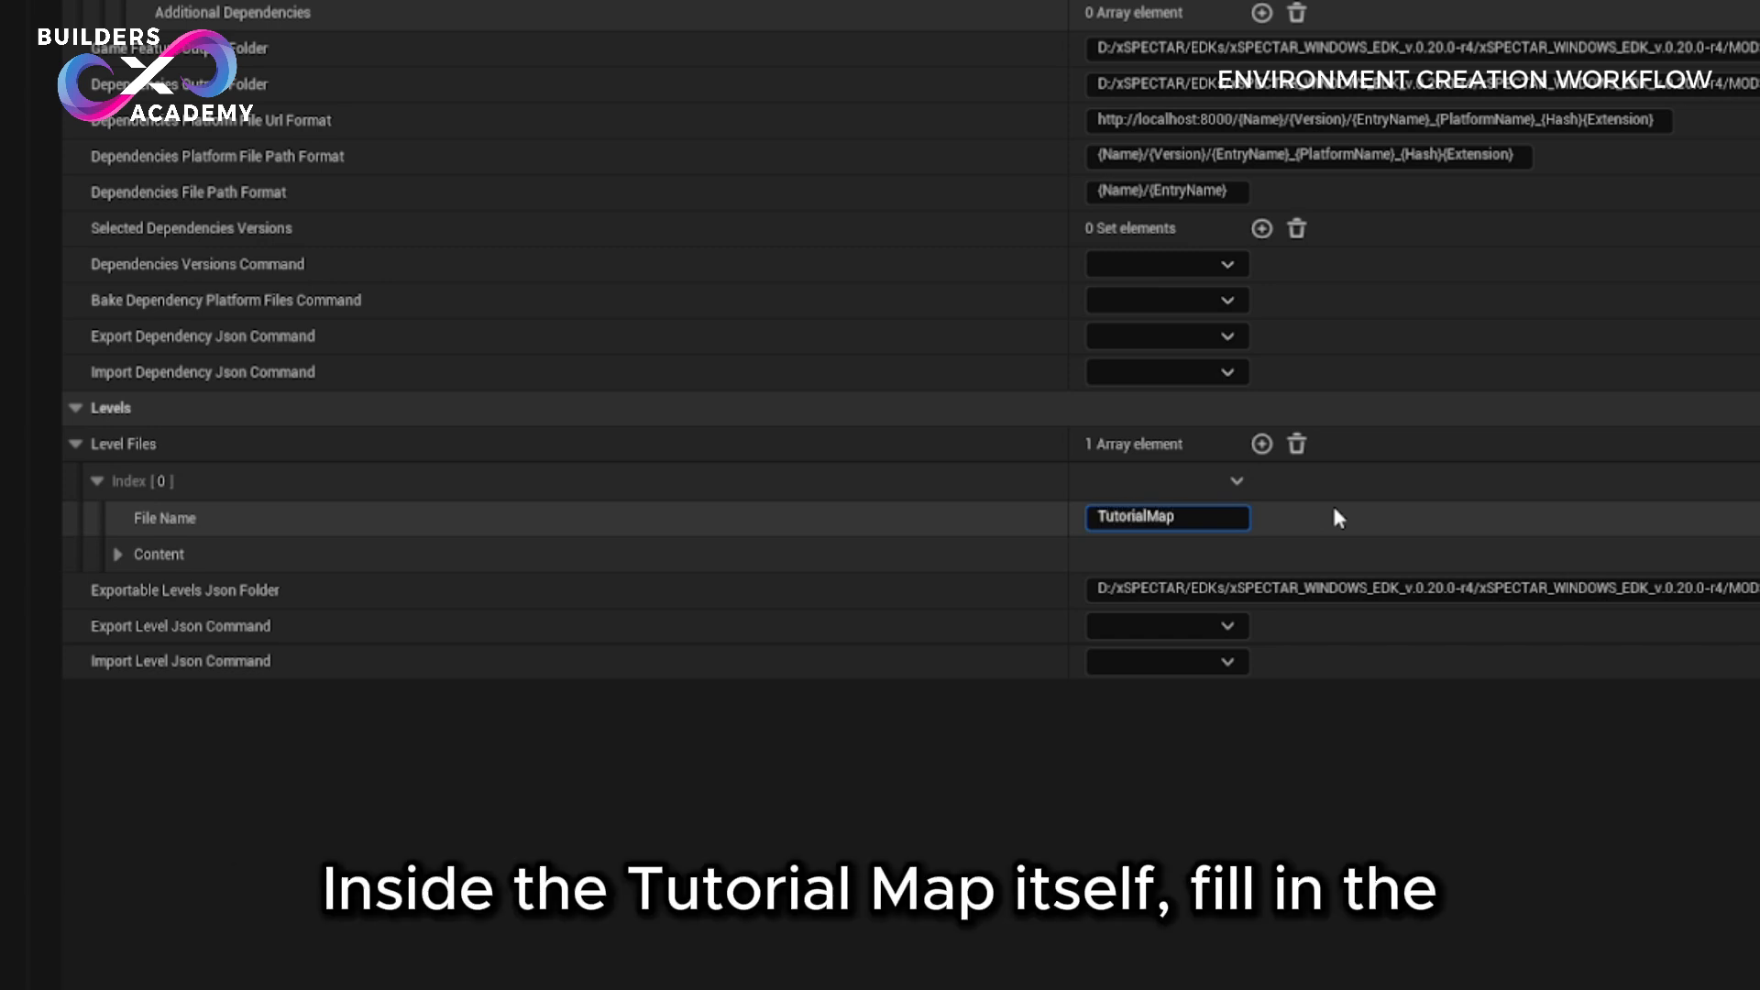
- In the TutorialMap level content, set the asset path to /MyFirstMod/MAP/MyFirstMap and the display name to TutorialMap
{"action": "left_click", "coordinate": [118, 554]}
{"action": "left_click", "coordinate": [1172, 589]}
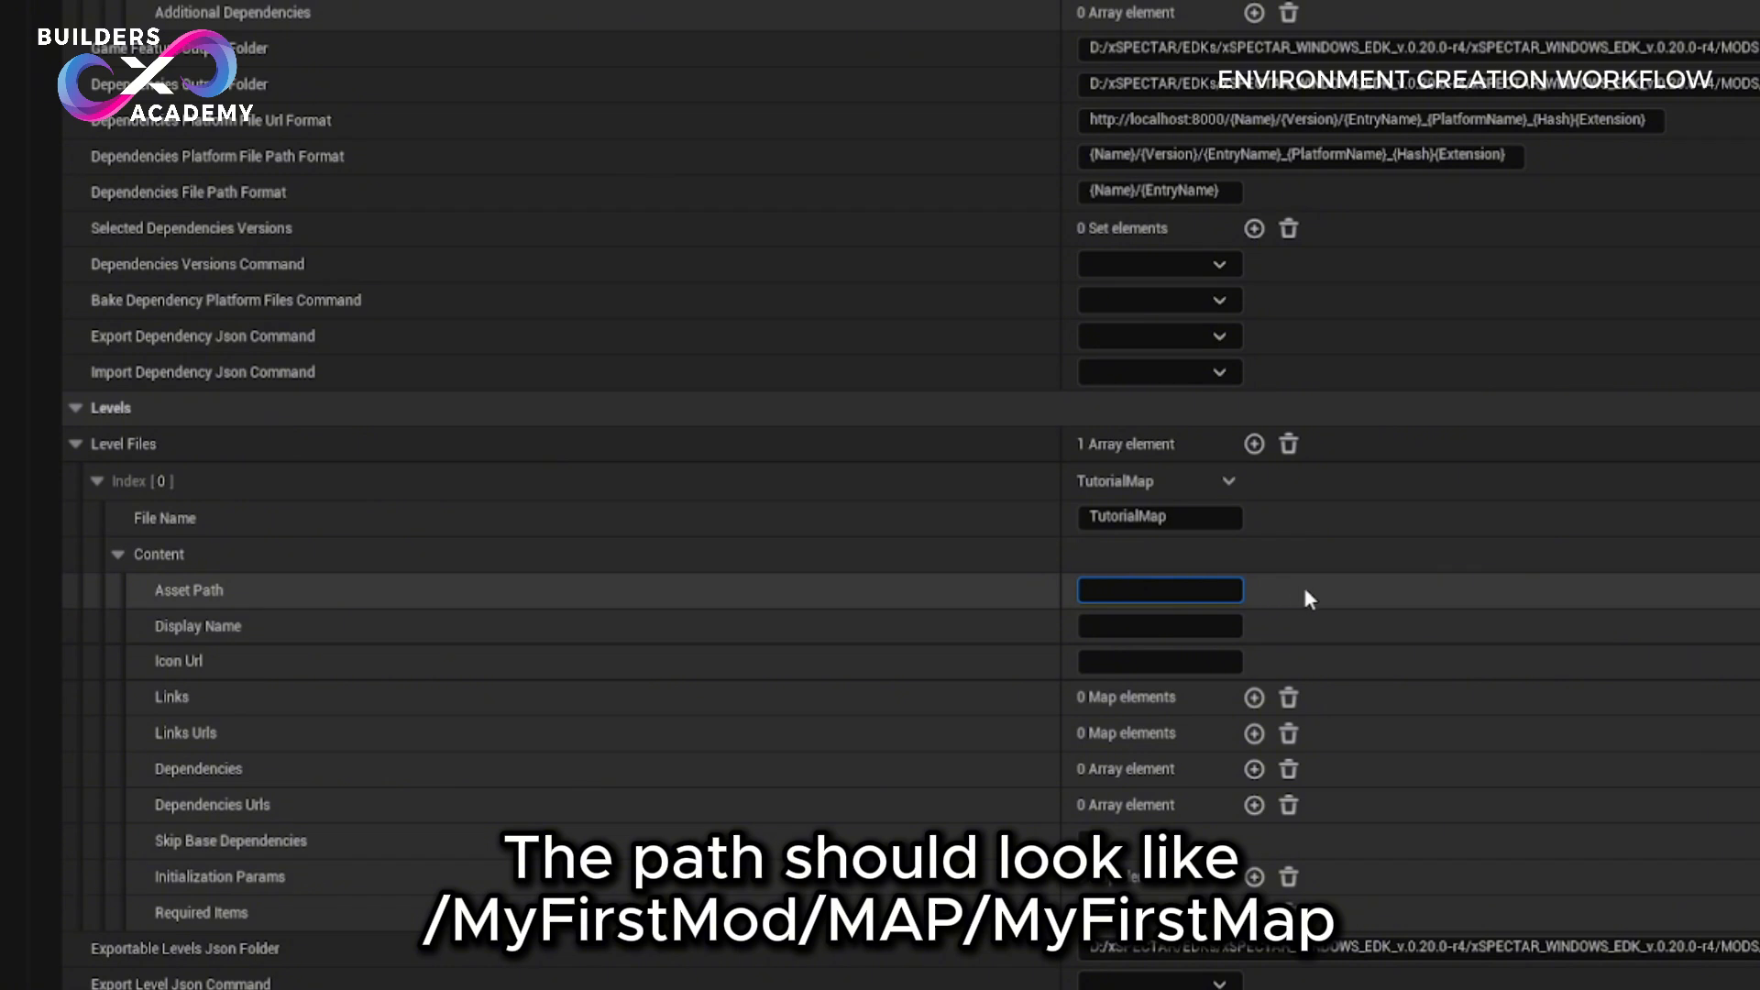
{"action": "type", "text": "/MyFirstMod/MAP/MyFi"}
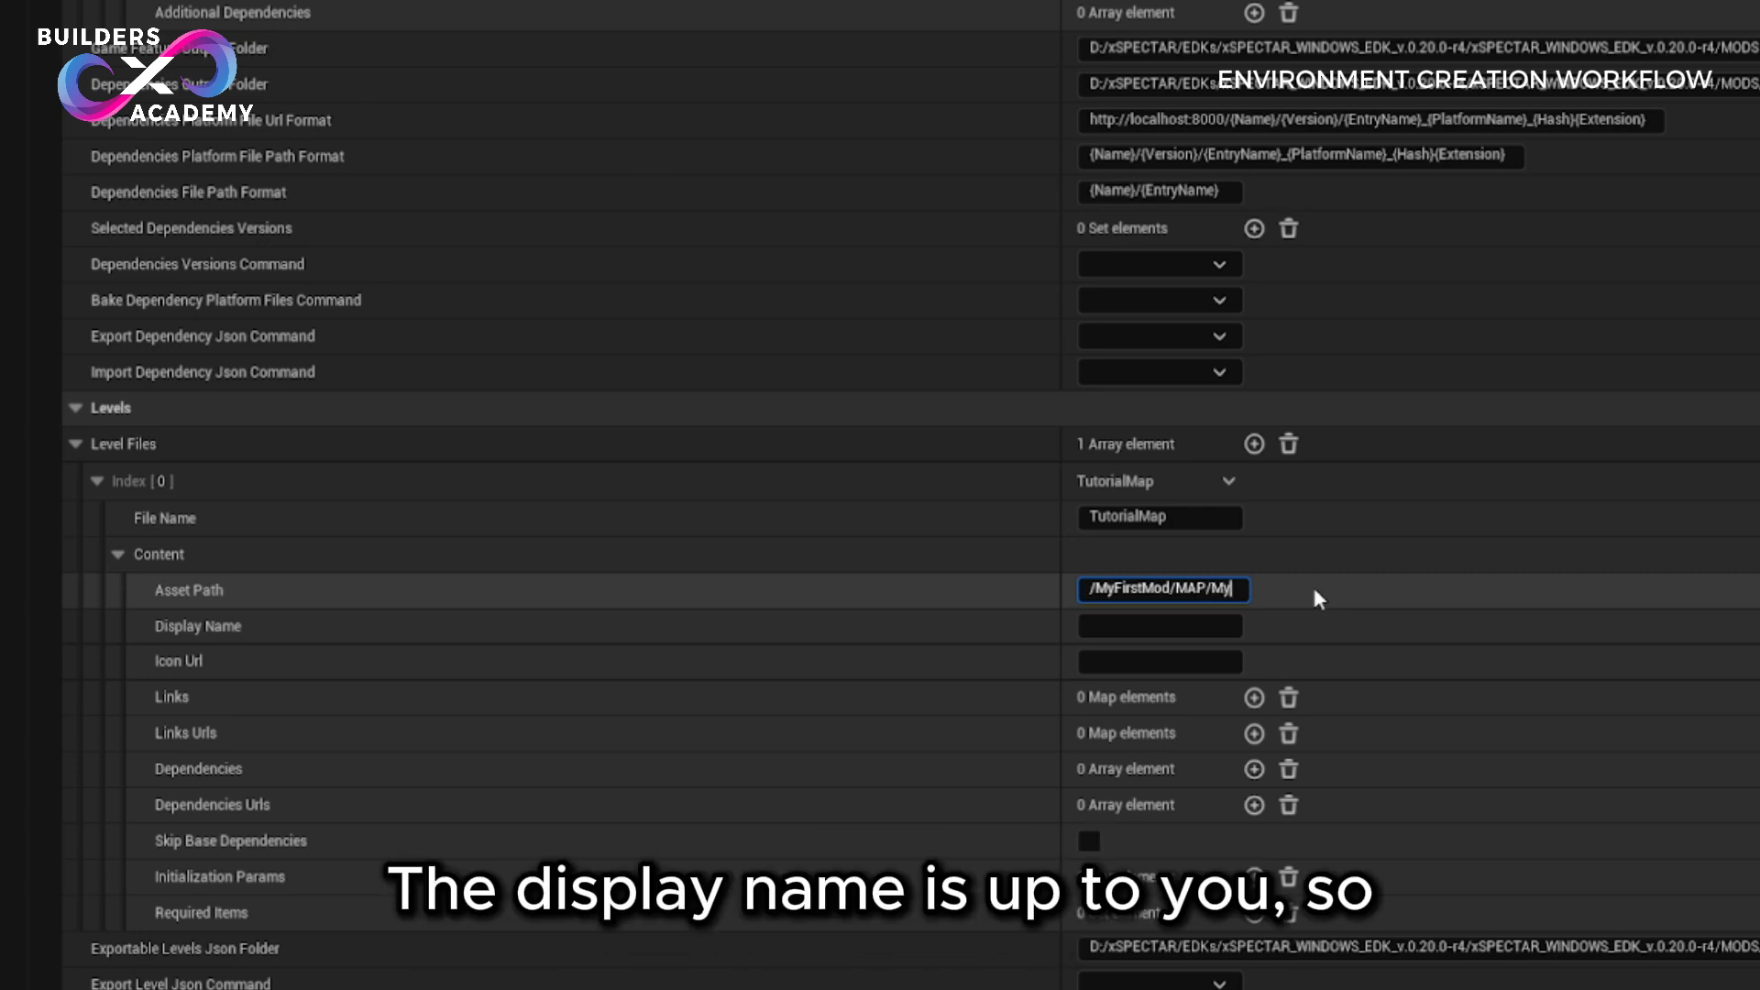
{"action": "type", "text": "rstMap"}
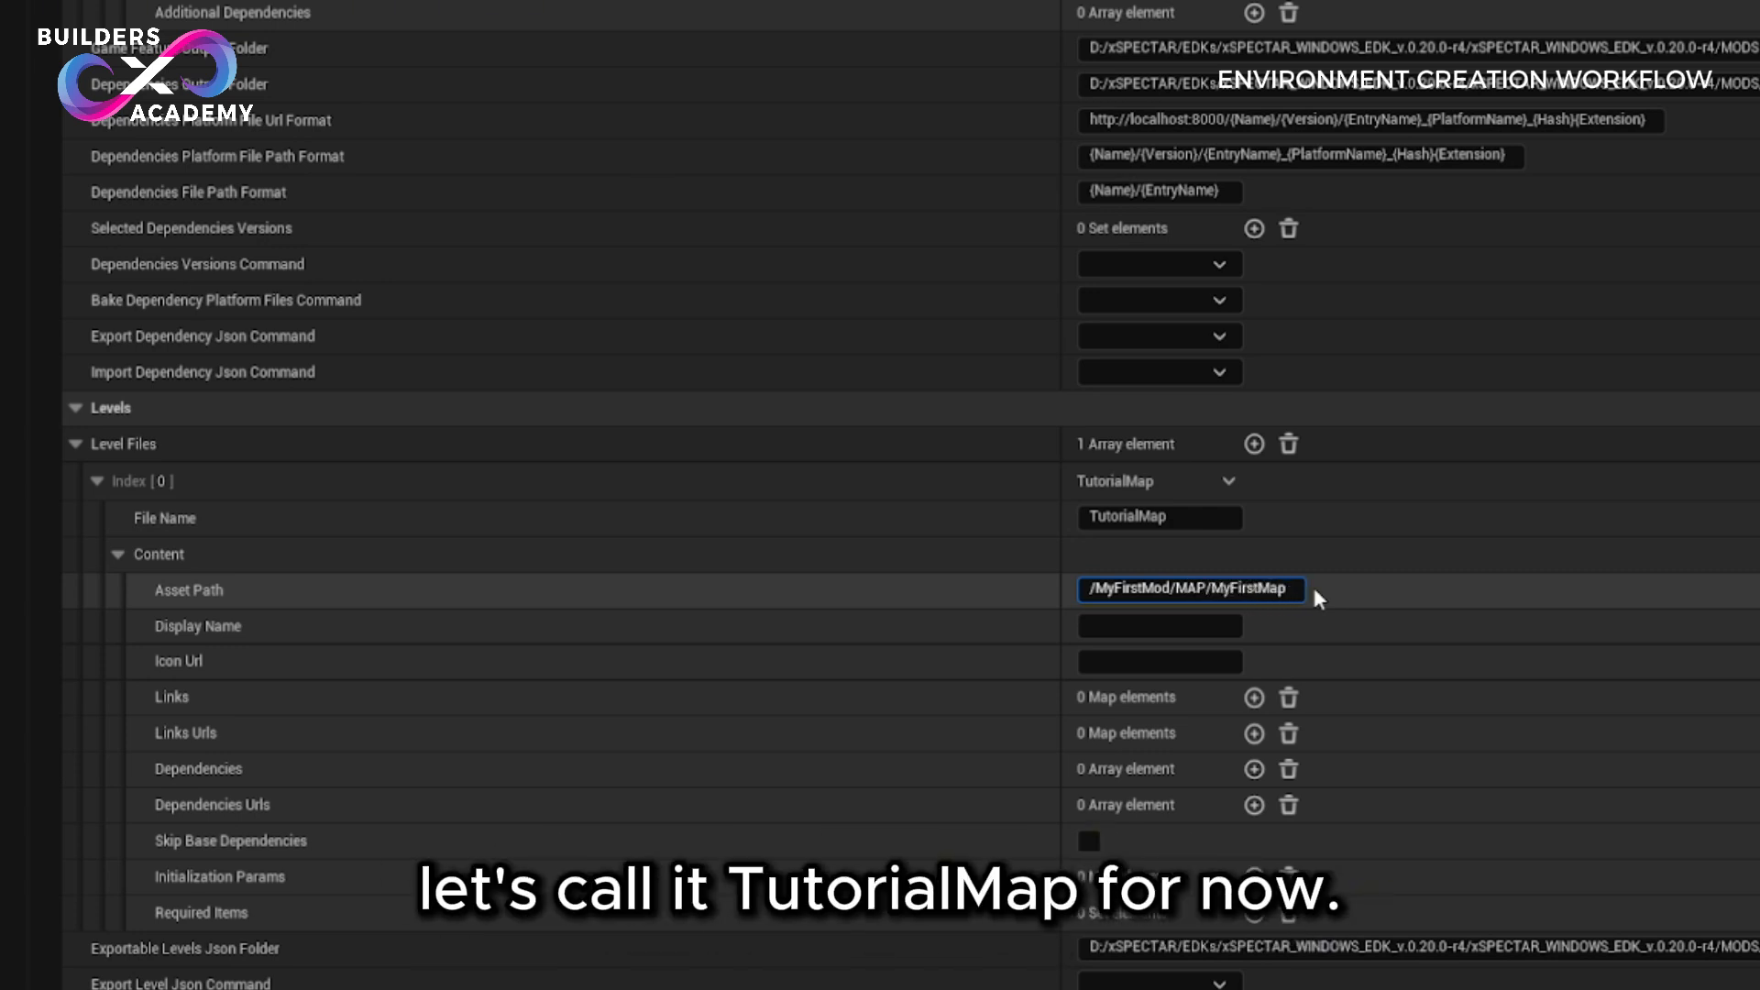
{"action": "left_click", "coordinate": [1223, 620]}
{"action": "type", "text": "Tut"}
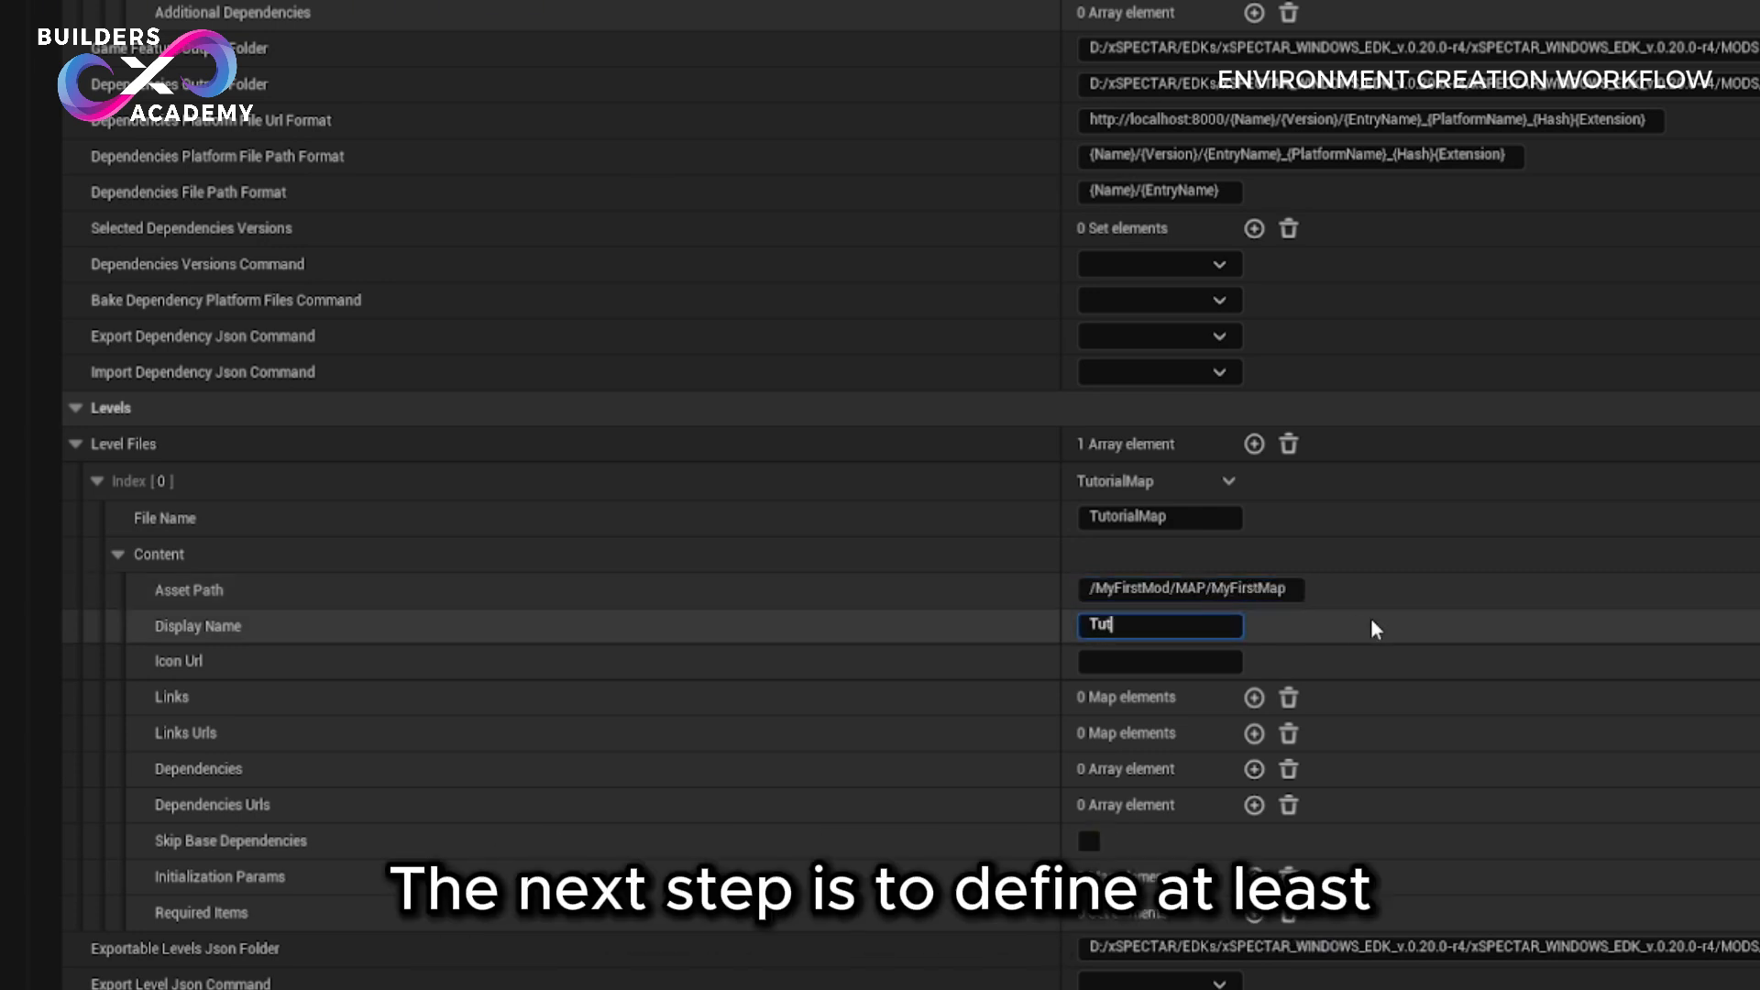
{"action": "type", "text": "orialM"}
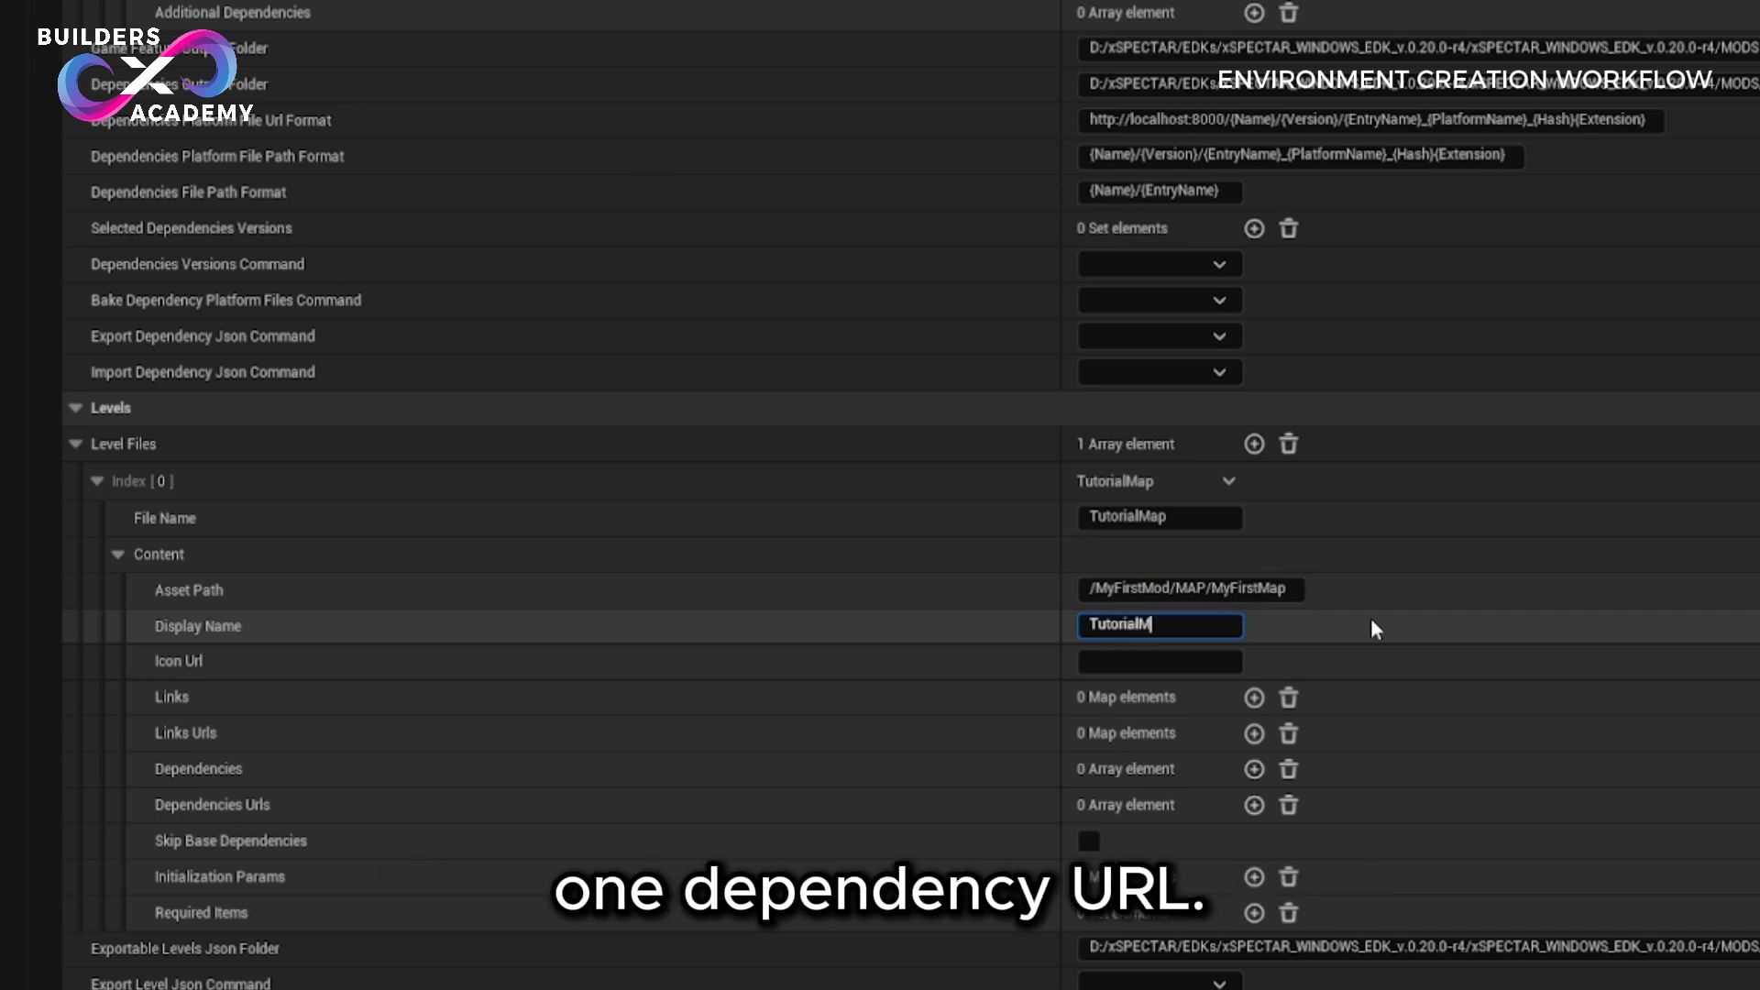
{"action": "type", "text": "ap"}
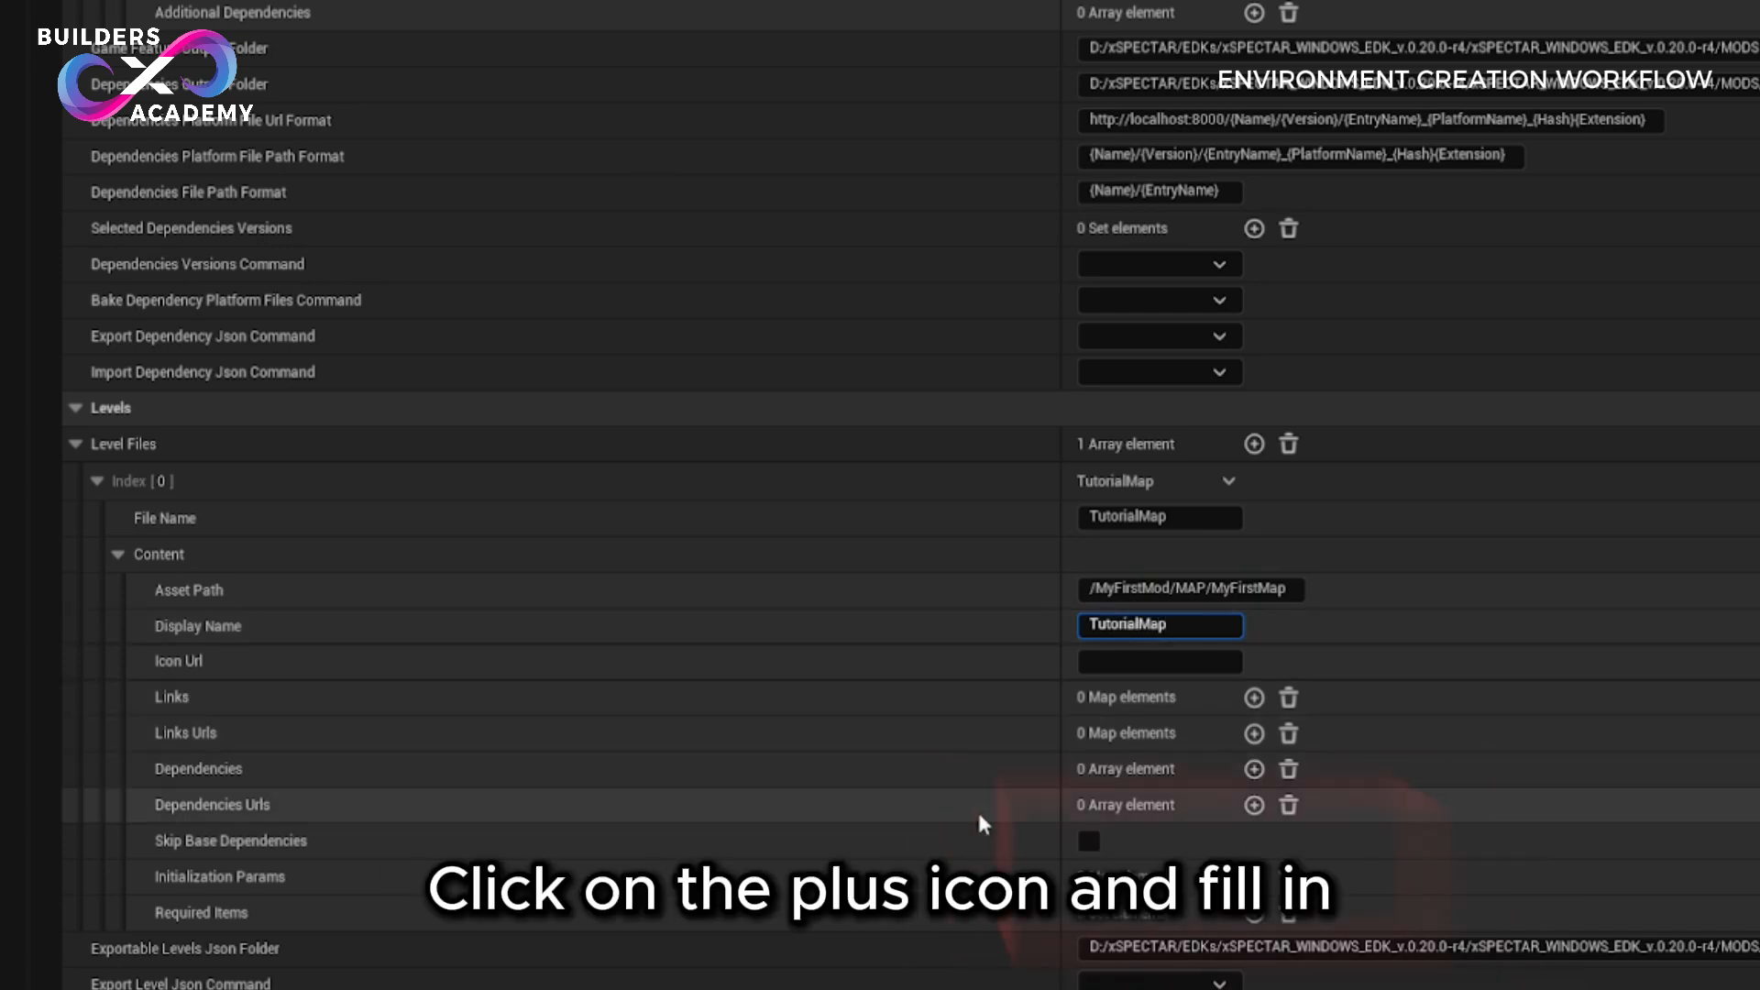
{"action": "left_click", "coordinate": [1254, 805]}
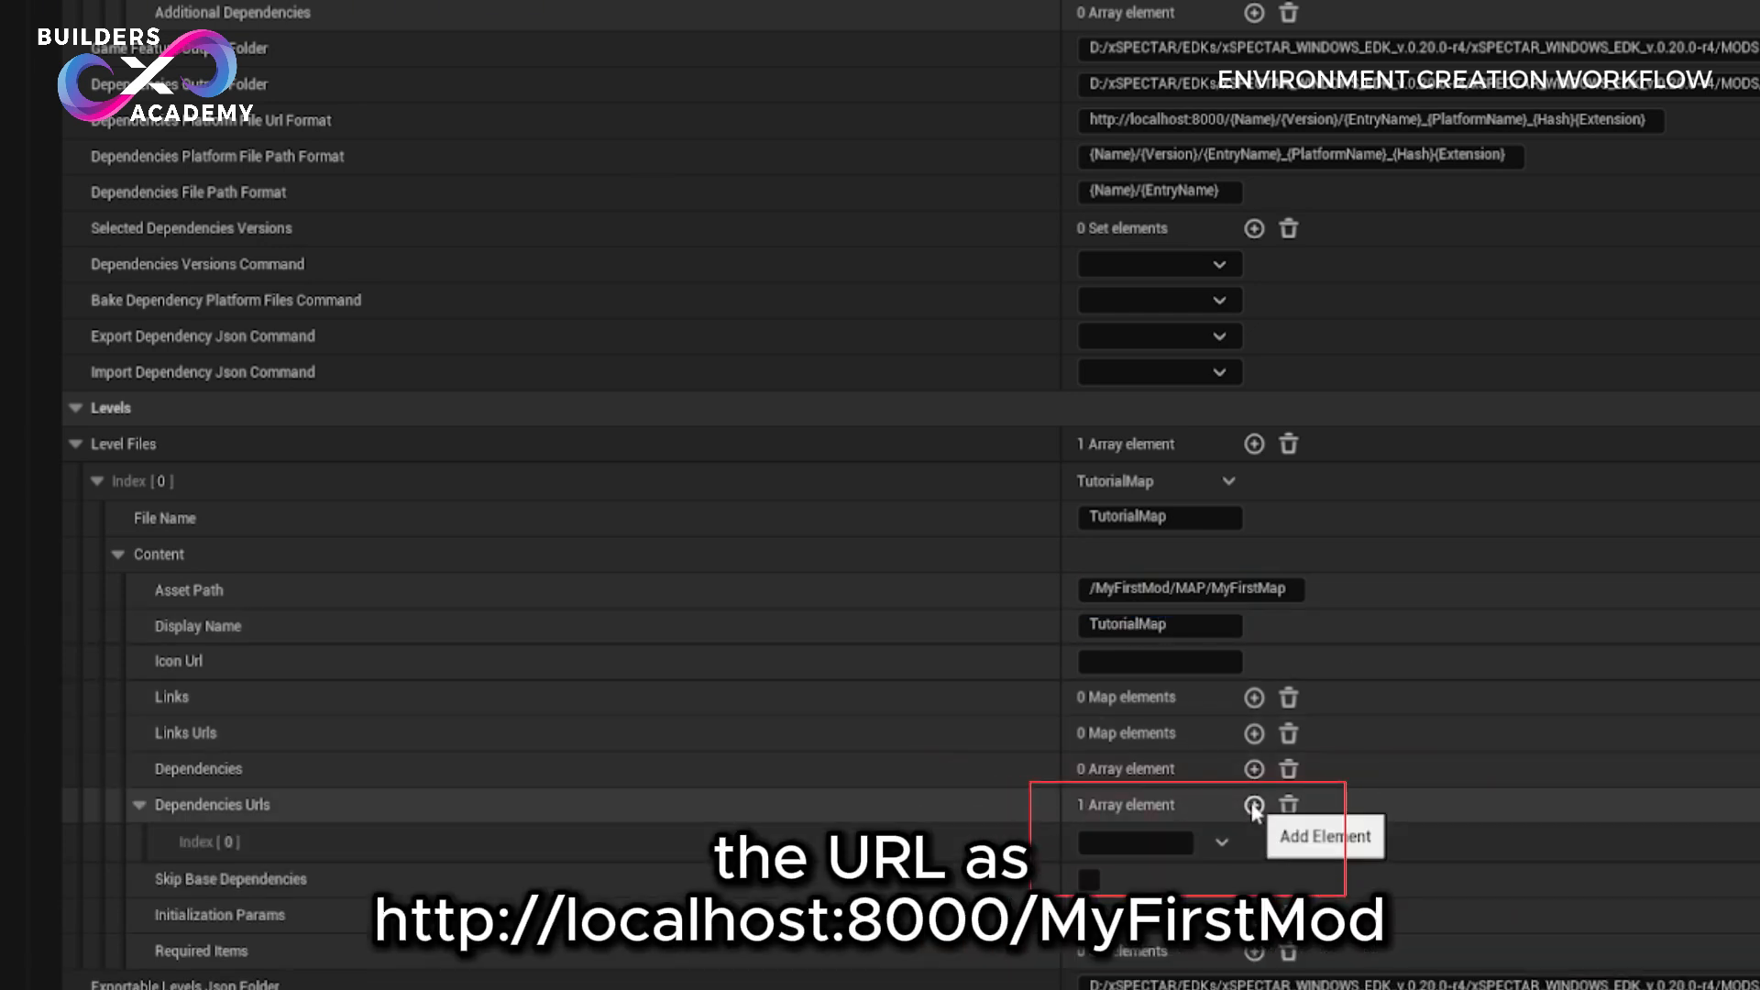
{"action": "left_click", "coordinate": [1135, 841]}
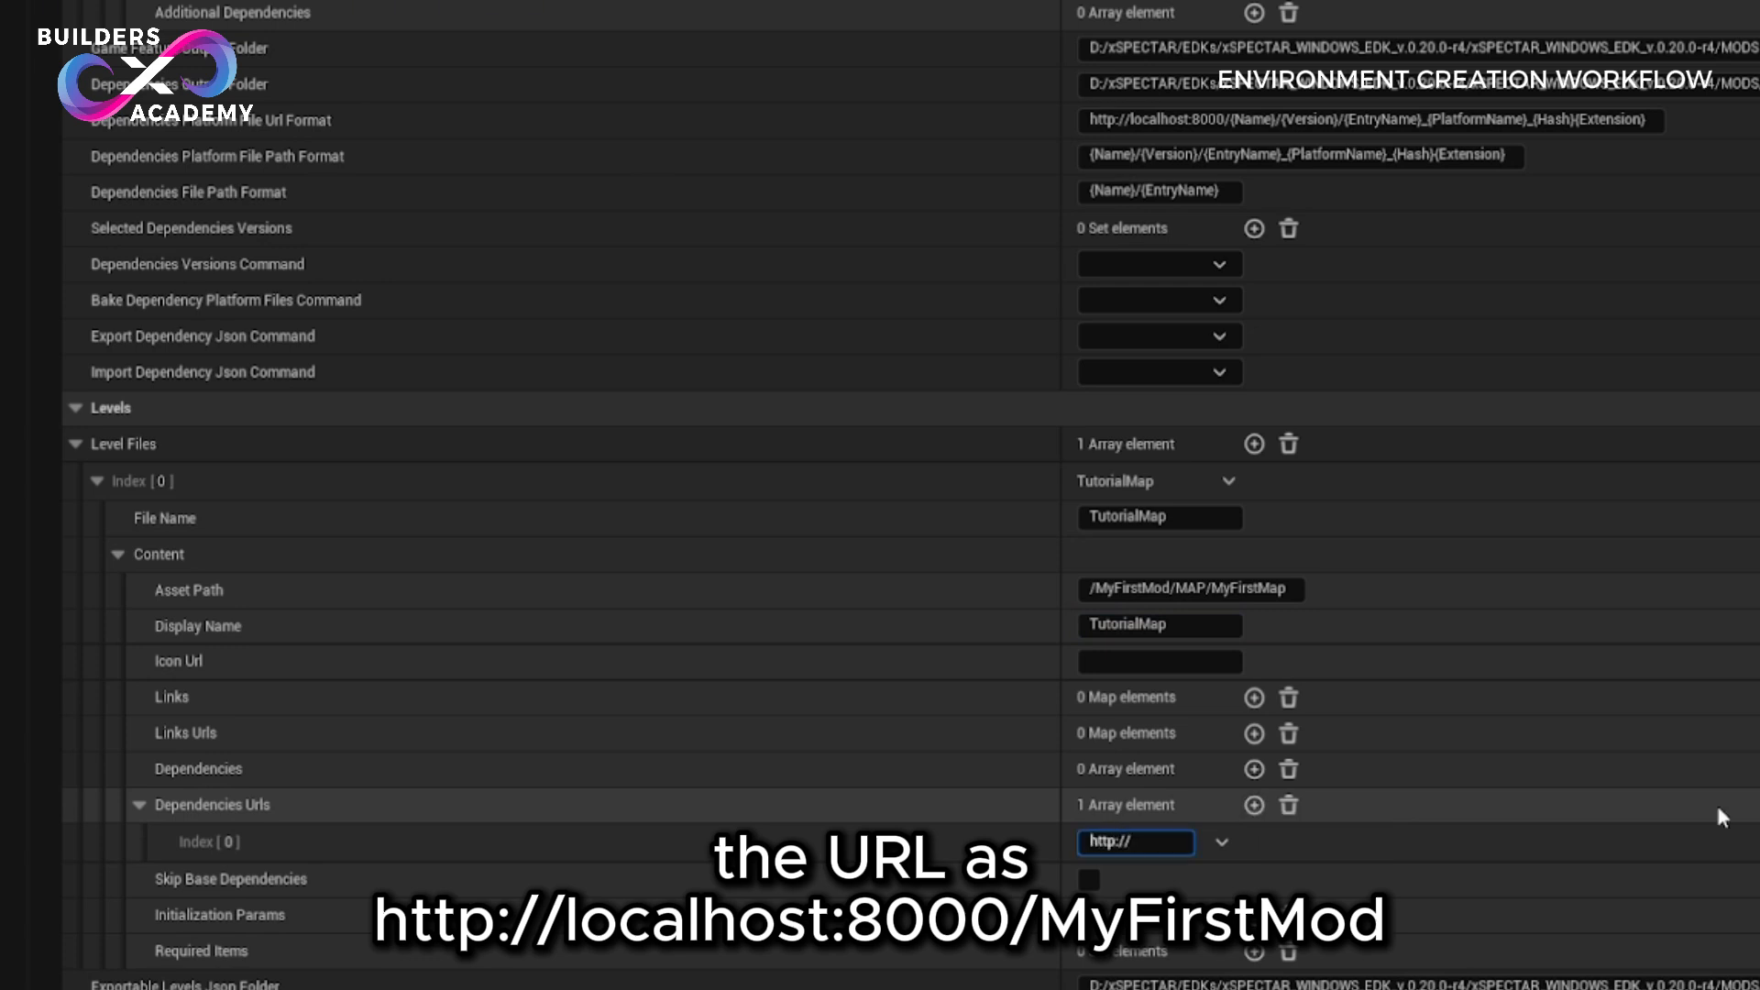
{"action": "type", "text": "http://localhost:8000/MyFirstMod"}
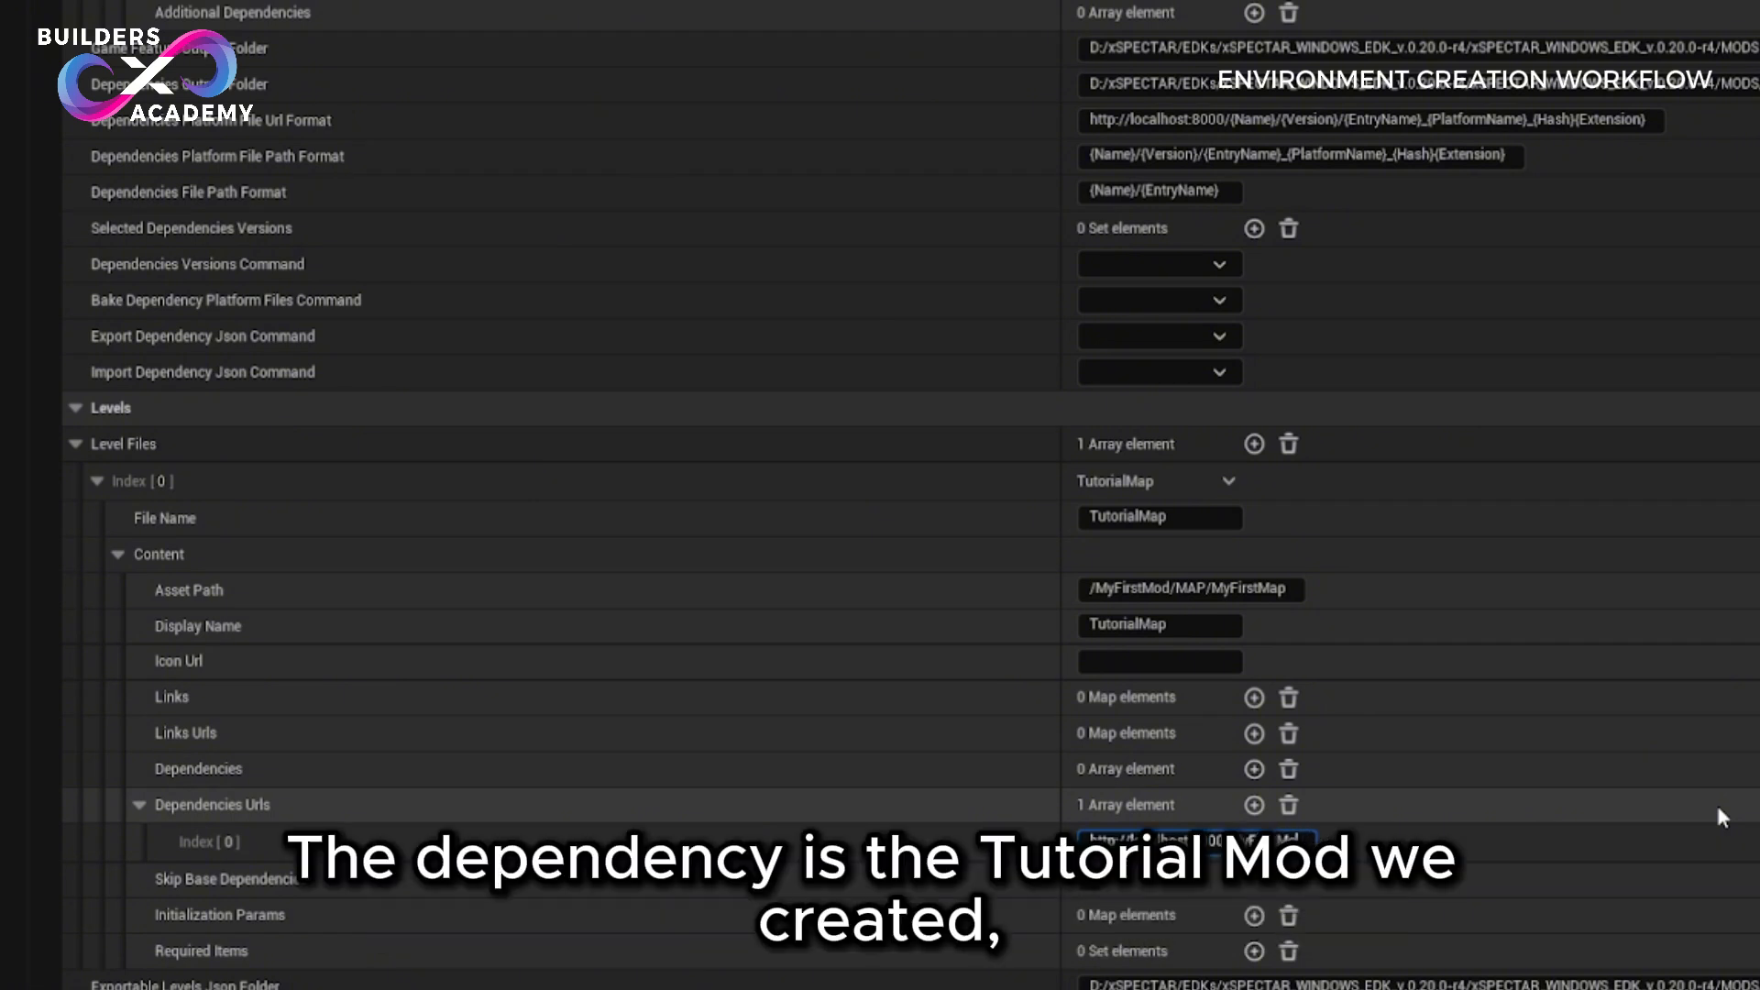
{"action": "type", "text": "/TutorialMod"}
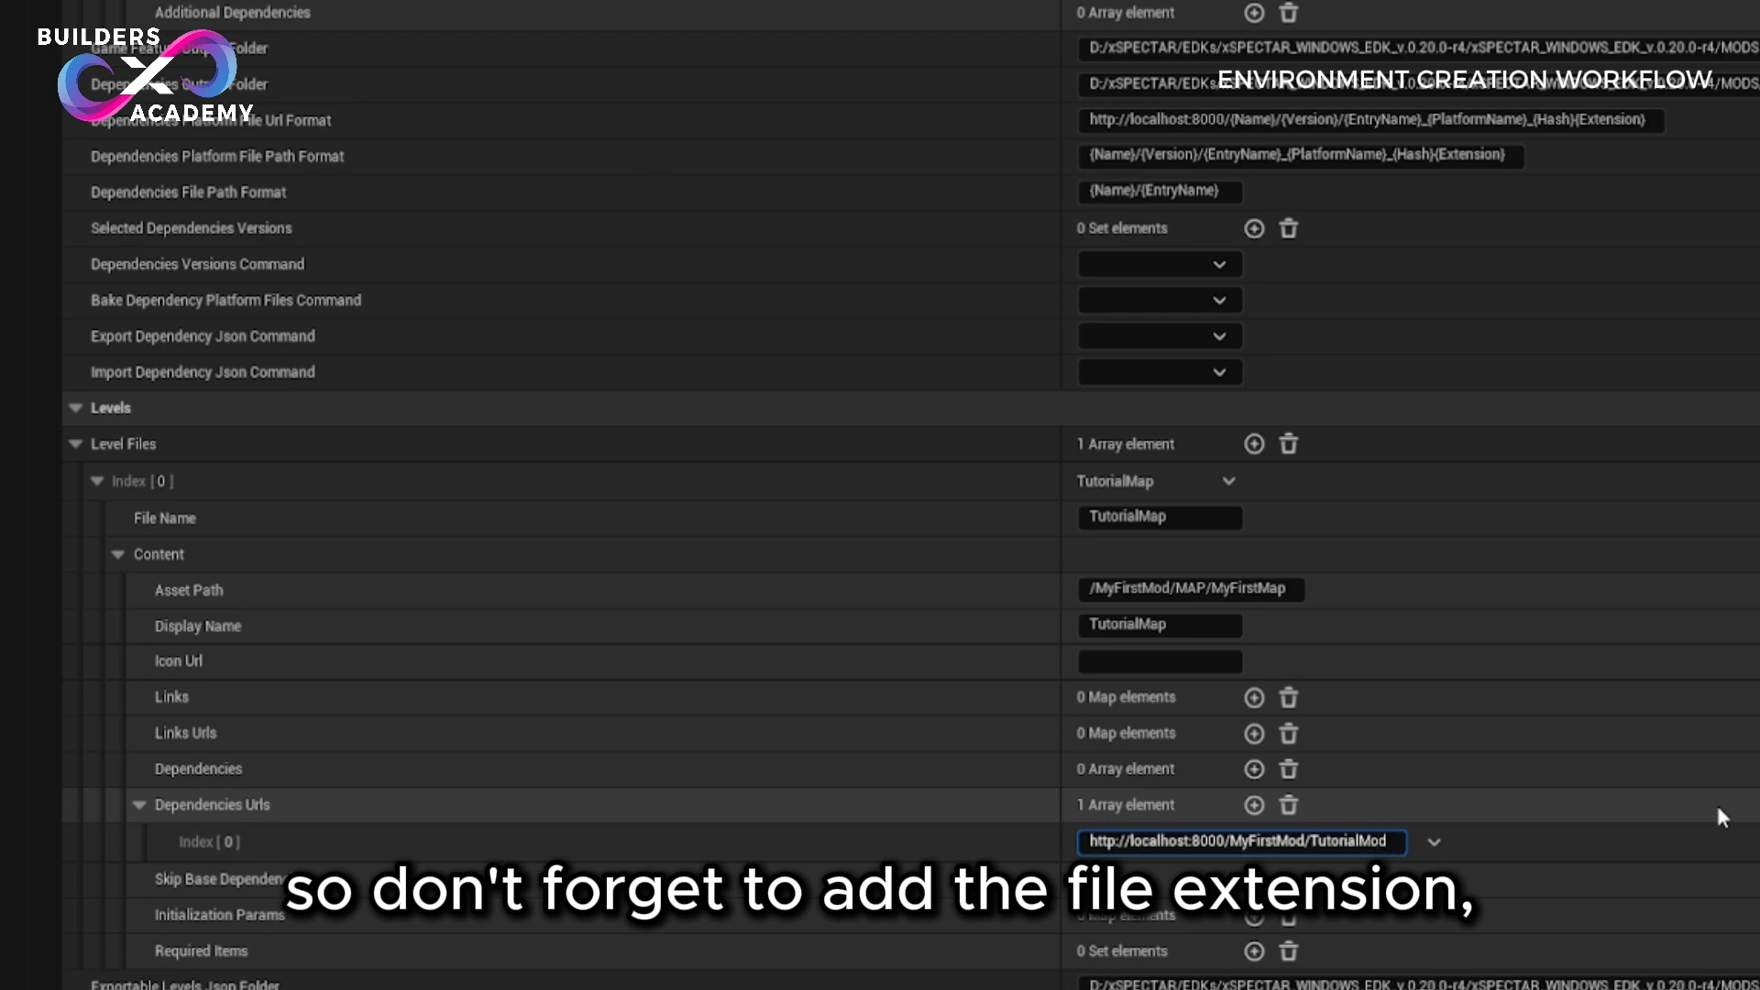
{"action": "type", "text": ".xspectarmo"}
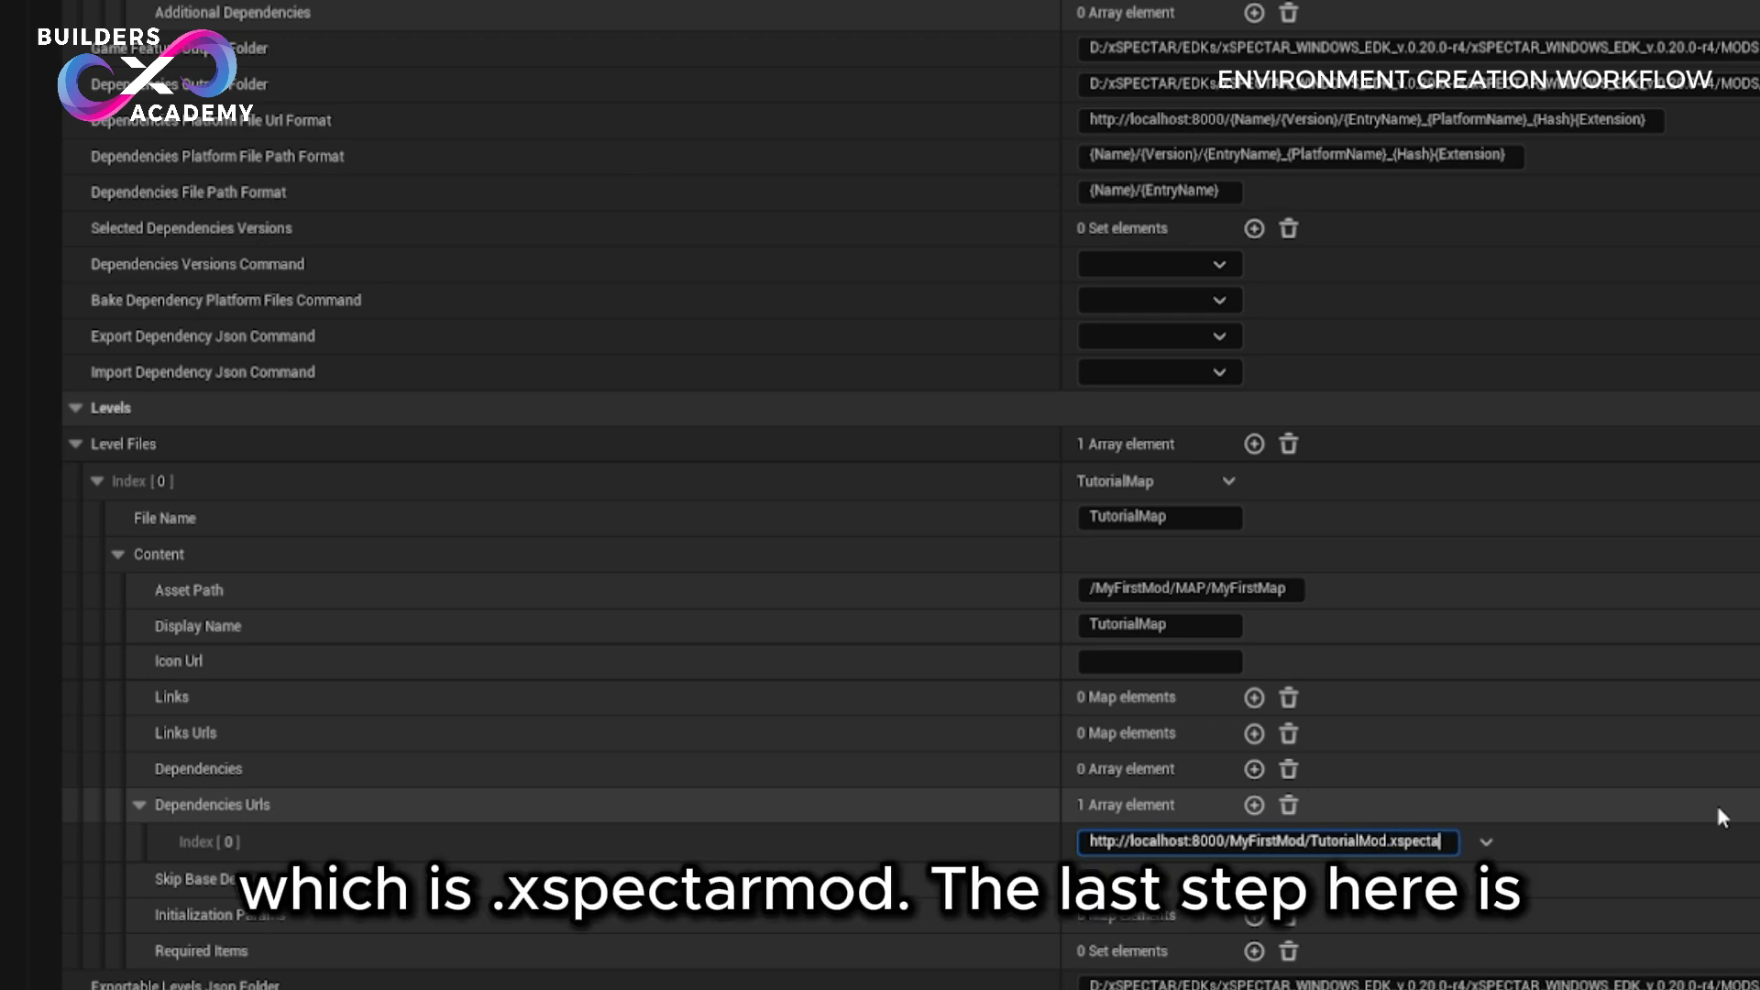
{"action": "type", "text": "d"}
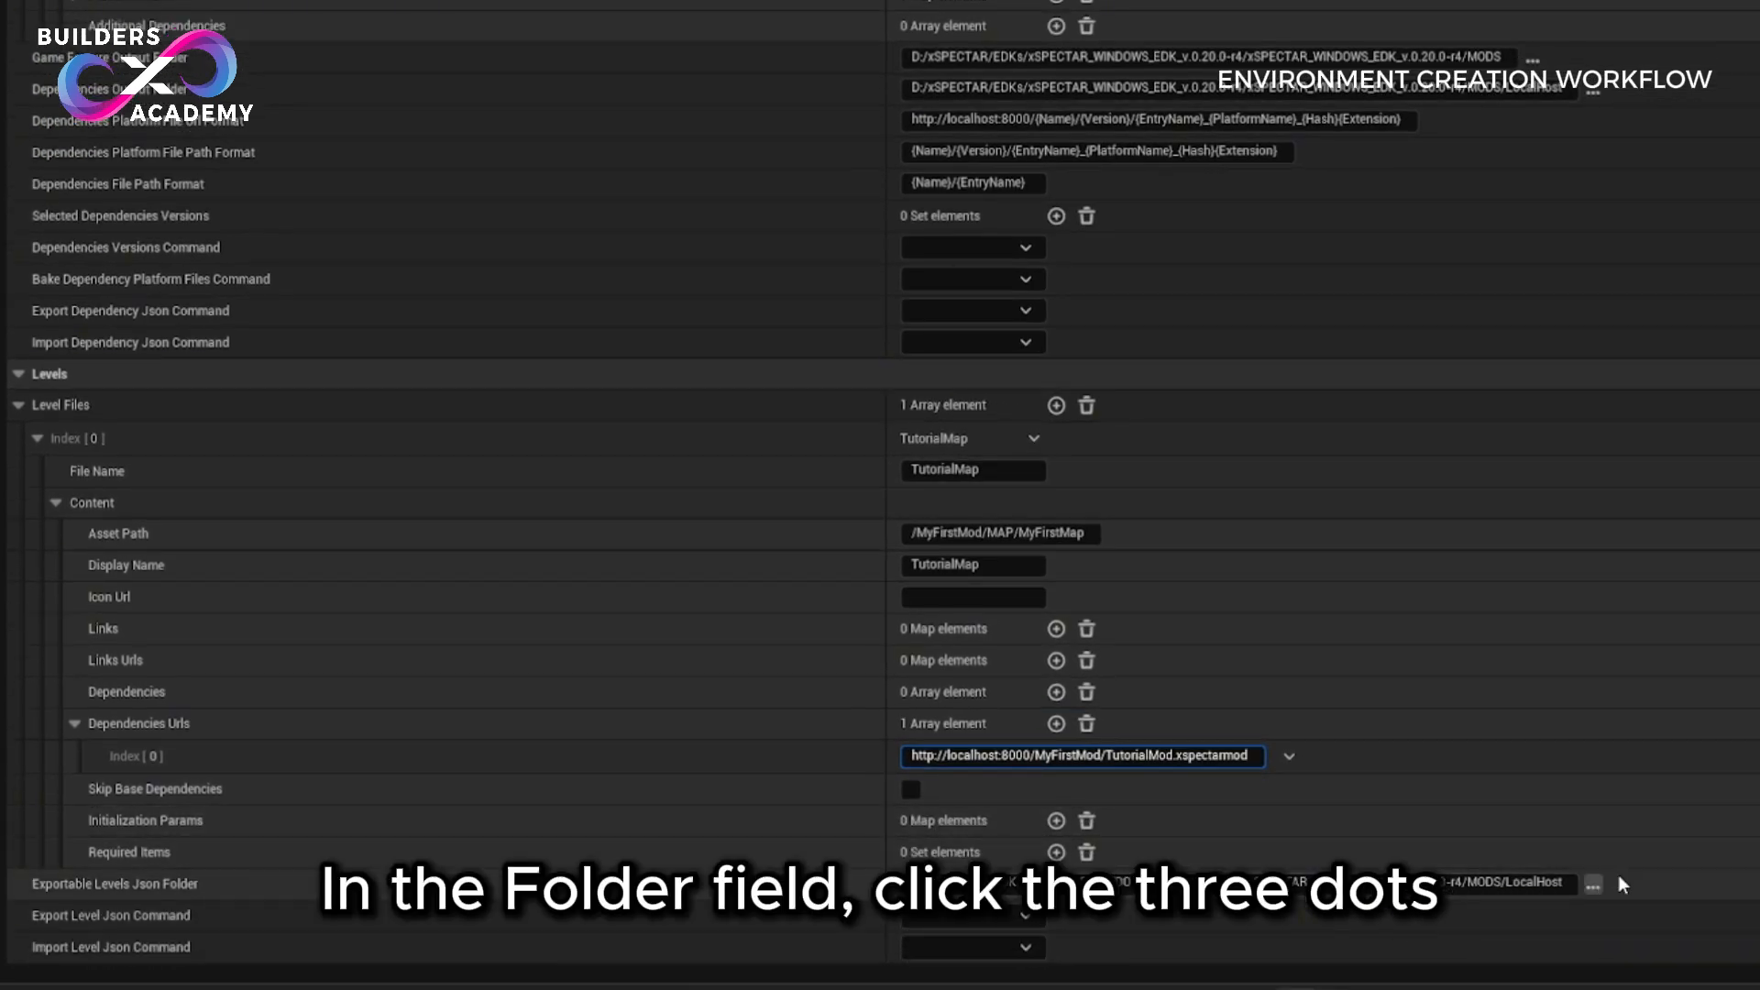
- Choose the LocalHost folder for the exportable levels JSON and export the level JSON for TutorialMap
{"action": "left_click", "coordinate": [1595, 886]}
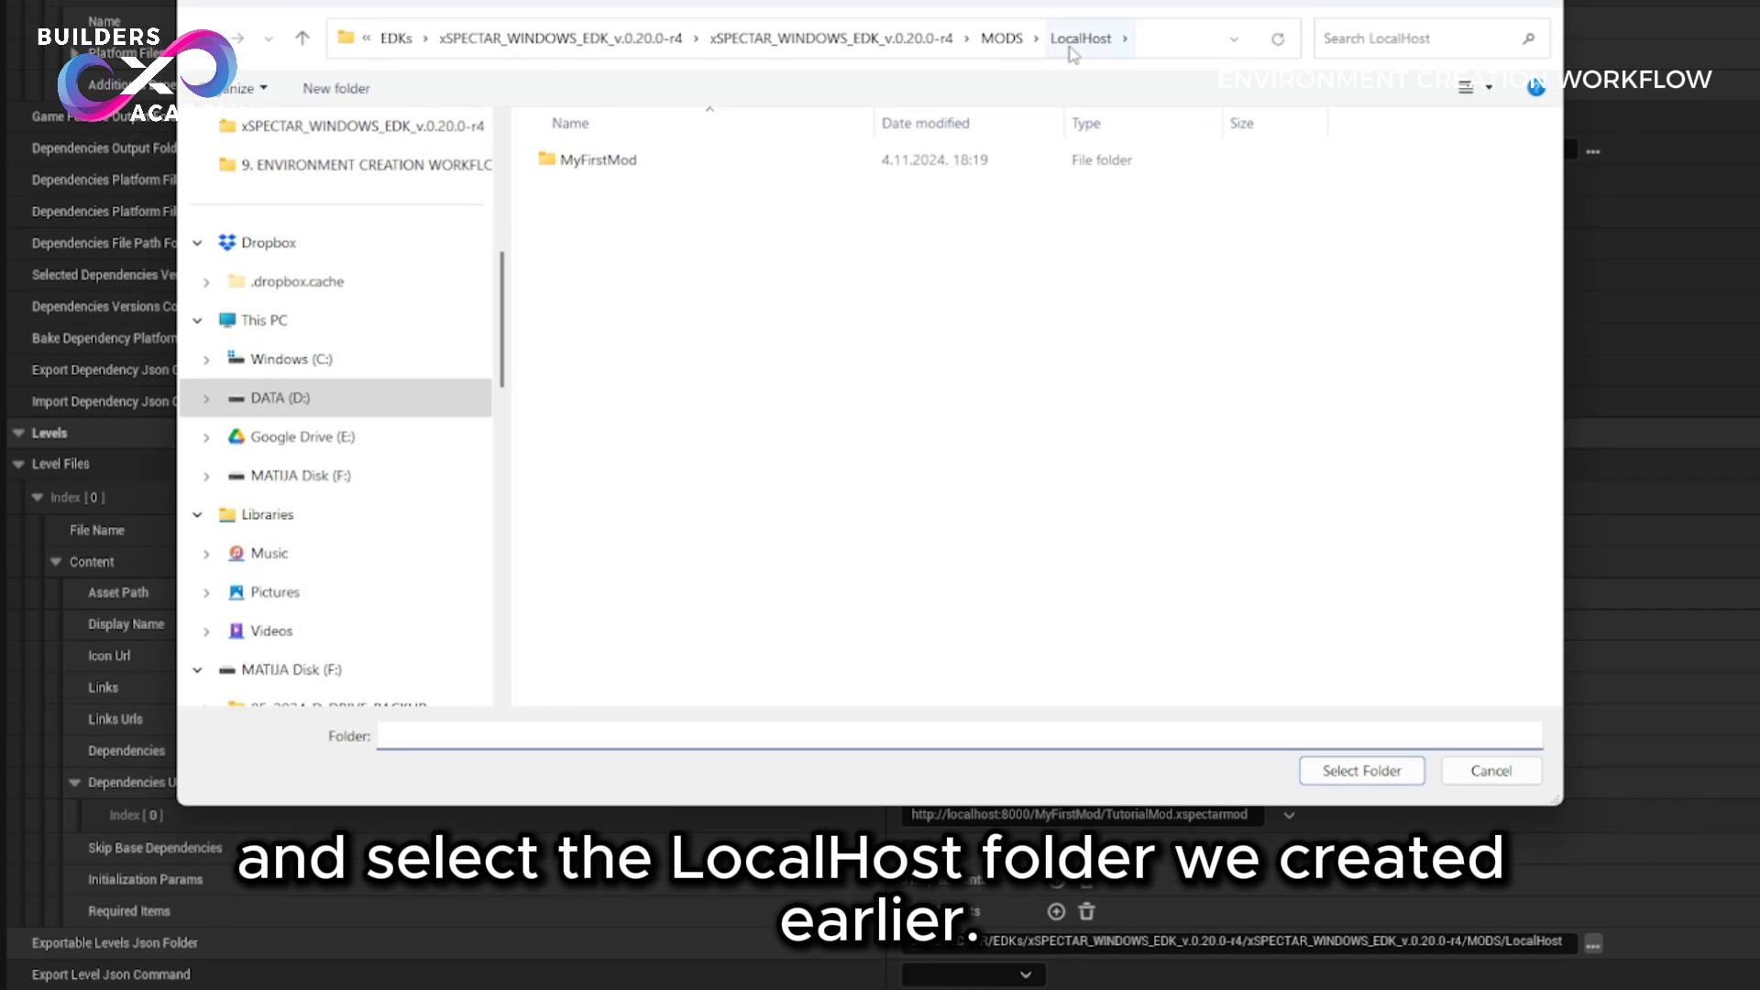
{"action": "left_click", "coordinate": [1366, 759]}
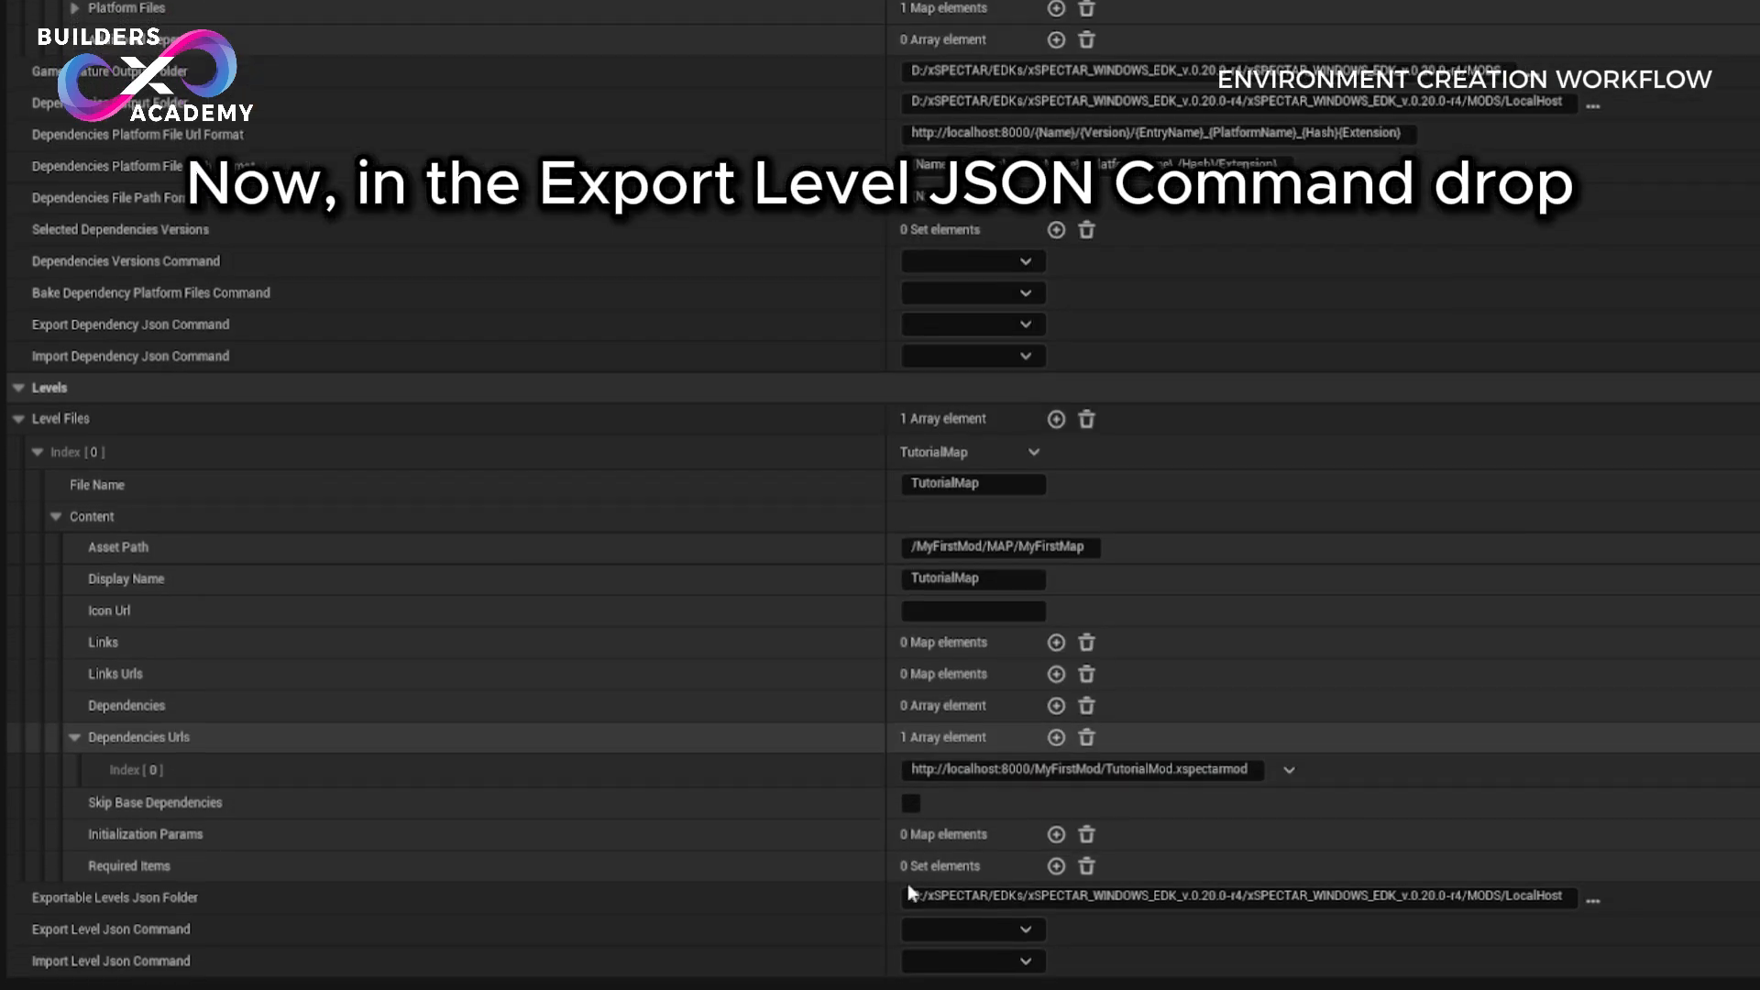
{"action": "left_click", "coordinate": [1036, 928]}
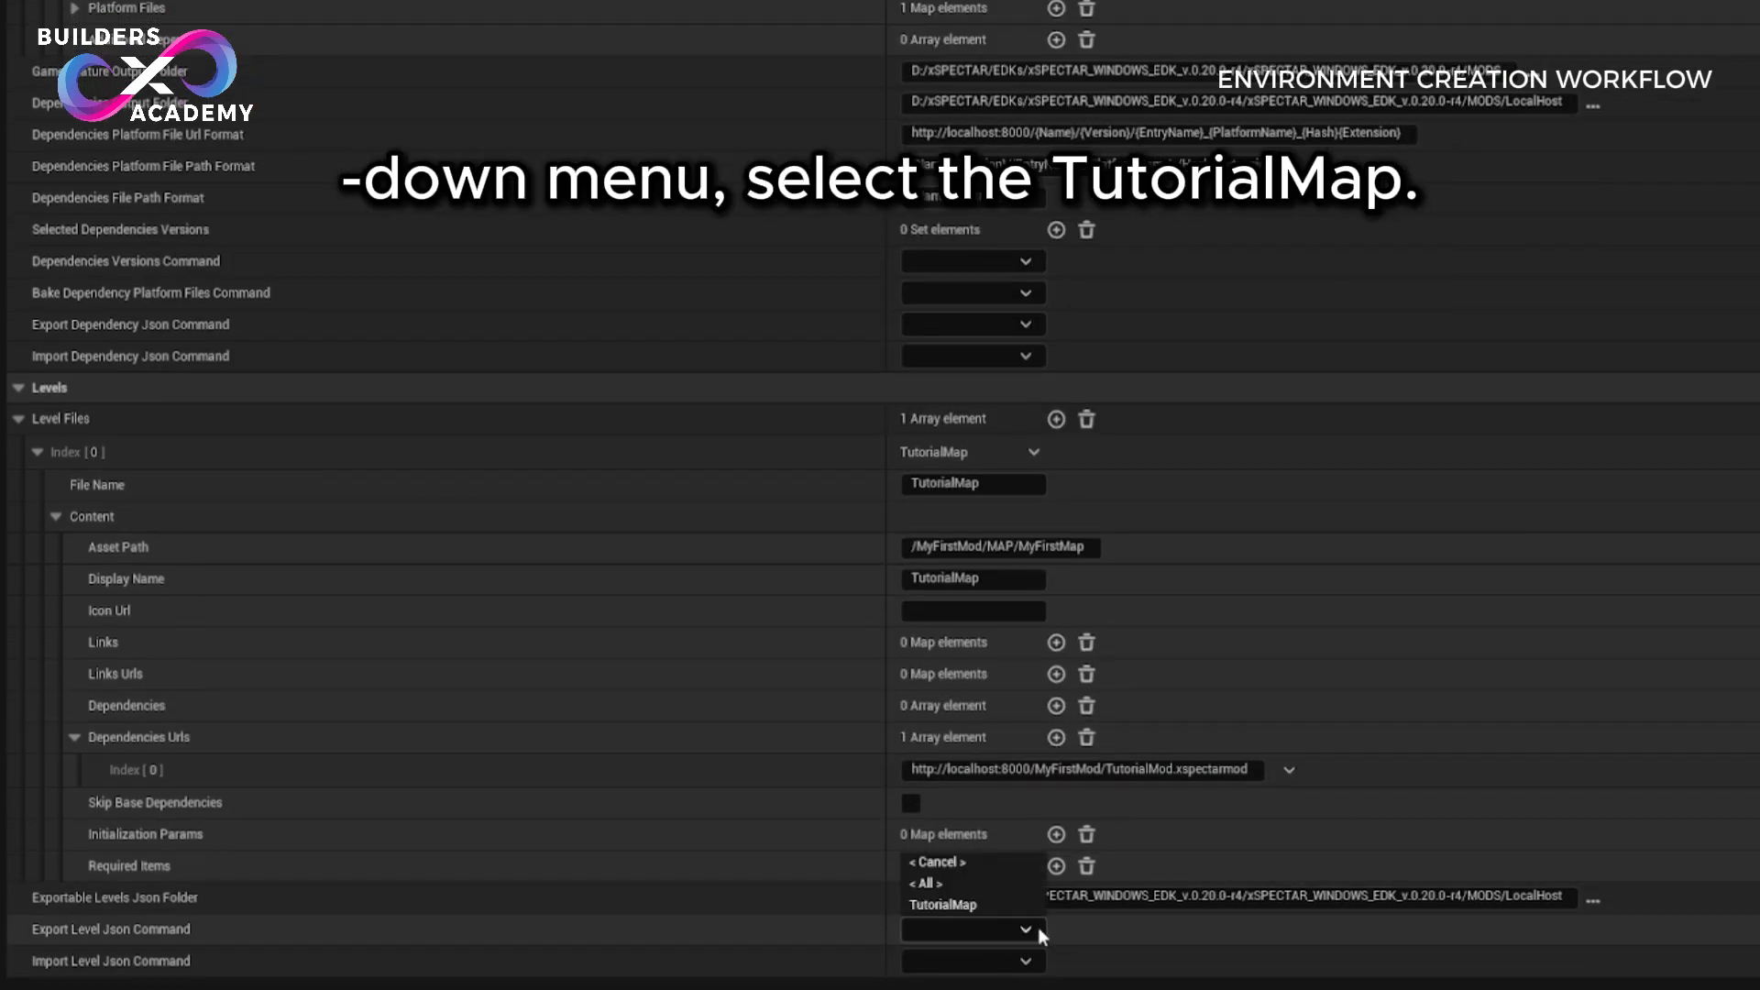
{"action": "left_click", "coordinate": [967, 906]}
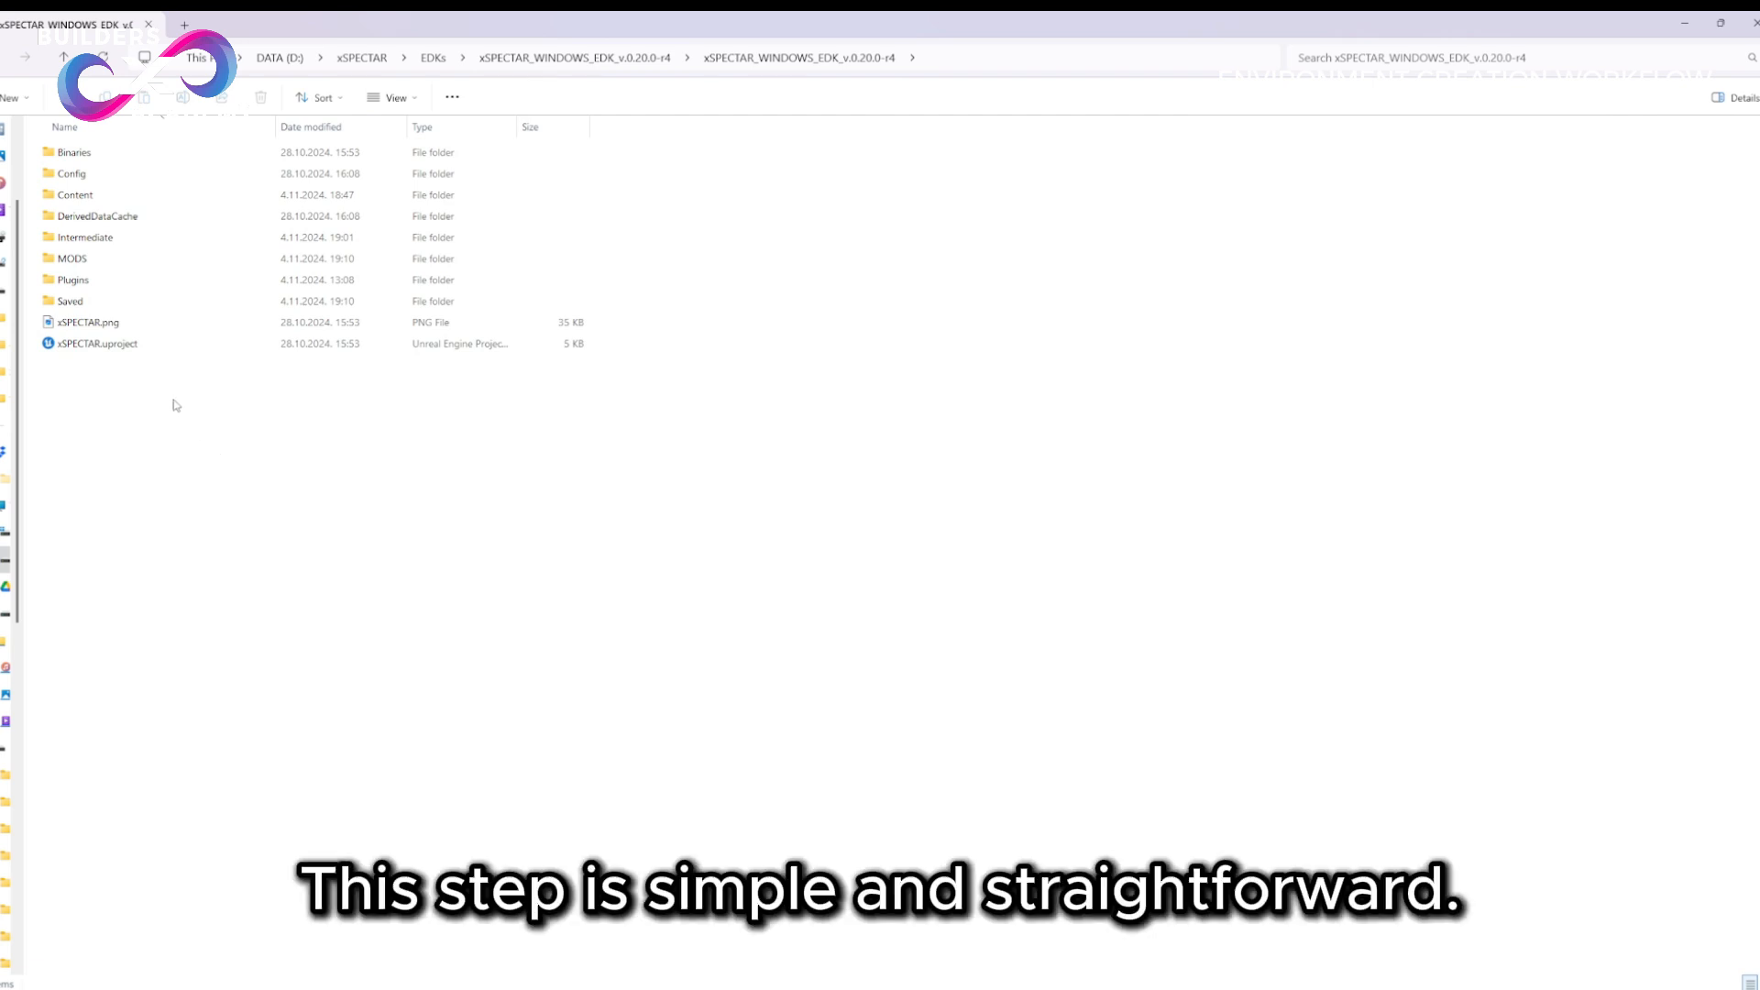
- Switch to File Explorer and open the LocalHost folder inside the project's MODS folder
{"action": "left_click", "coordinate": [135, 261]}
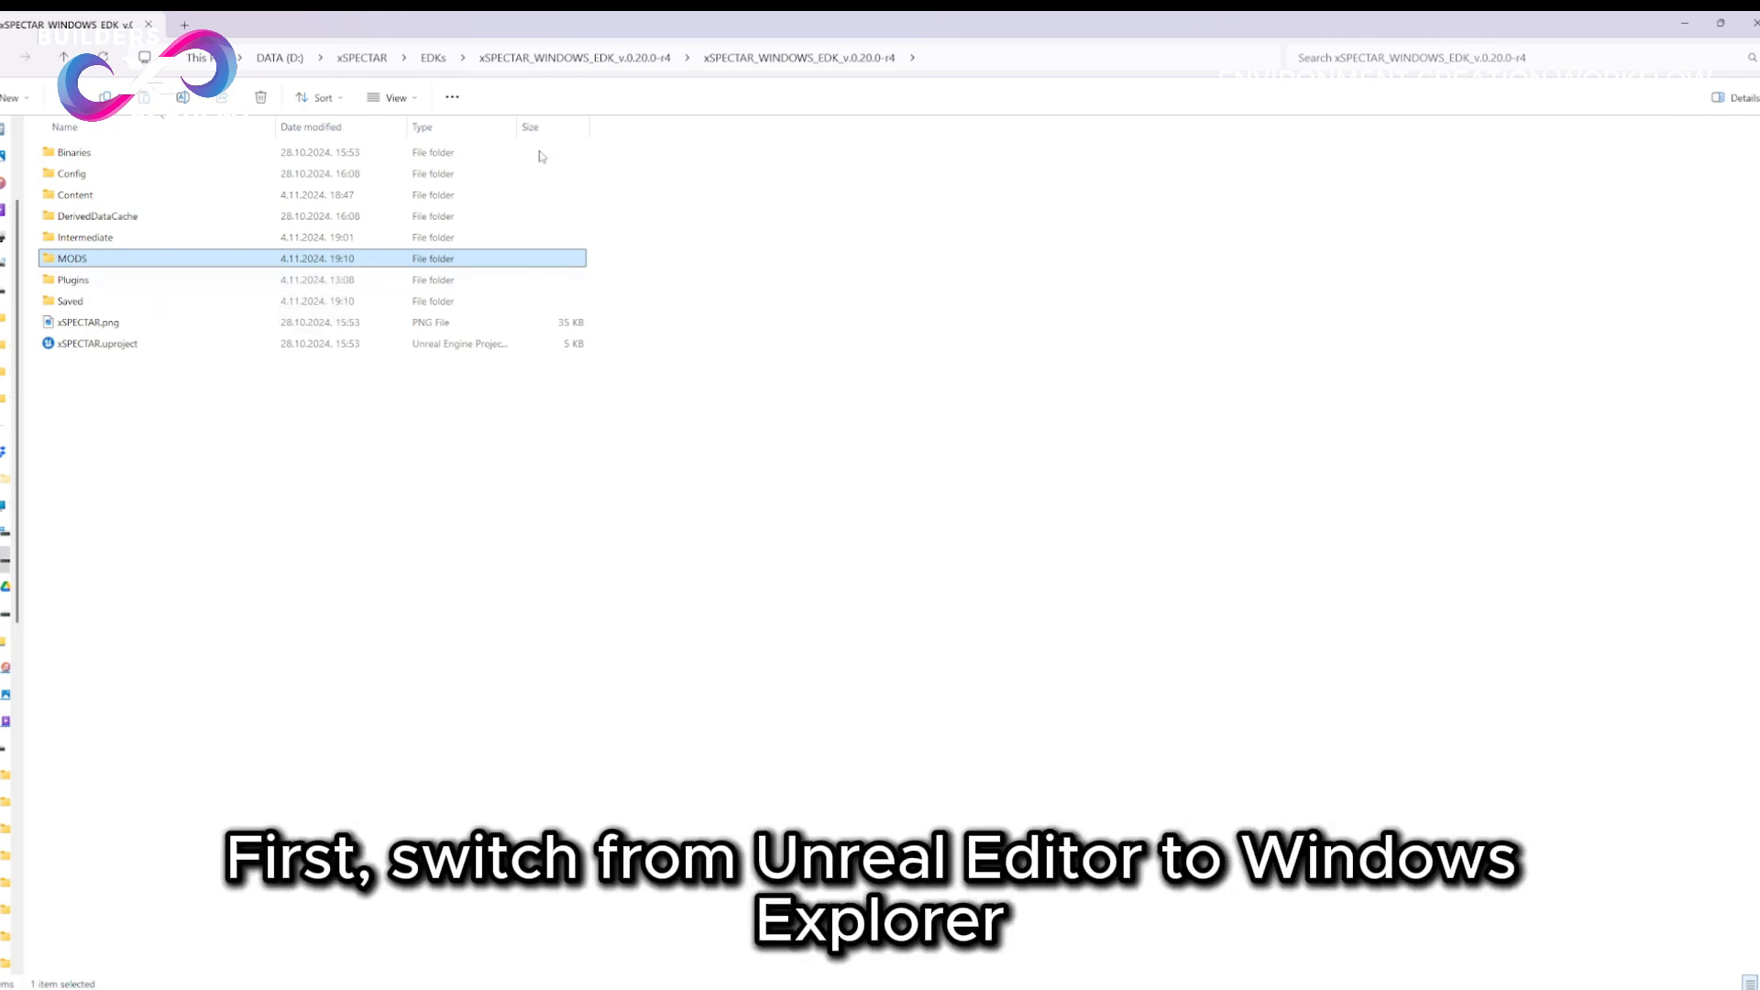
{"action": "double_click", "coordinate": [105, 259]}
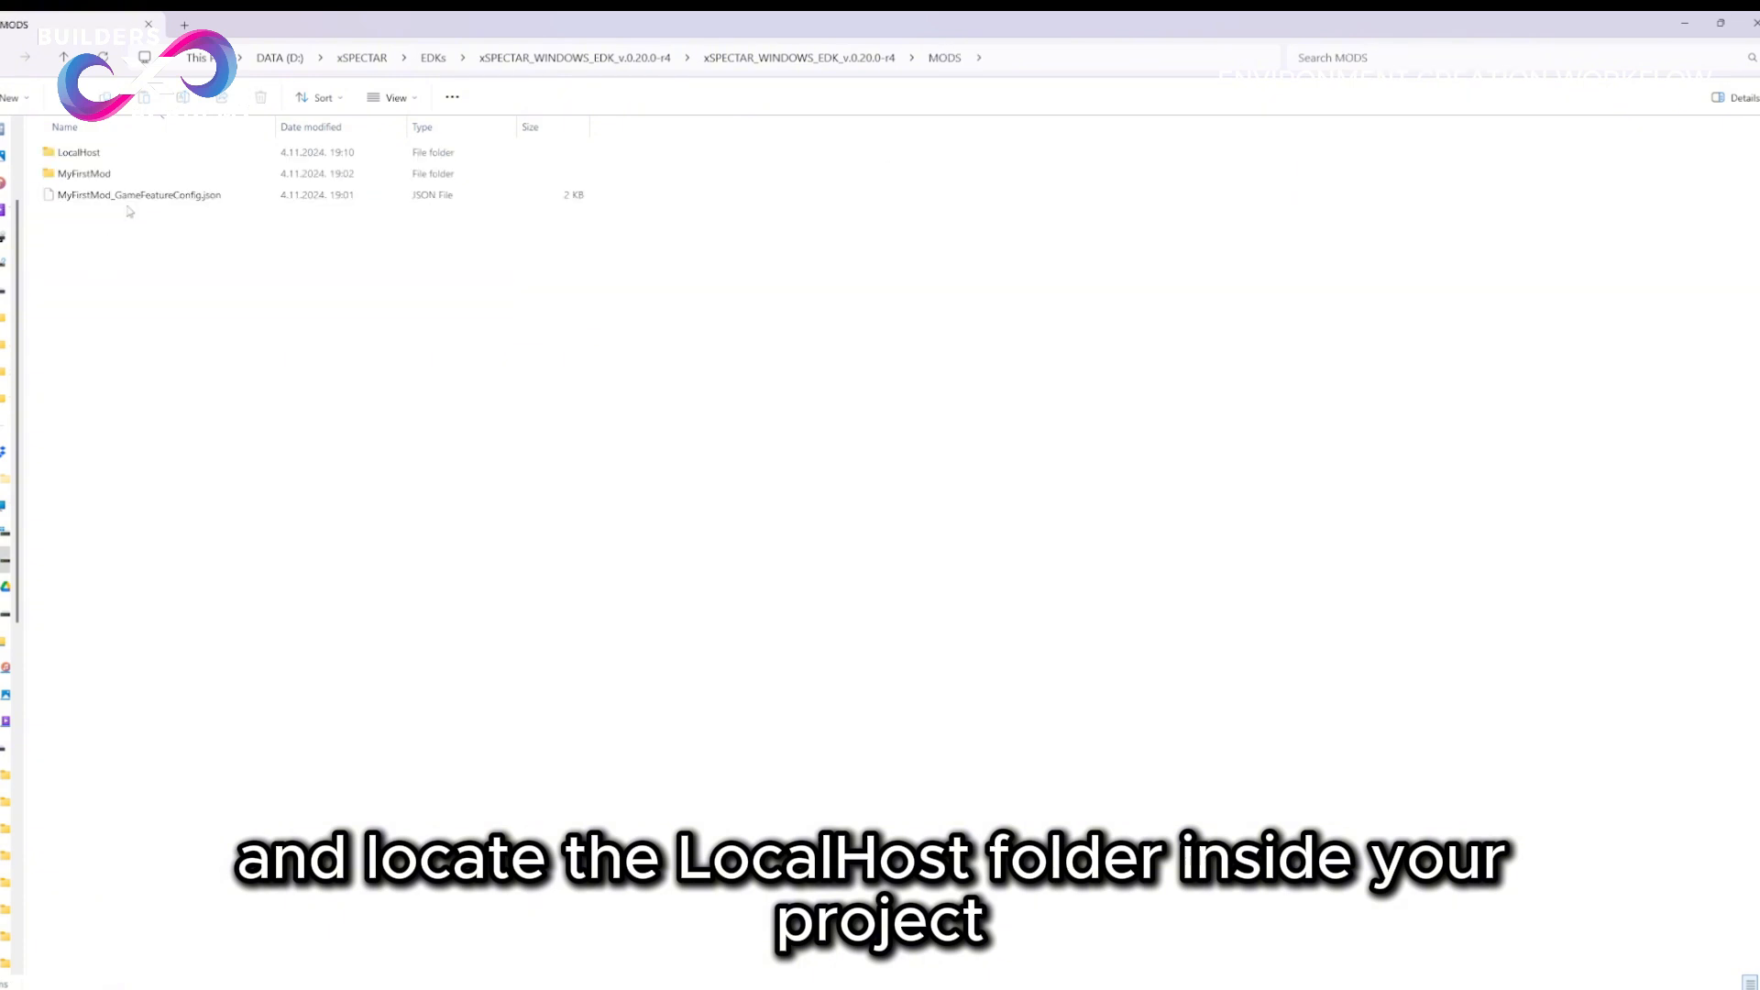
{"action": "left_click", "coordinate": [109, 153]}
{"action": "double_click", "coordinate": [96, 155]}
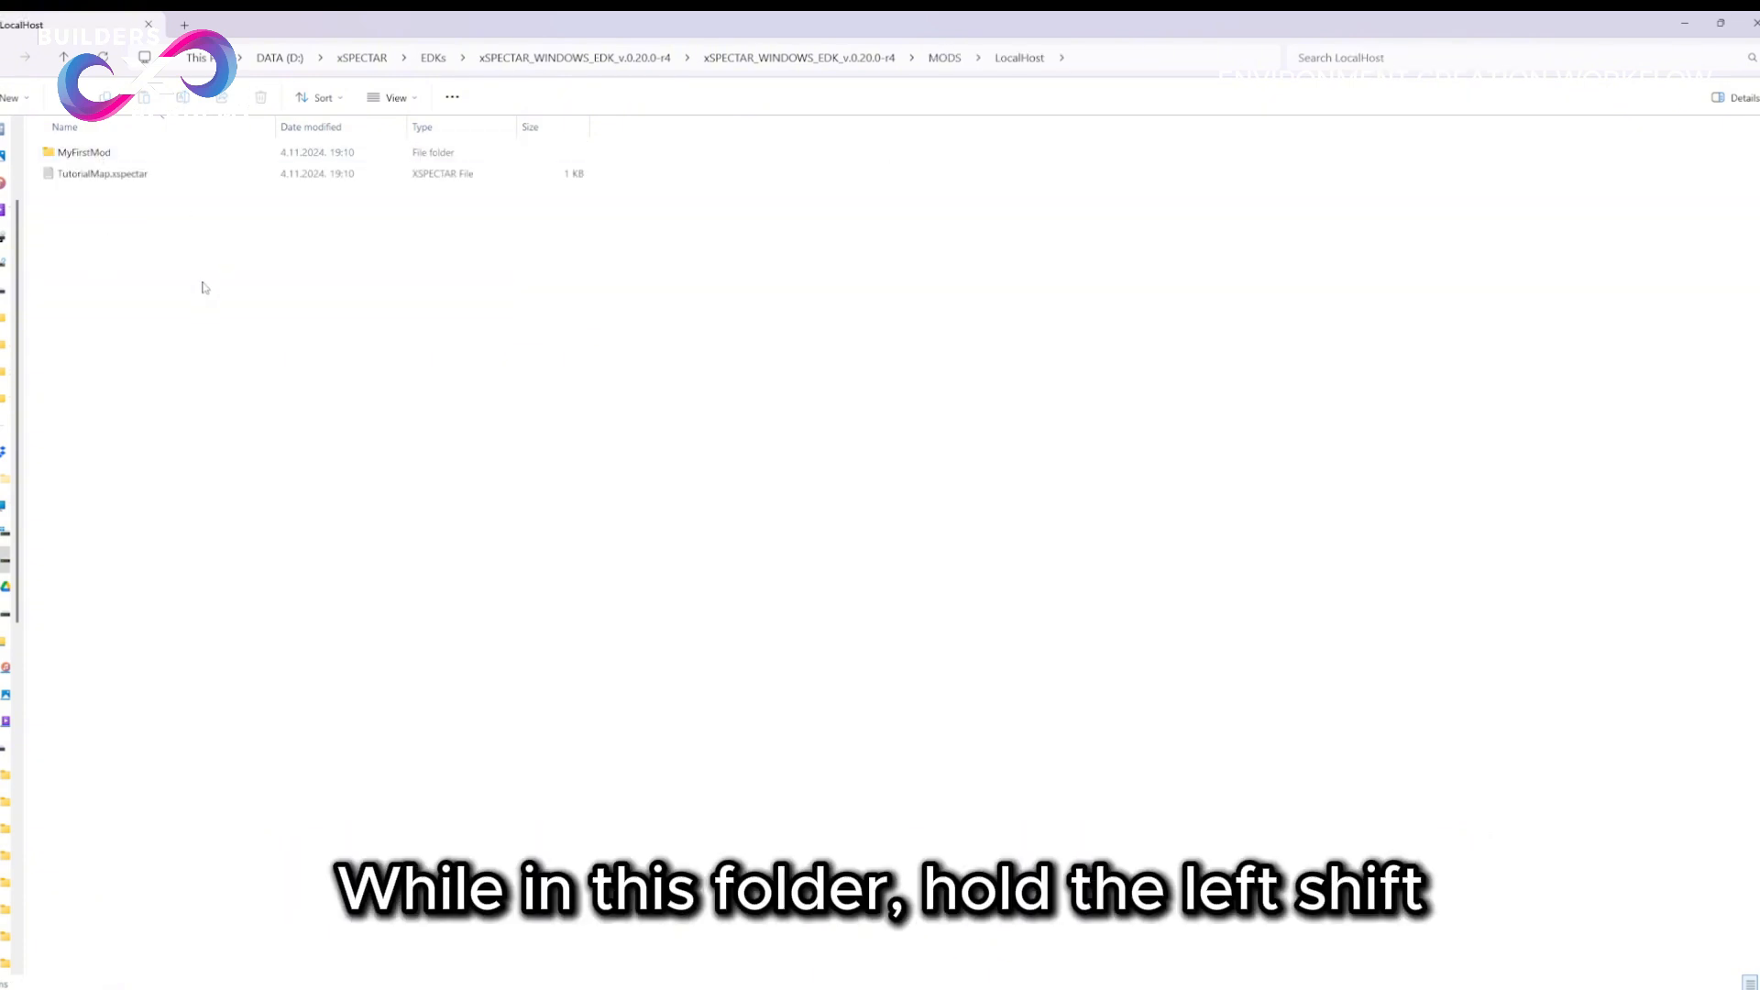
- Open a PowerShell terminal in the LocalHost folder, widen its window and start a local web server with python -m http.server
{"action": "right_click", "coordinate": [192, 278], "text": "shift"}
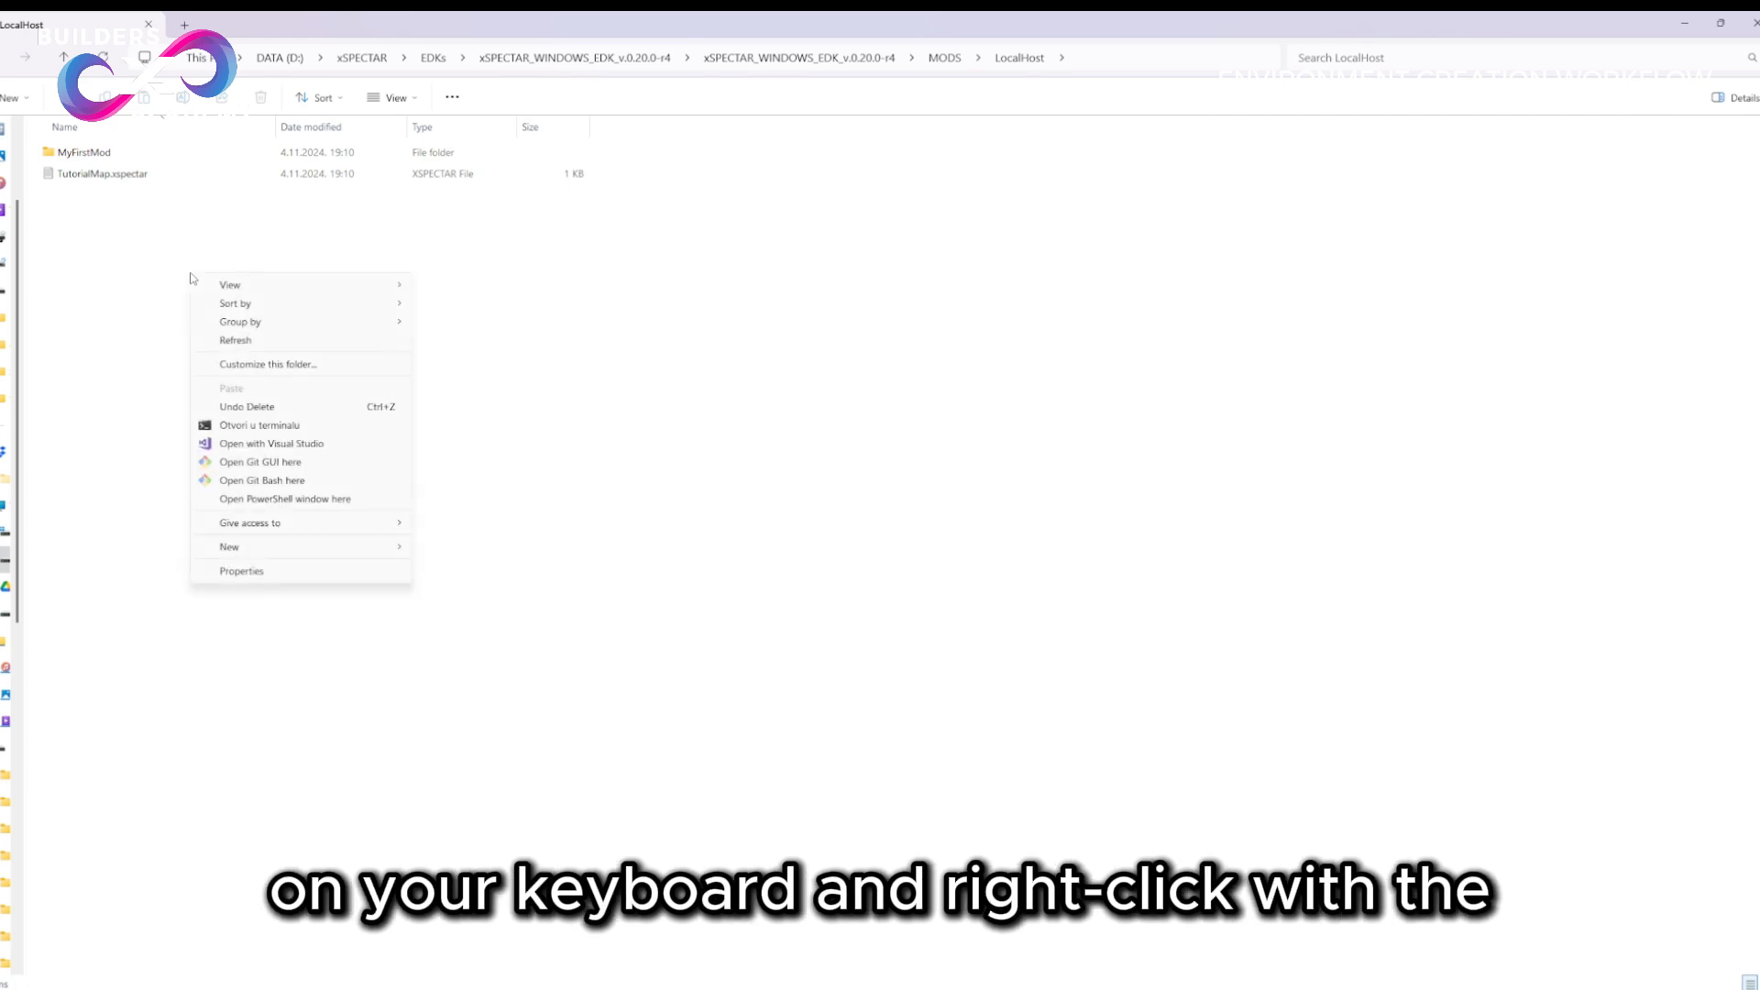
{"action": "left_click", "coordinate": [356, 427]}
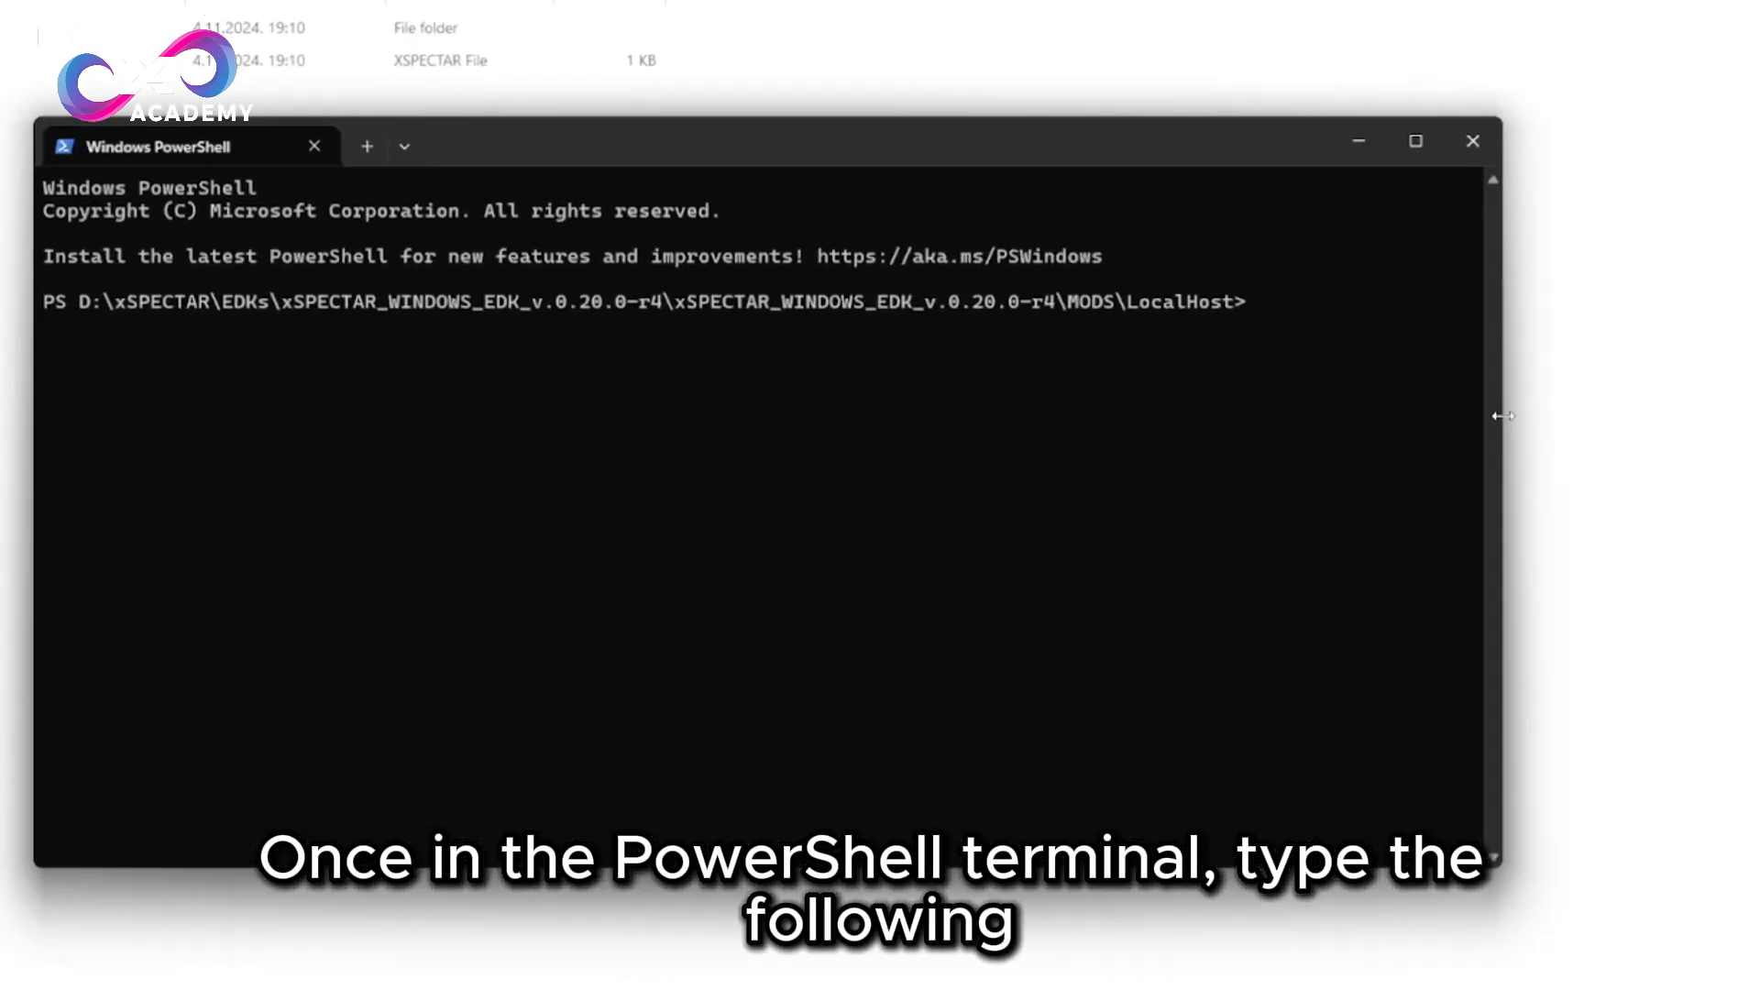
{"action": "left_click_drag", "start_coordinate": [1368, 411], "coordinate": [1490, 410]}
{"action": "left_click_drag", "start_coordinate": [1641, 415], "coordinate": [1759, 415]}
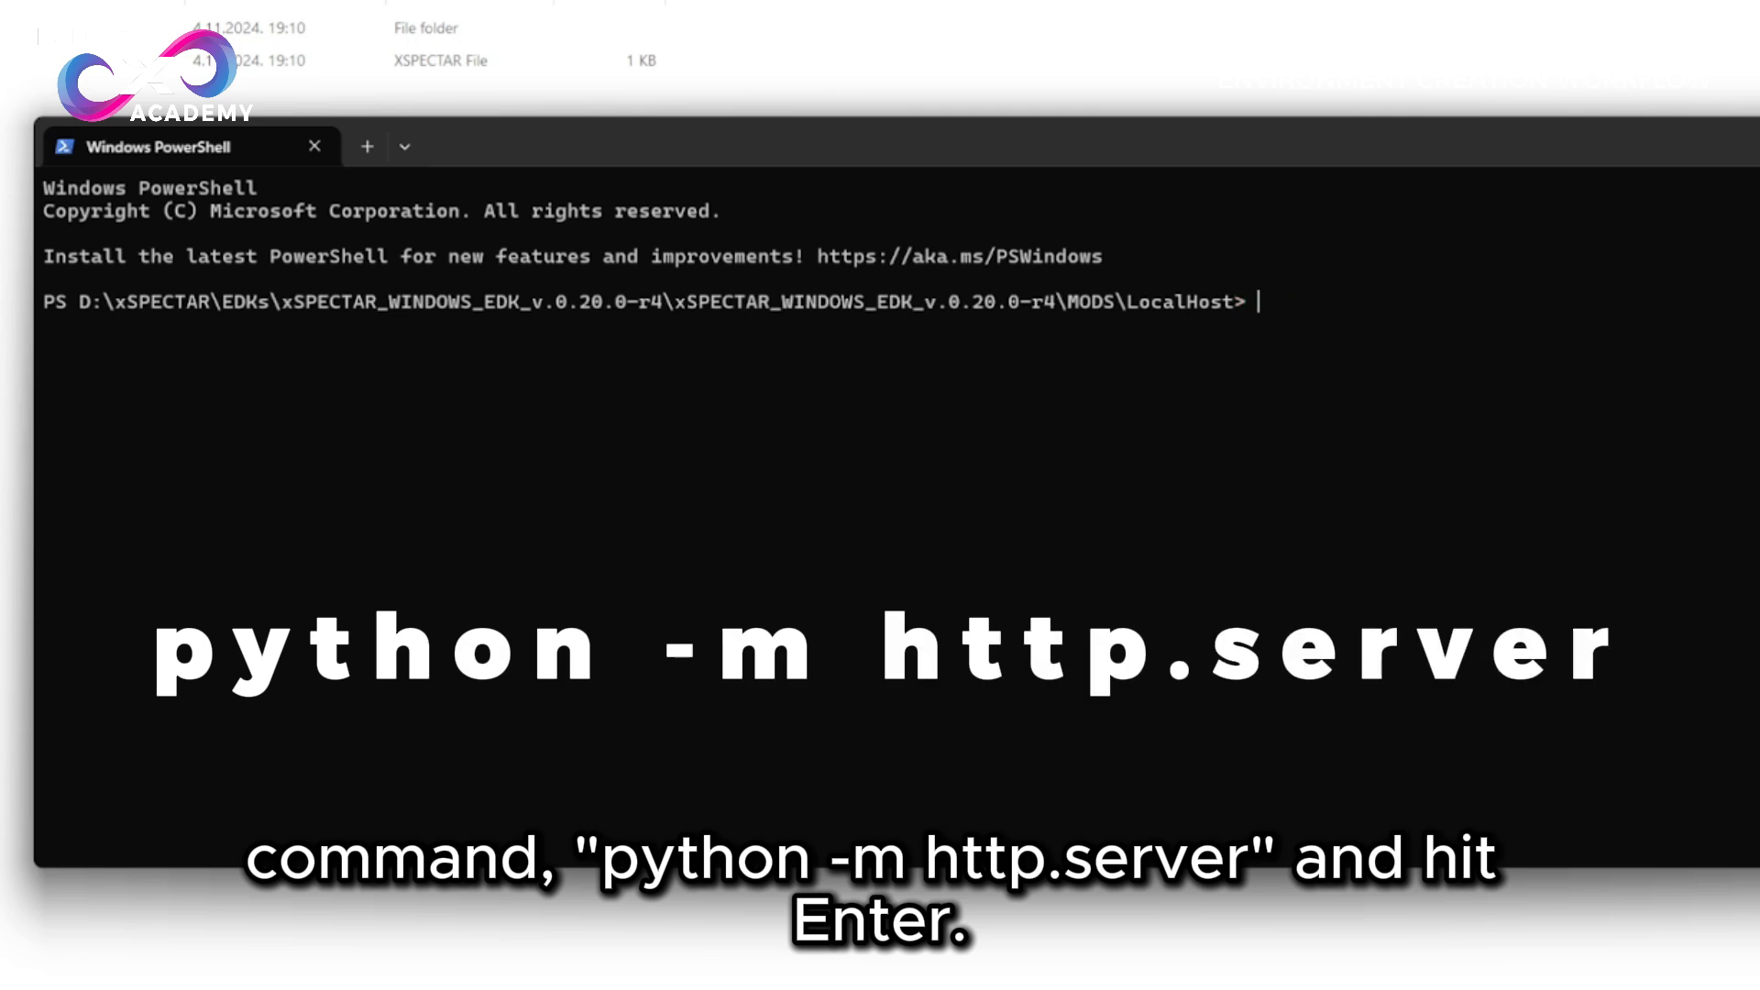
{"action": "type", "text": "thon -m http"}
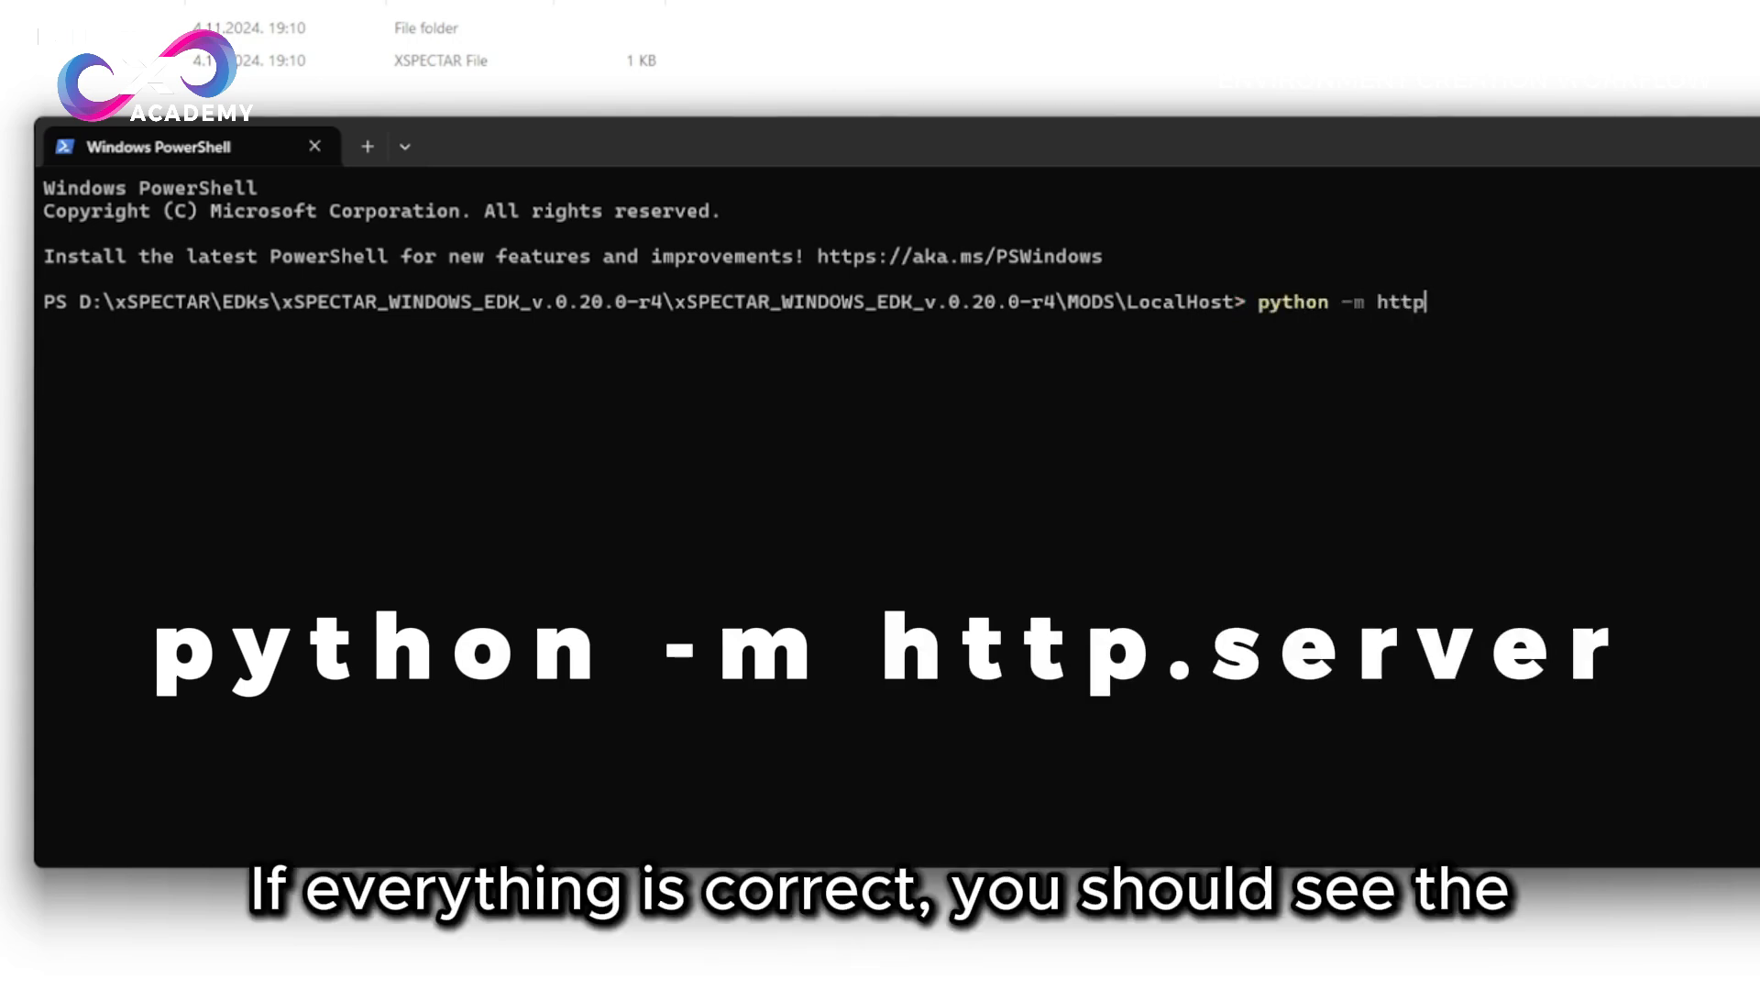
{"action": "type", "text": ".server"}
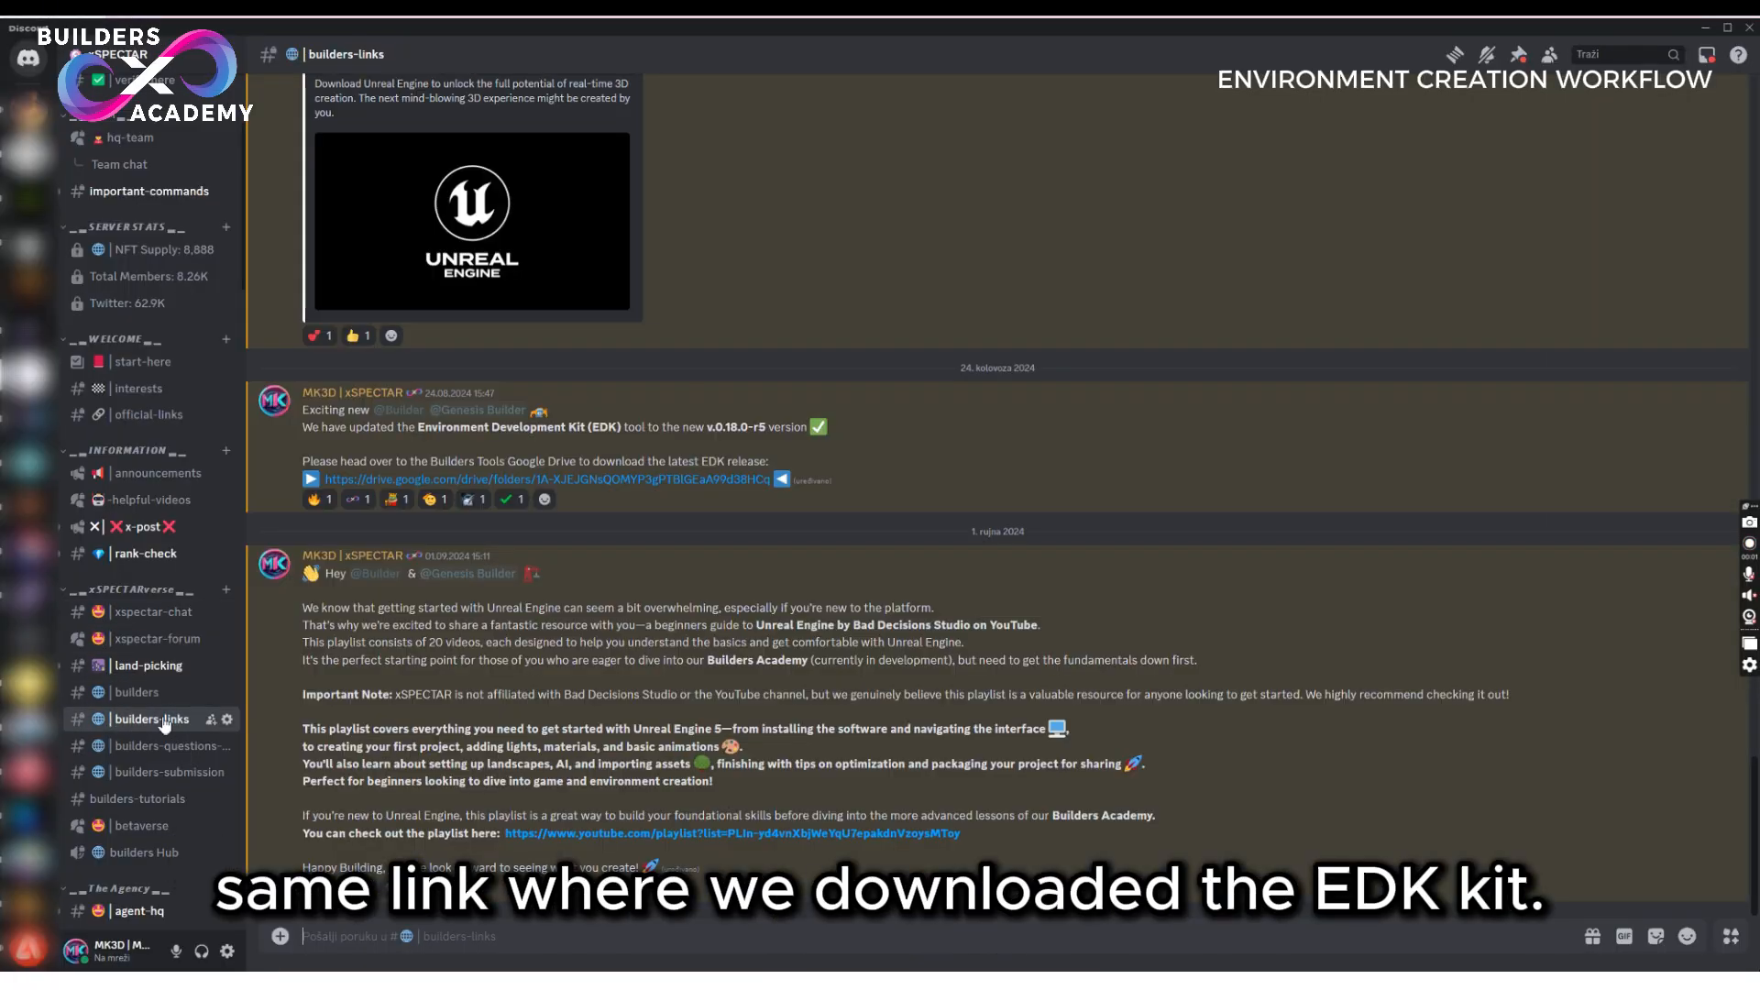
- Switch to Discord and open the builders-links channel
{"action": "left_click", "coordinate": [146, 721]}
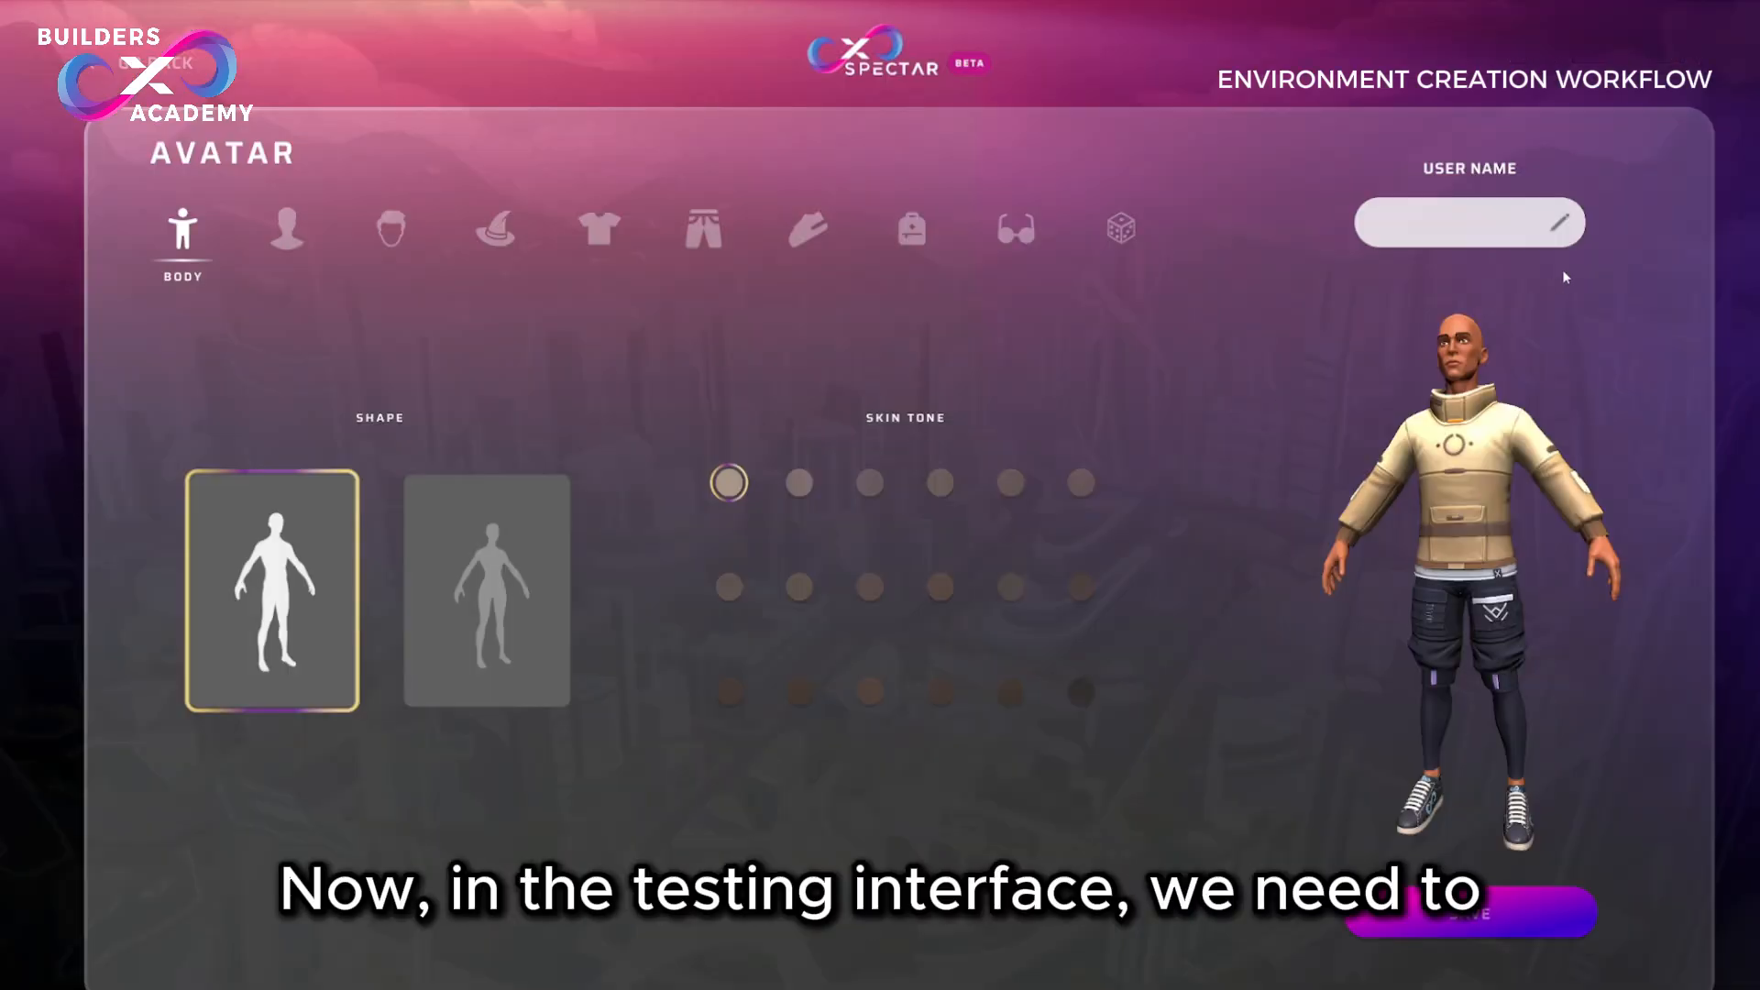
- Switch to the xSPECTAR application, enter the avatar's user name and save the avatar
{"action": "left_click", "coordinate": [1509, 231]}
{"action": "type", "text": "MK3D"}
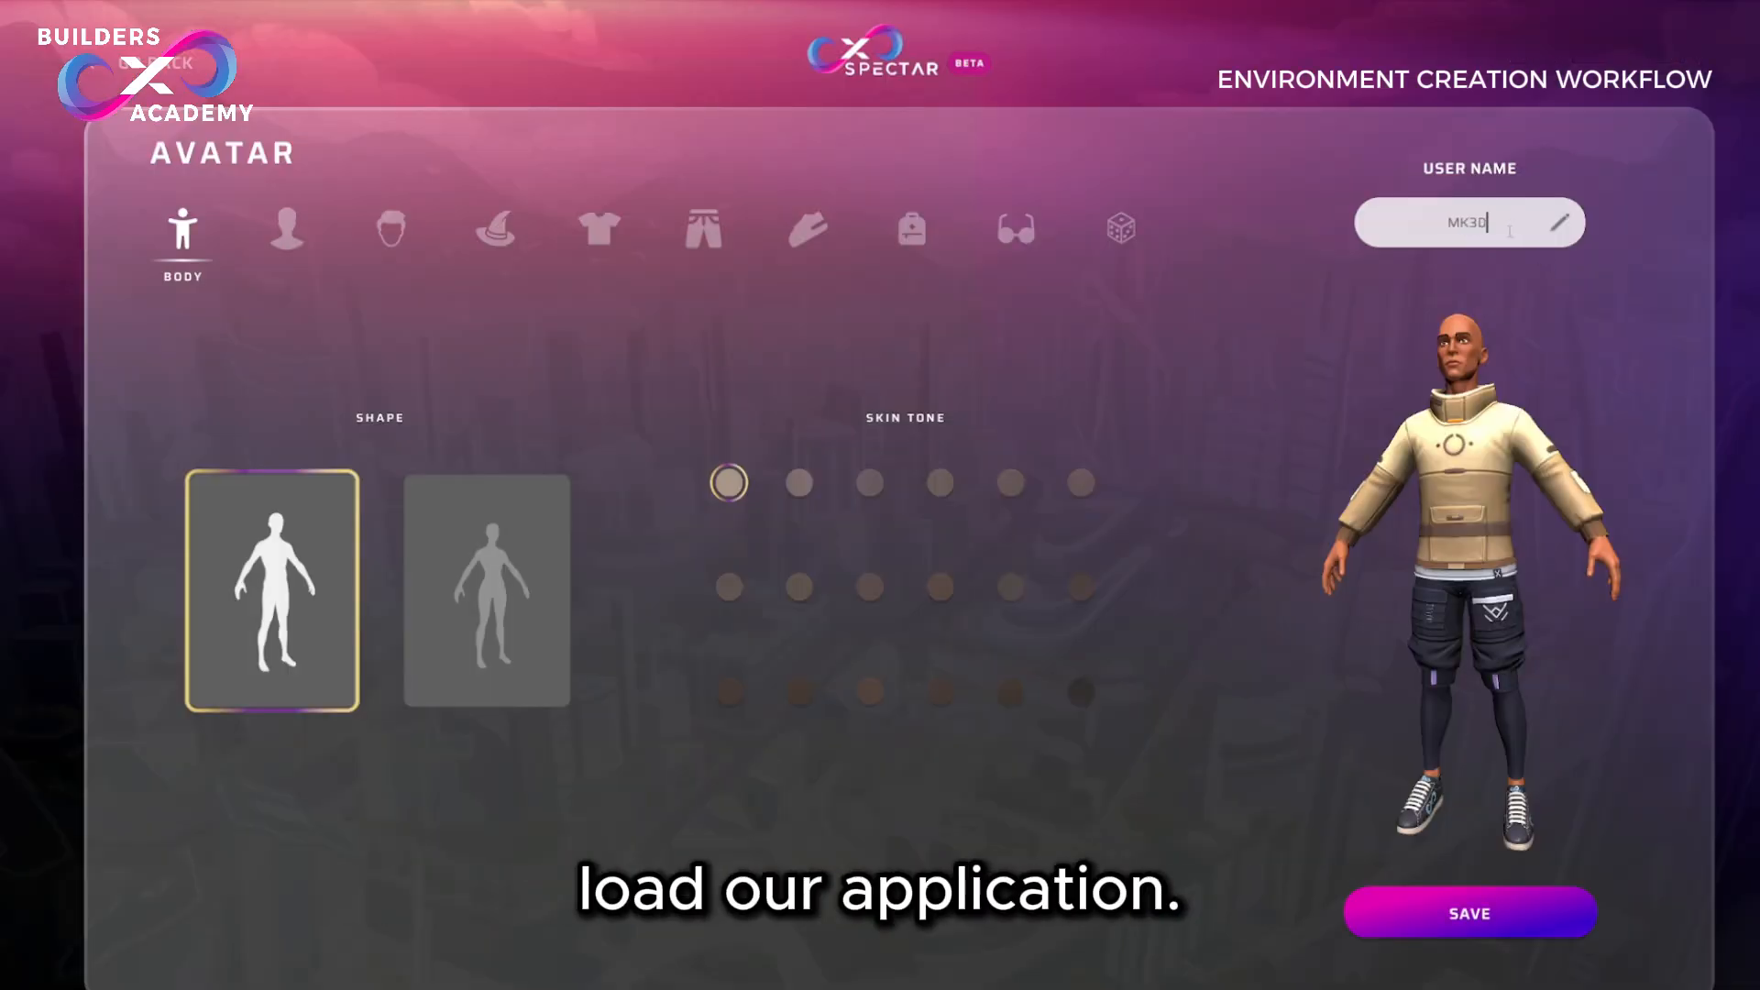
{"action": "left_click", "coordinate": [1513, 910]}
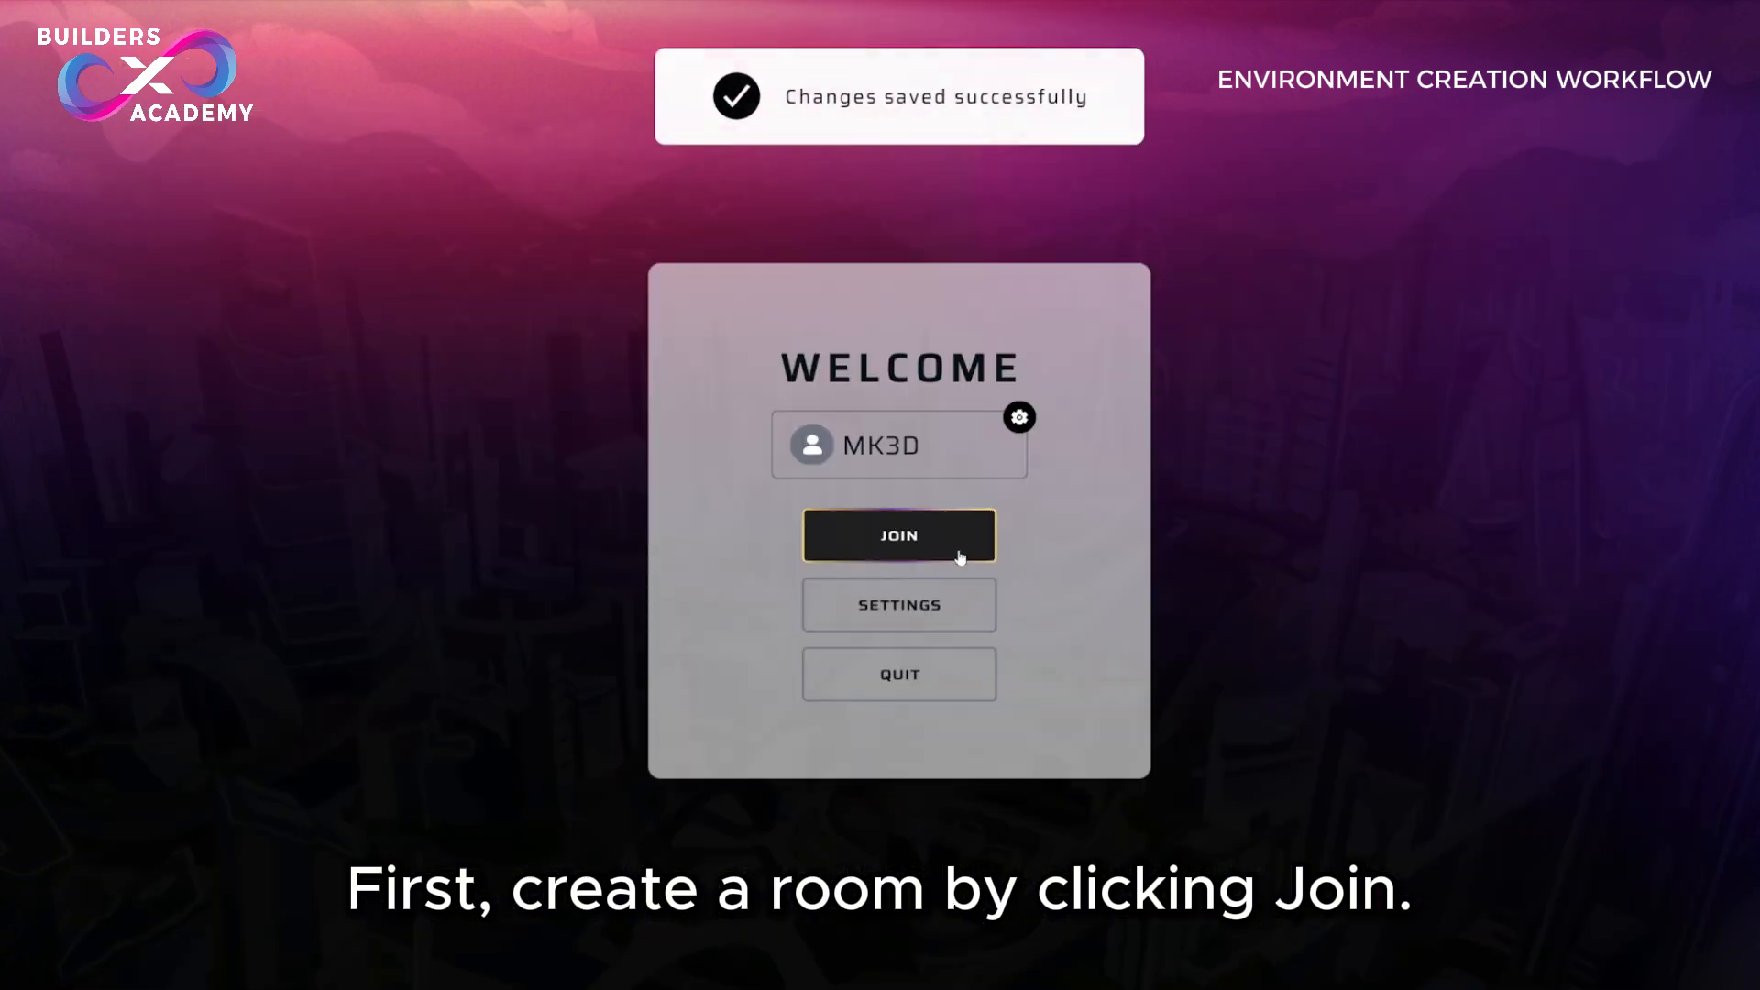
{"action": "left_click", "coordinate": [927, 550]}
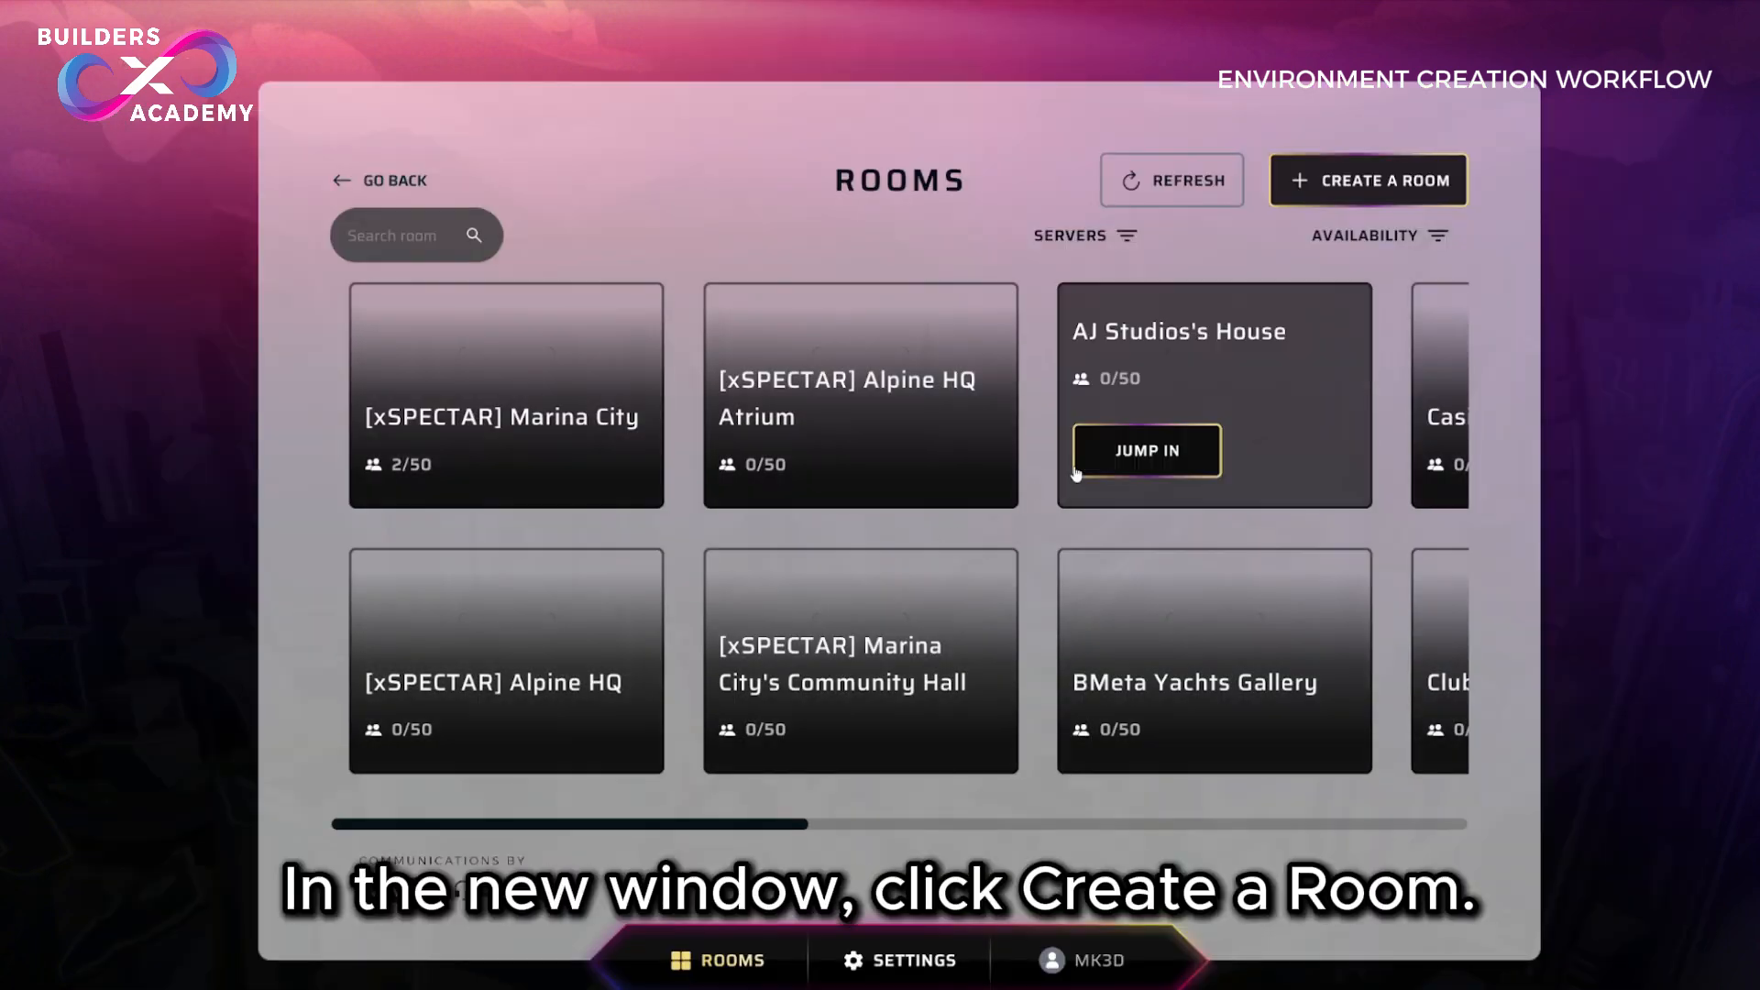
{"action": "left_click", "coordinate": [1335, 199]}
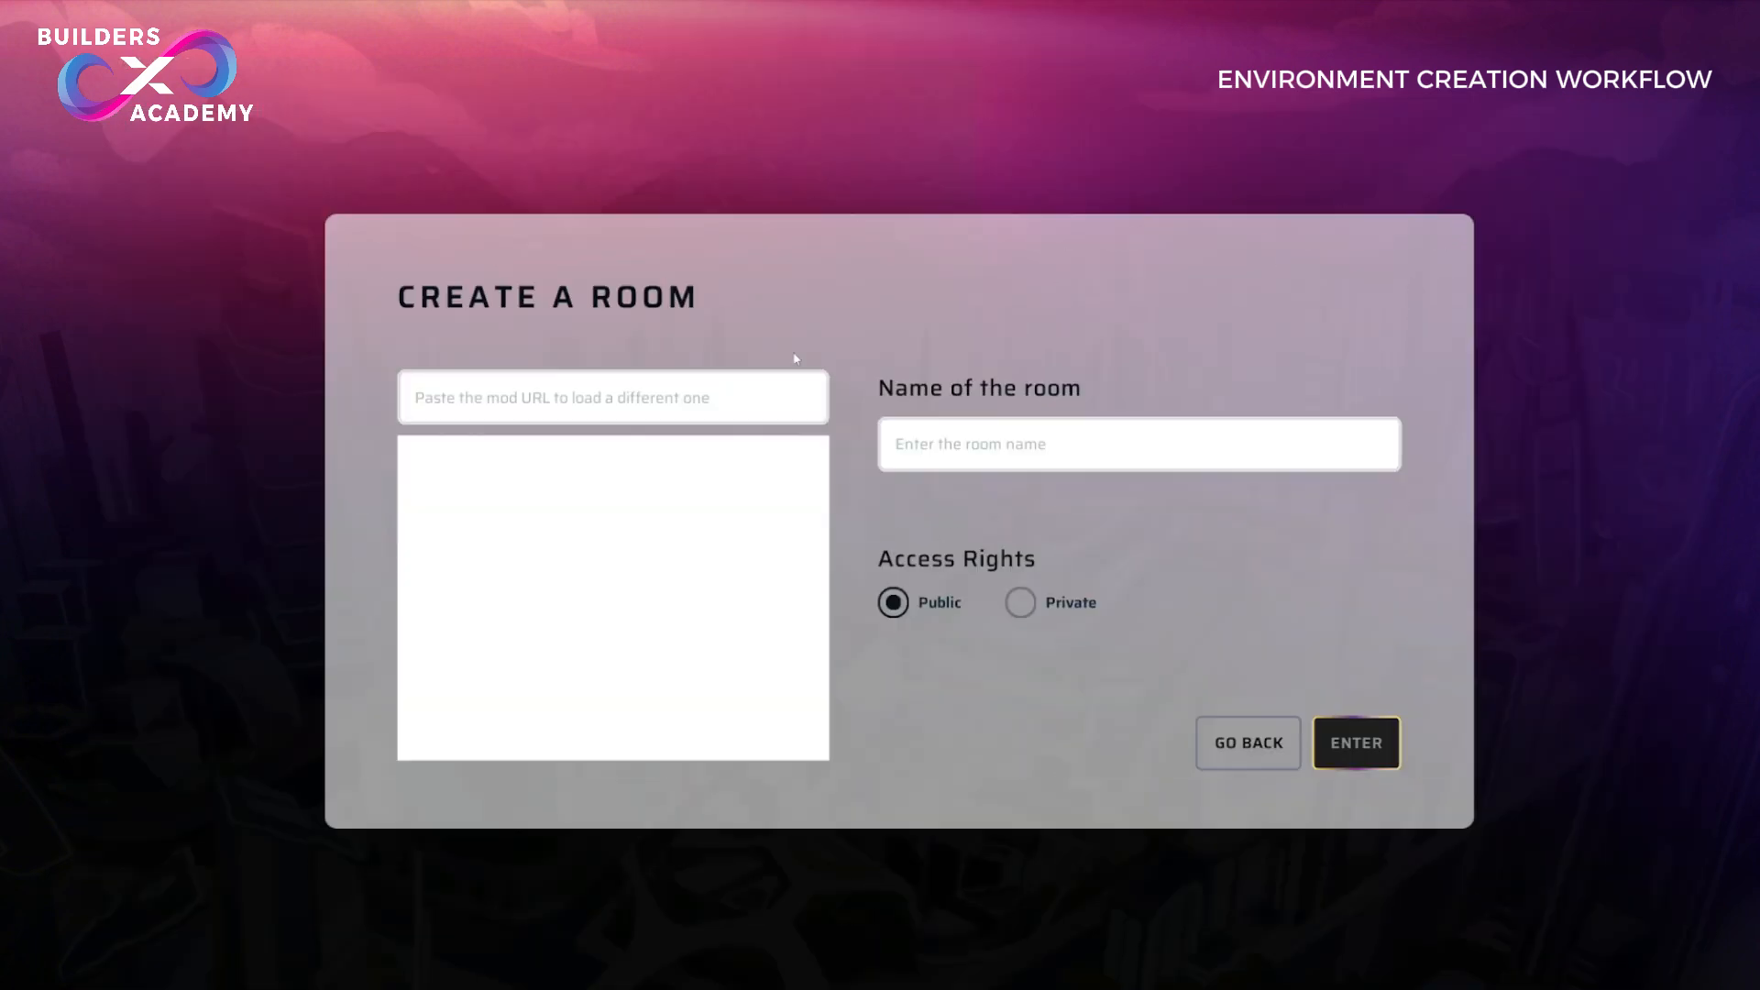
{"action": "type", "text": "http:"}
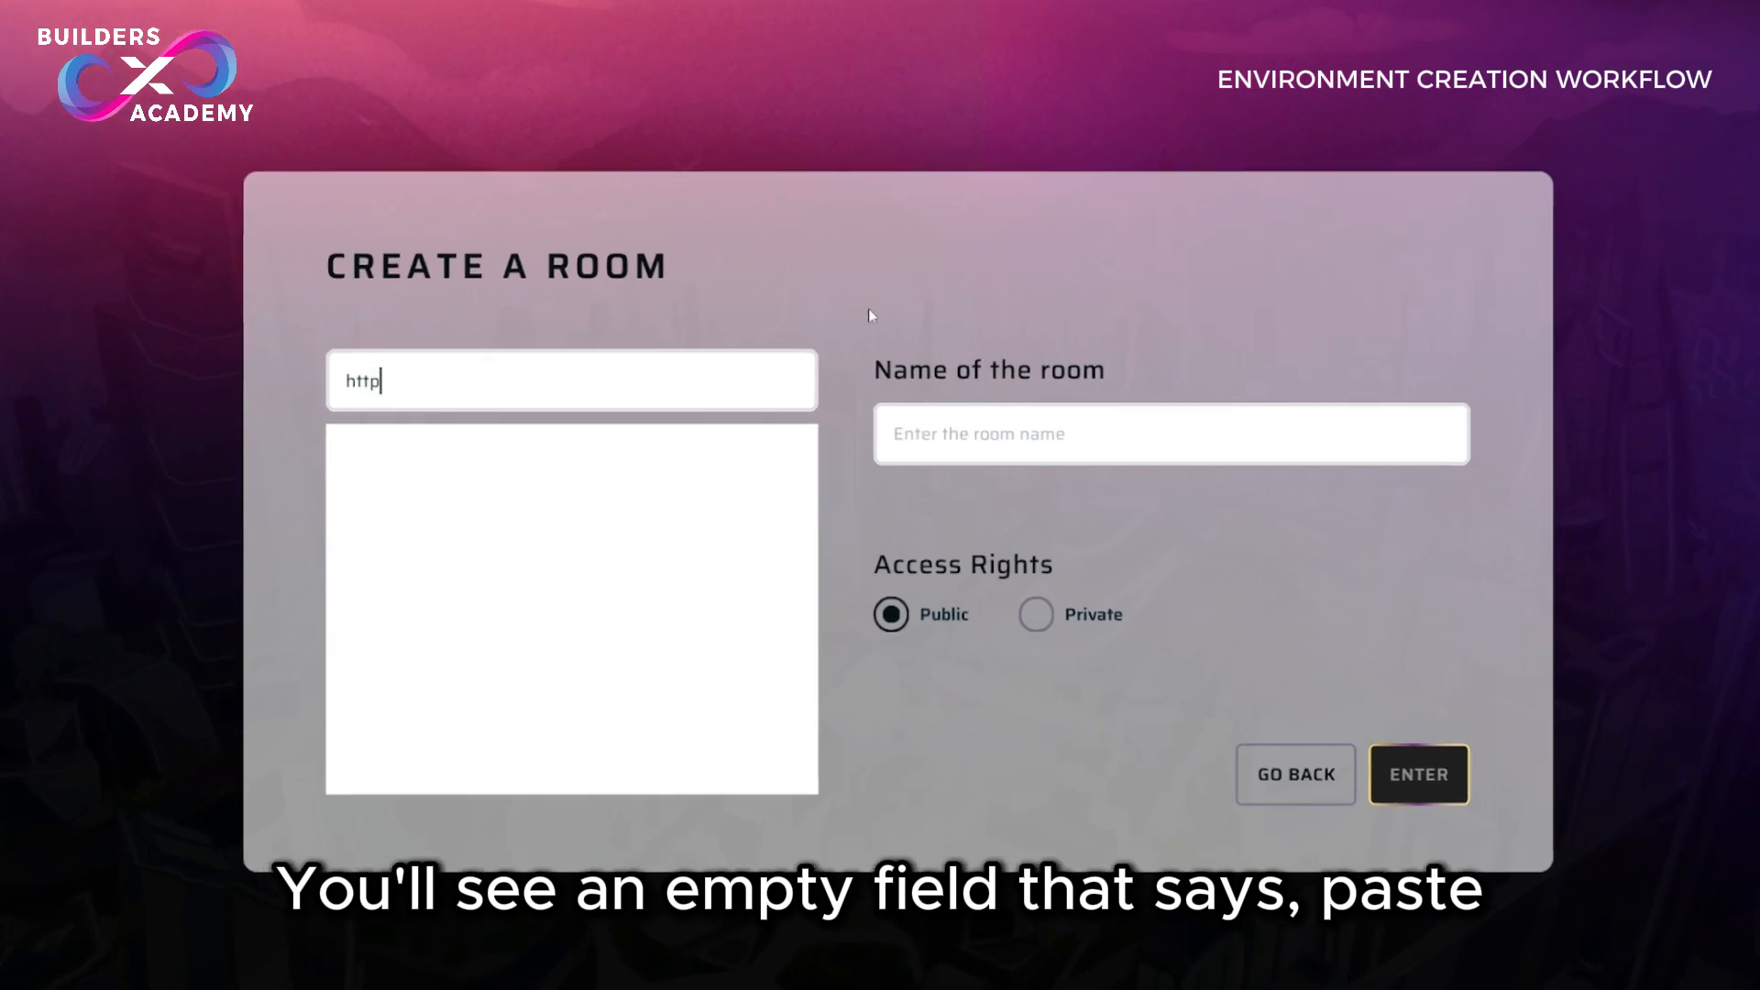
{"action": "type", "text": "//loca"}
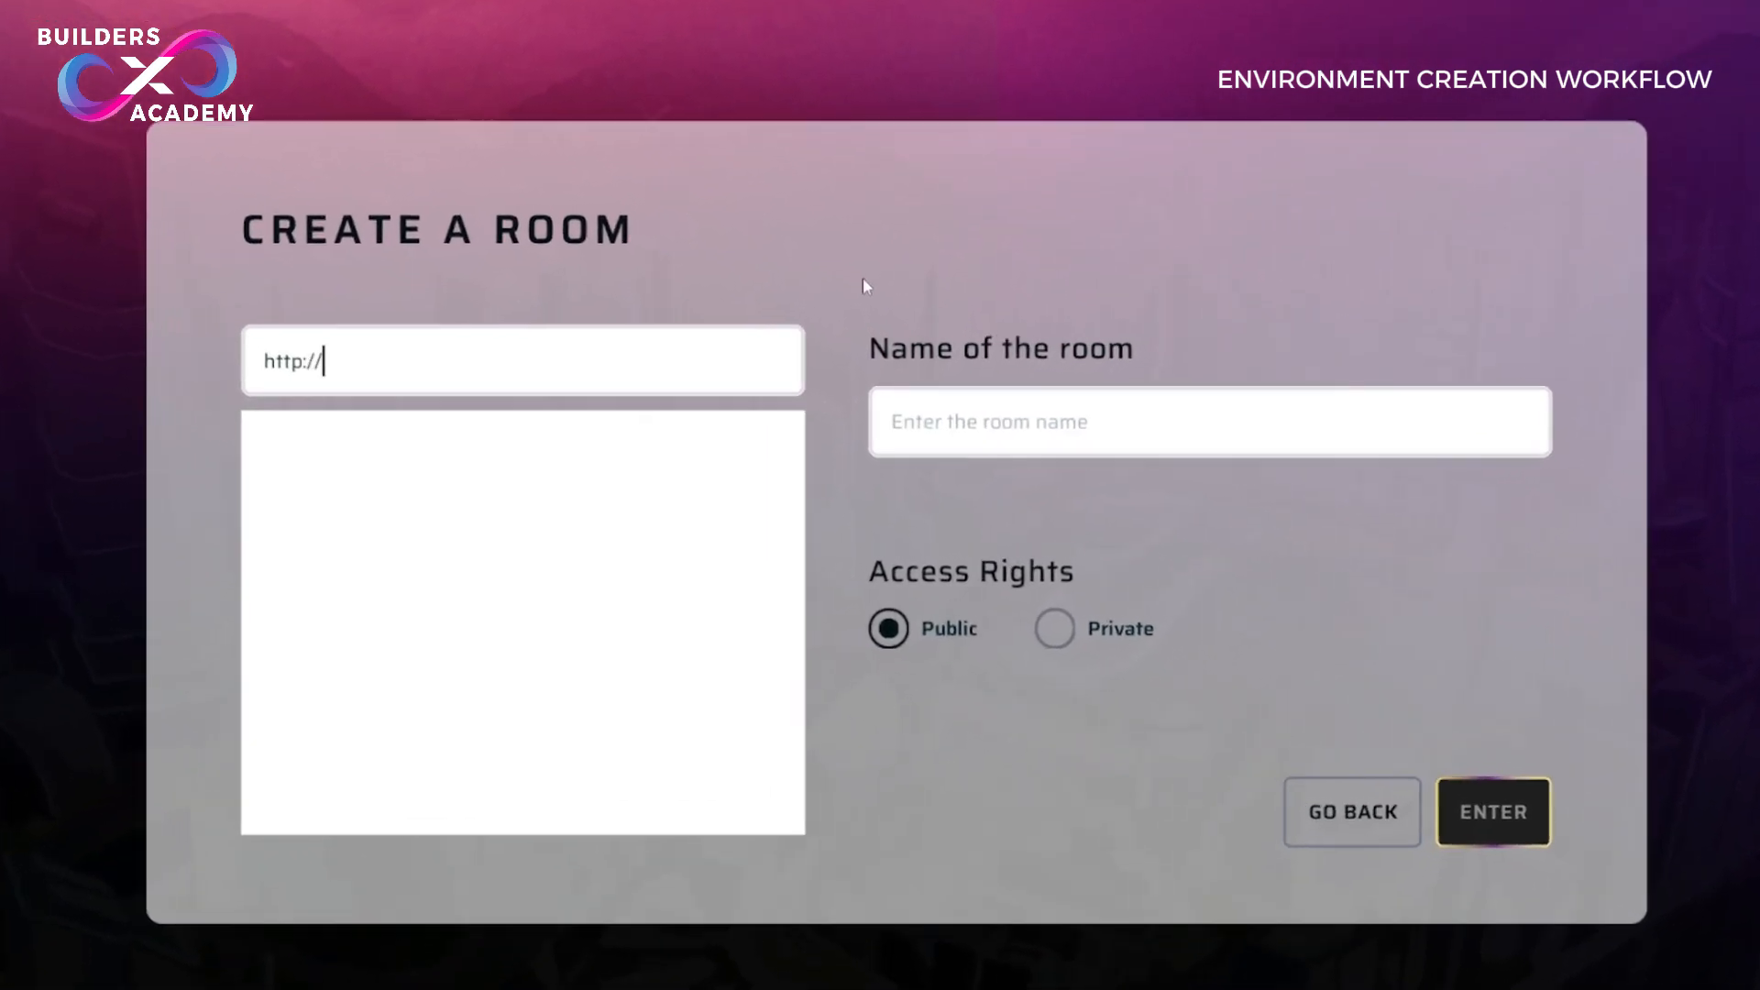
{"action": "type", "text": "lhost"}
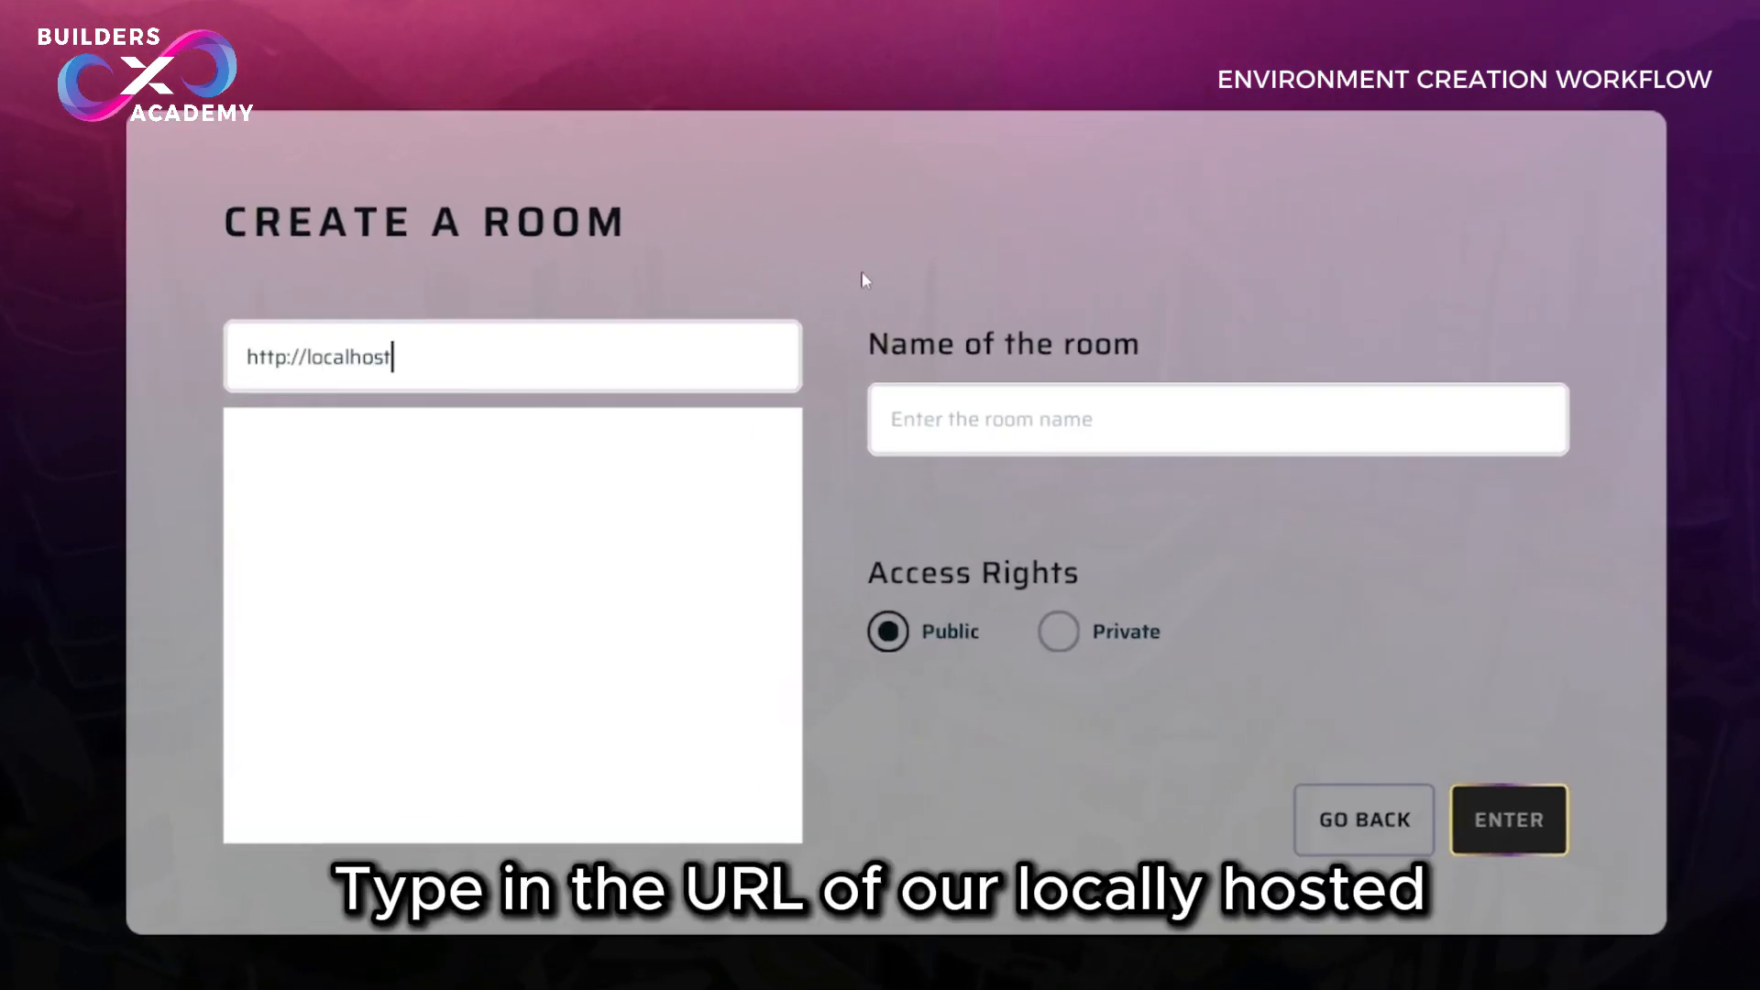
{"action": "type", "text": ":8000"}
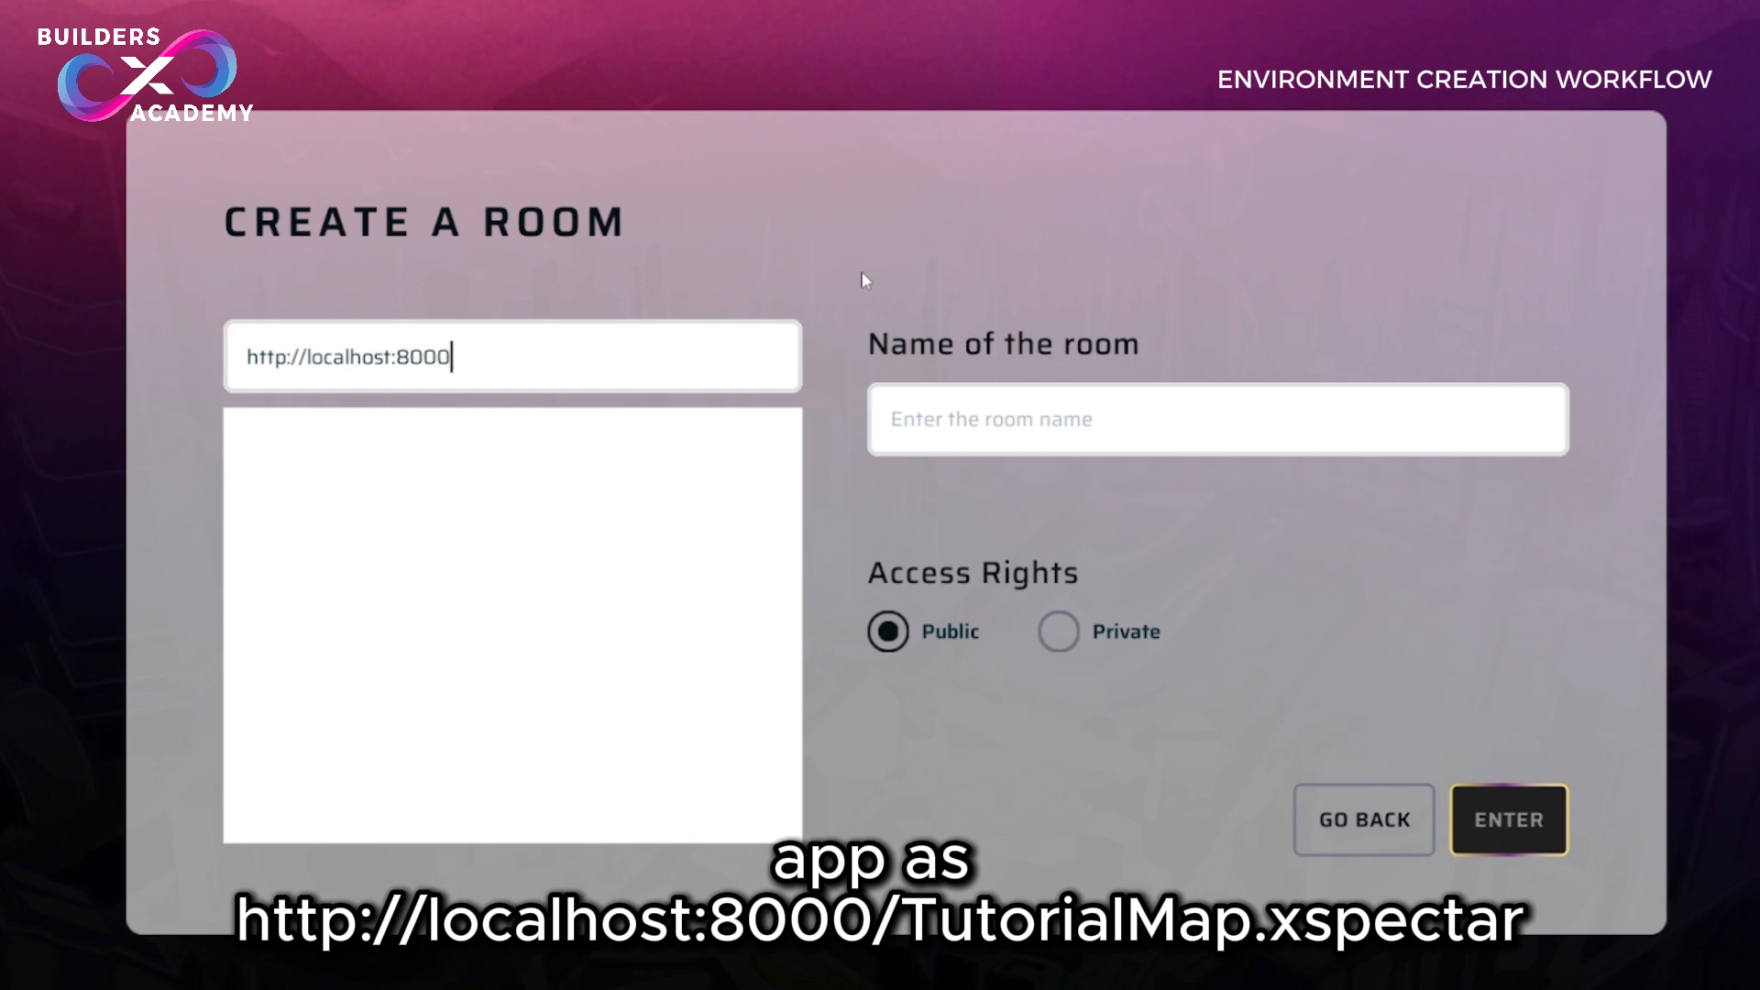
{"action": "type", "text": "/TutorialMap.xspe"}
{"action": "type", "text": "ctar"}
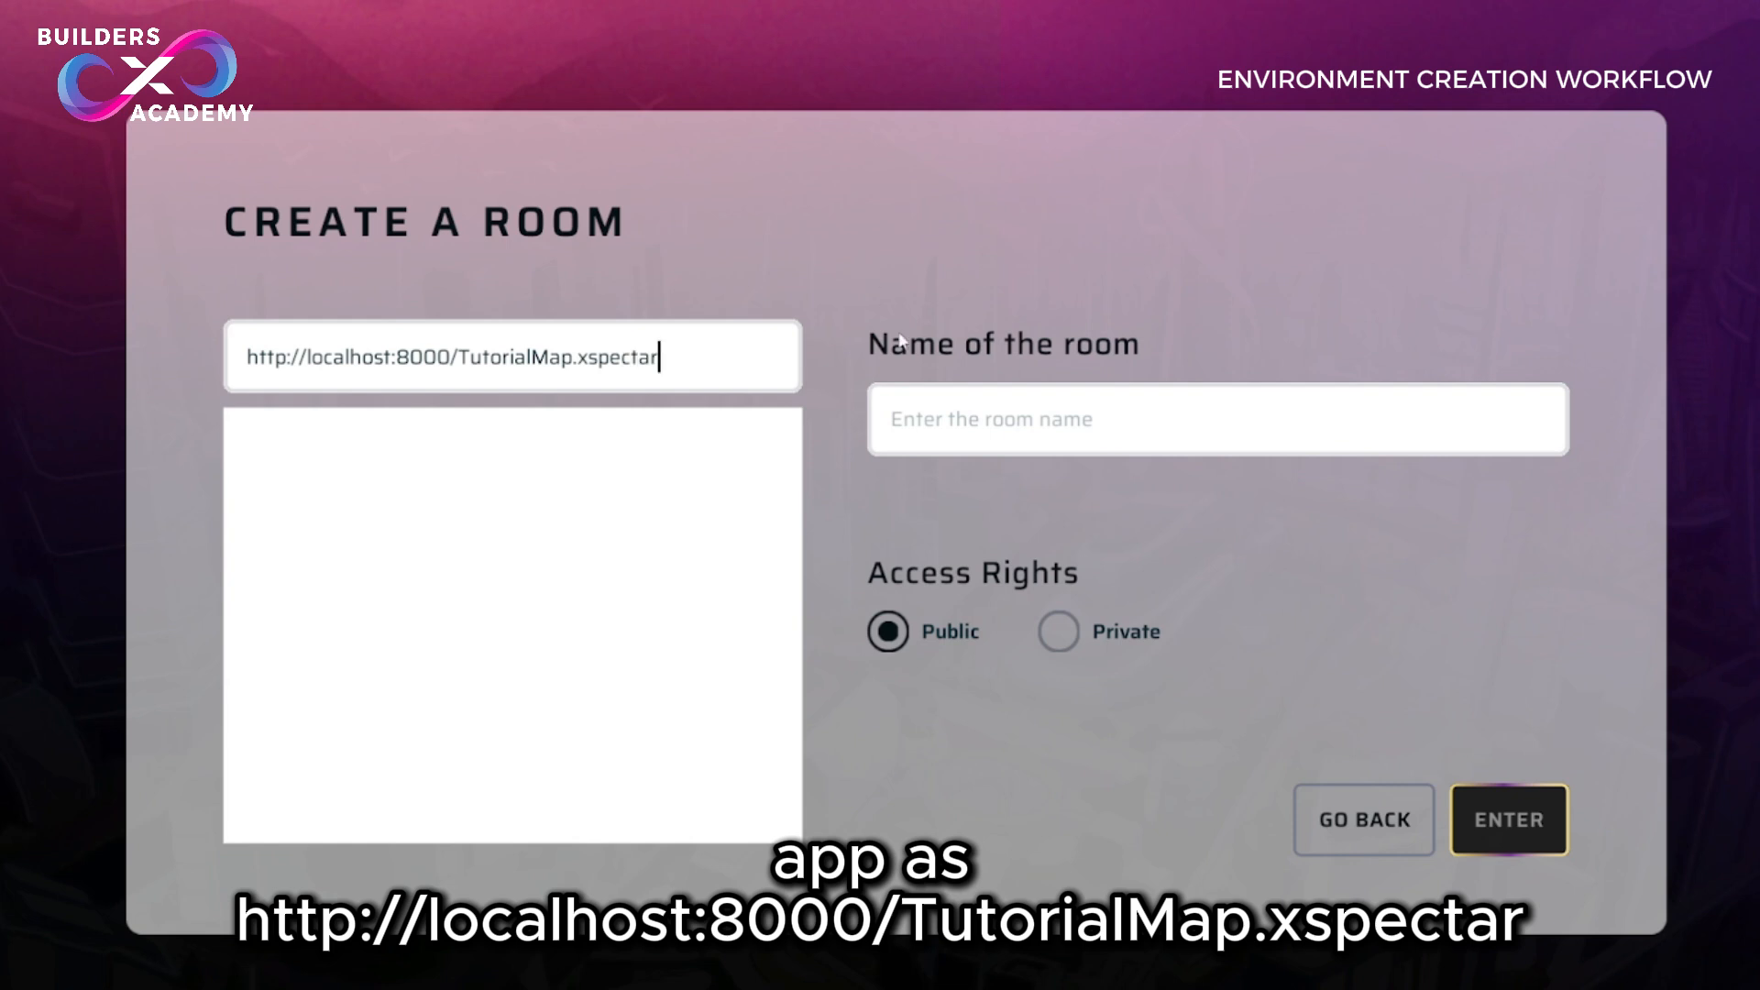
{"action": "left_click", "coordinate": [973, 413]}
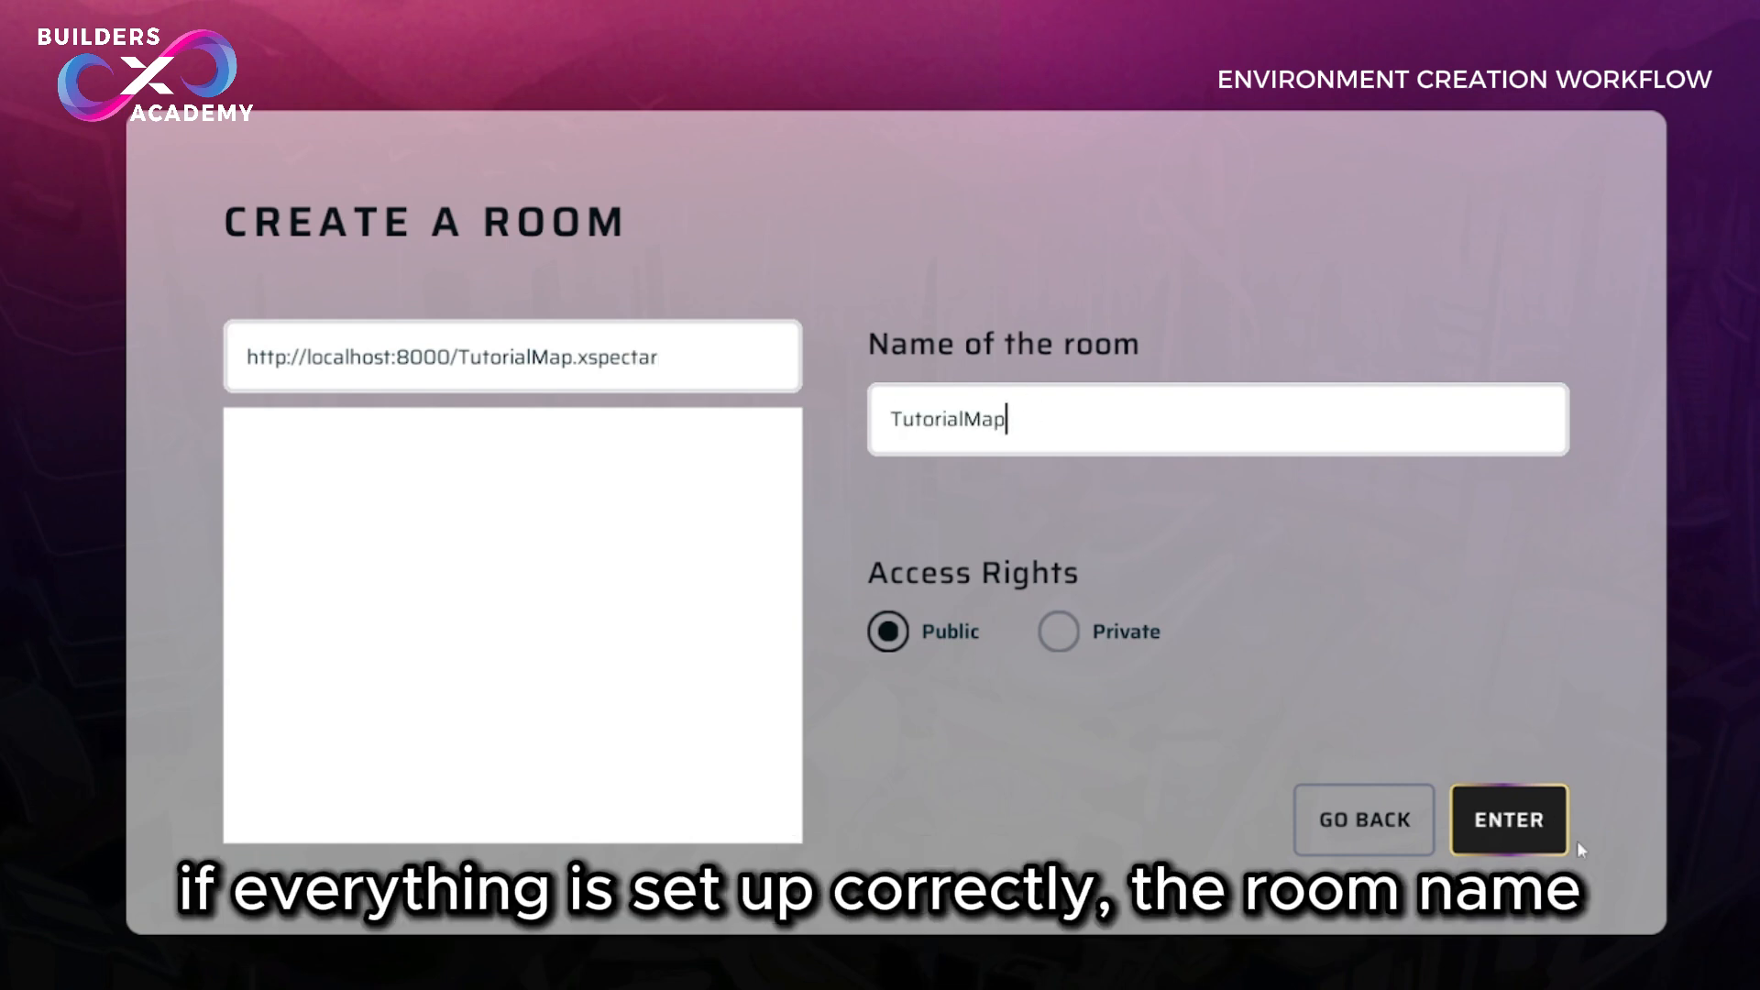
- Enter the public TutorialMap room, download its required files and dismiss the room creation dialog
{"action": "left_click", "coordinate": [1509, 820]}
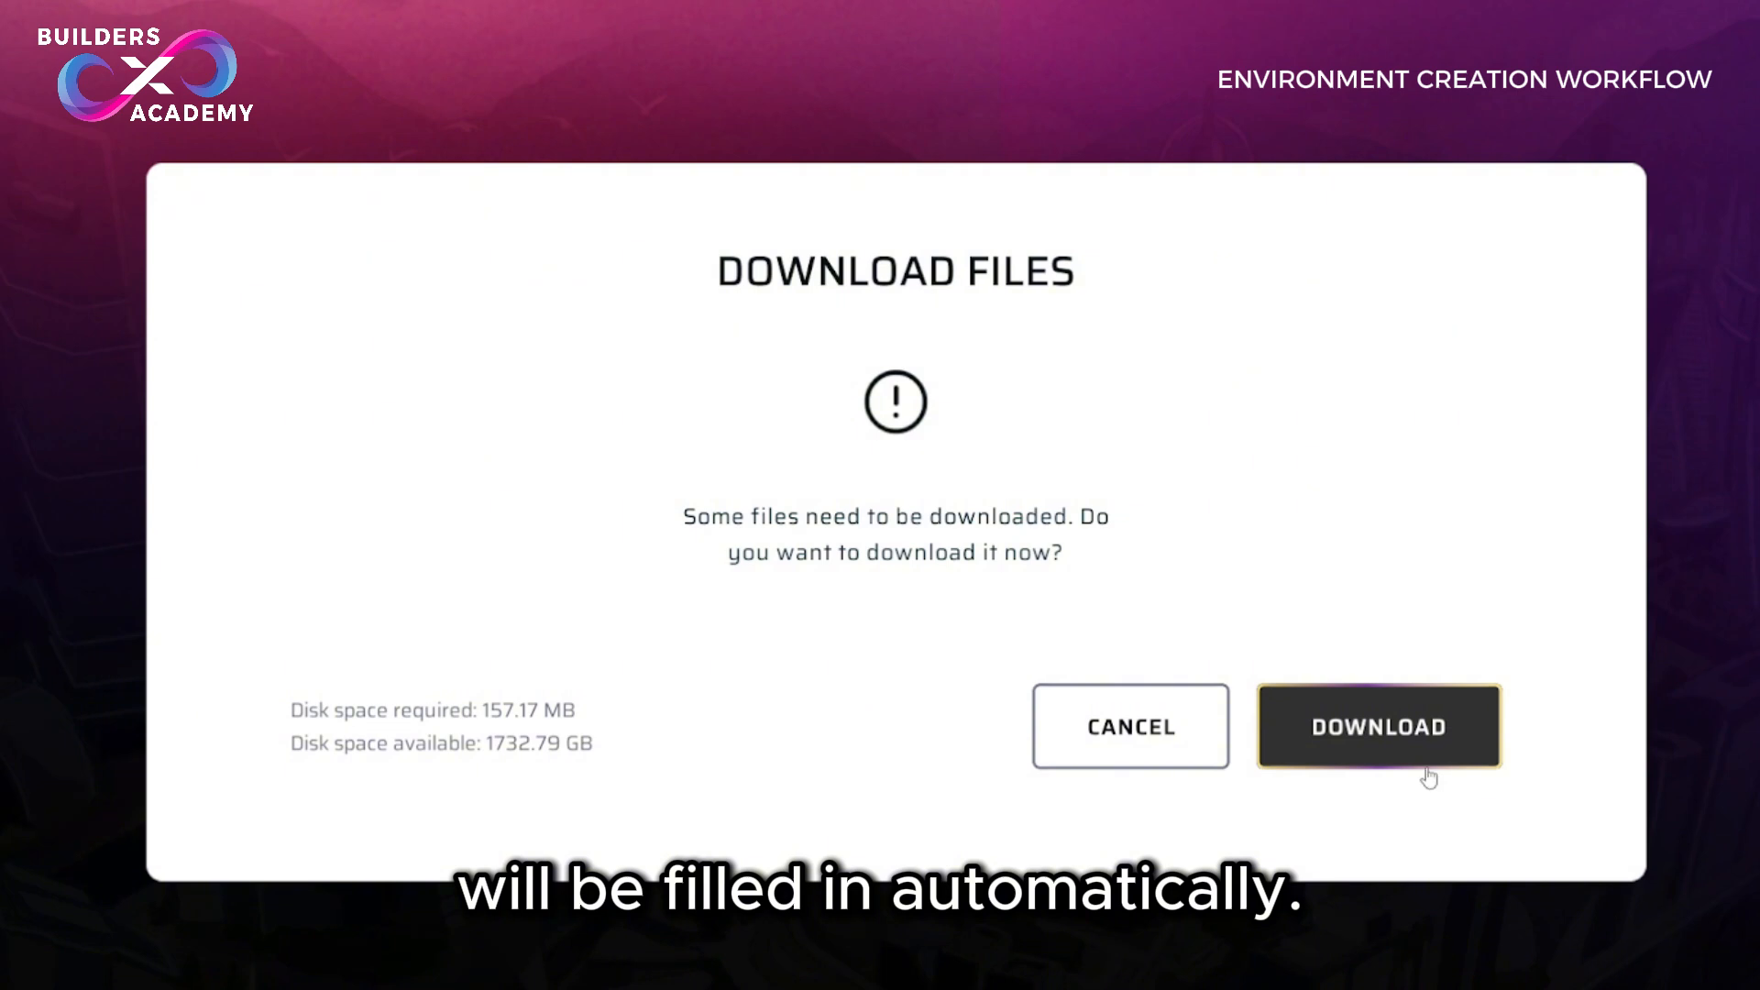
{"action": "left_click", "coordinate": [1391, 731]}
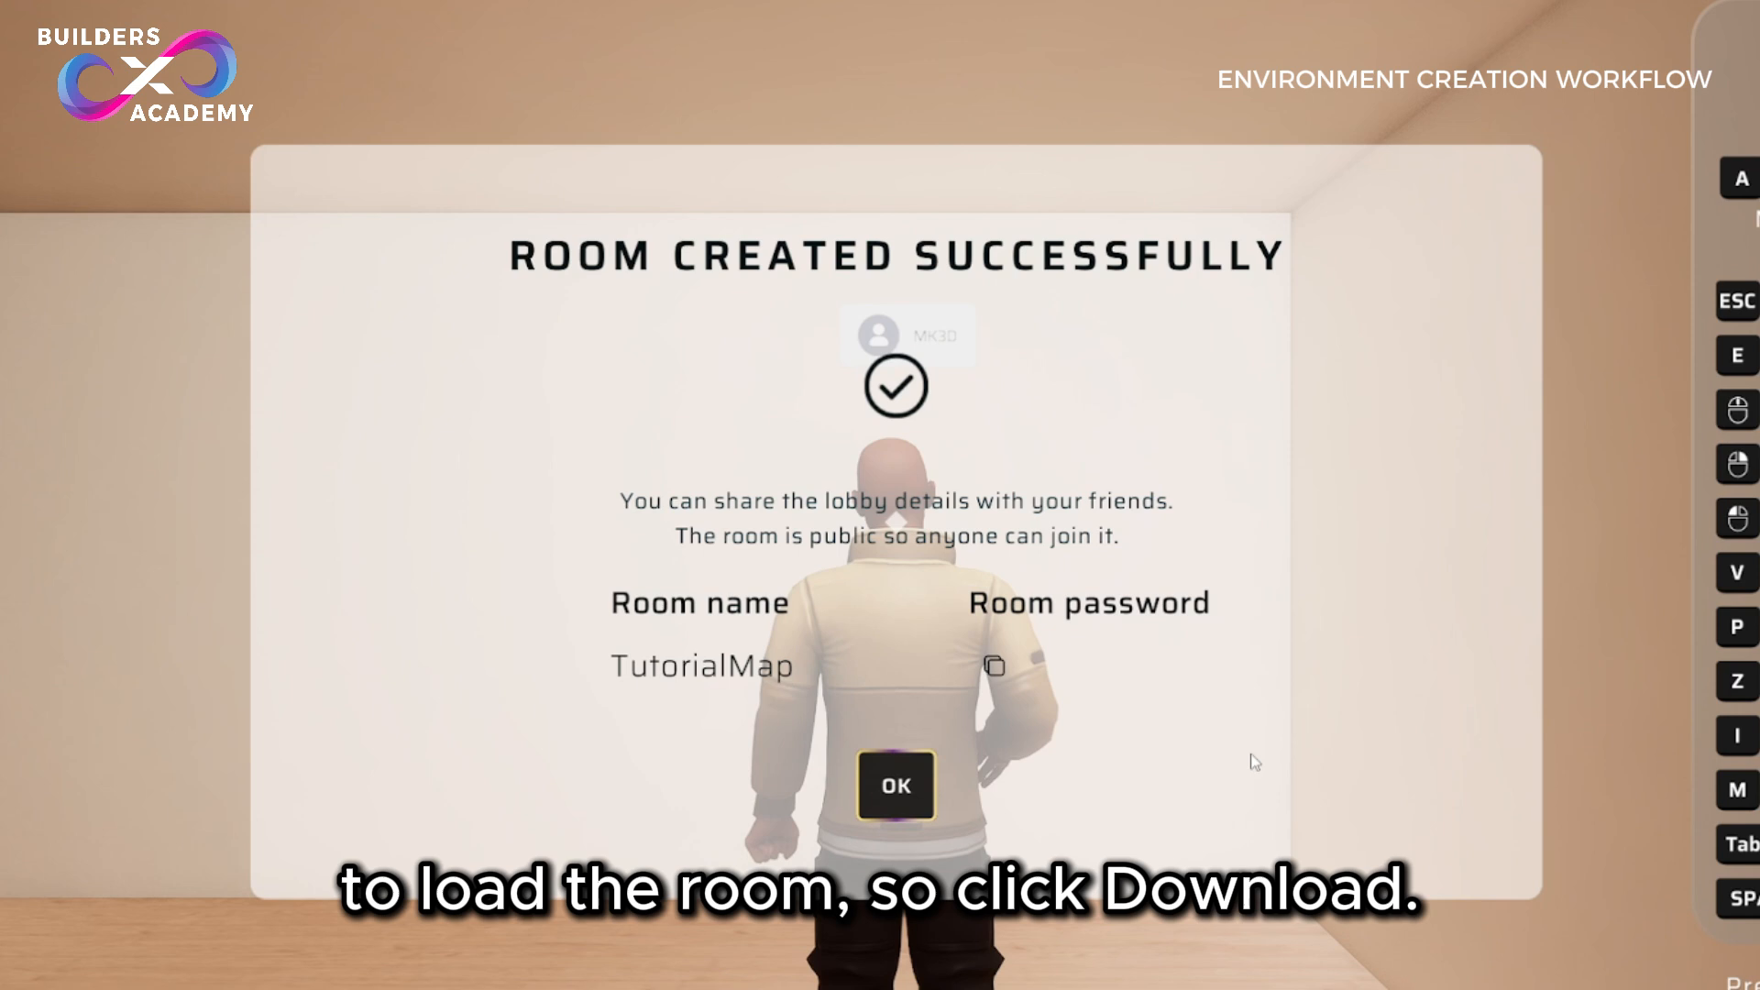
{"action": "left_click", "coordinate": [896, 786]}
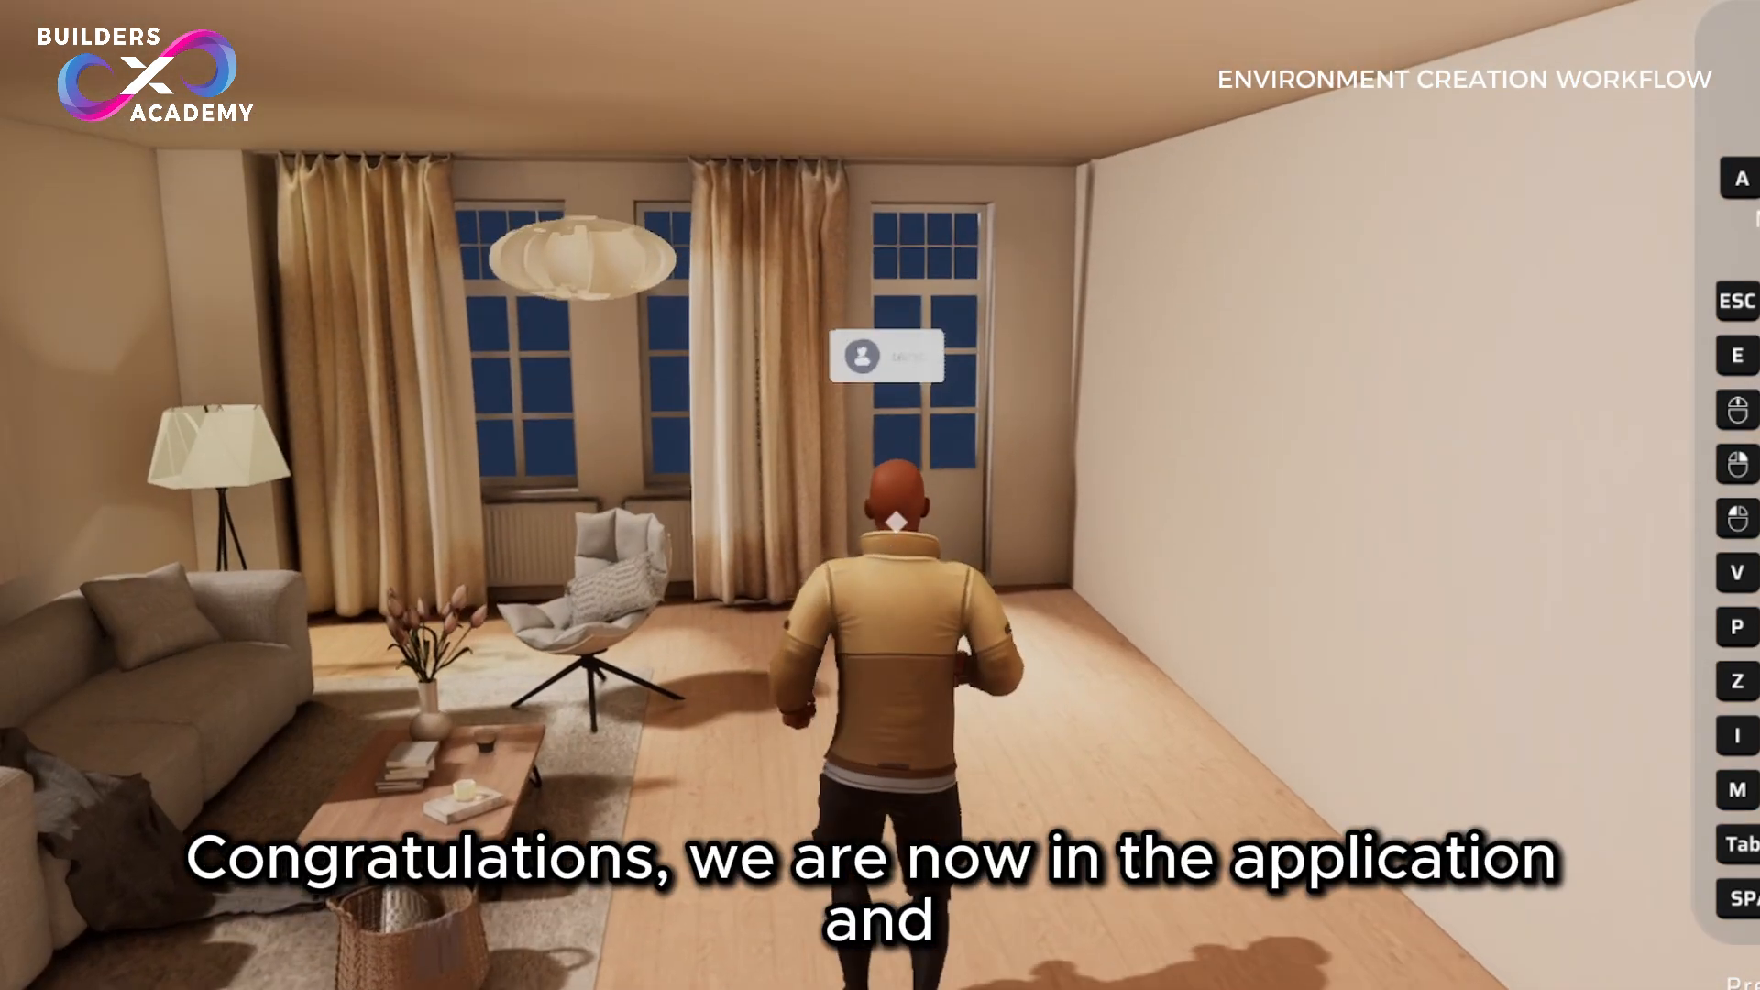
- Walk the avatar around the living room to examine the furniture, windows and lighting of the loaded environment
{"action": "key", "text": "w"}
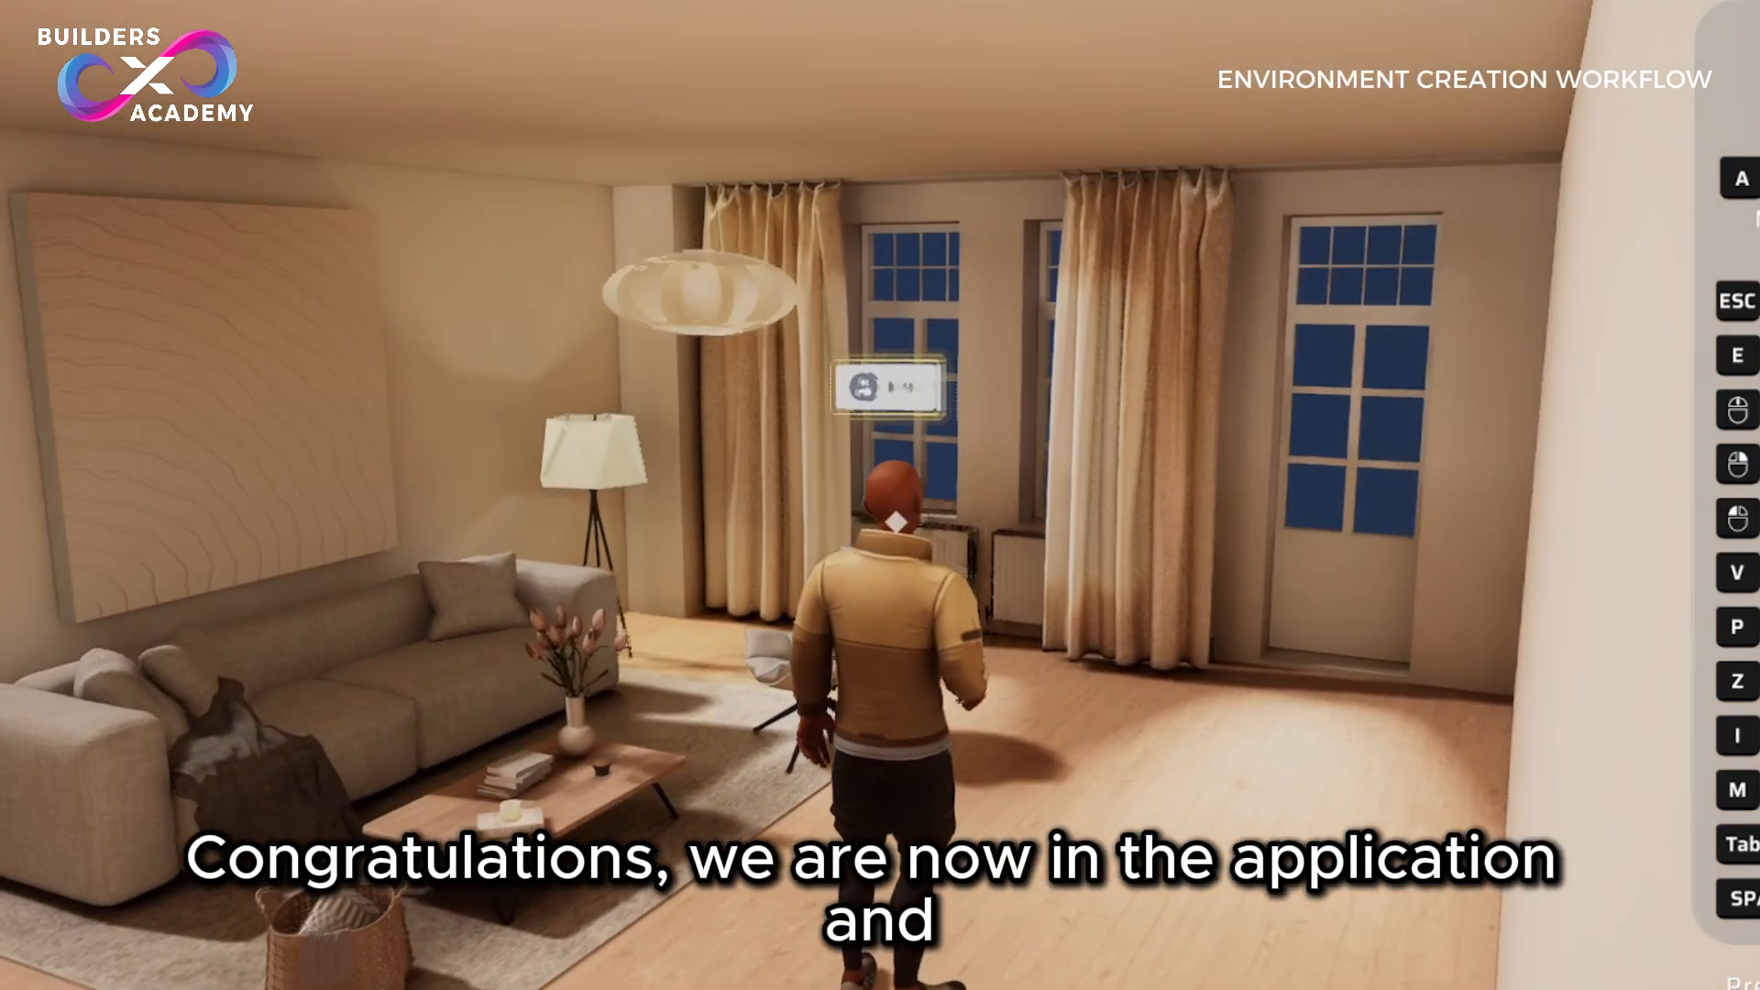
{"action": "key", "text": "a"}
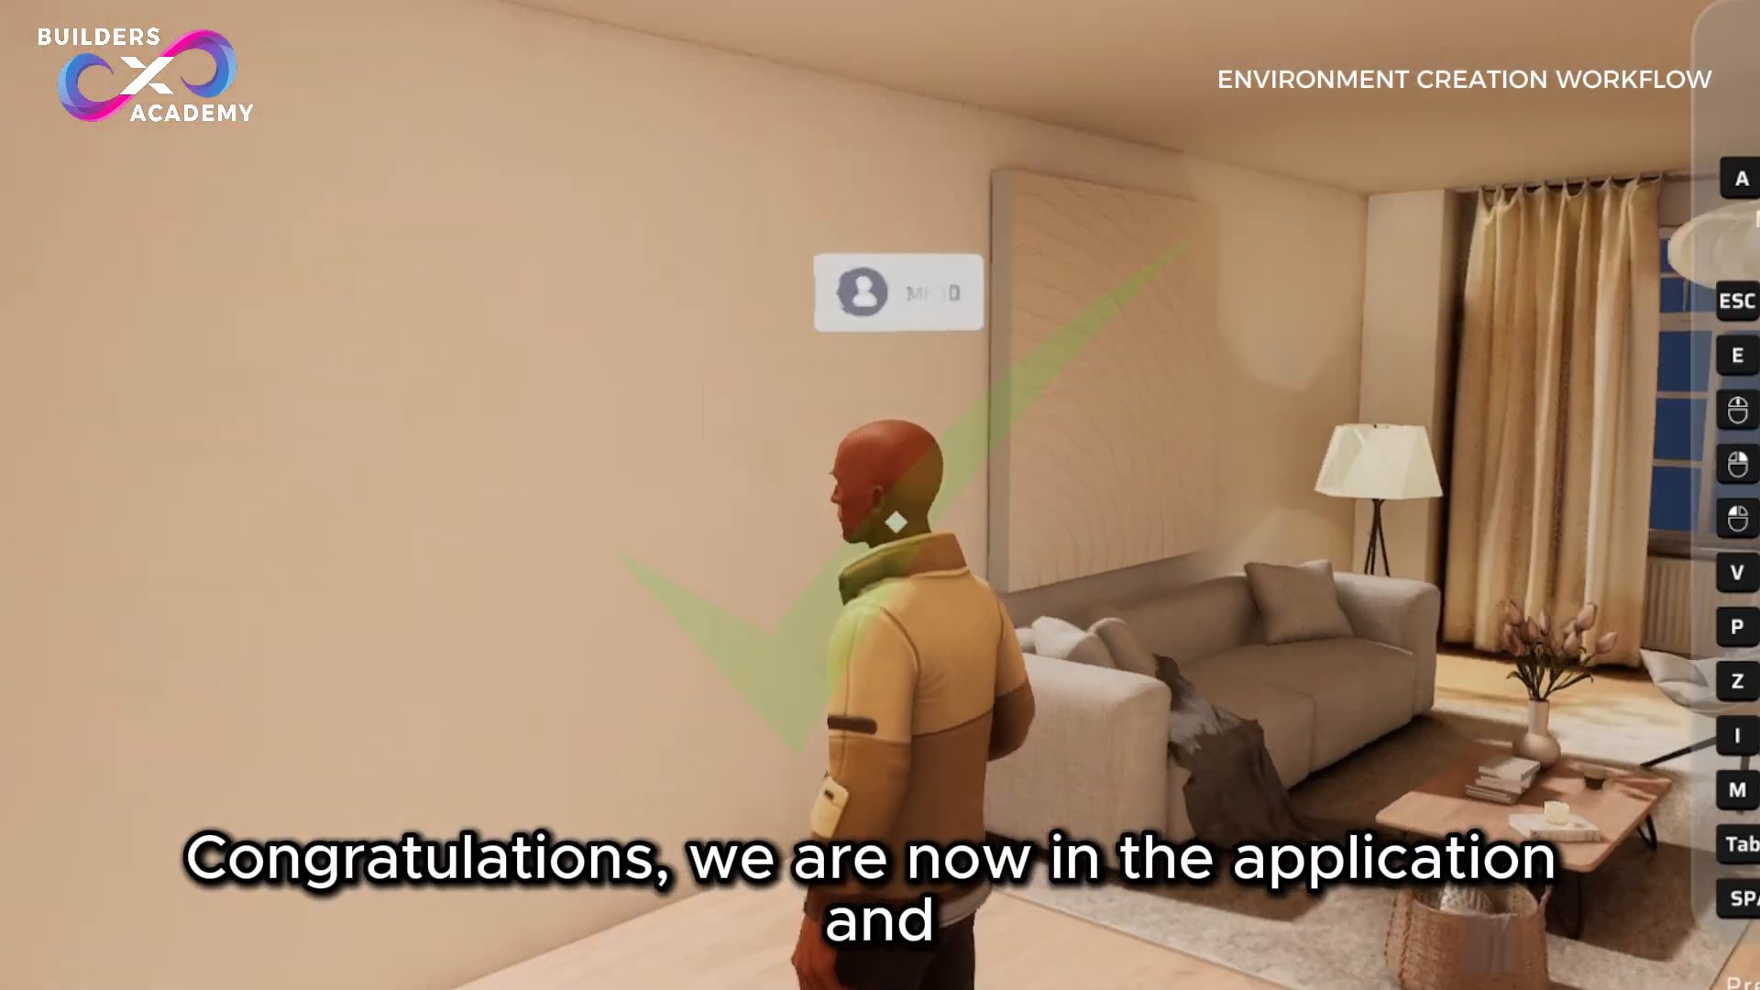
{"action": "key", "text": "w"}
{"action": "key", "text": "w"}
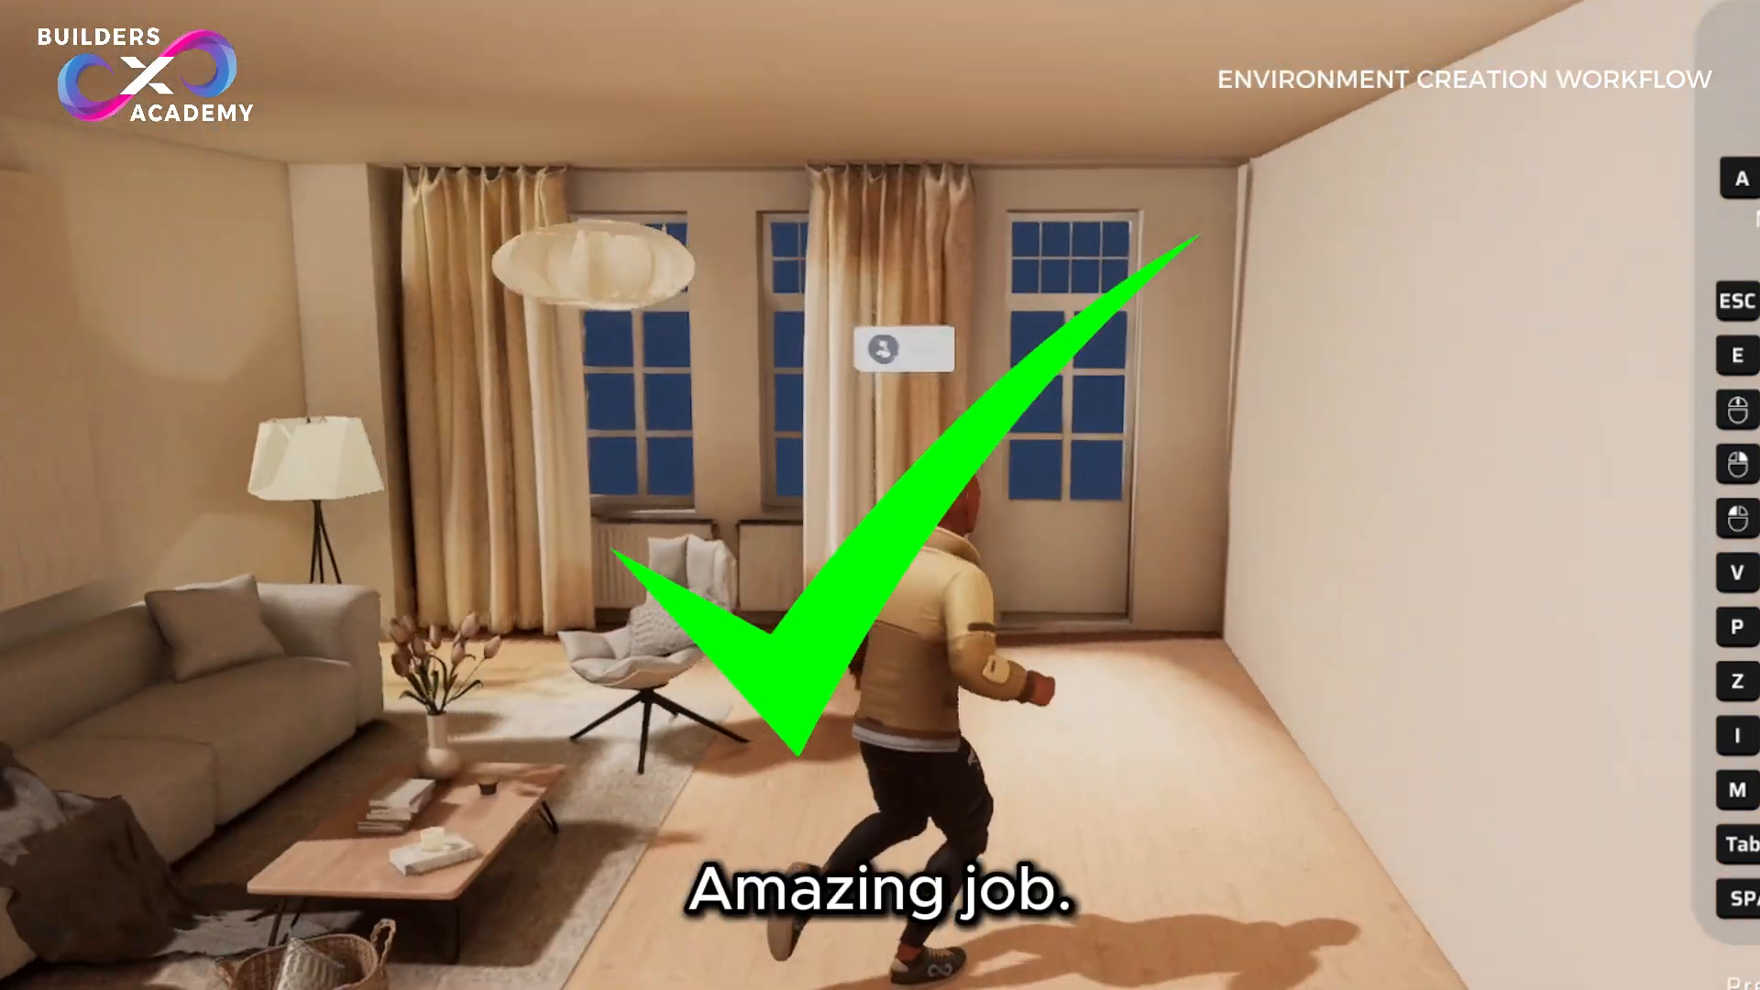
{"action": "key", "text": "w"}
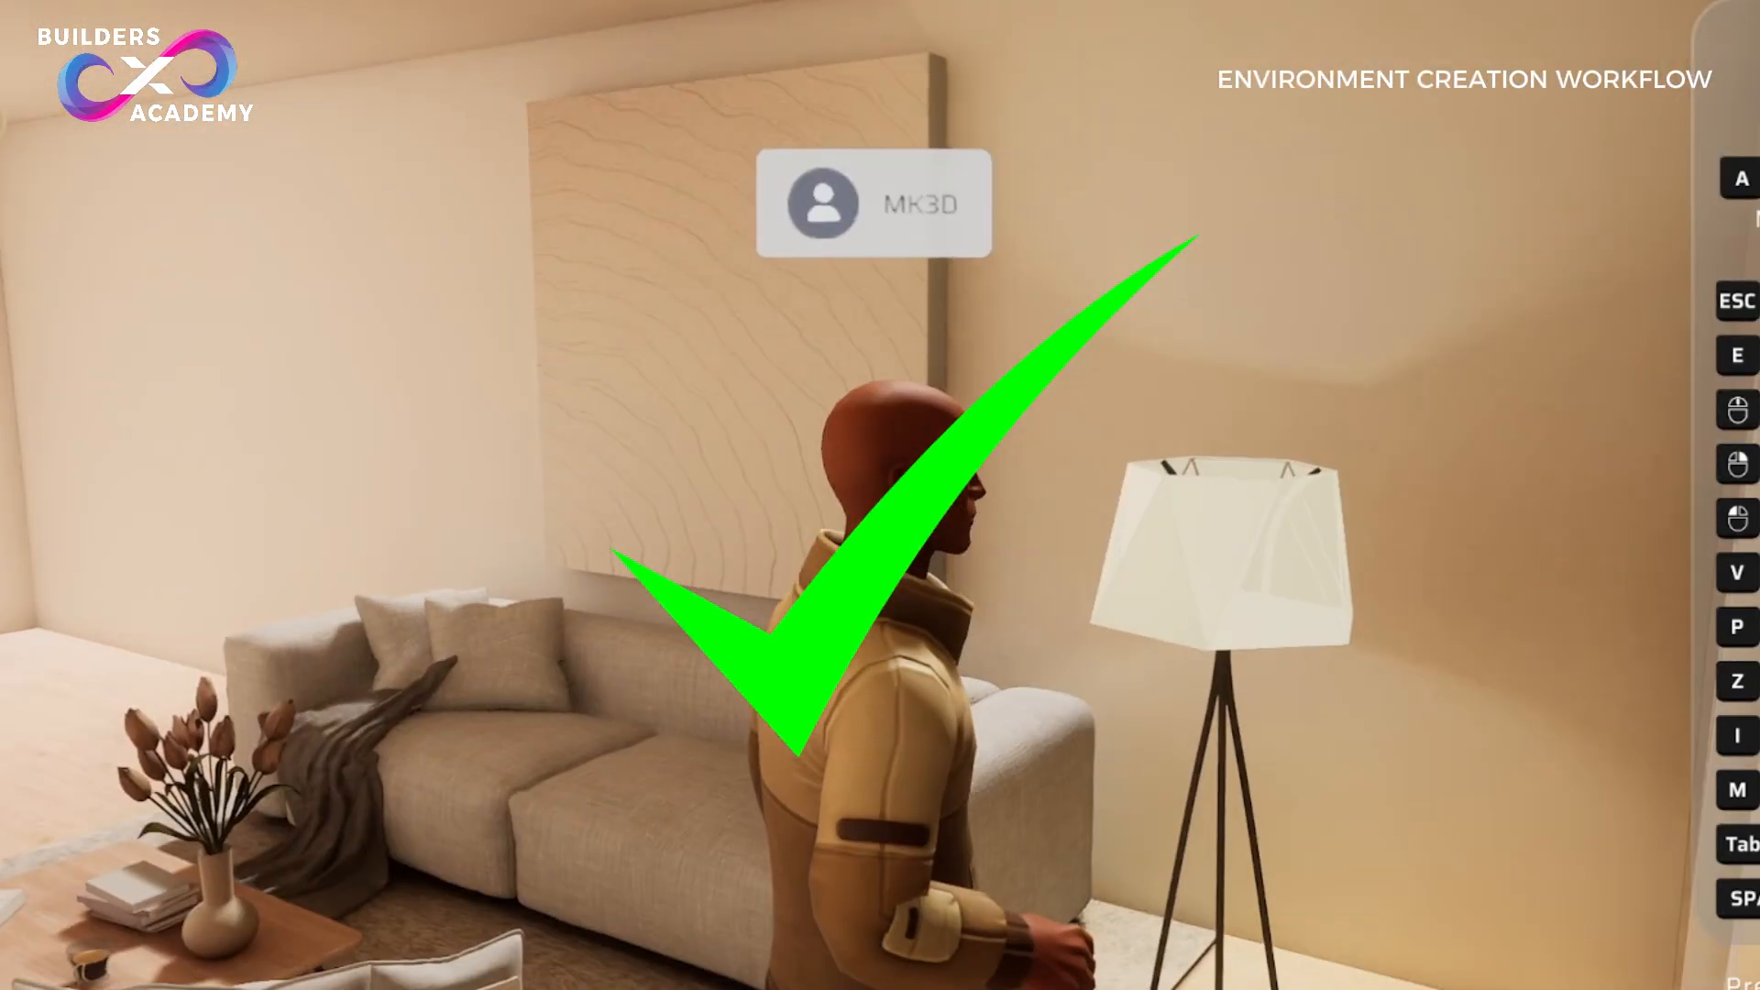
{"action": "key", "text": "s"}
{"action": "key", "text": "w"}
{"action": "key", "text": "w"}
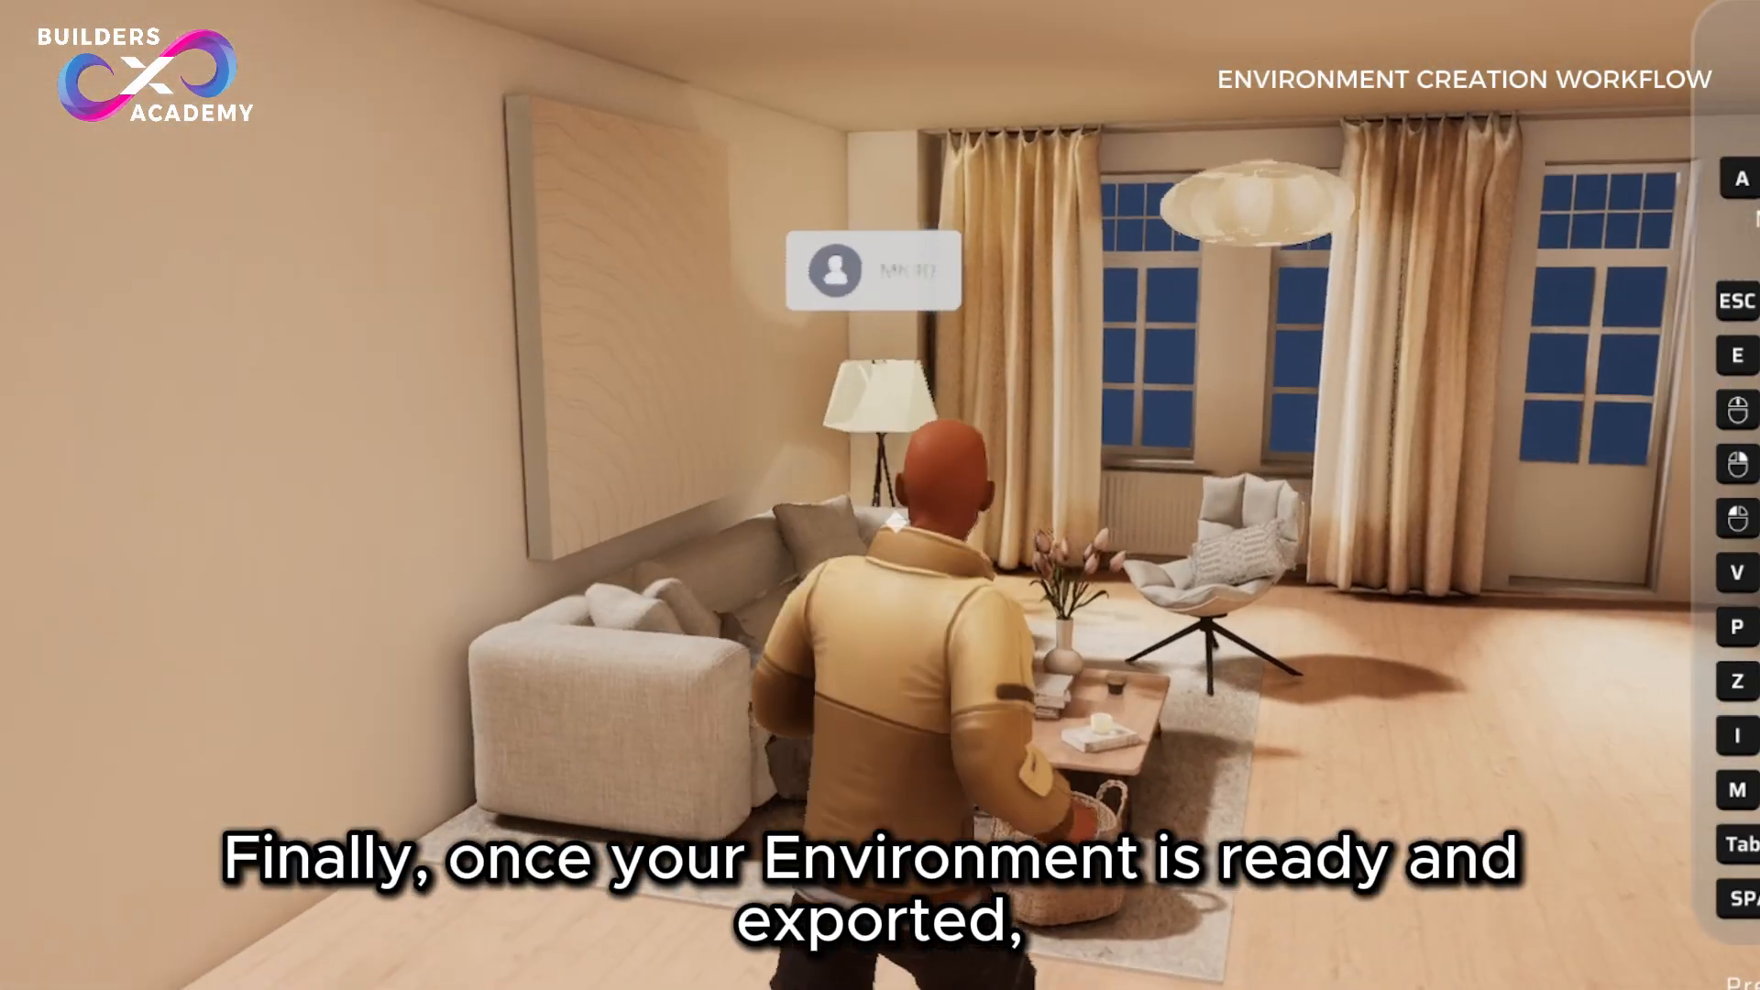
{"action": "key", "text": "w"}
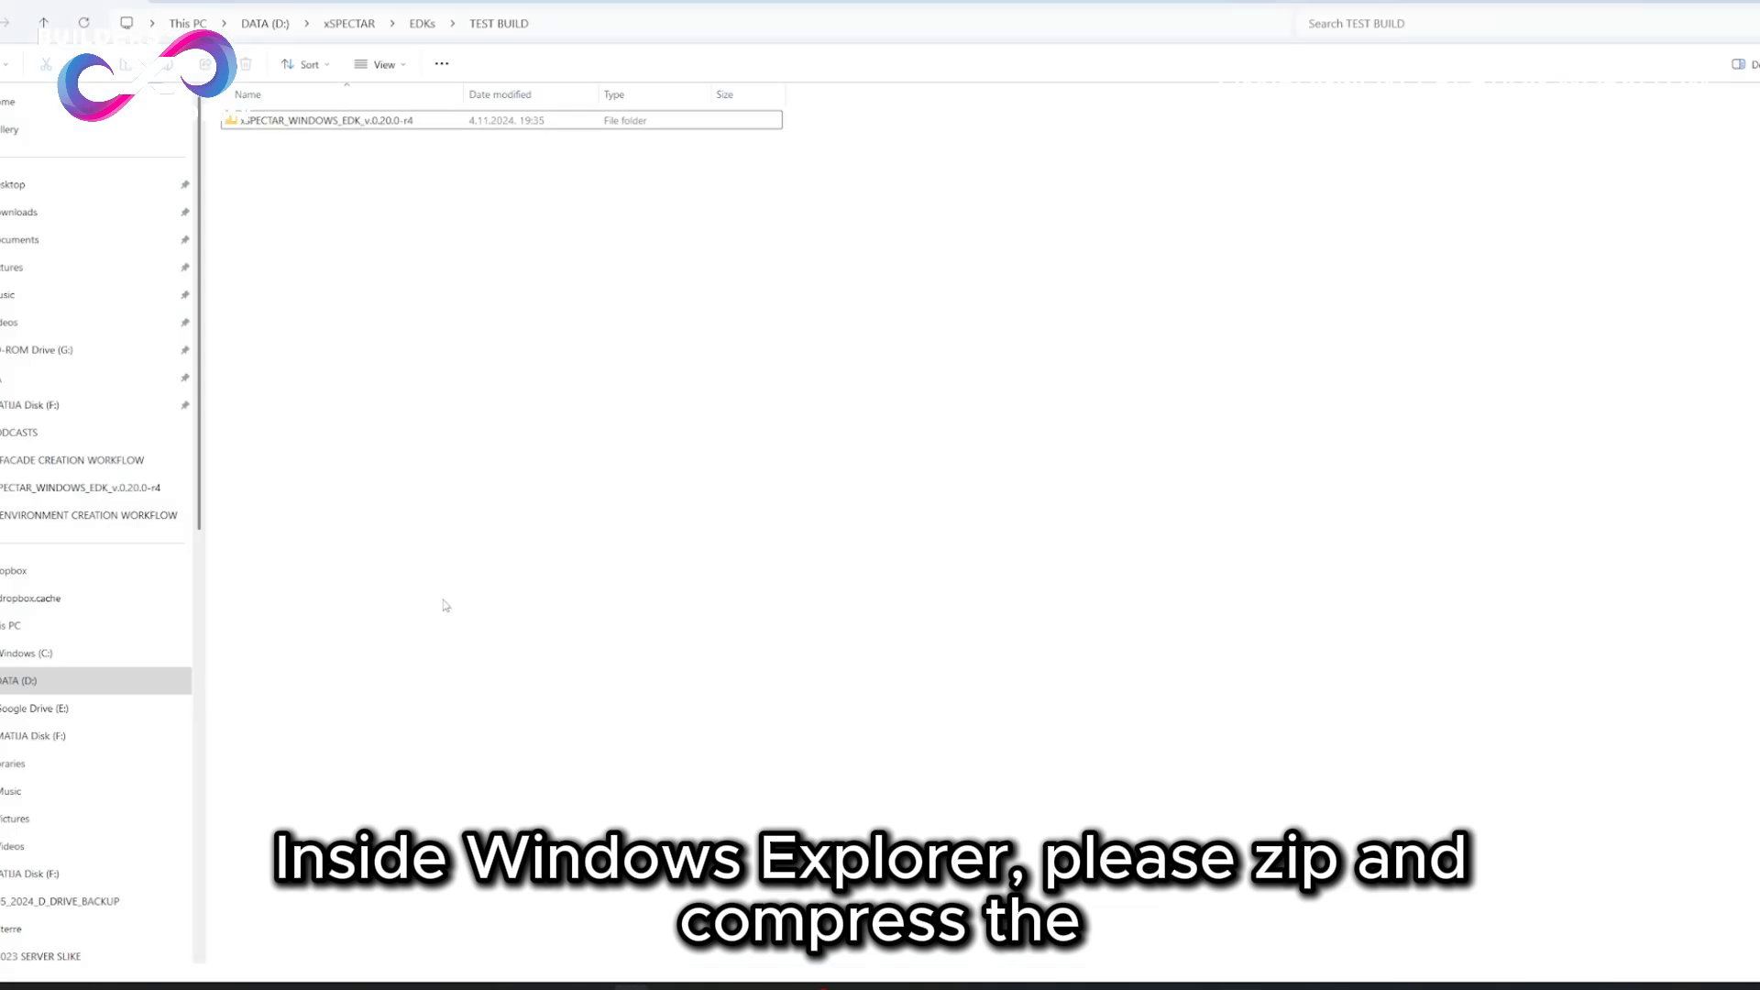
- Switch to File Explorer and compress the xSPECTAR_WINDOWS_EDK_v.0.20.0-r4 folder into a ZIP file, keeping its default name
{"action": "left_click", "coordinate": [372, 123]}
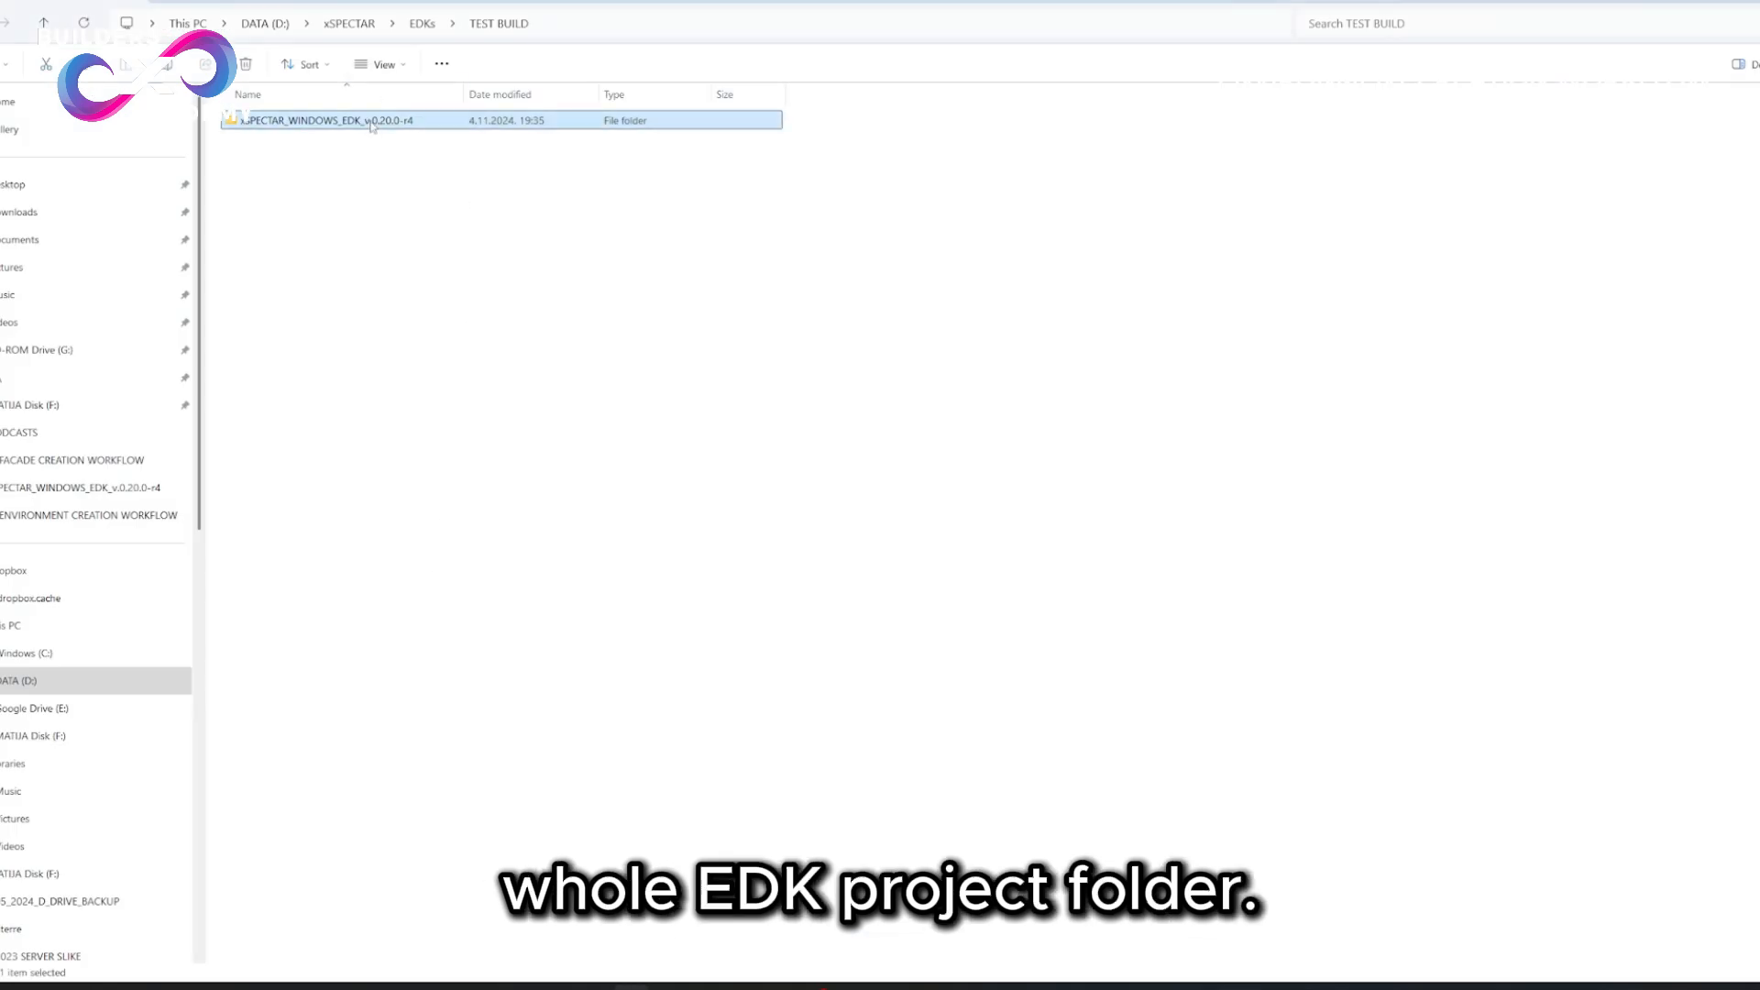
{"action": "right_click", "coordinate": [372, 125]}
{"action": "mouse_move", "coordinate": [540, 314]}
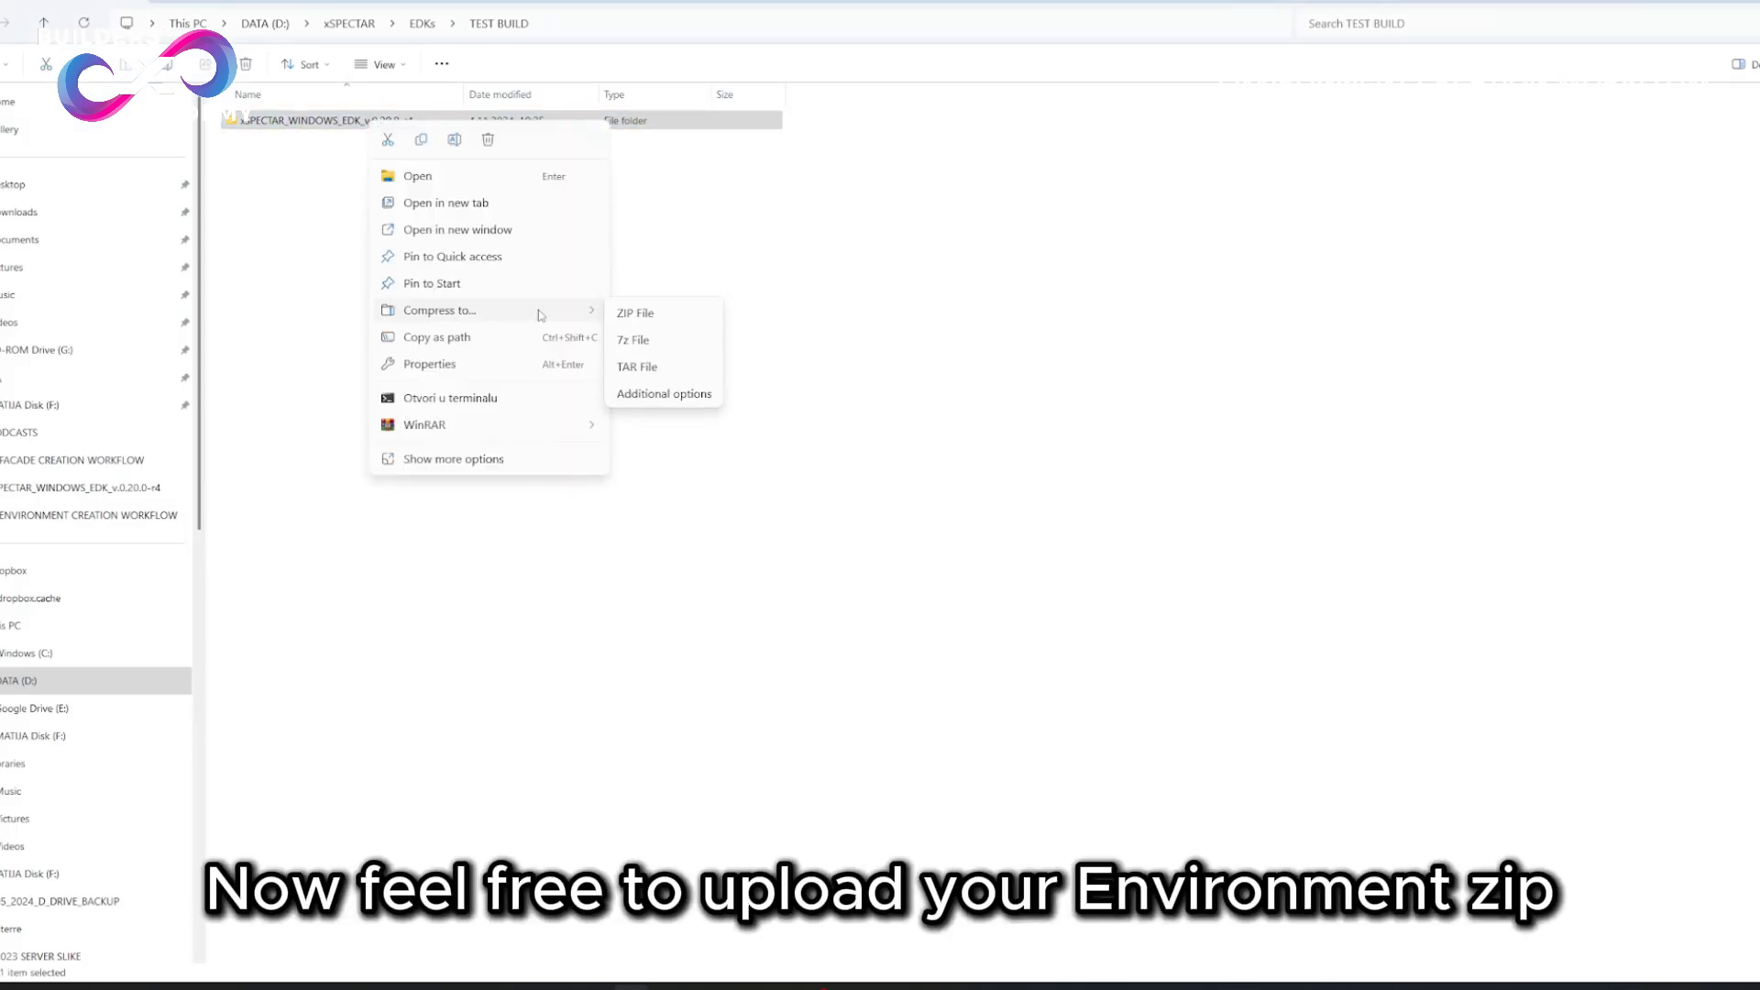
{"action": "left_click", "coordinate": [641, 314]}
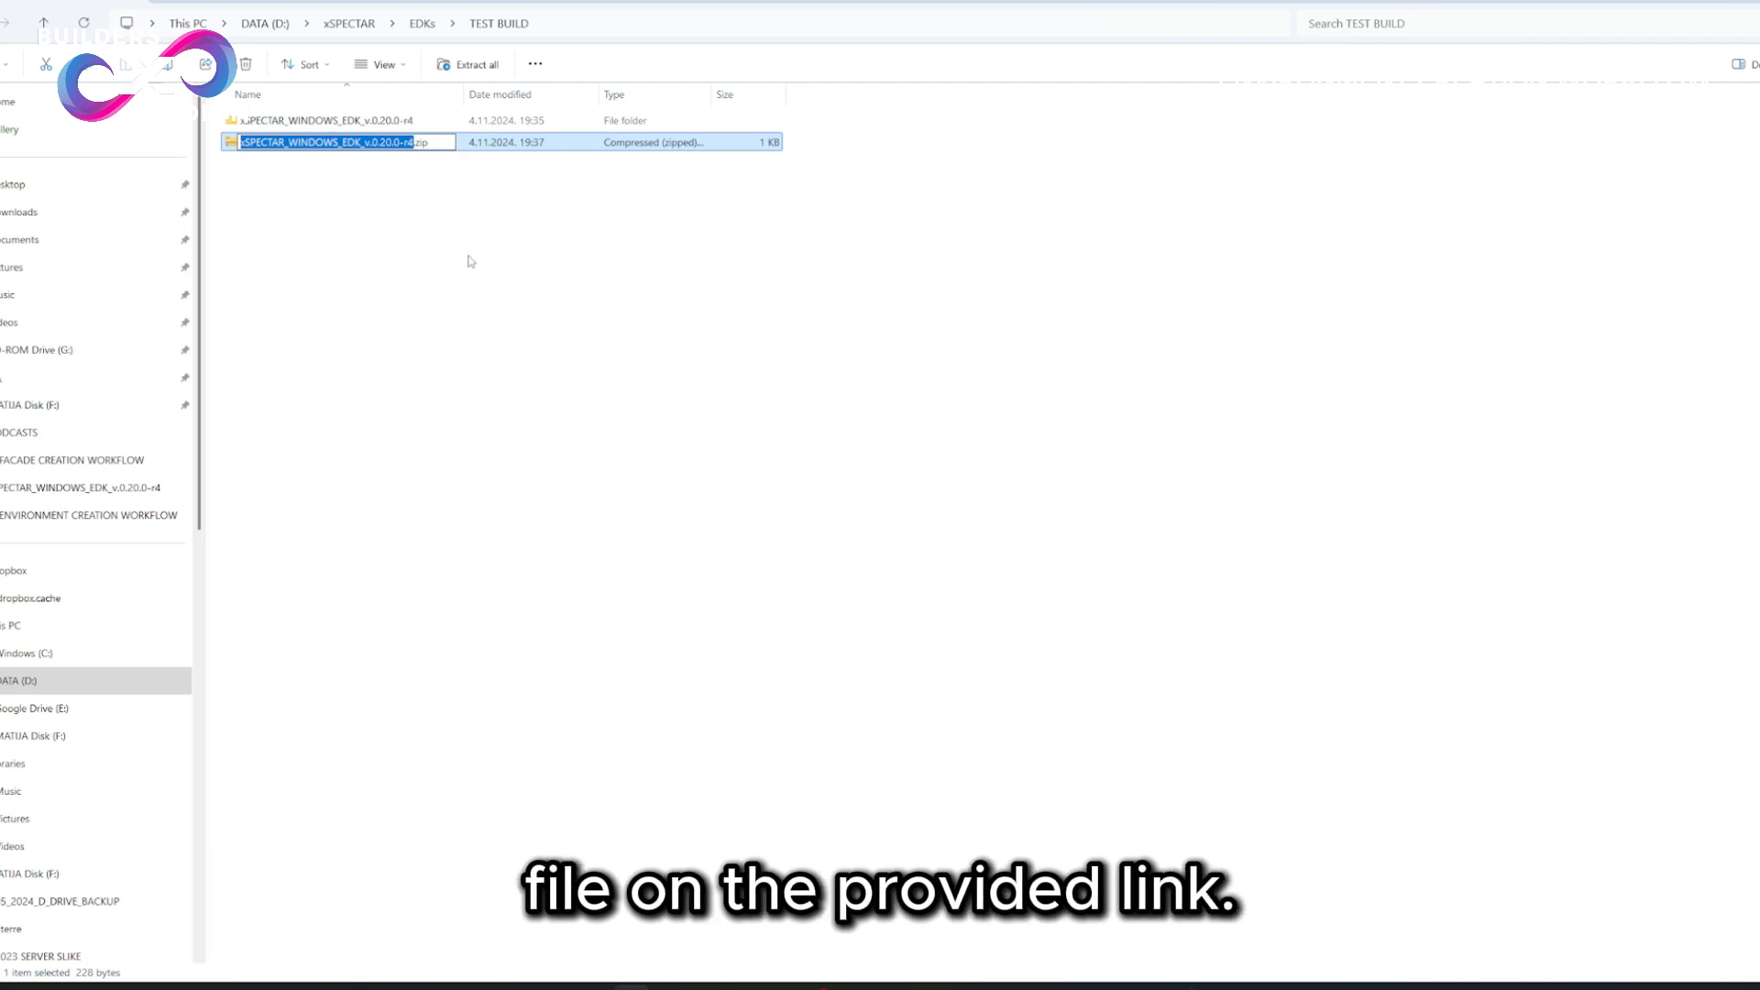
{"action": "left_click", "coordinate": [388, 213]}
- Switch to Google Drive and upload the EDK ZIP file to the TUTORIAL BUILD folder
{"action": "left_click_drag", "start_coordinate": [296, 144], "coordinate": [1180, 883]}
{"action": "left_click_drag", "start_coordinate": [1181, 963], "coordinate": [700, 534]}
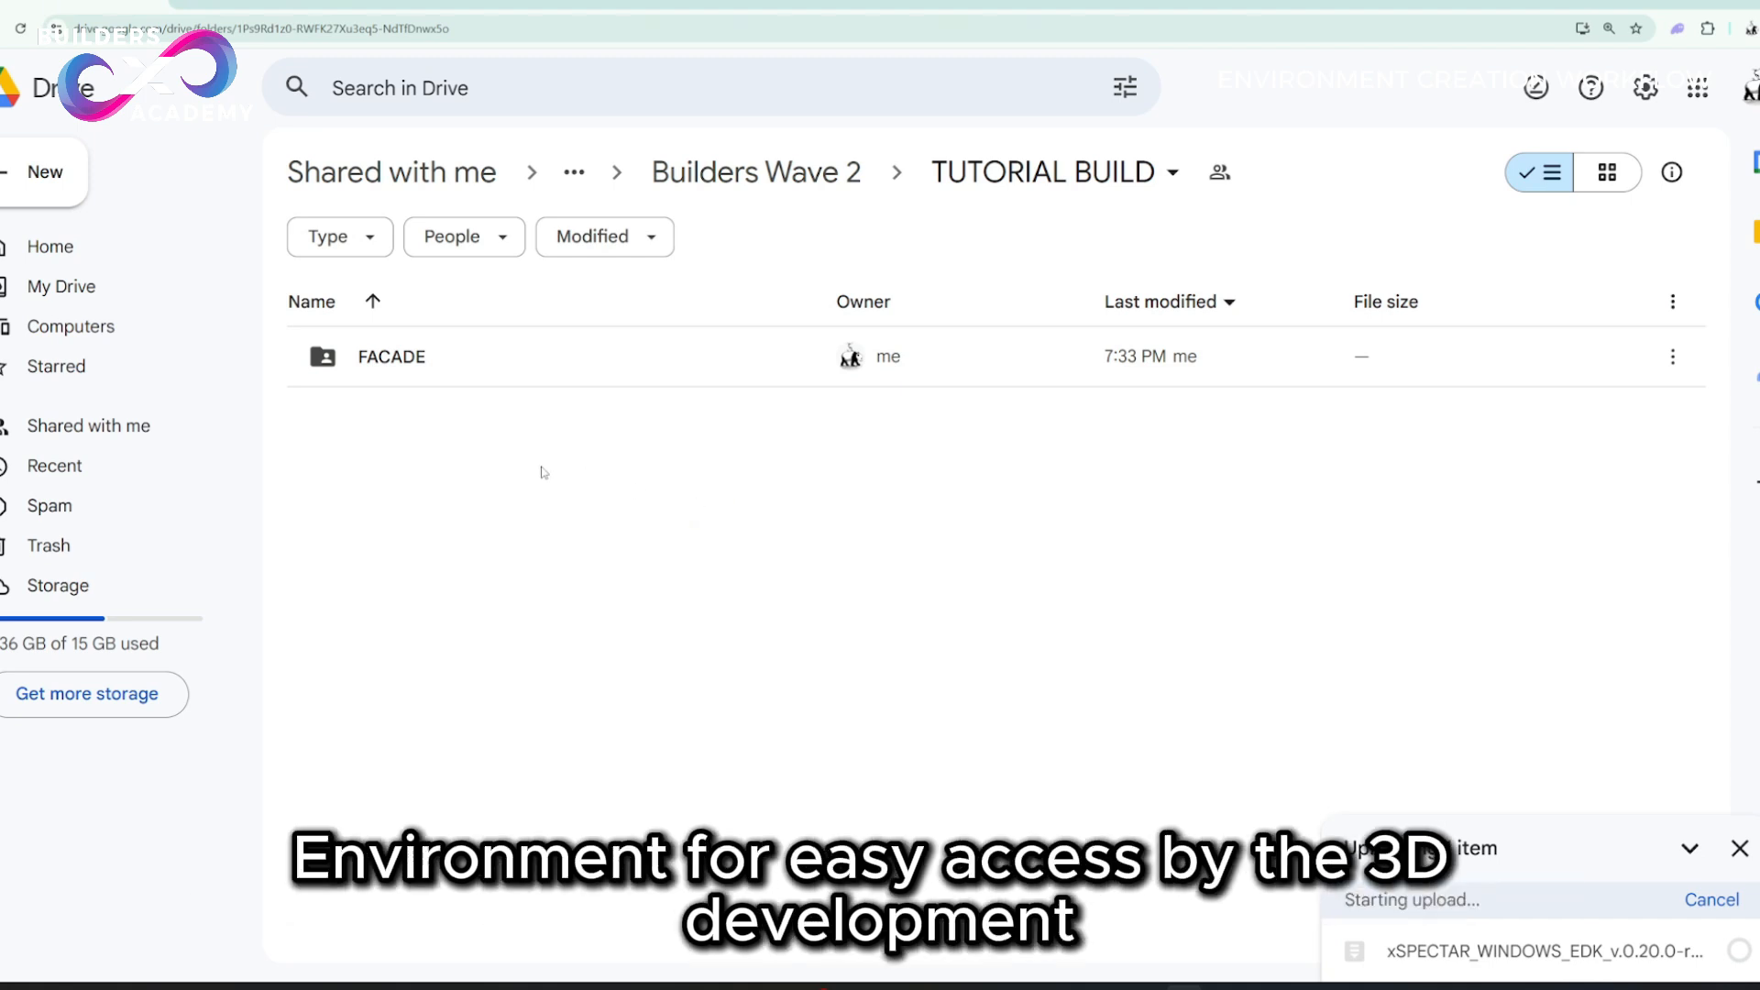
- Rename the uploaded EDK ZIP file in Google Drive as ENVIRONMENT.zip and clear the selection
{"action": "left_click", "coordinate": [448, 427]}
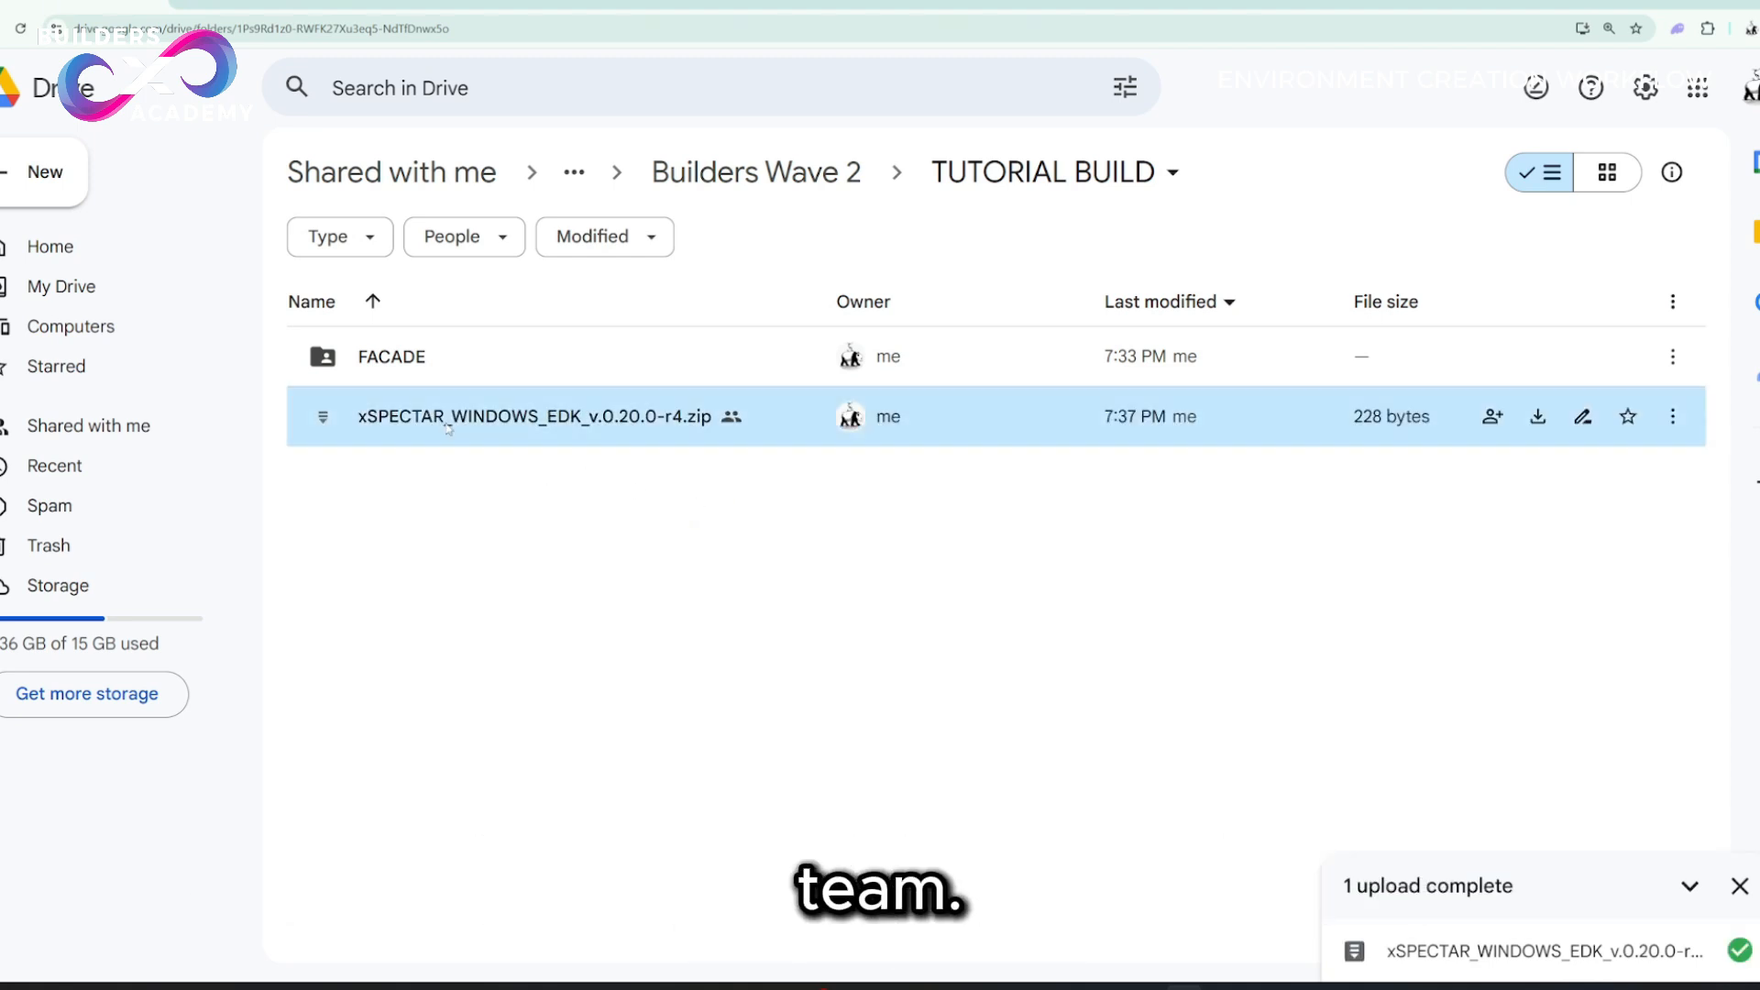
{"action": "right_click", "coordinate": [448, 427]}
{"action": "left_click", "coordinate": [541, 545]}
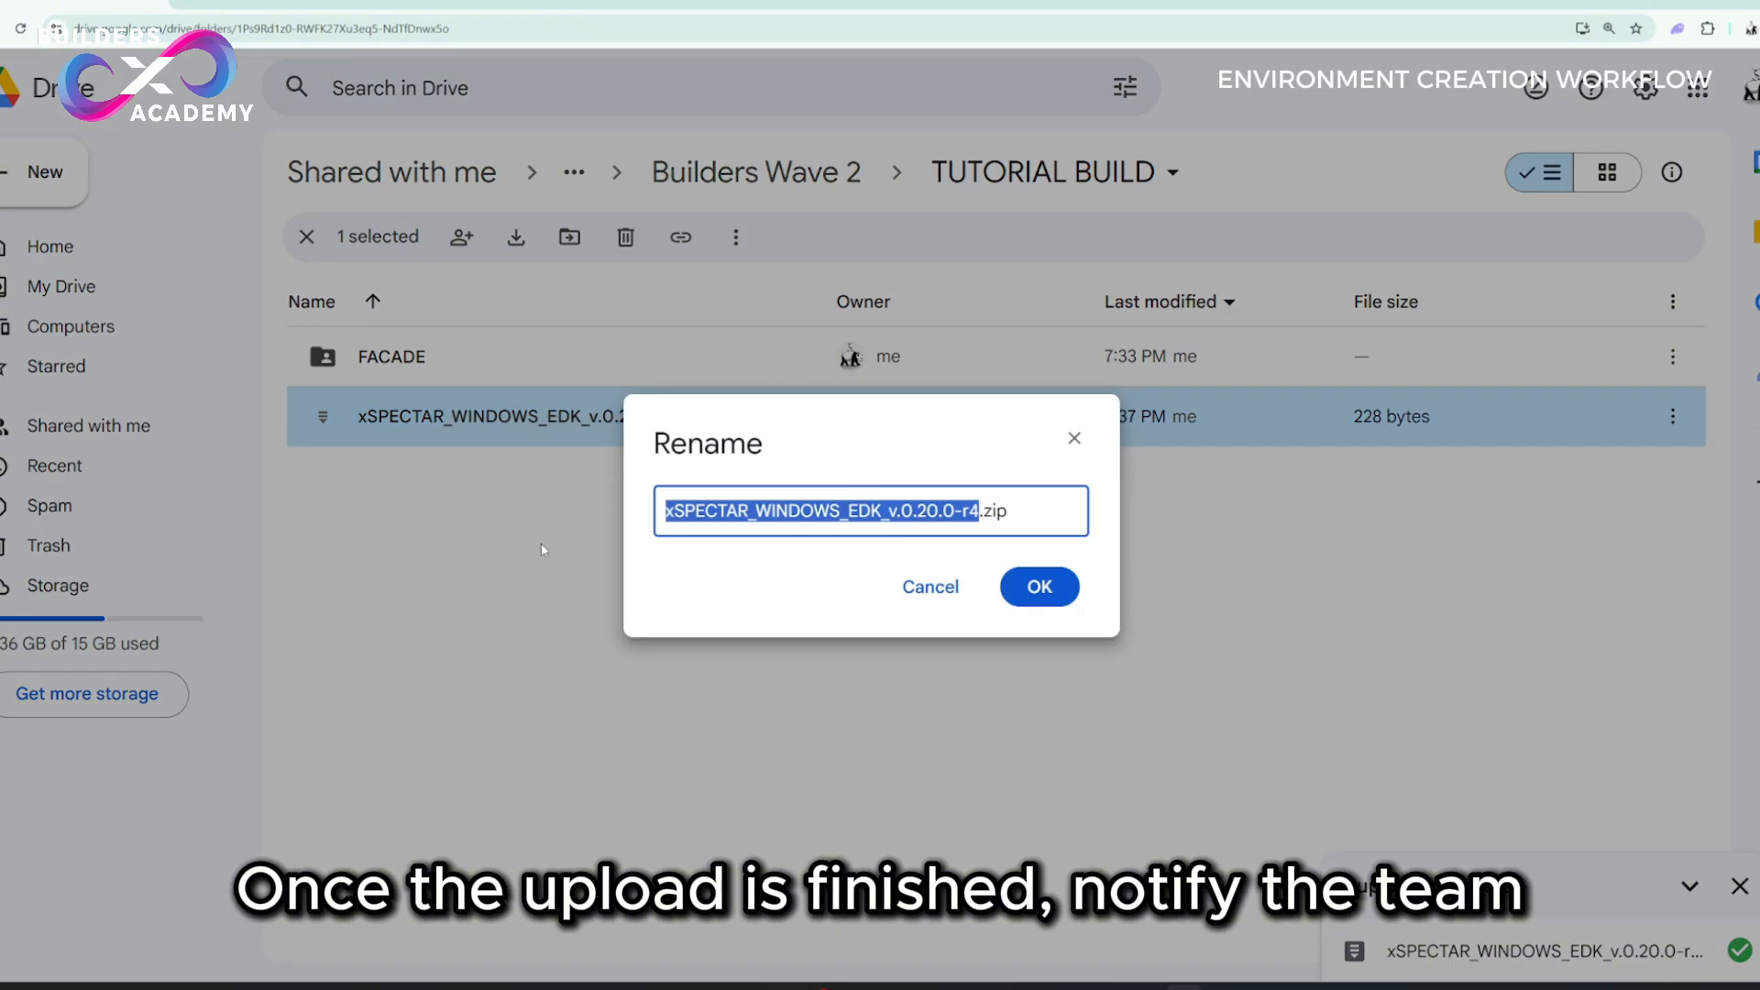
{"action": "type", "text": "ENVI"}
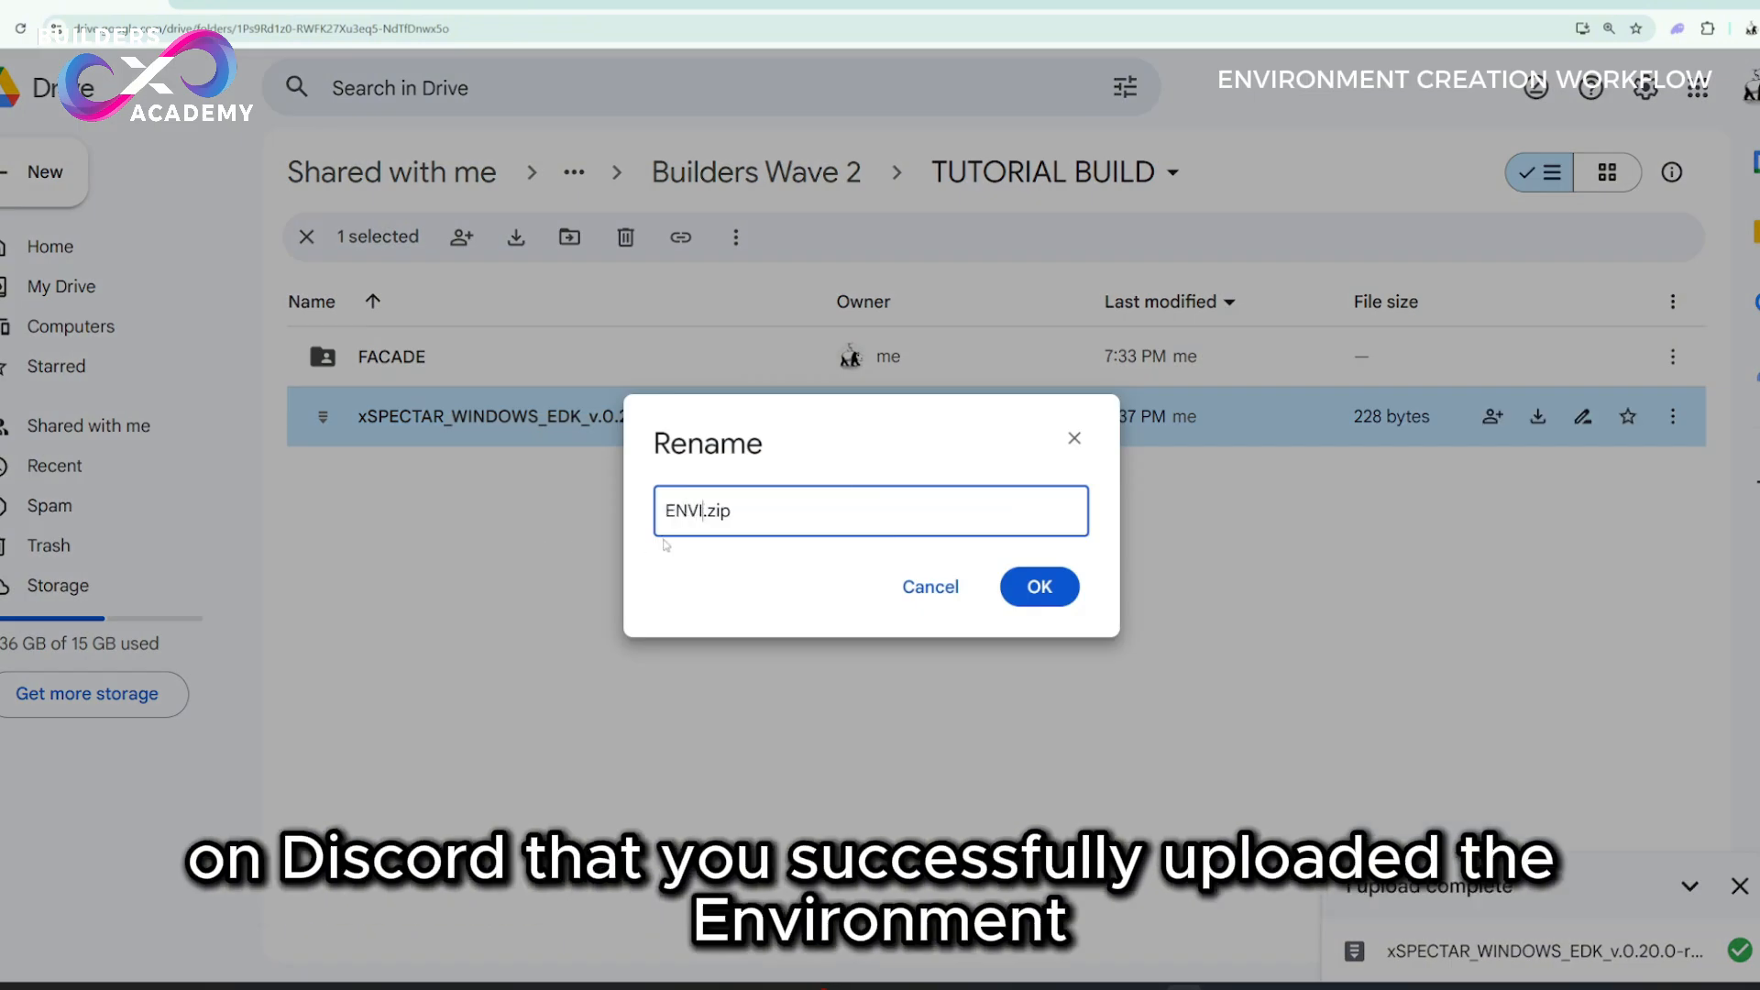
{"action": "type", "text": "RONMENT"}
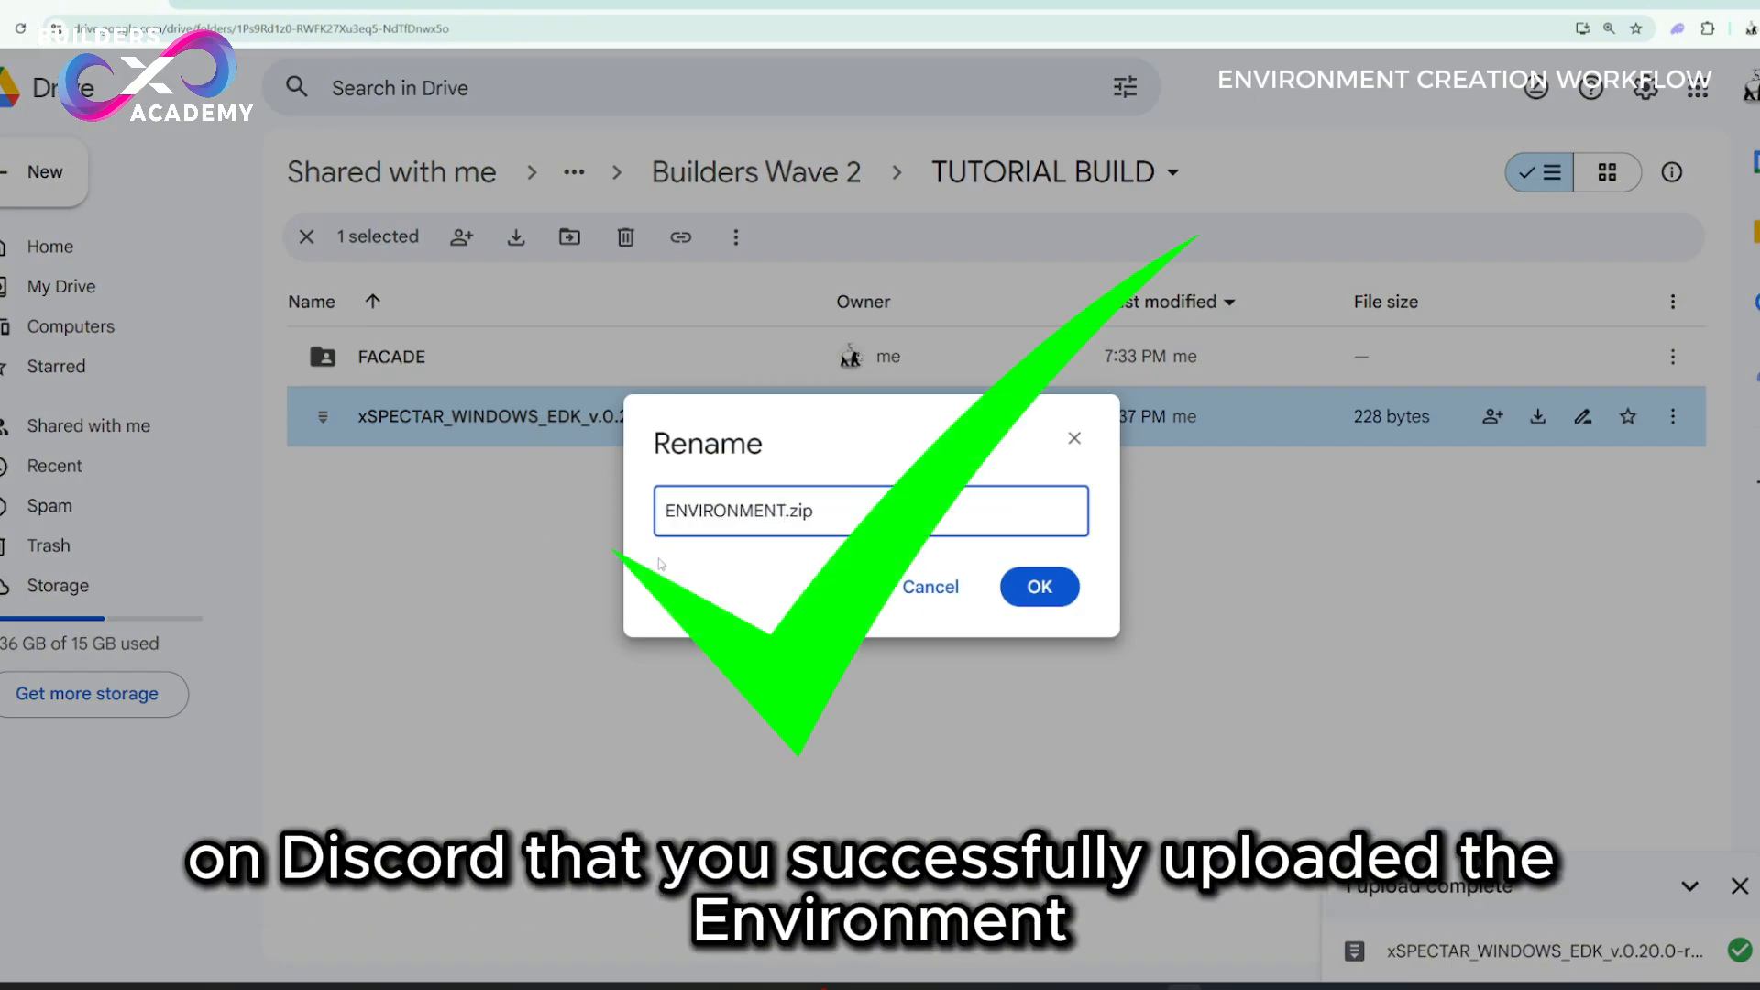
{"action": "left_click", "coordinate": [1007, 598]}
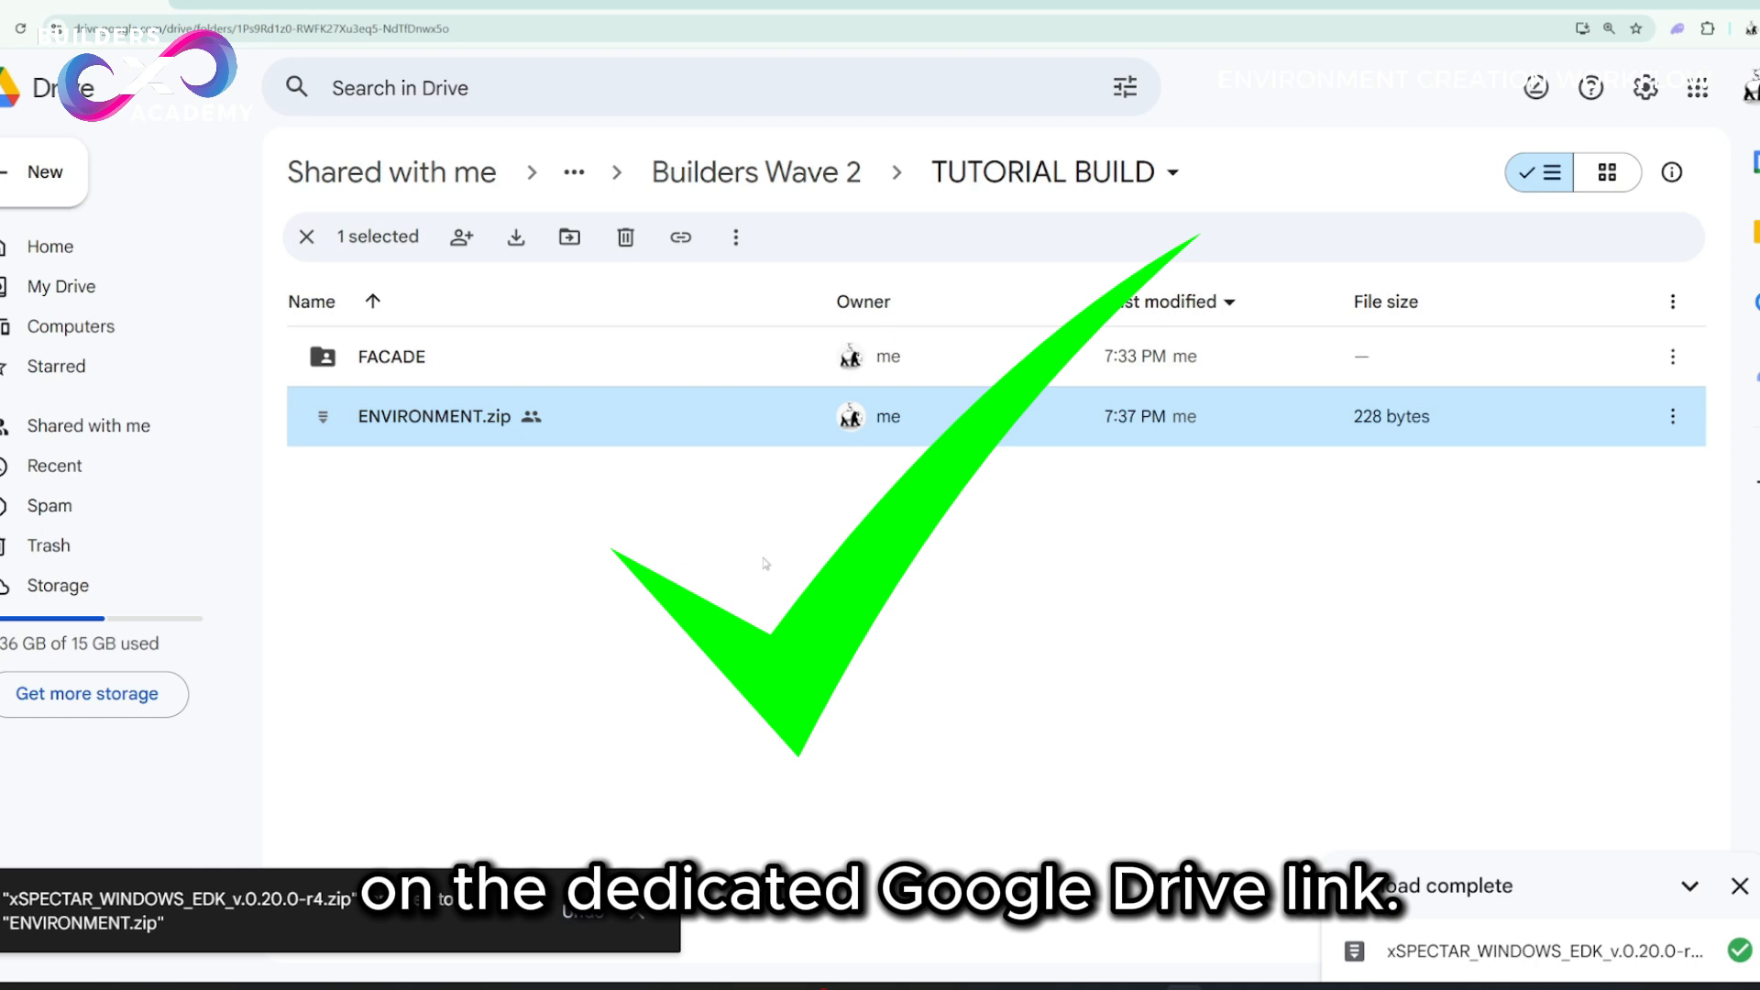
{"action": "left_click", "coordinate": [699, 506]}
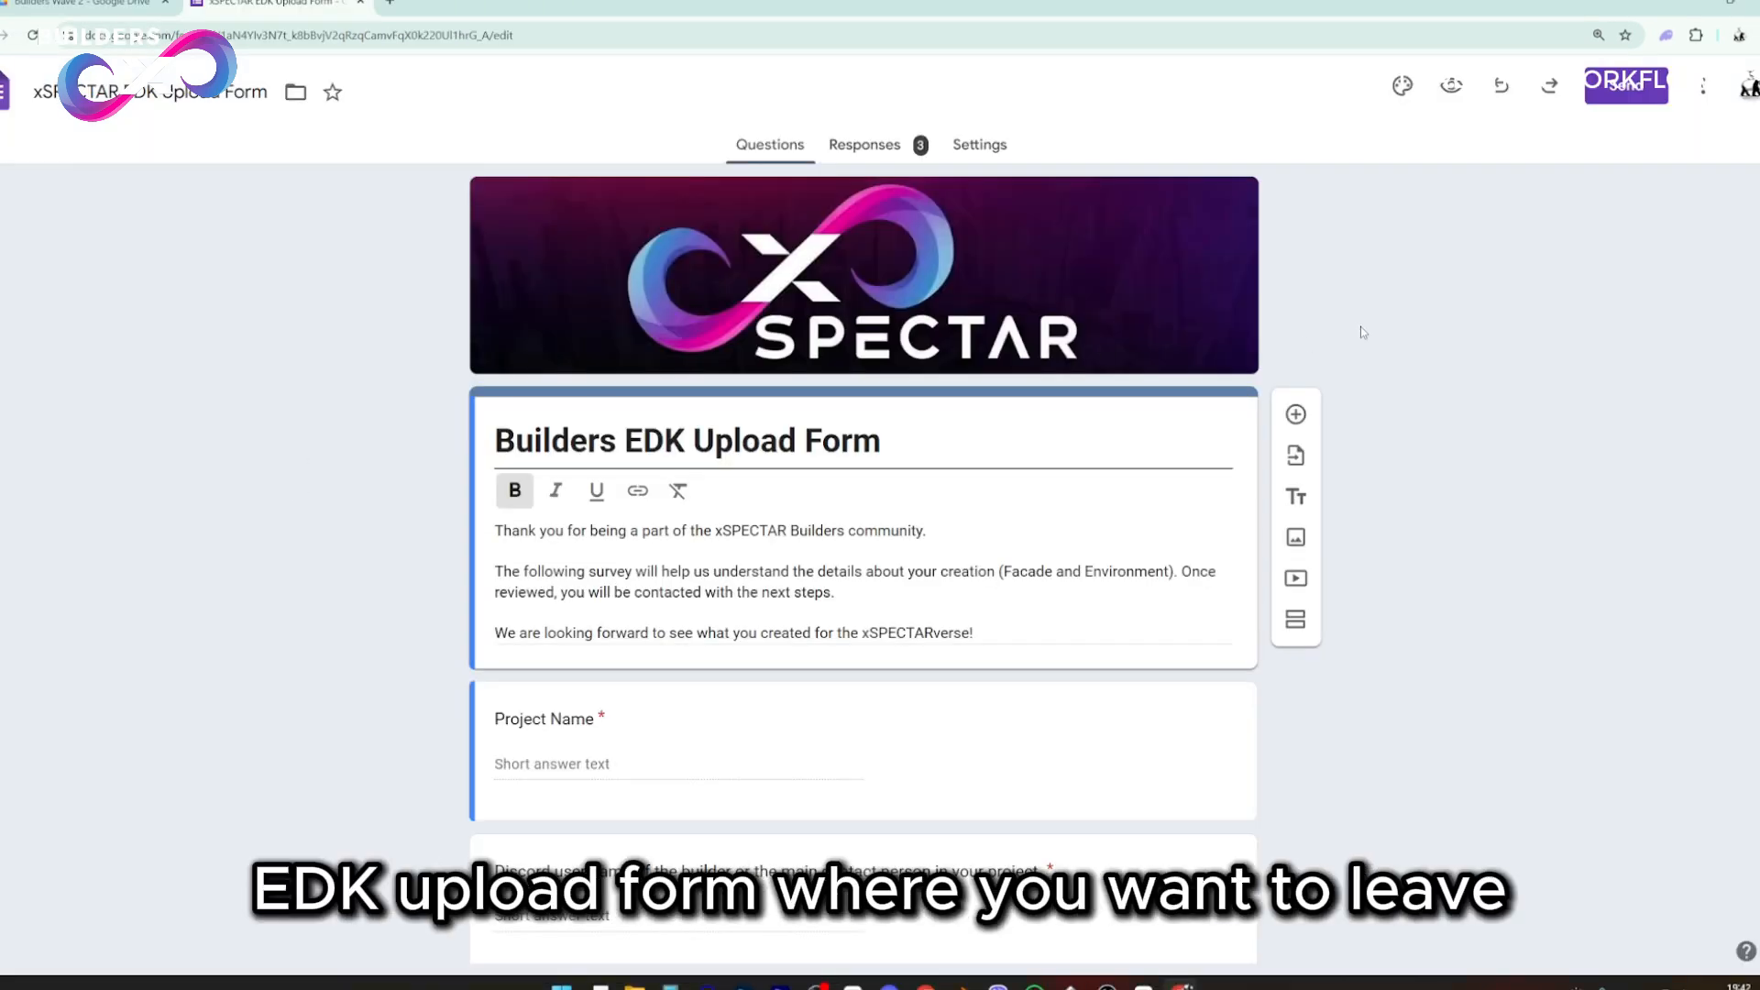
- Review the Builders EDK Upload Form's questions on project details, facade location, build confirmations, Blueprints, portal placement, room name and description
{"action": "scroll", "coordinate": [1360, 328], "scroll_direction": "down", "scroll_amount": 4}
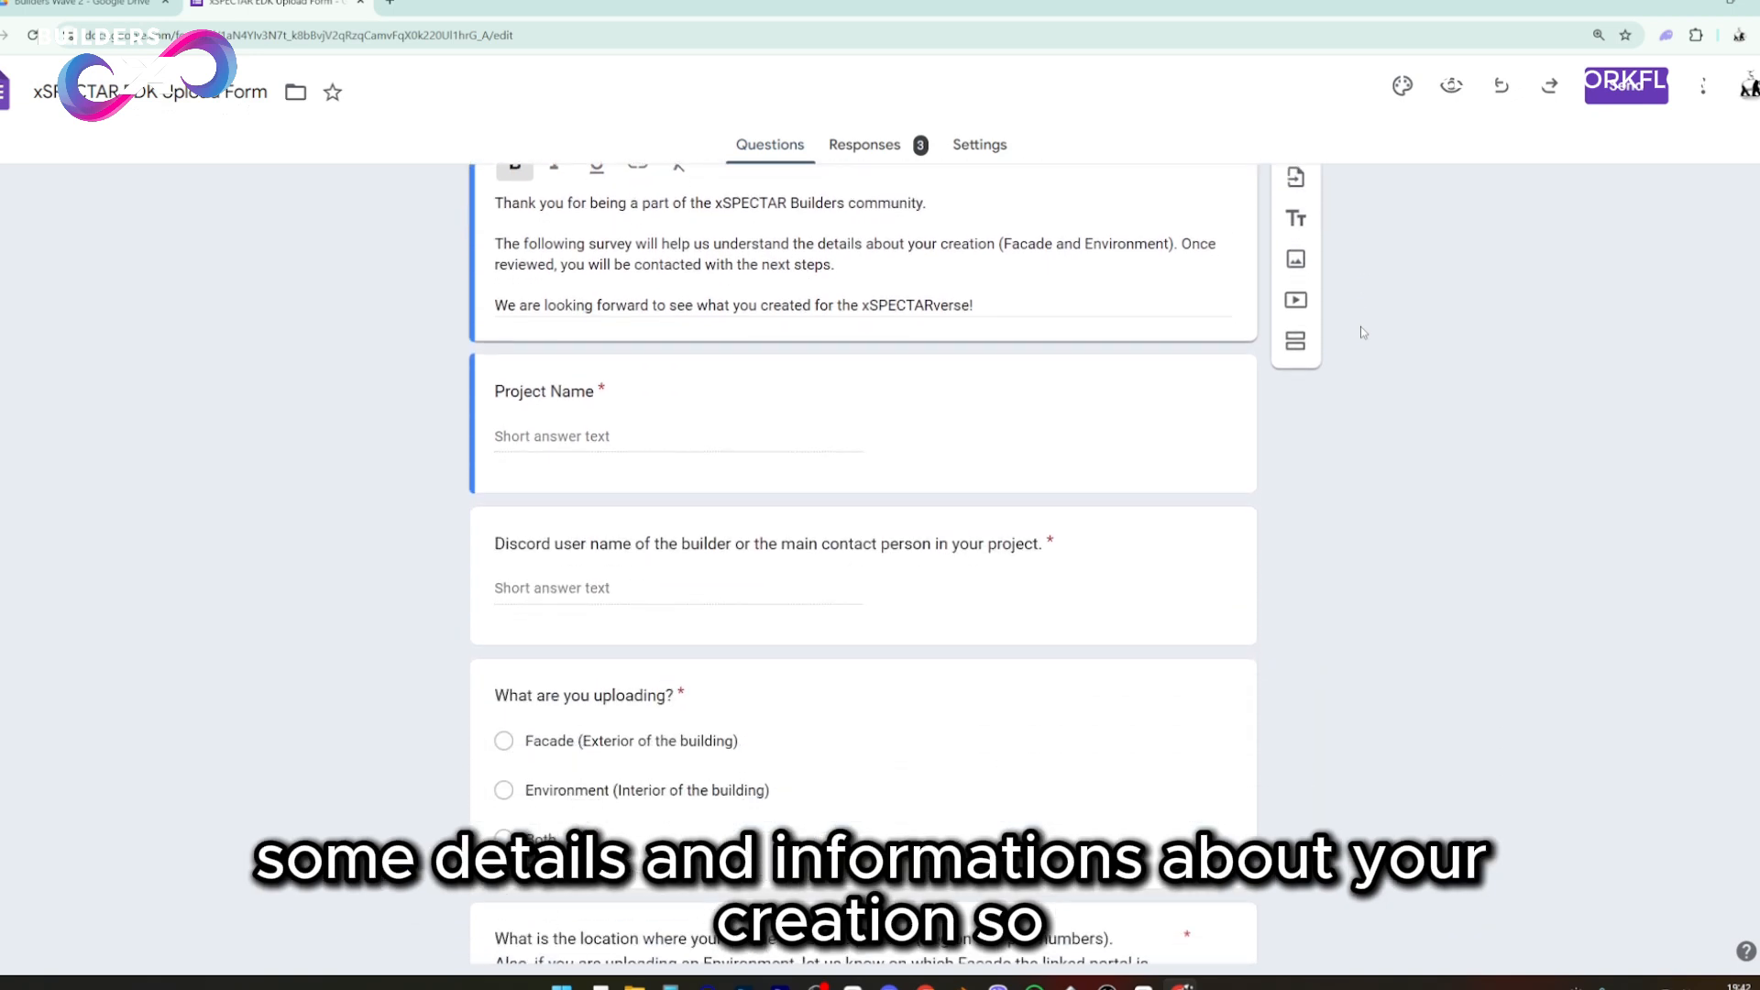
{"action": "scroll", "coordinate": [1361, 332], "scroll_direction": "down", "scroll_amount": 6}
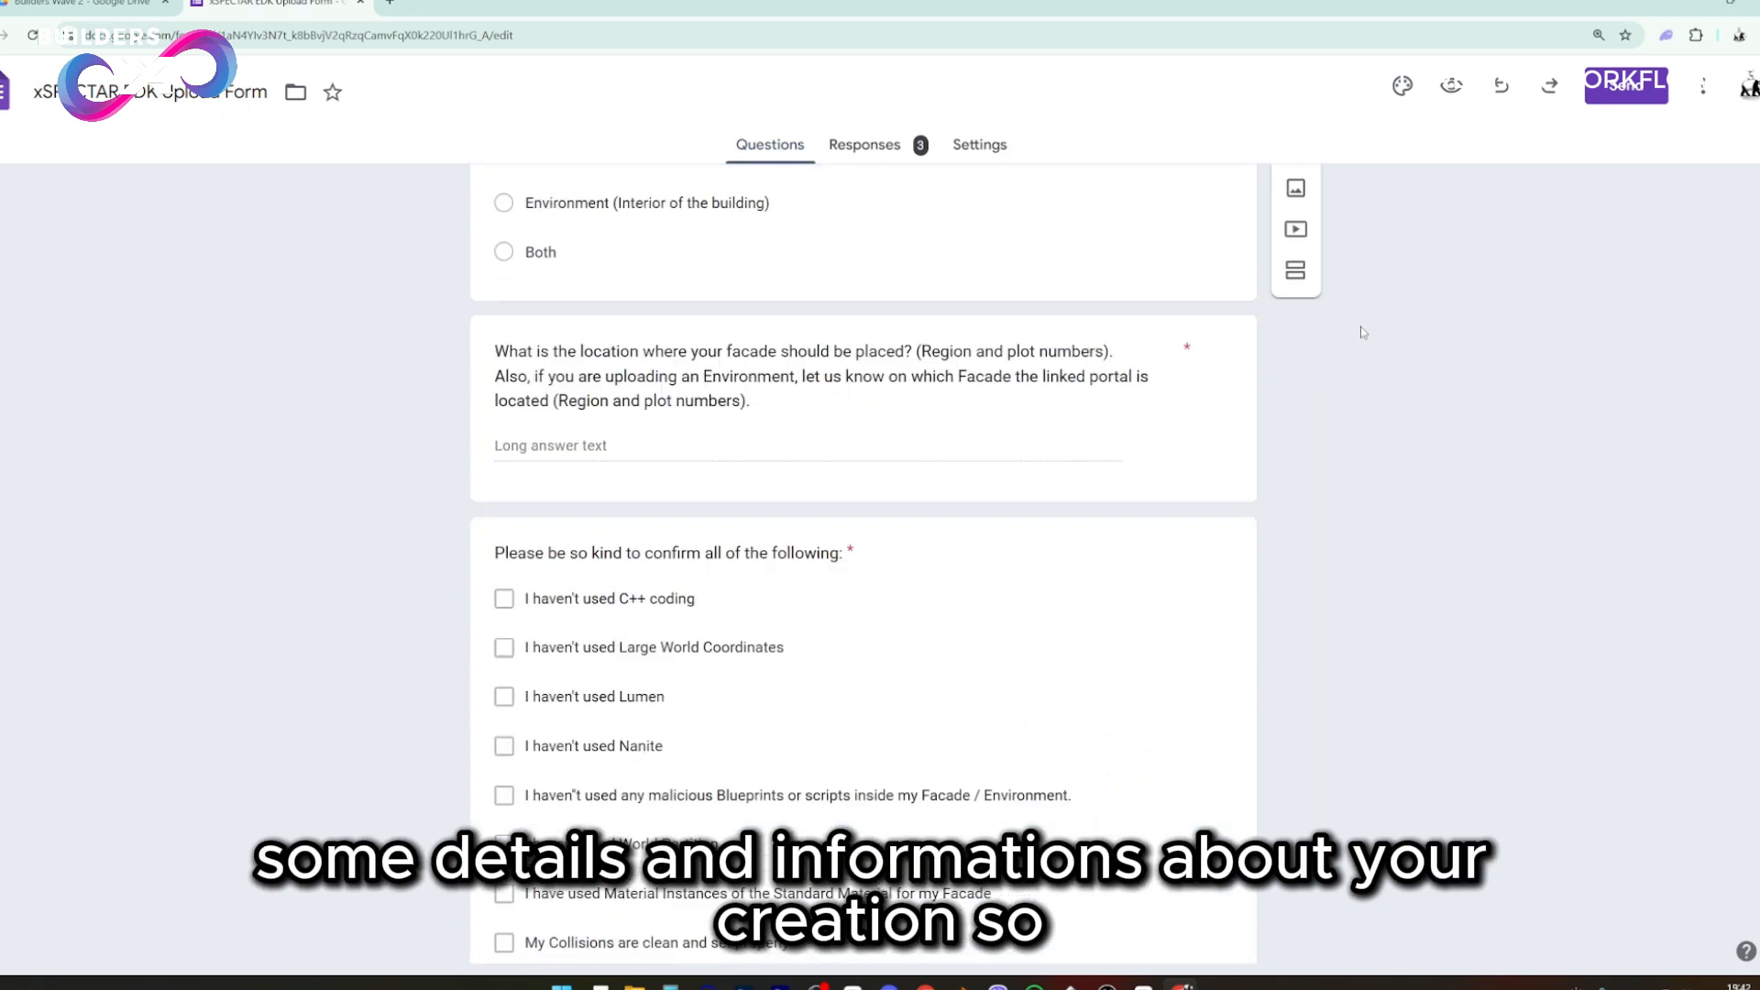
{"action": "scroll", "coordinate": [1363, 332], "scroll_direction": "down", "scroll_amount": 10}
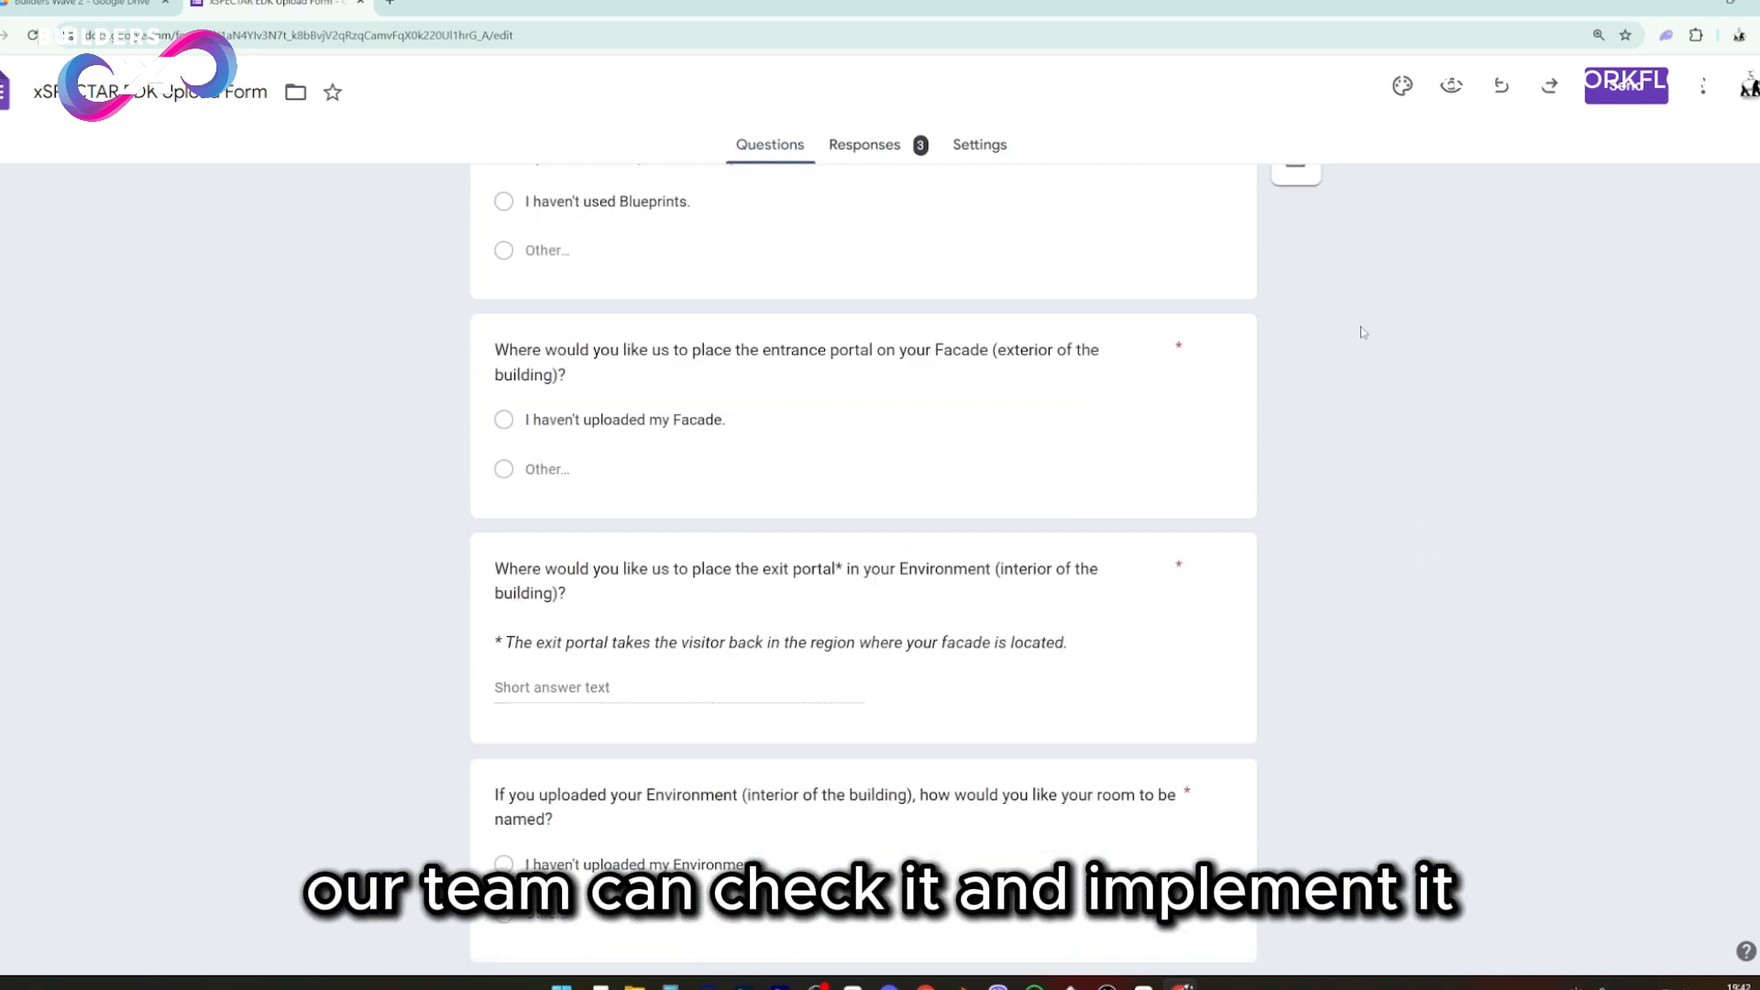
{"action": "scroll", "coordinate": [1361, 332], "scroll_direction": "down", "scroll_amount": 5}
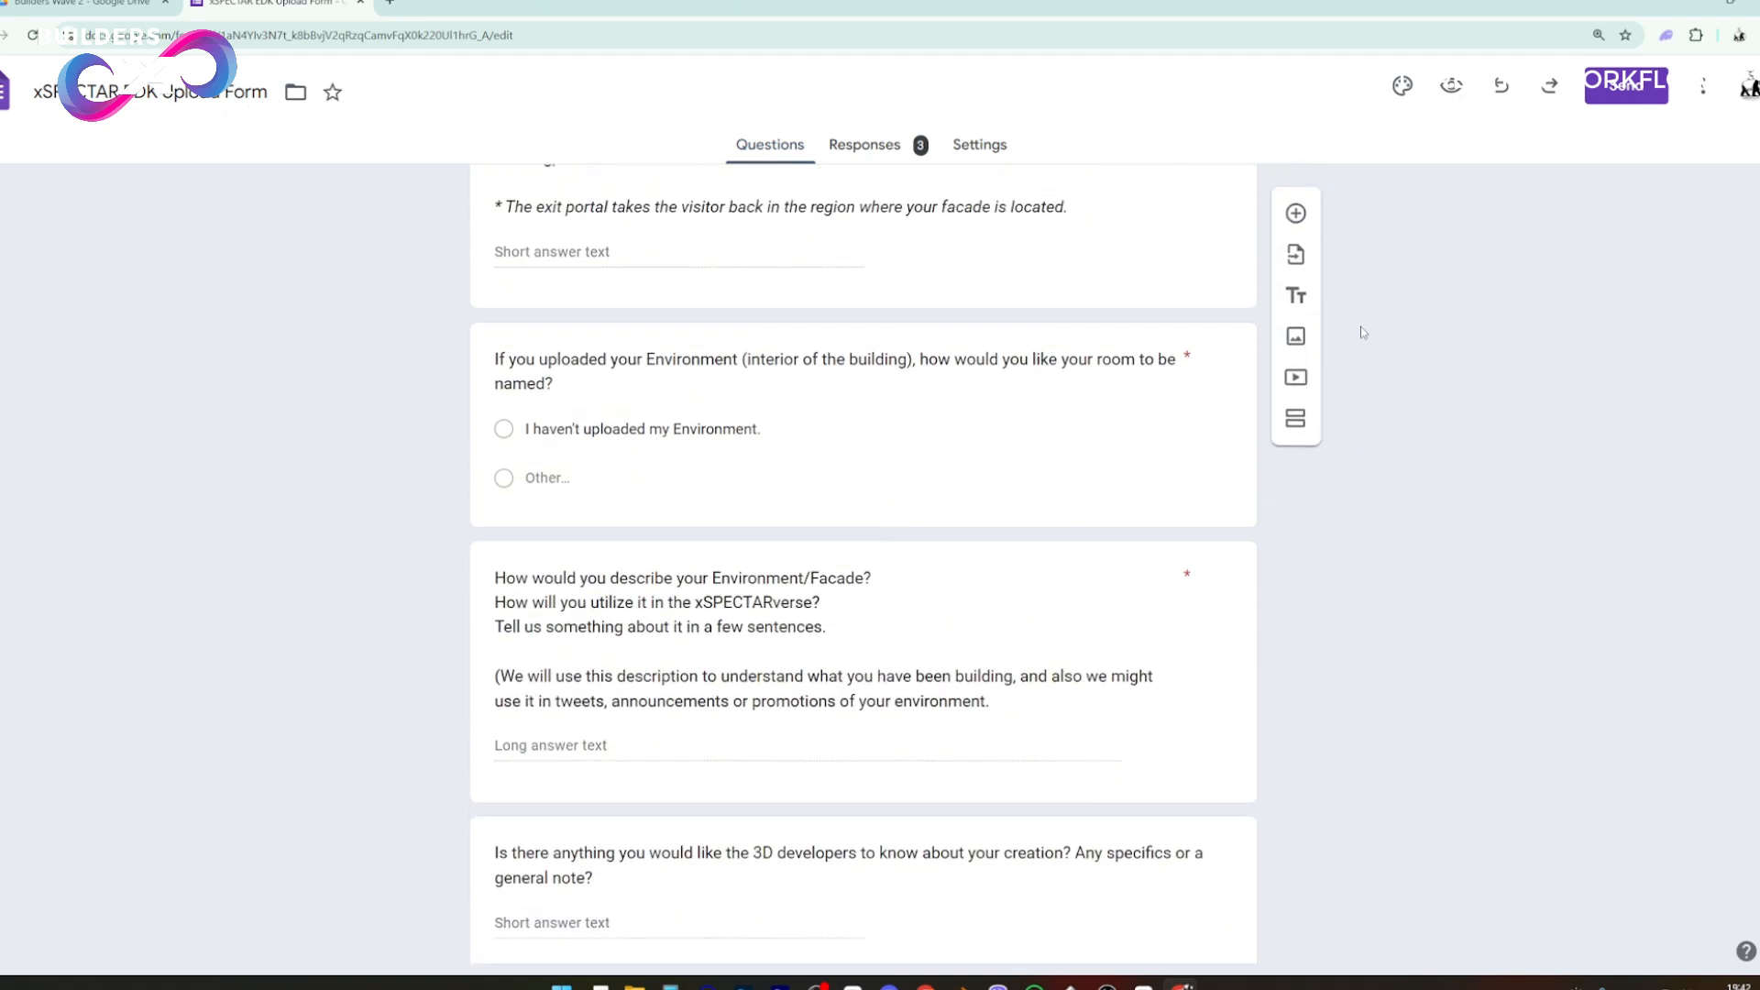
{"action": "scroll", "coordinate": [1361, 332], "scroll_direction": "up", "scroll_amount": 12}
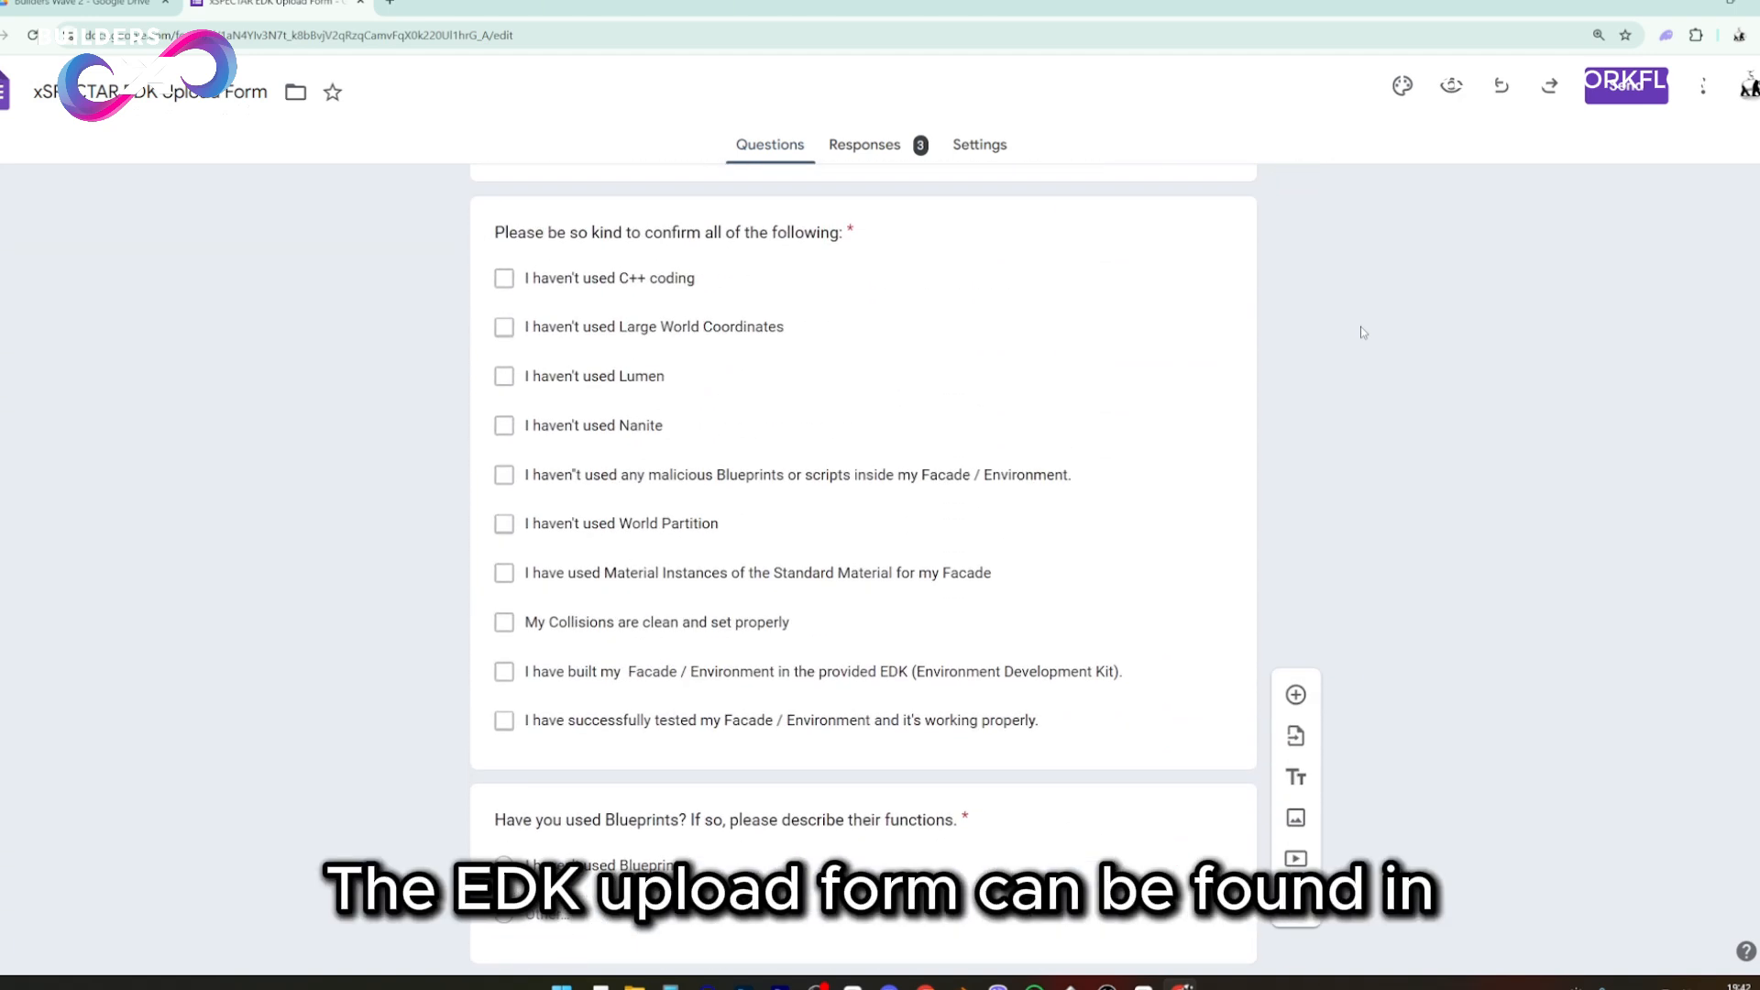
{"action": "scroll", "coordinate": [1360, 332], "scroll_direction": "up", "scroll_amount": 11}
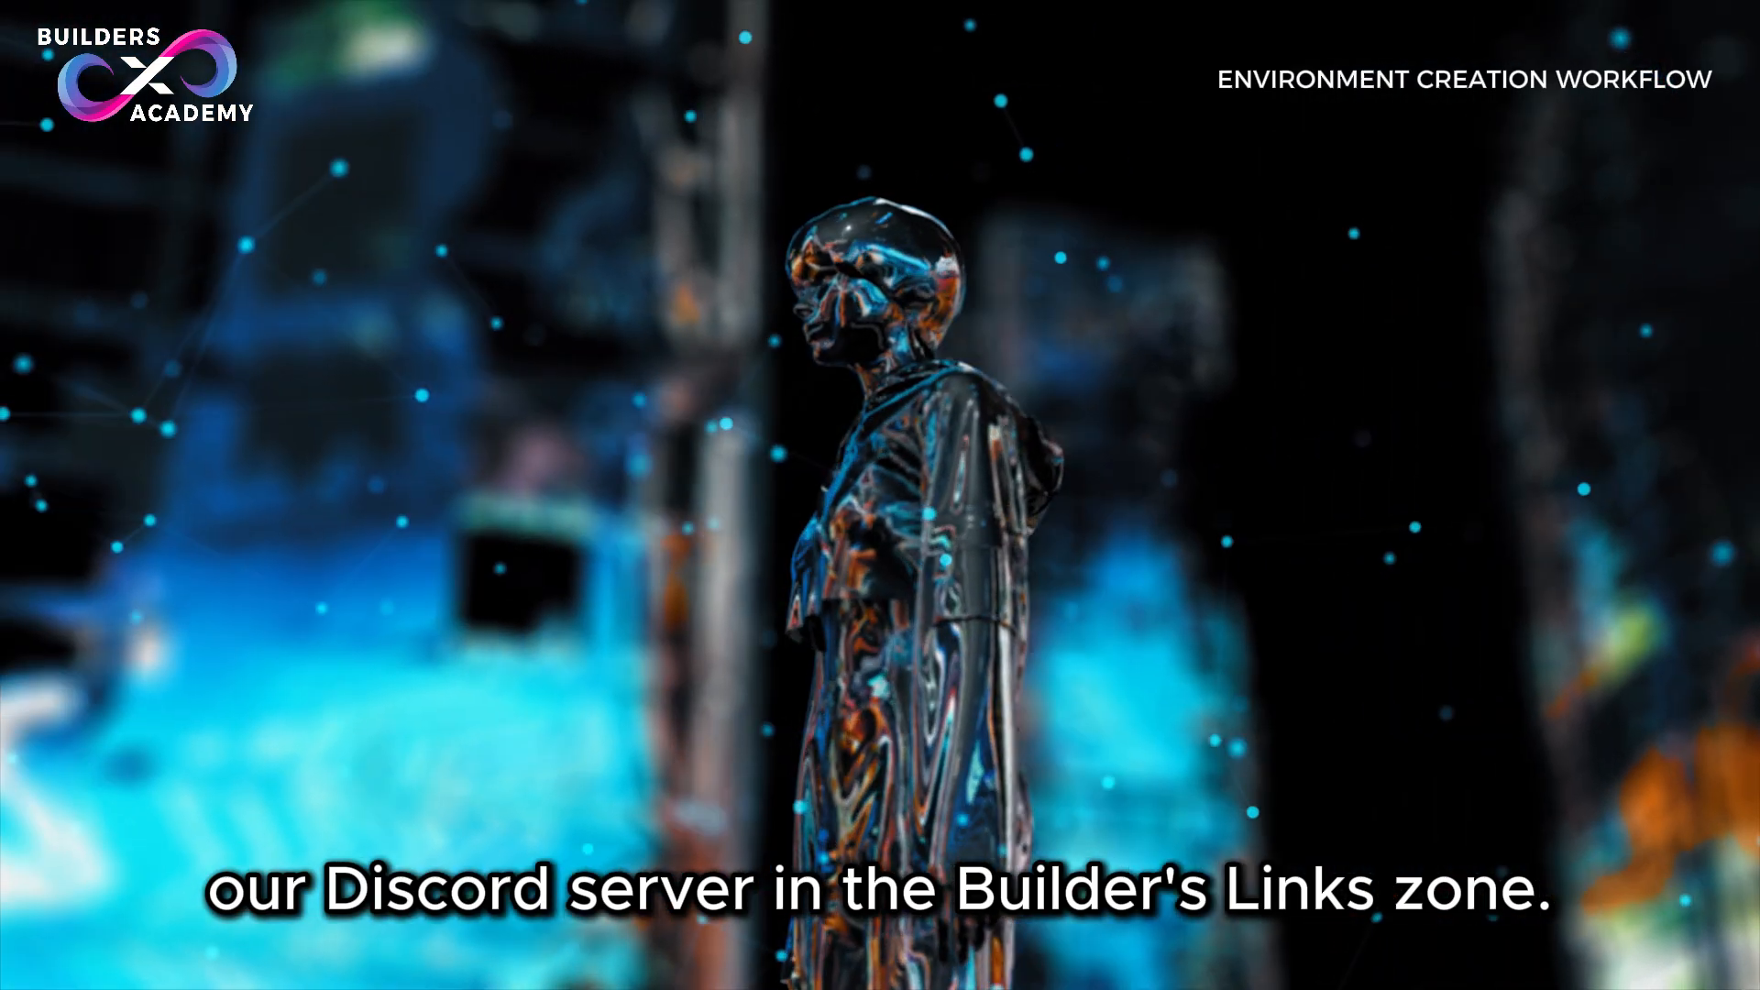